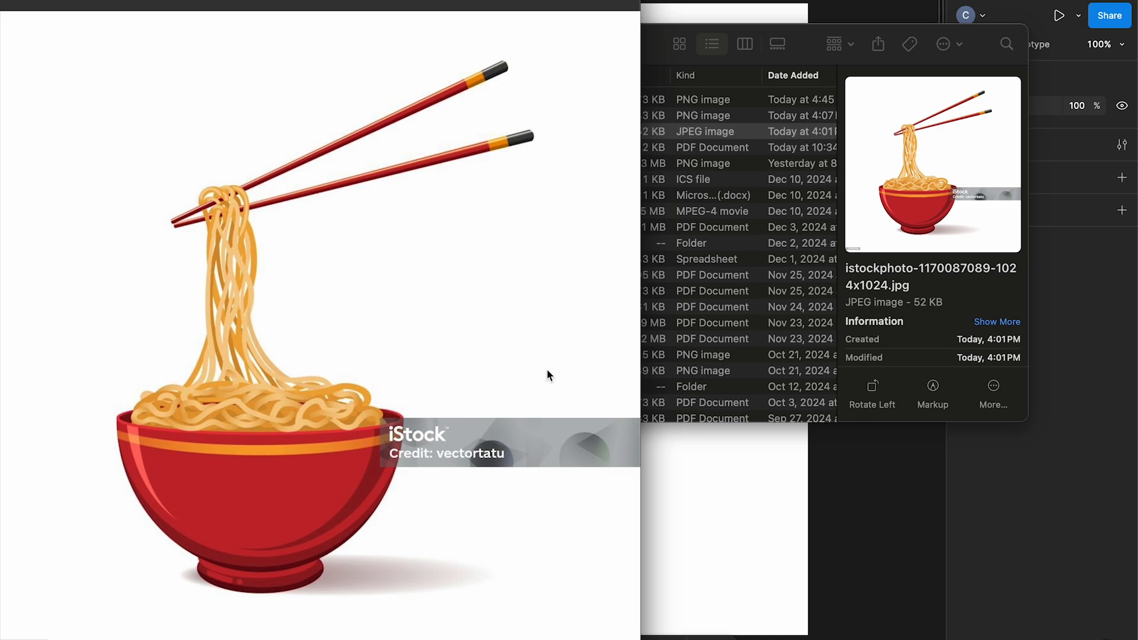
Step: Paste the ramen image and drag it, enlarged, over the Ramen frame
click(821, 546)
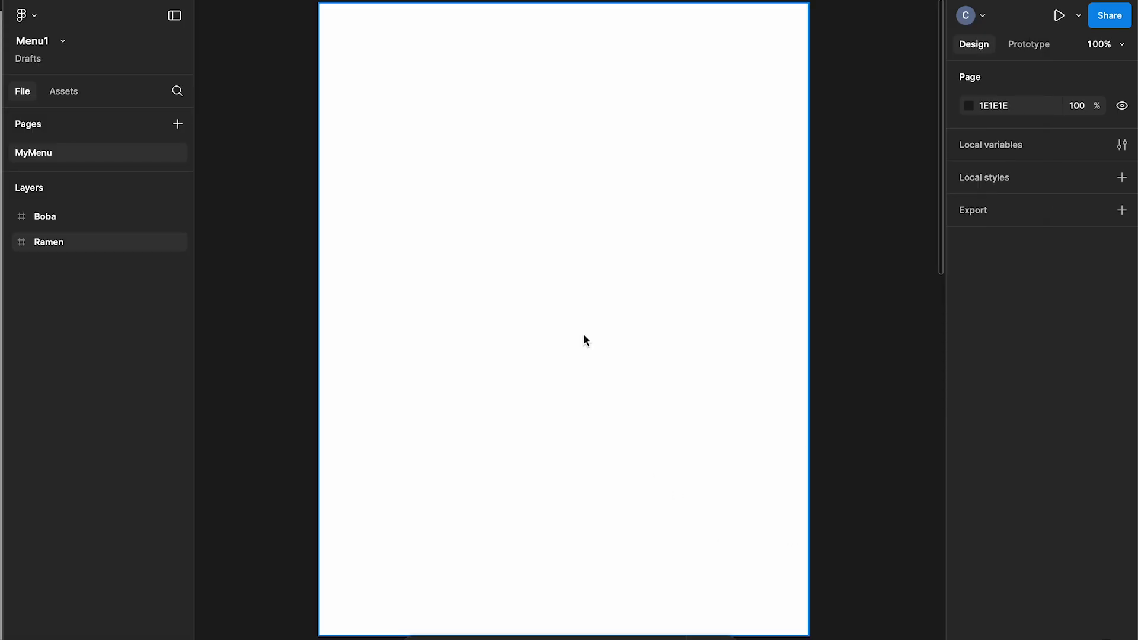
key(super+v)
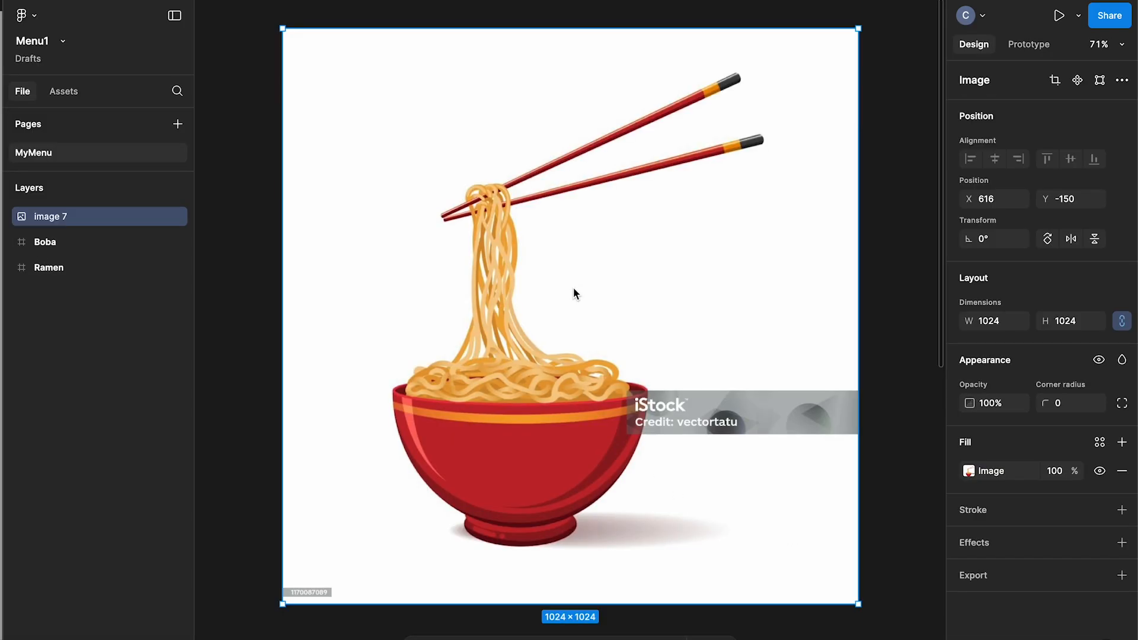
drag(574, 287, 624, 296)
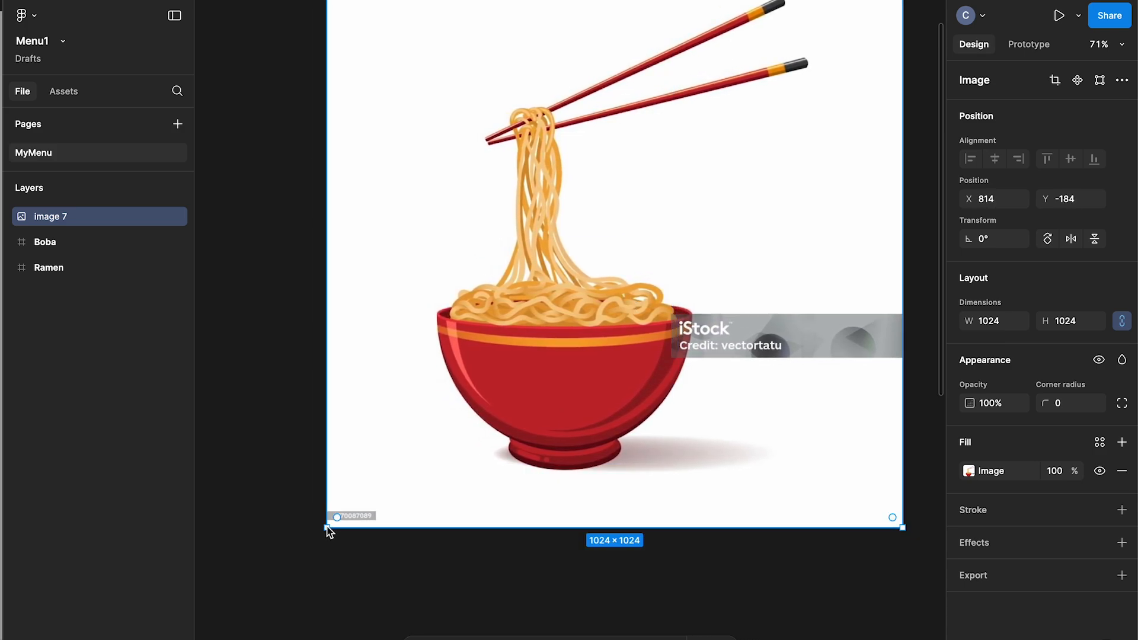
drag(326, 527, 196, 639)
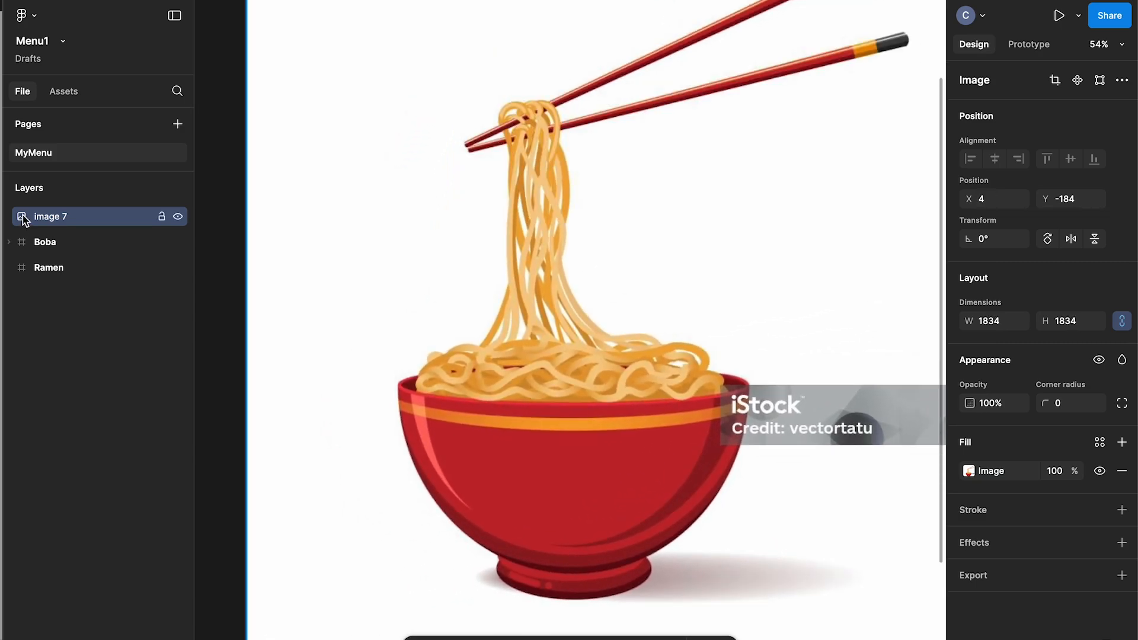
Step: Nest image 7 inside the Ramen frame and resize it to fill the frame
drag(24, 221, 56, 267)
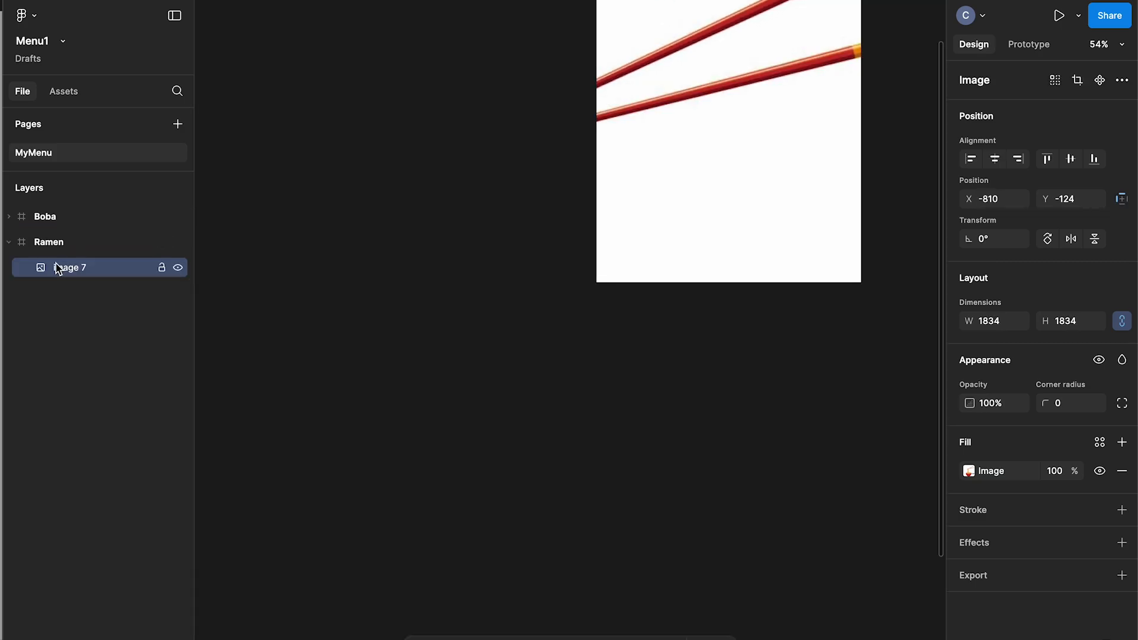
scroll(395, 252, up, 3)
scroll(395, 252, right, 2)
scroll(380, 290, down, 1)
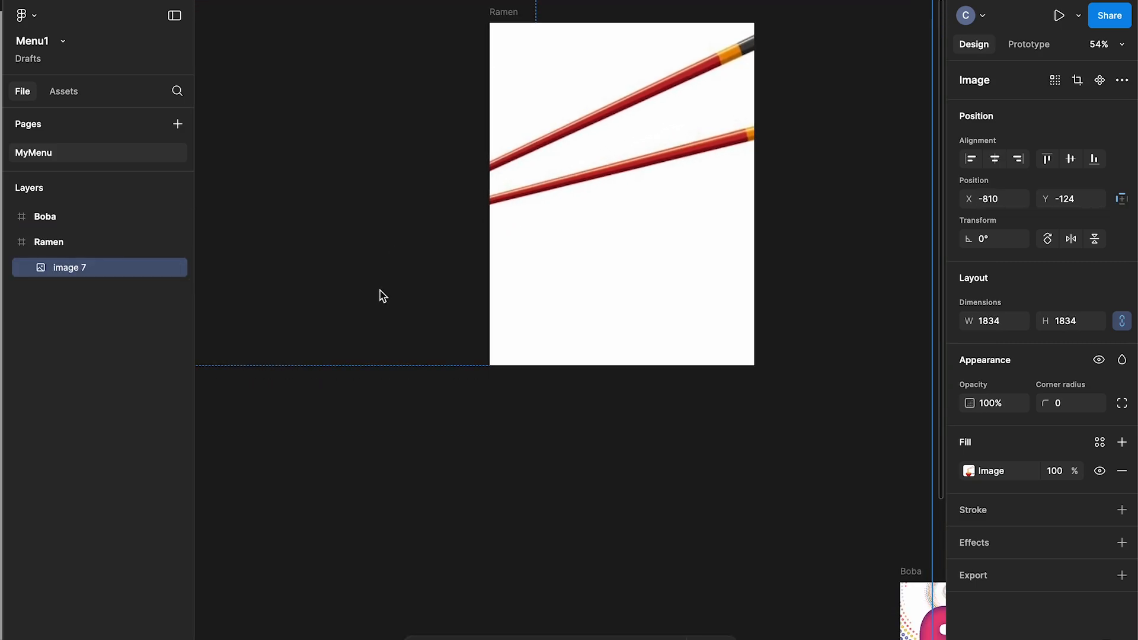
scroll(379, 290, down, 2)
scroll(380, 290, left, 2)
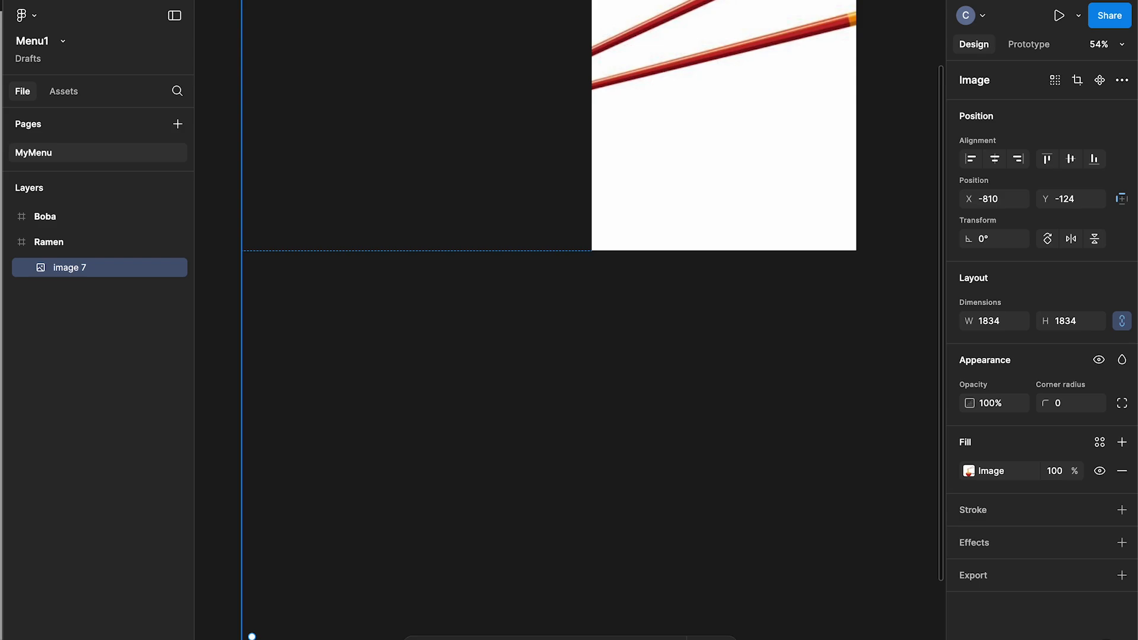
drag(252, 636, 525, 349)
scroll(574, 392, up, 3)
scroll(574, 391, right, 1)
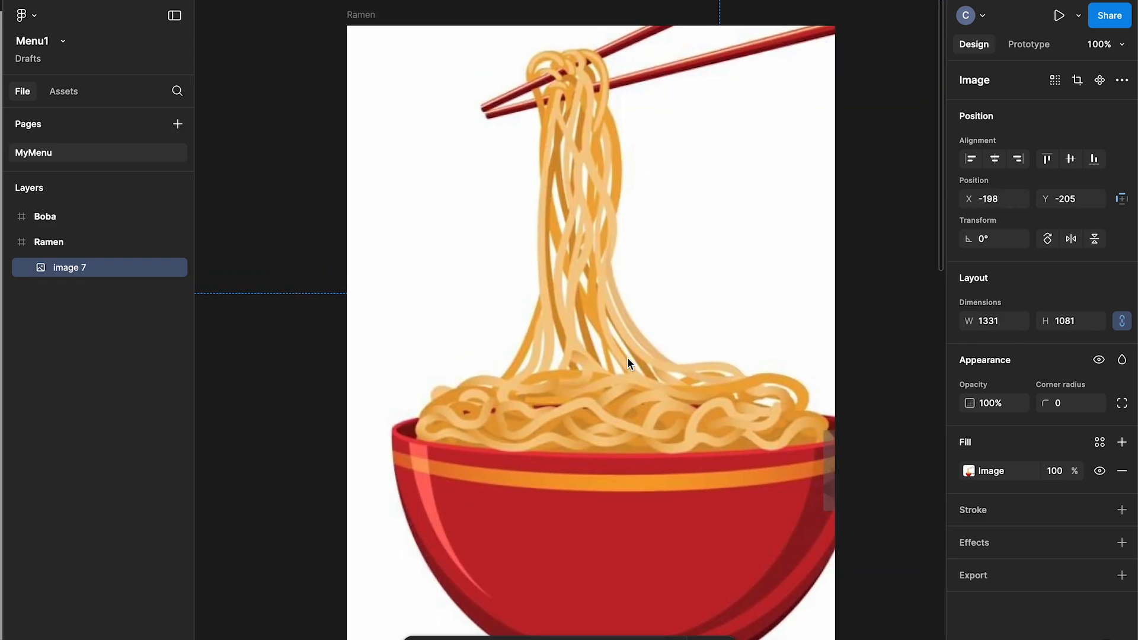
scroll(628, 357, down, 1)
scroll(627, 357, up, 1)
scroll(627, 357, up, 1)
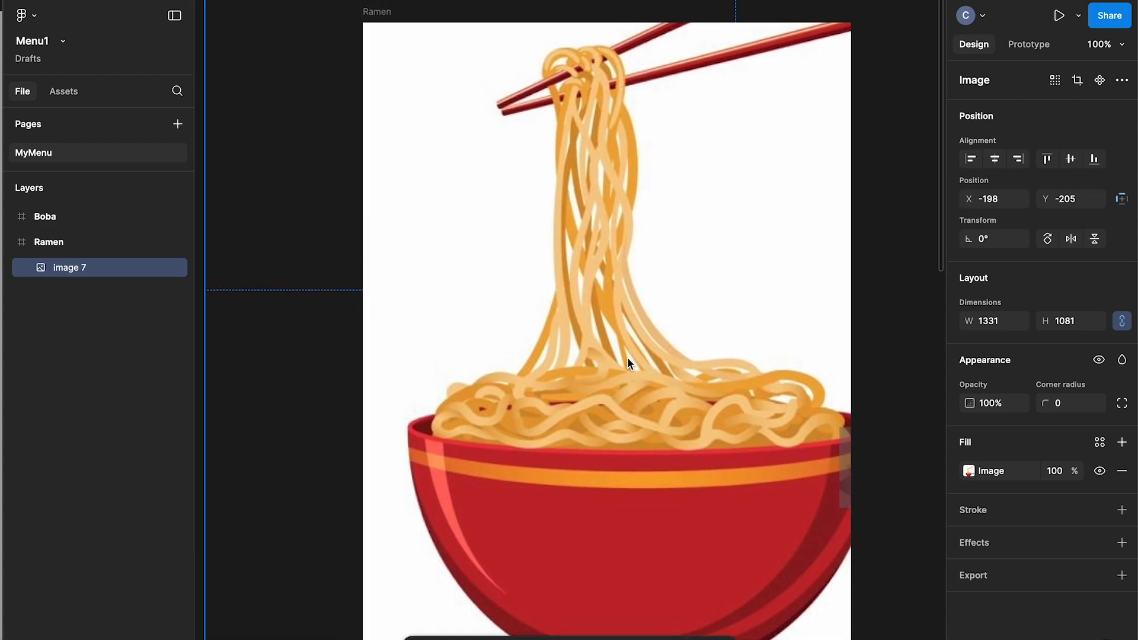
click(199, 393)
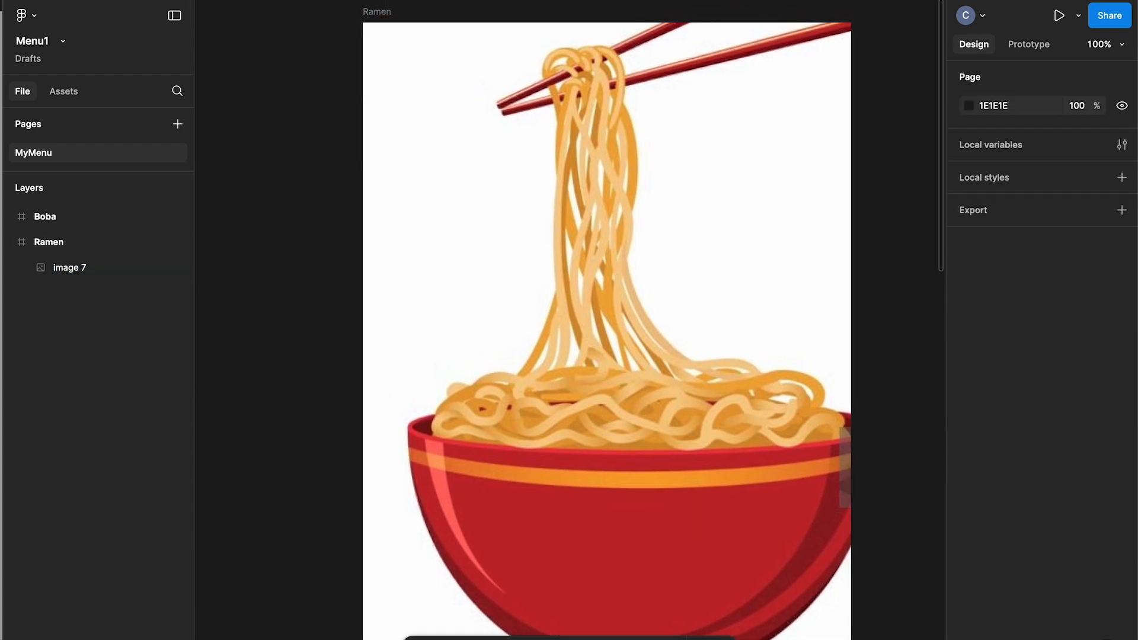
Step: Draw a 532×699 rectangle over the ramen image with corner radius 40
click(459, 638)
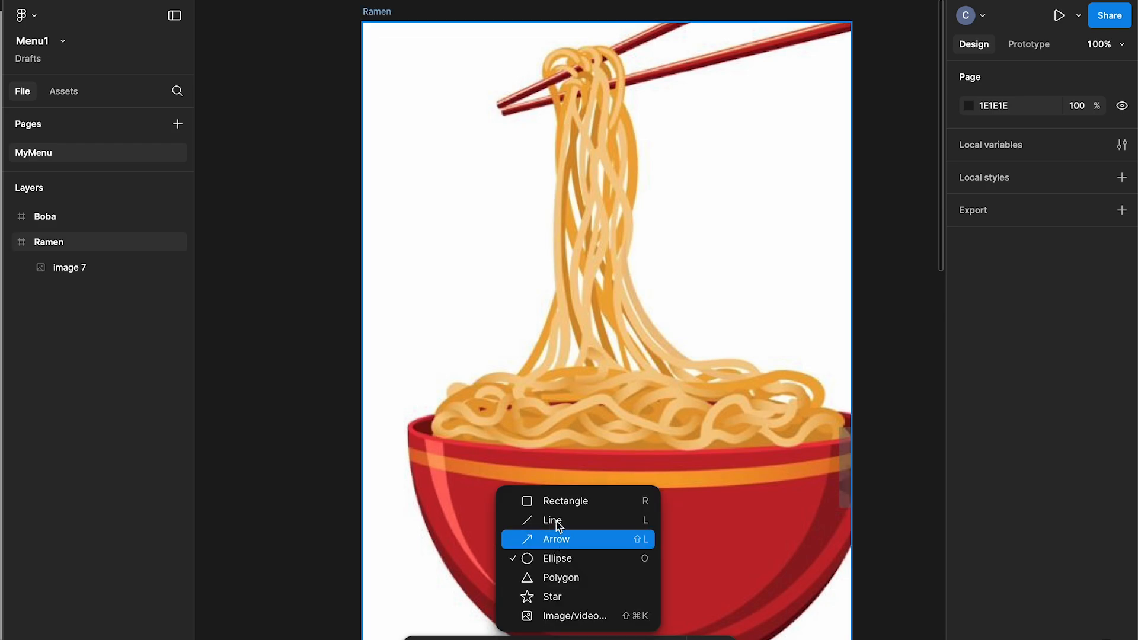
click(558, 501)
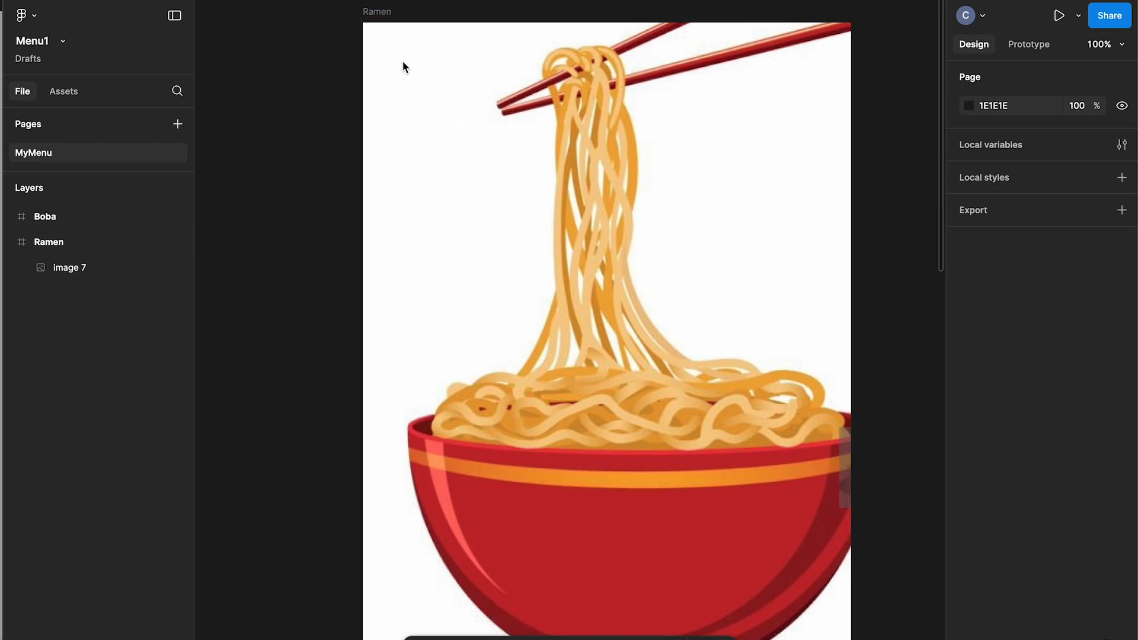
mouse_move(400, 61)
mouse_down()
mouse_move(487, 80)
mouse_move(681, 253)
mouse_move(818, 493)
mouse_move(846, 599)
mouse_move(827, 624)
mouse_up()
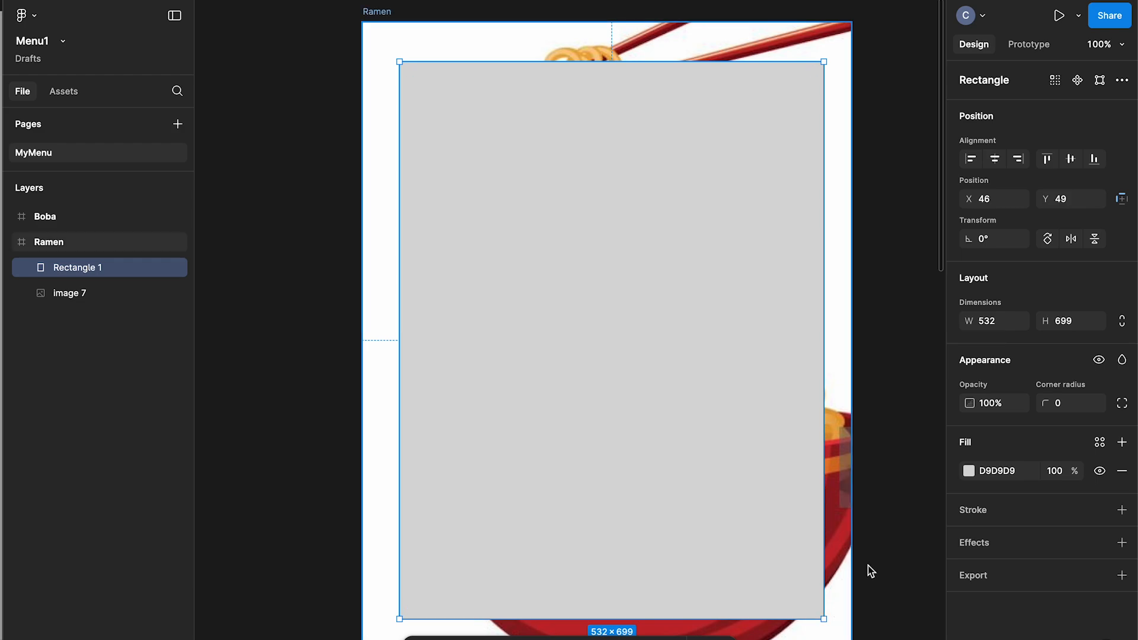
click(1057, 409)
text(40)
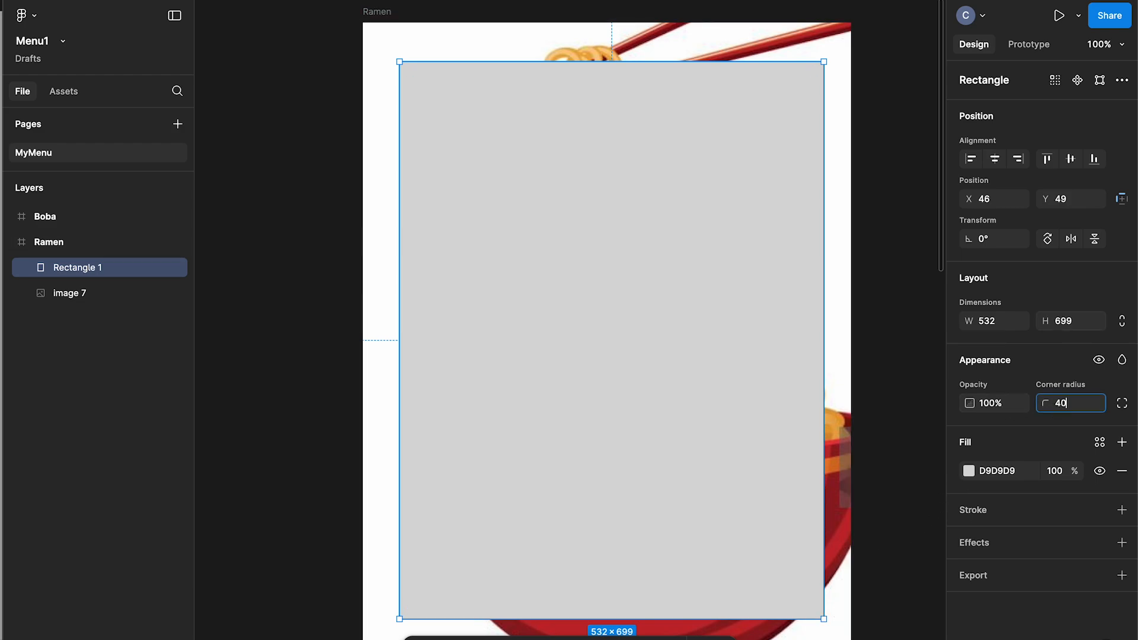
key(Return)
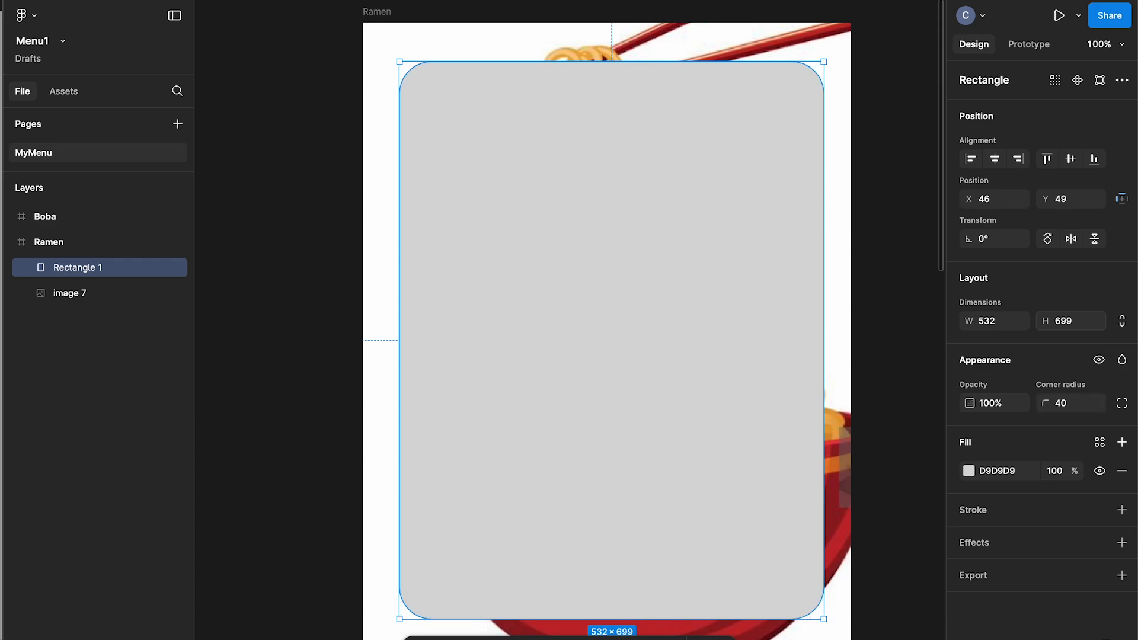
click(969, 471)
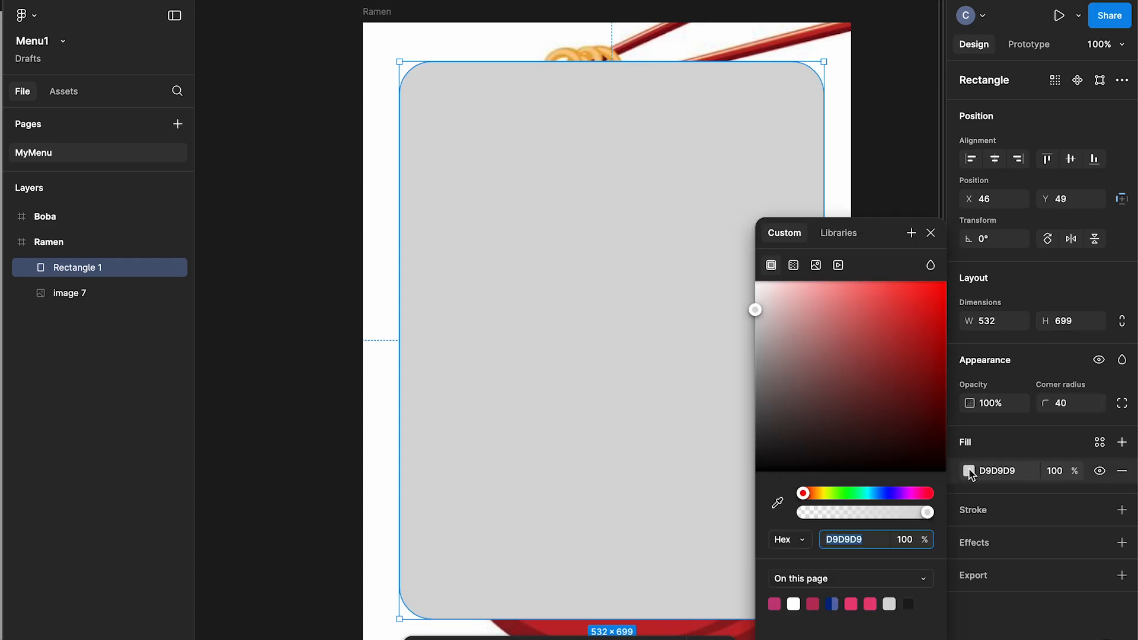
Step: Fill the rectangle with noodle colour FACD83 sampled from the ramen image
click(777, 503)
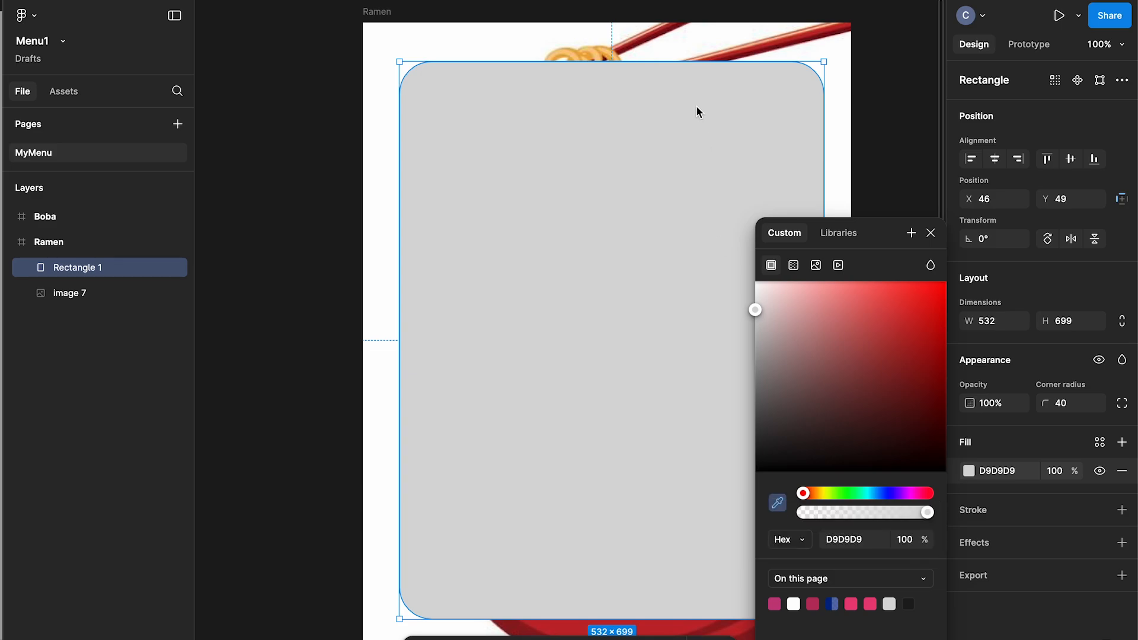
click(574, 53)
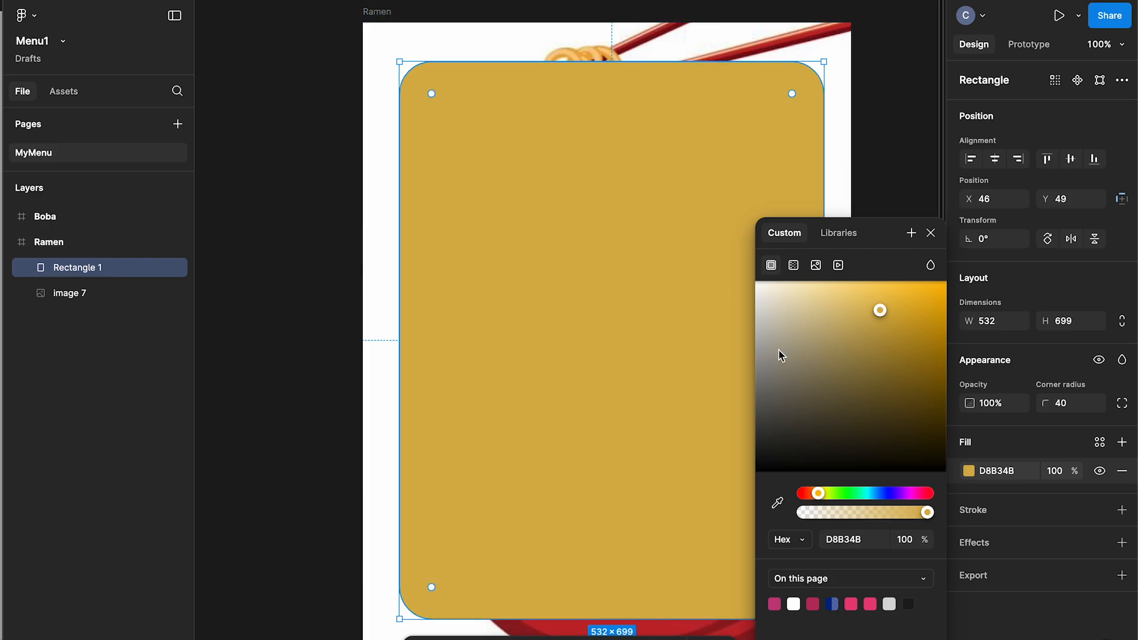
click(779, 505)
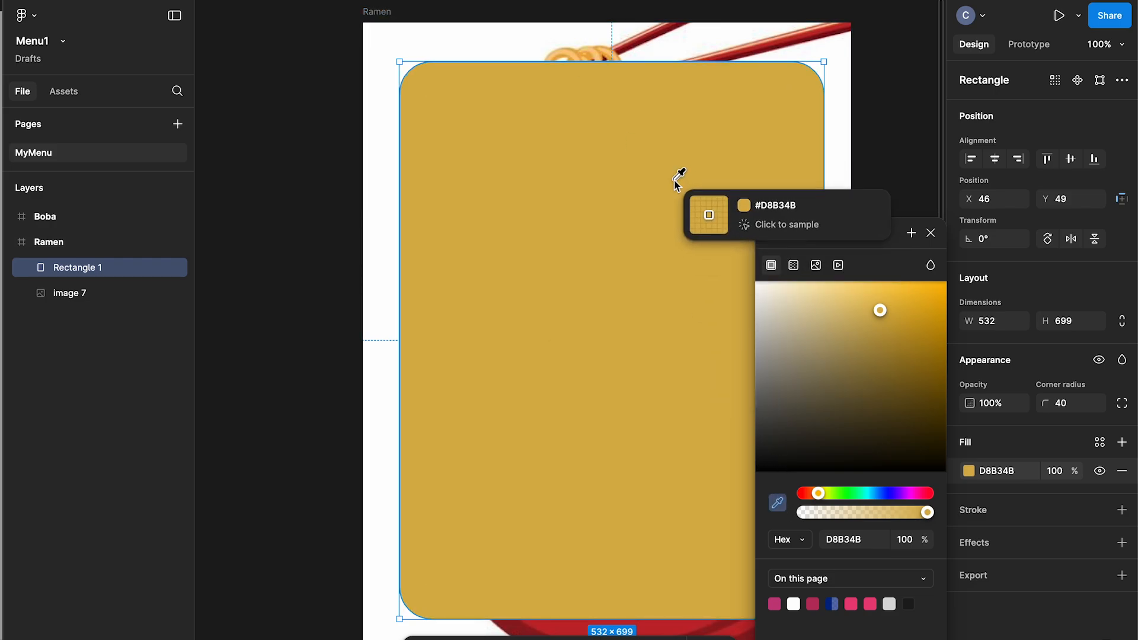
click(600, 58)
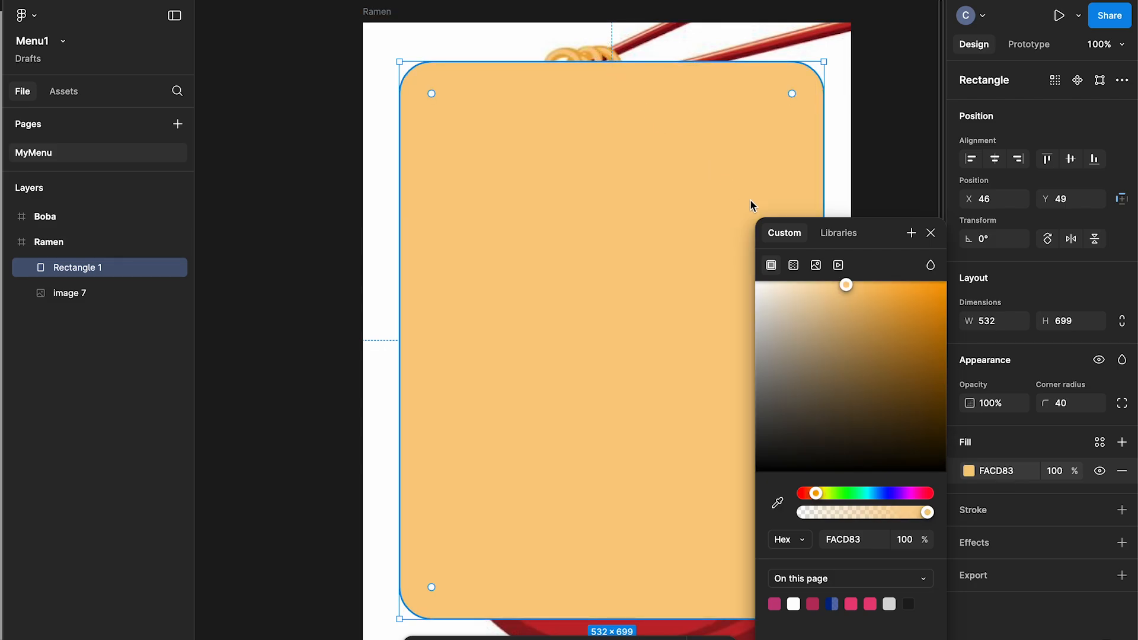
Step: Switch the rectangle's fill to a linear gradient ending in pale cream FDF0DC
click(795, 267)
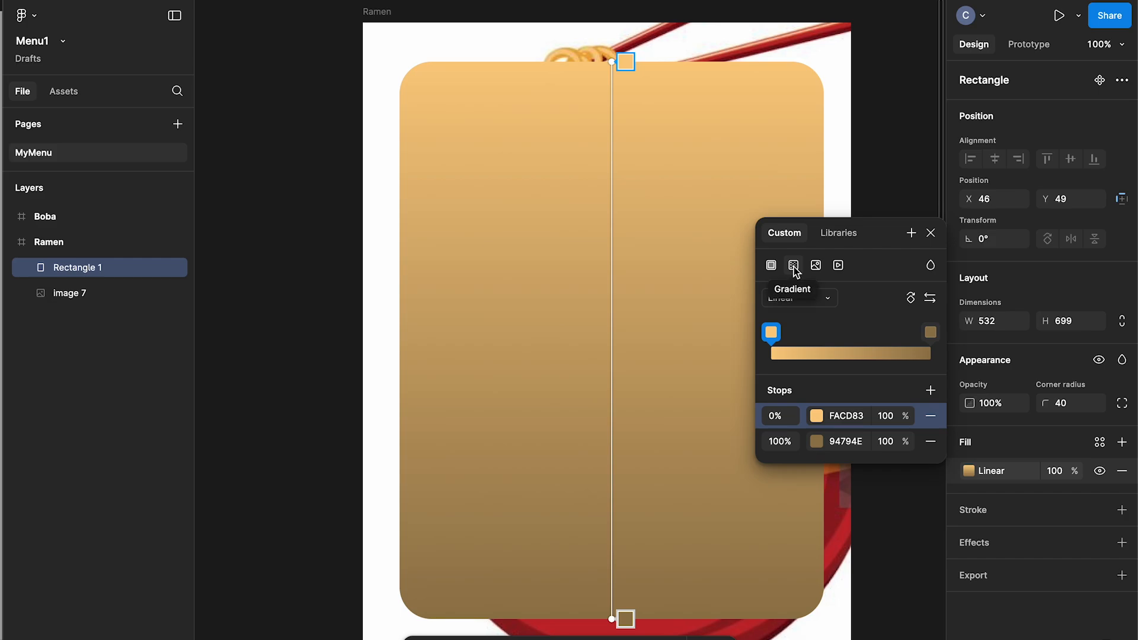
click(932, 333)
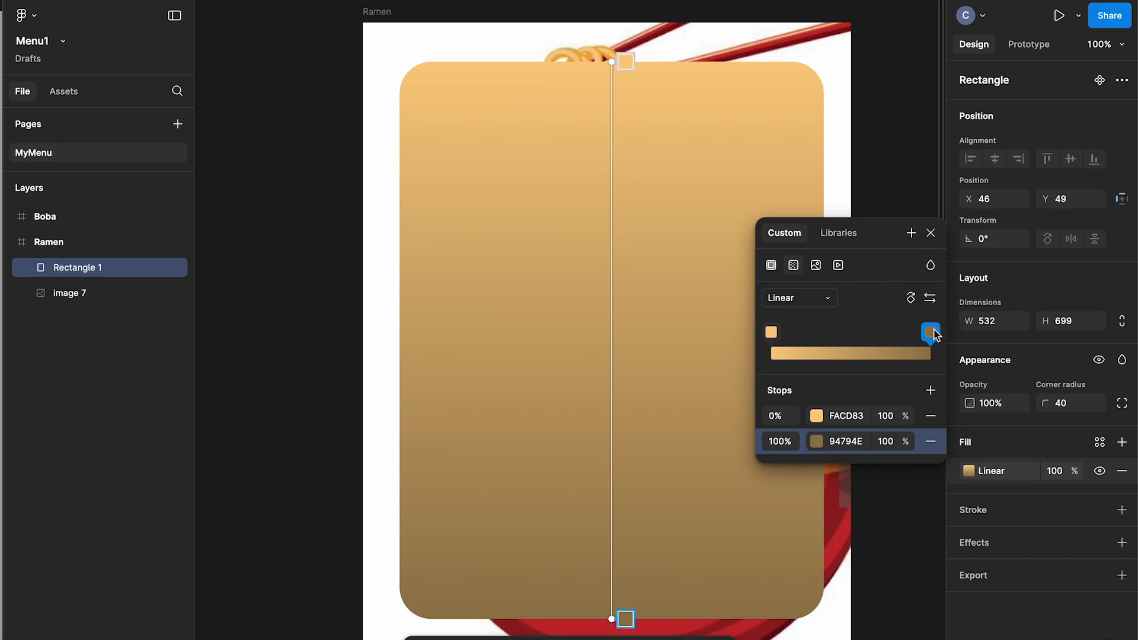
click(817, 441)
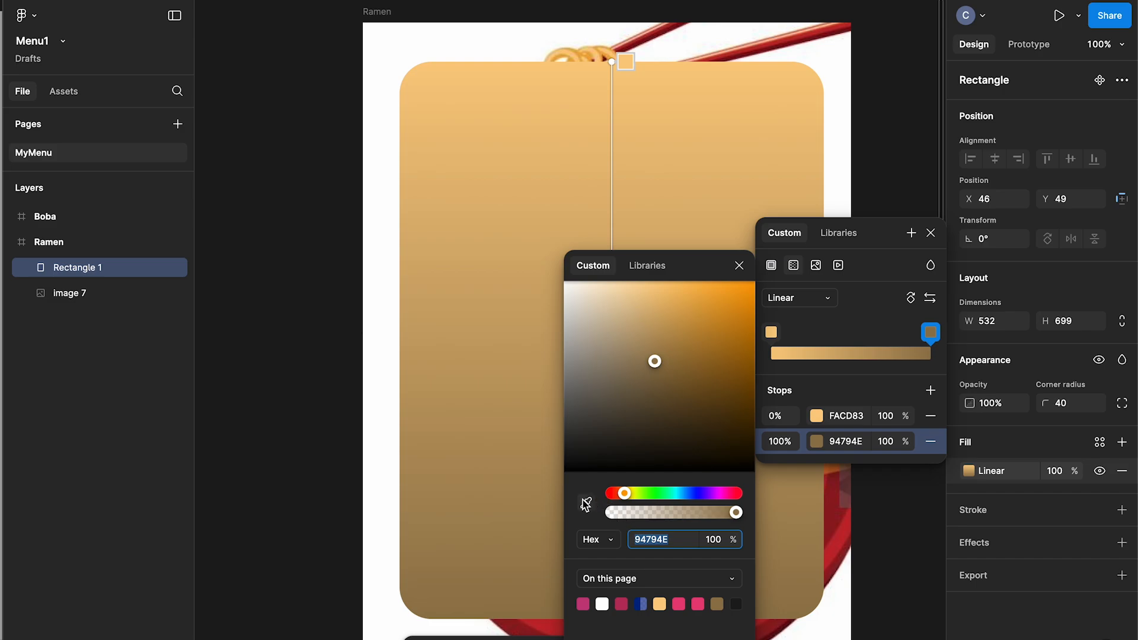
drag(654, 361, 590, 291)
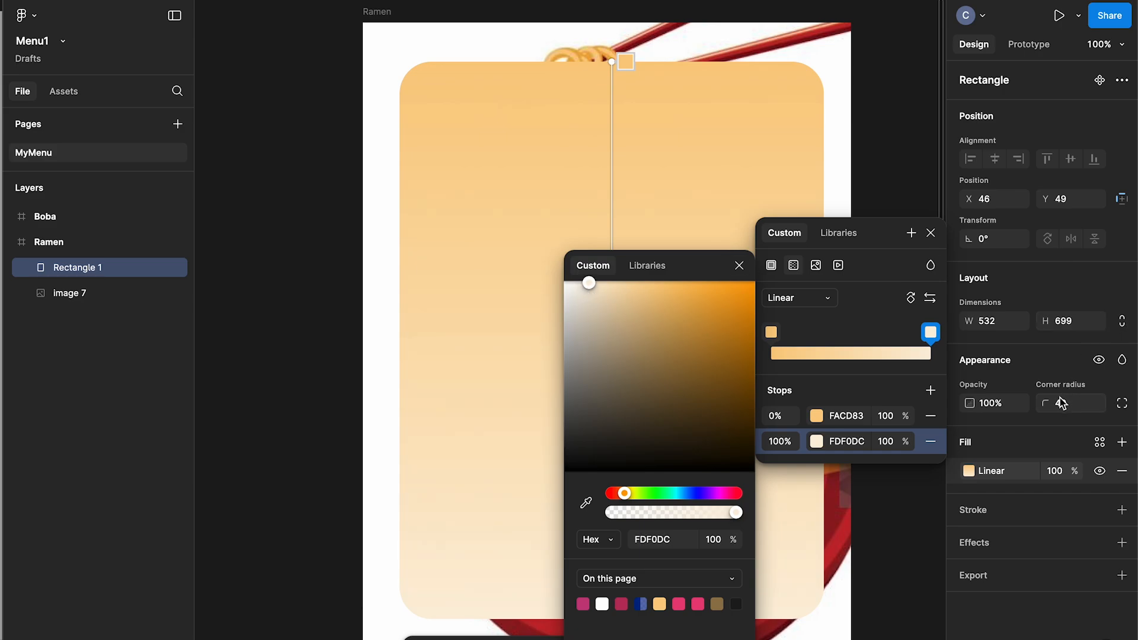
Step: Set the rectangle's opacity to 70% and the gradient end stop's alpha to 70%
key(7)
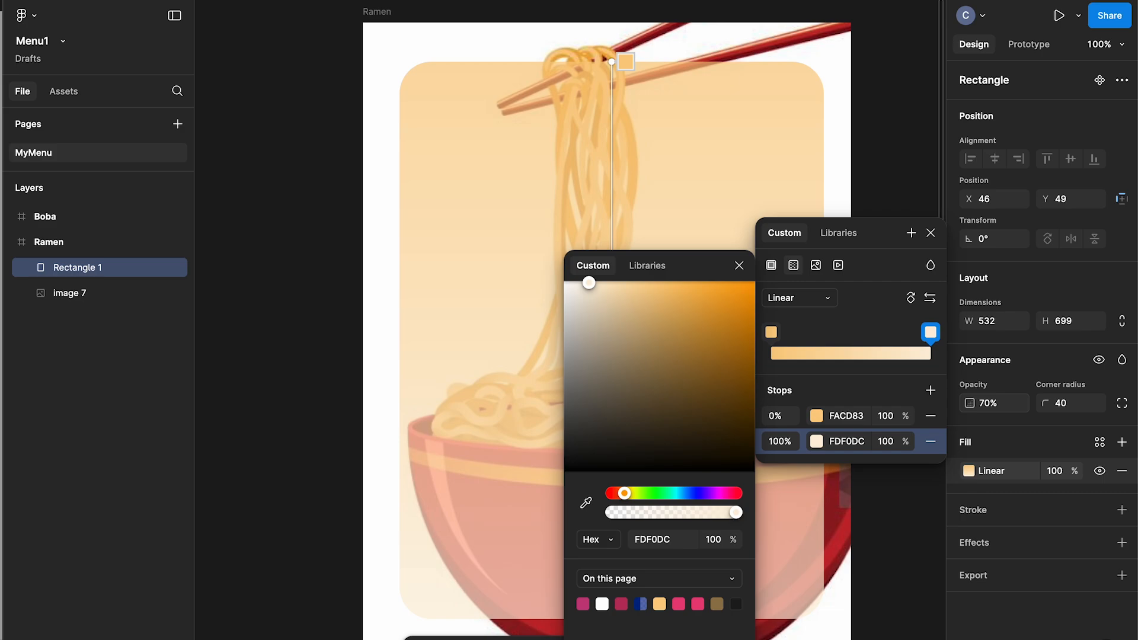
click(889, 442)
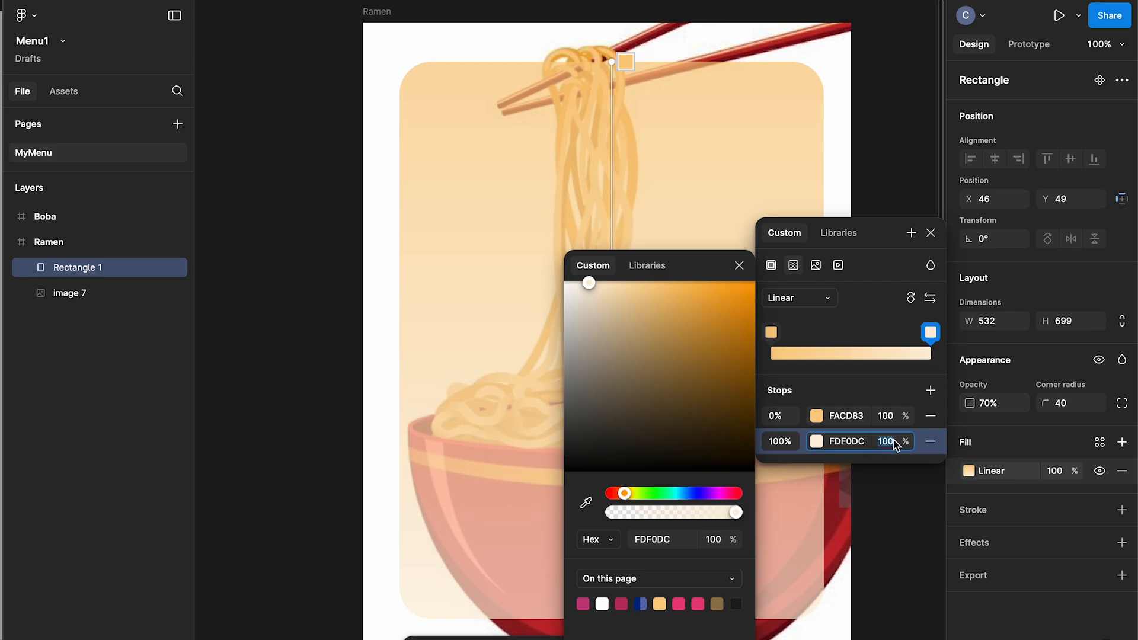
text(80)
key(Return)
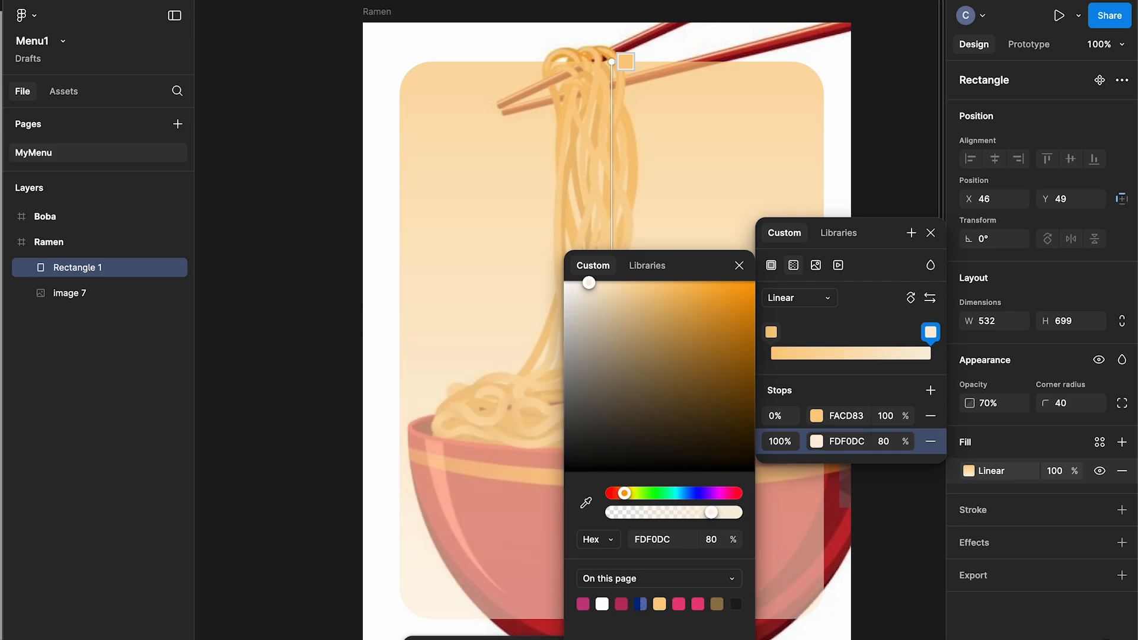
text(70)
key(Return)
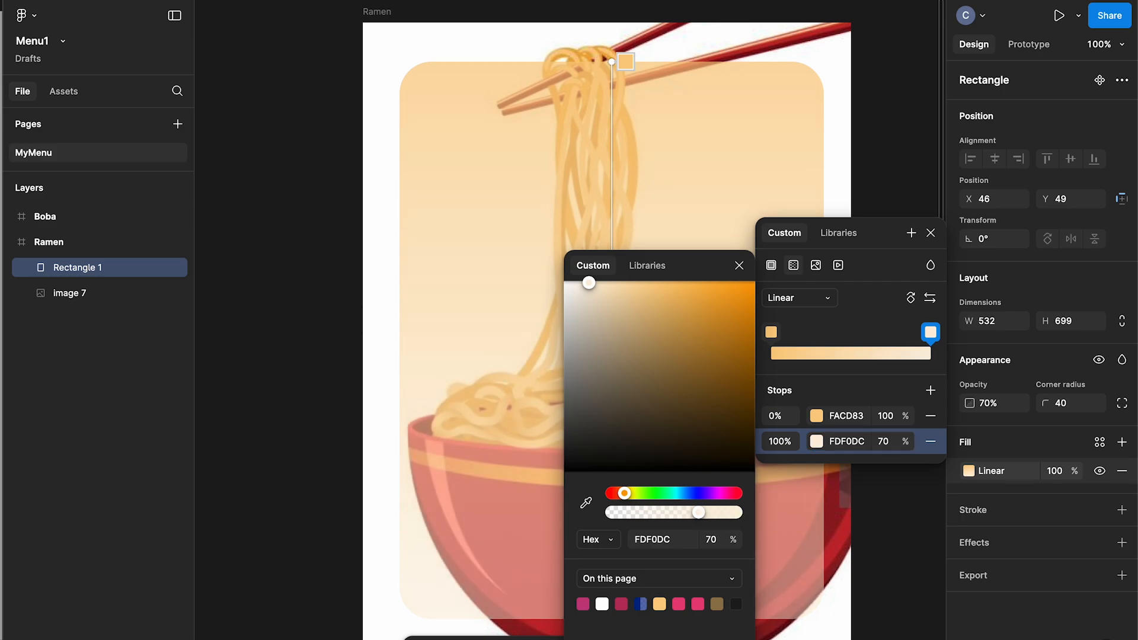
click(931, 233)
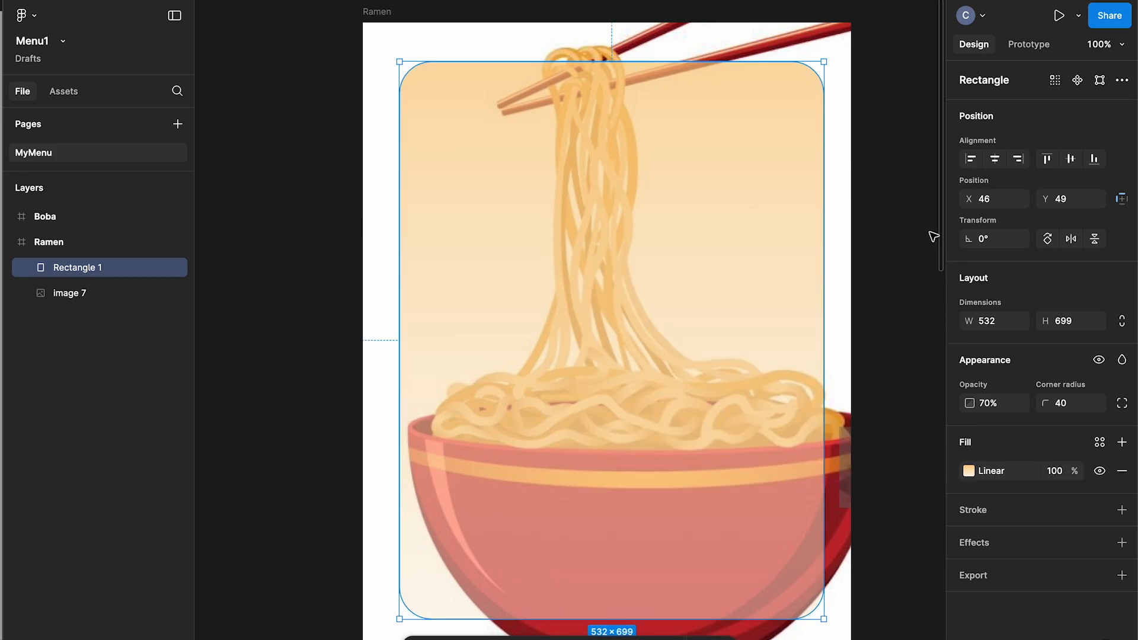
Step: Add a weight-10 stroke in bowl-rim orange E27D2C around the rectangle
click(987, 511)
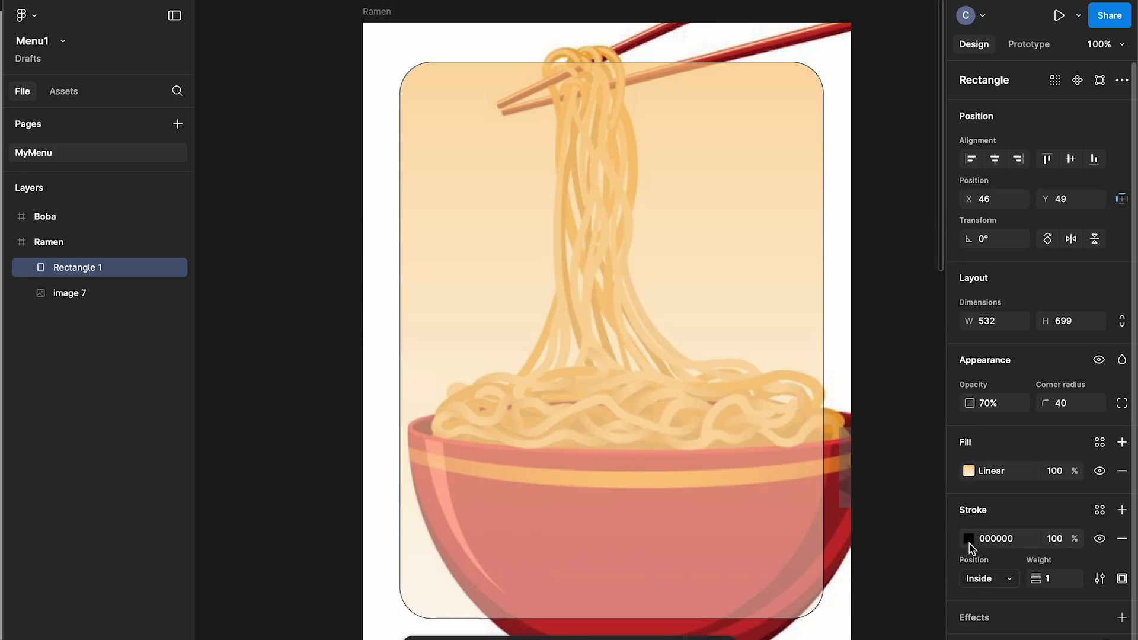
click(970, 540)
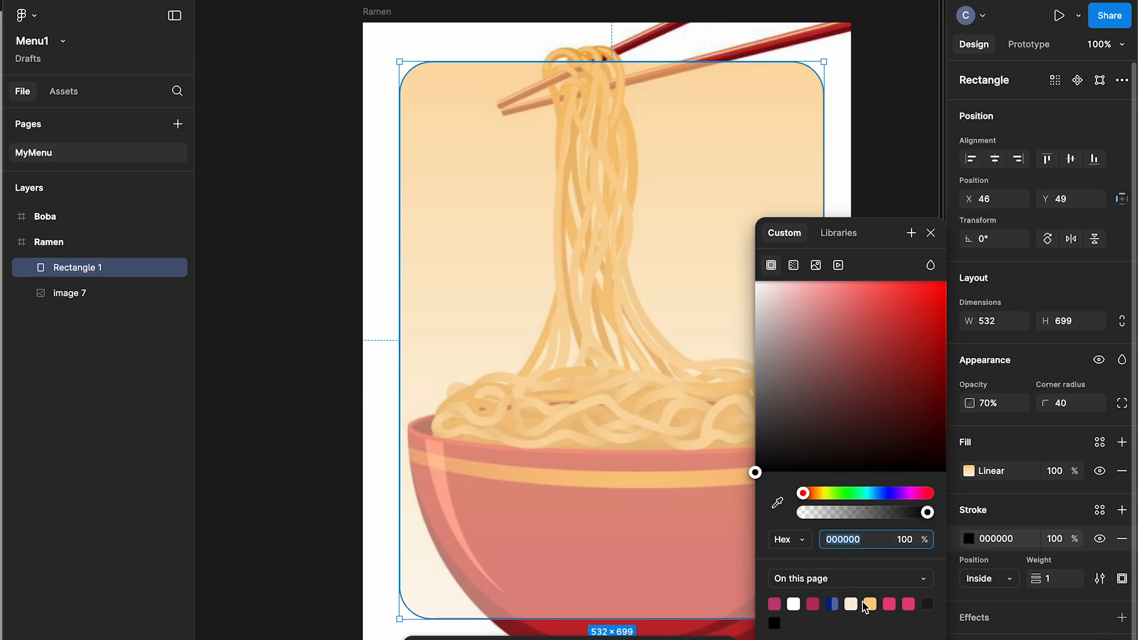
click(778, 504)
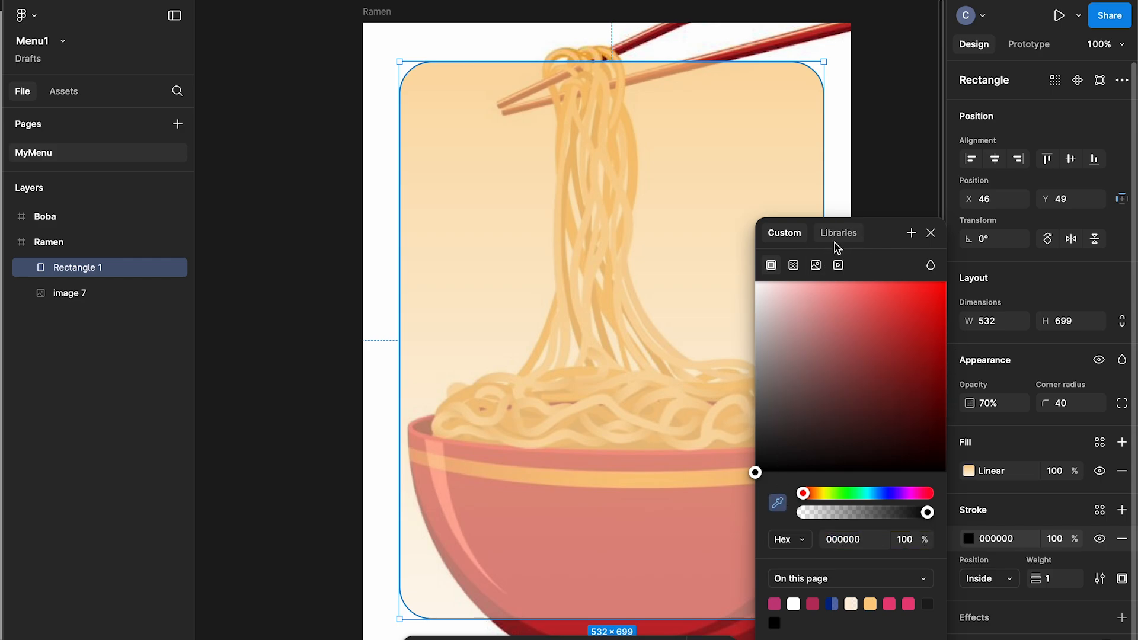
scroll(723, 287, right, 2)
scroll(722, 288, right, 3)
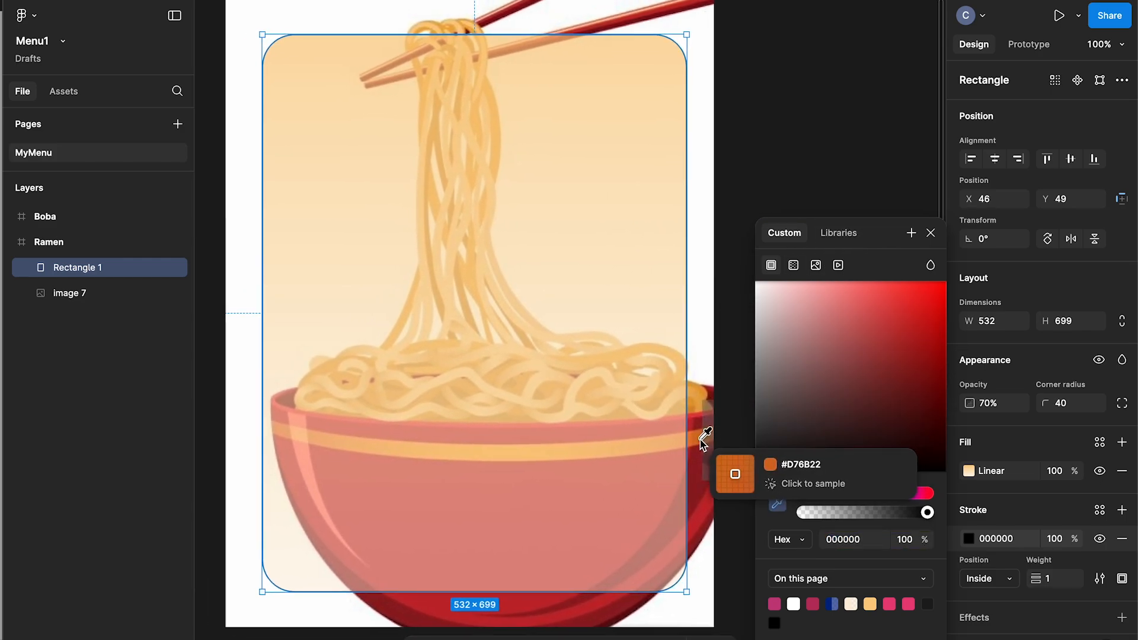
click(693, 438)
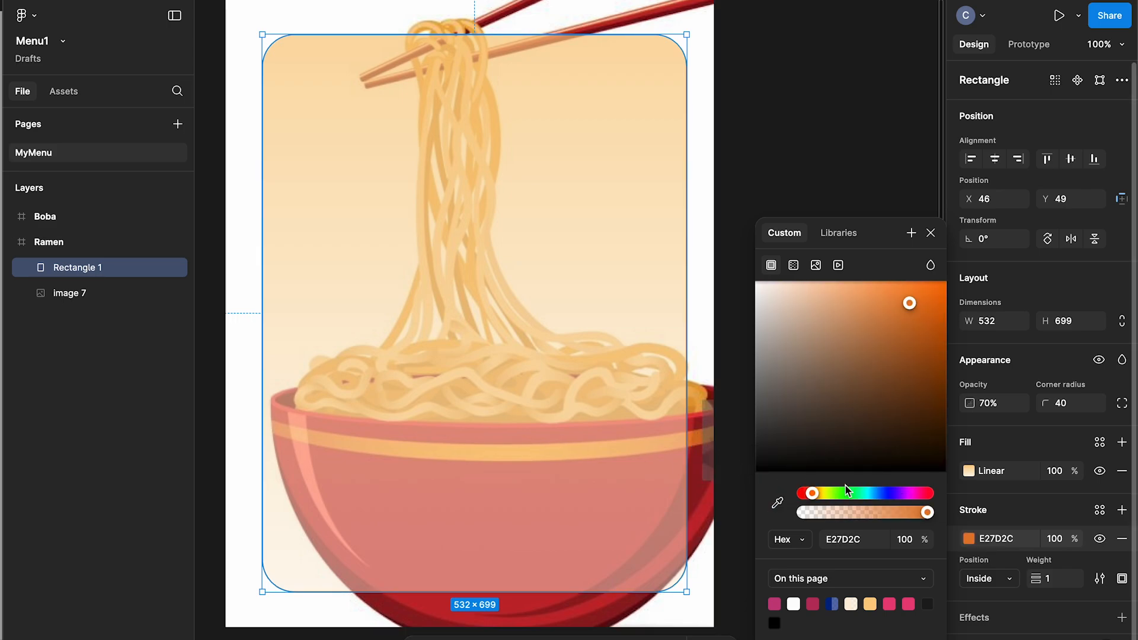
click(1058, 580)
text(10)
key(Return)
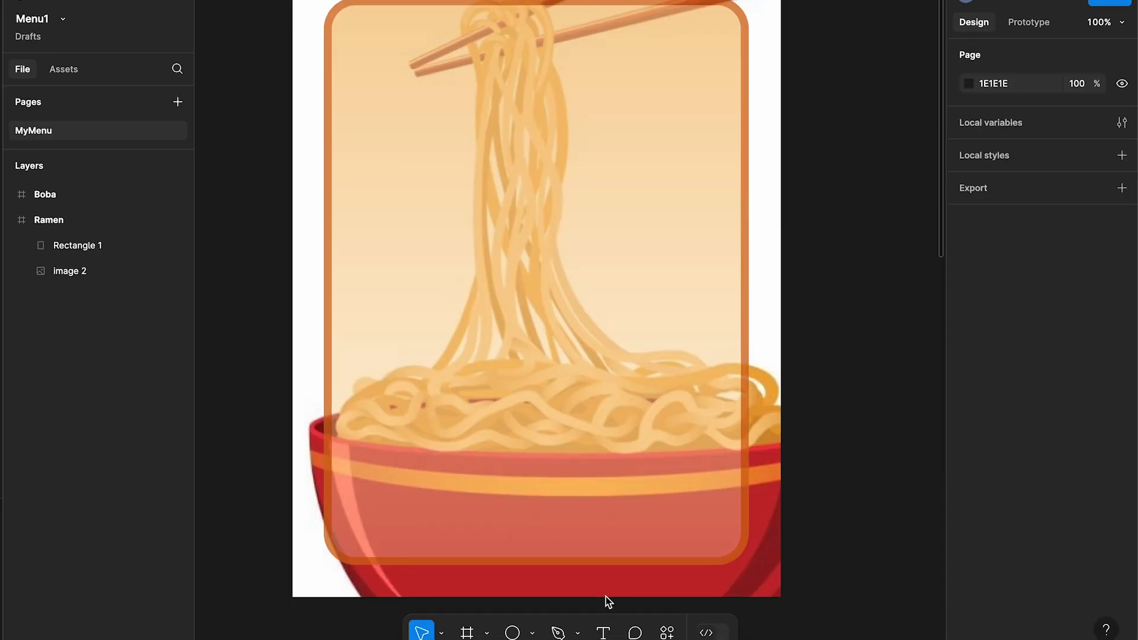
Step: Add a RAMEN text box across the card's top set in large Baloo
click(604, 634)
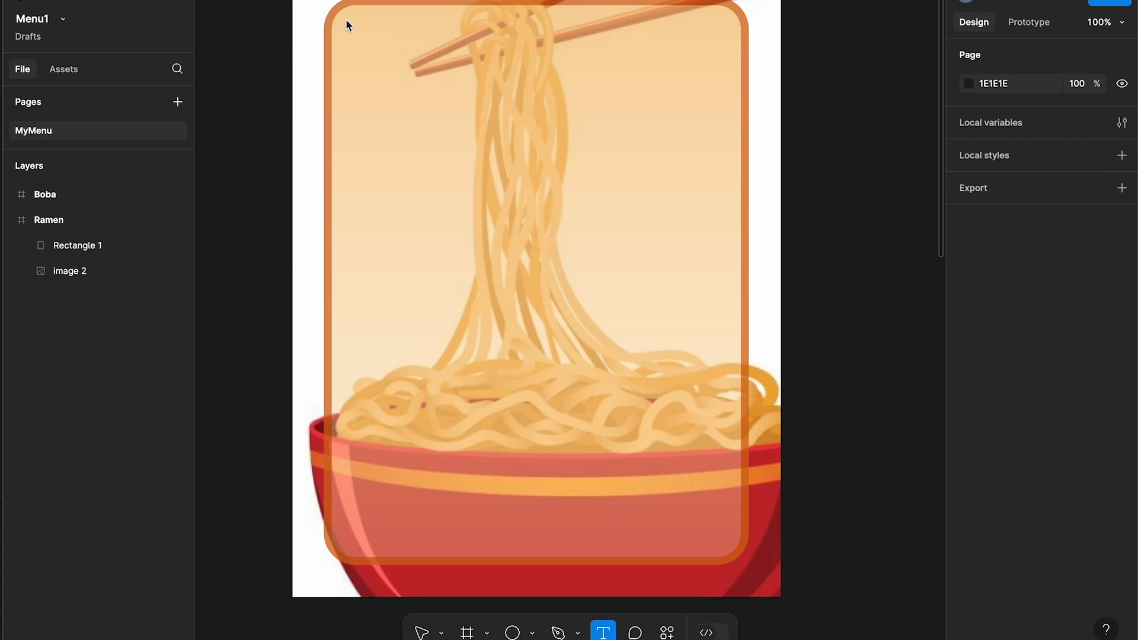
drag(347, 19, 731, 135)
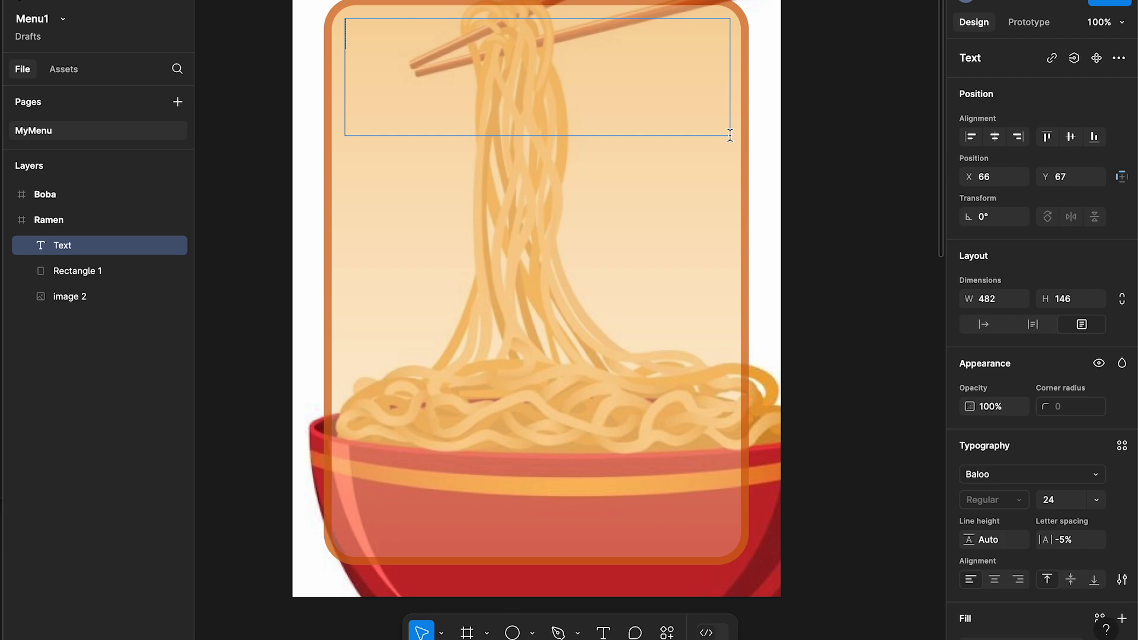
text(RAMEN)
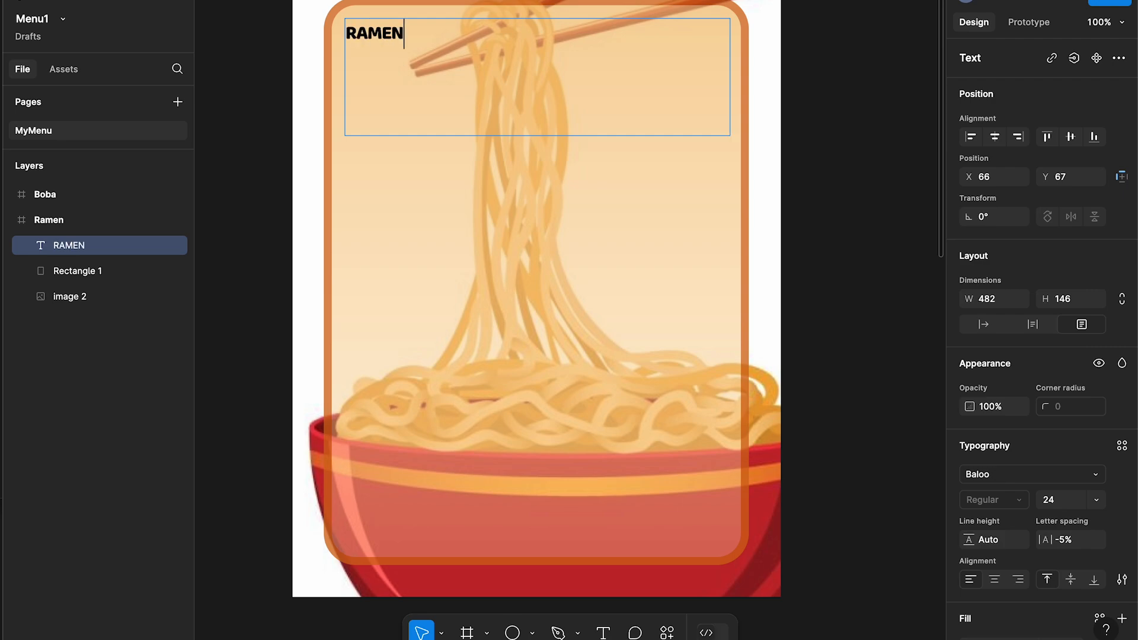
key(ctrl+a)
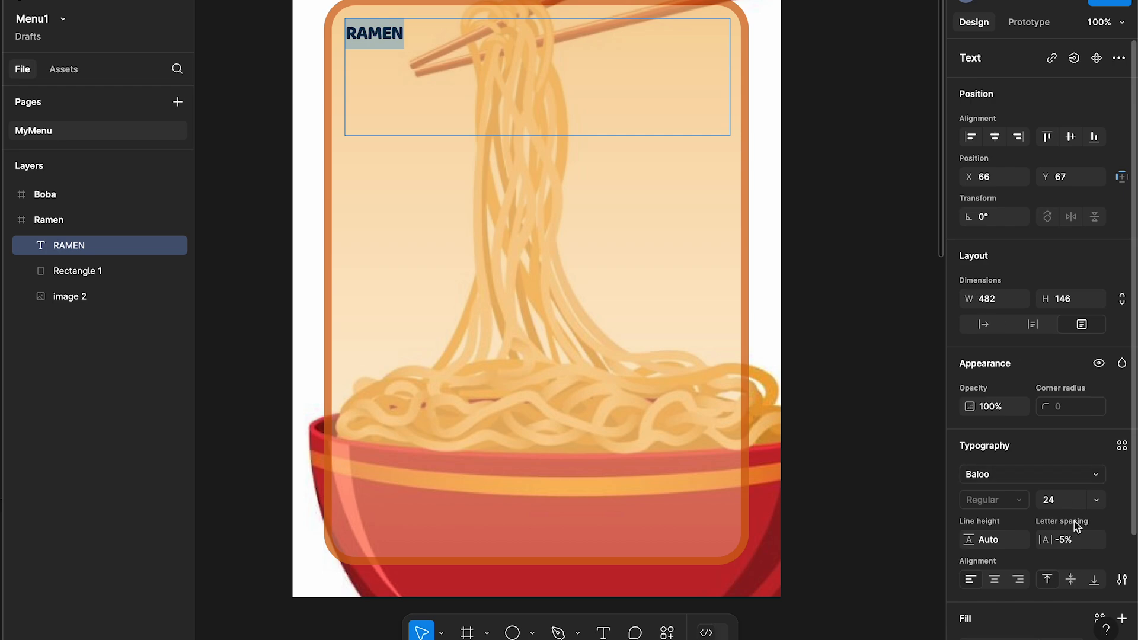
click(984, 474)
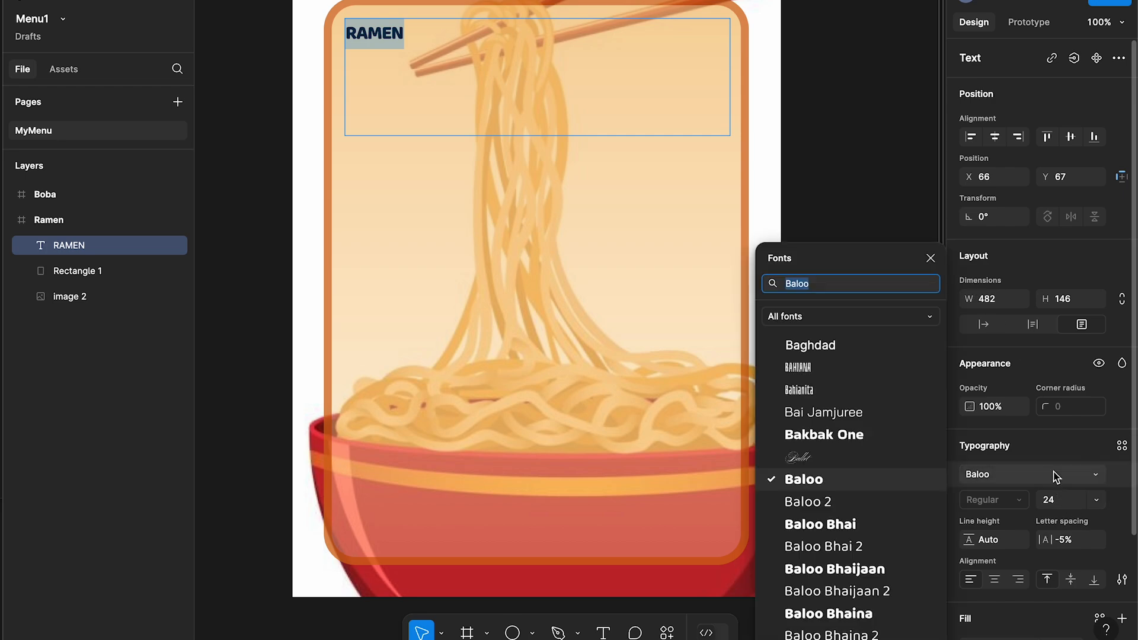
click(858, 483)
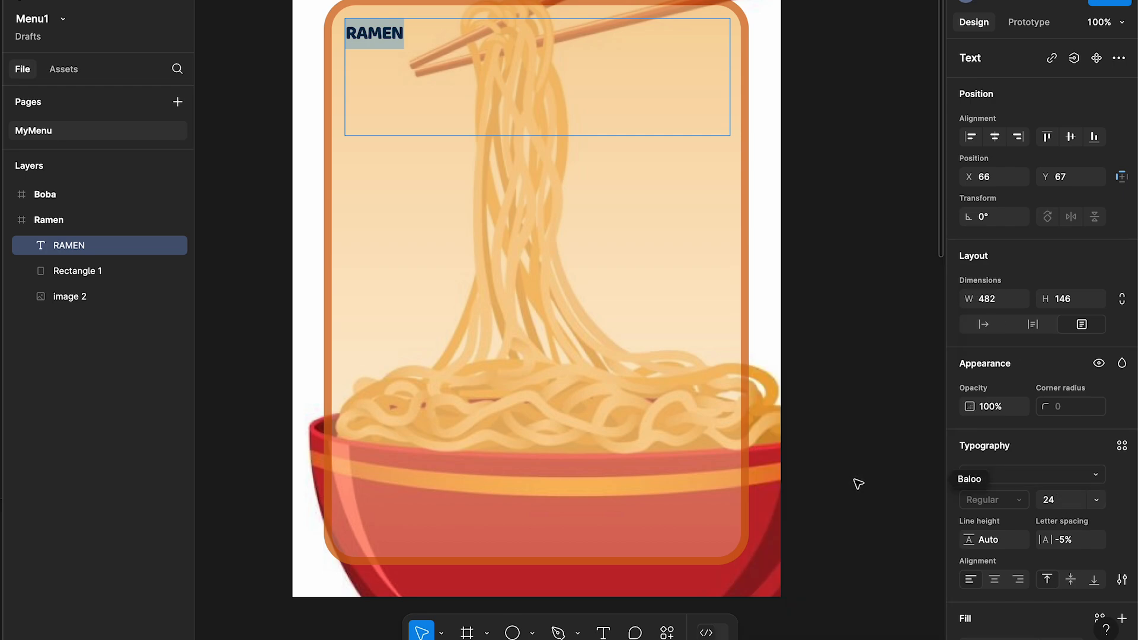
click(1064, 501)
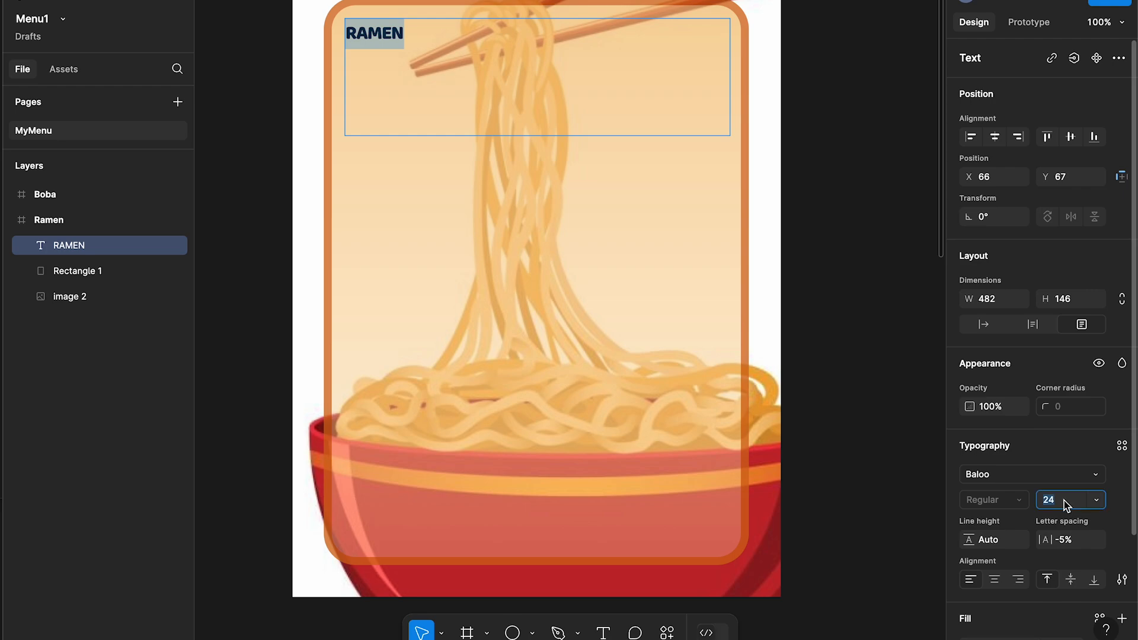
text(24)
key(Return)
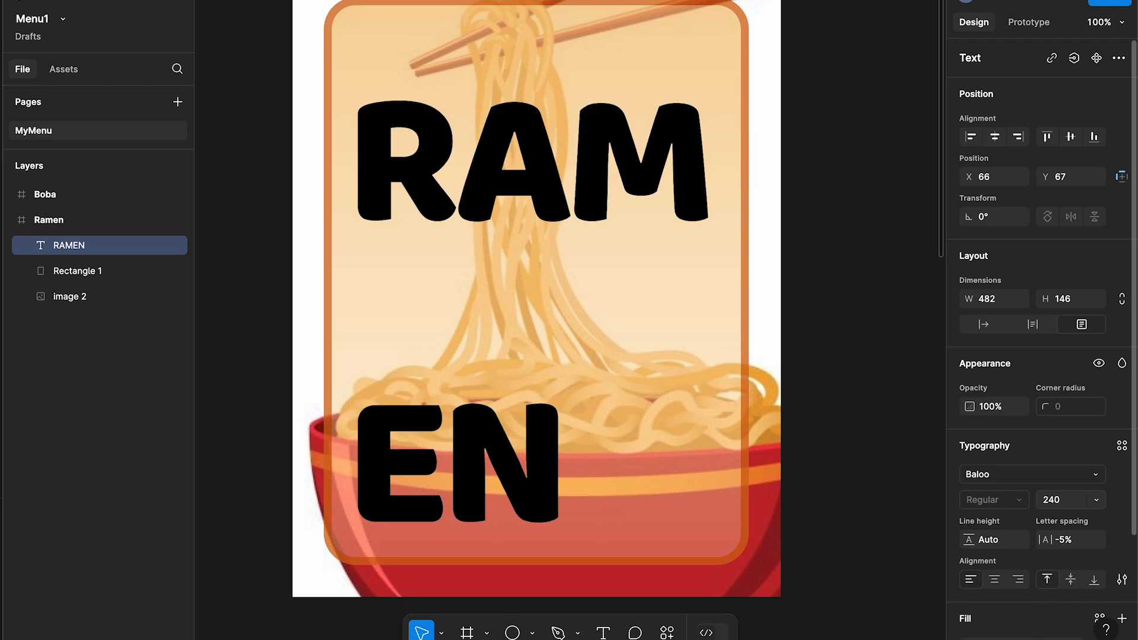
key(Return)
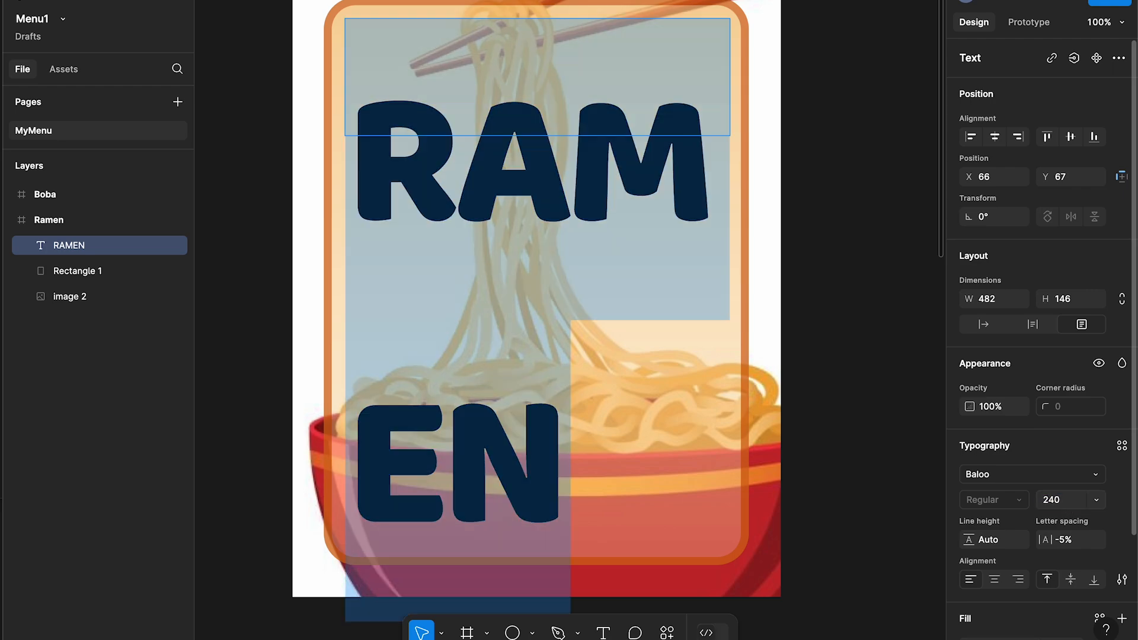
click(1055, 500)
text(200)
click(436, 160)
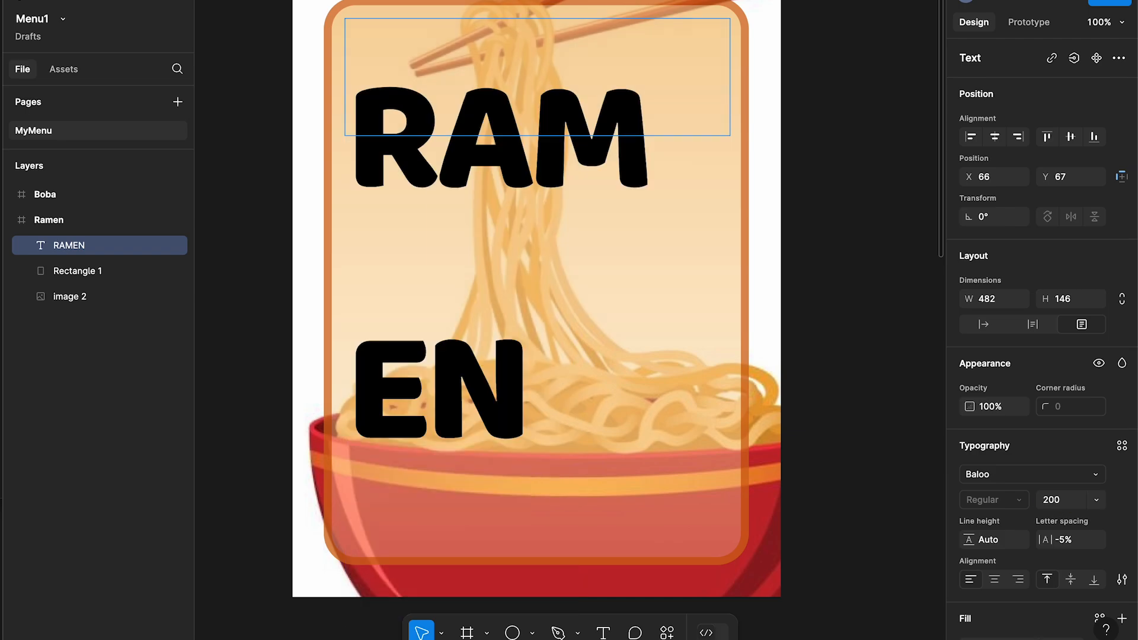
Step: Retype the title's letters so it reads RaMen
key(shift+Right)
text(a)
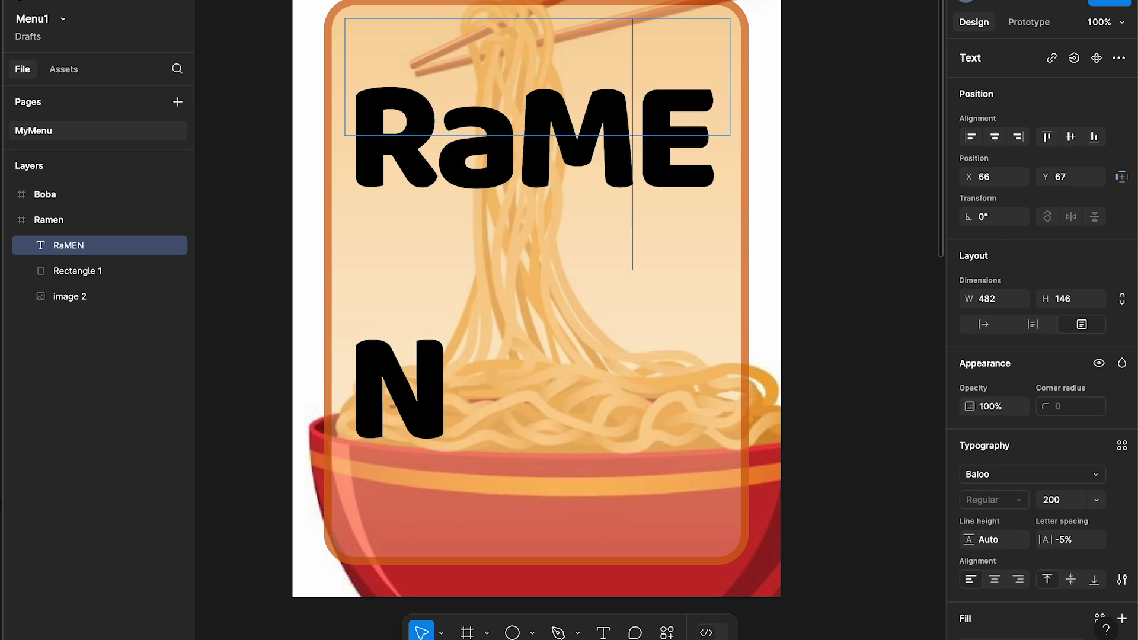
key(Right)
key(shift+Right)
text(e)
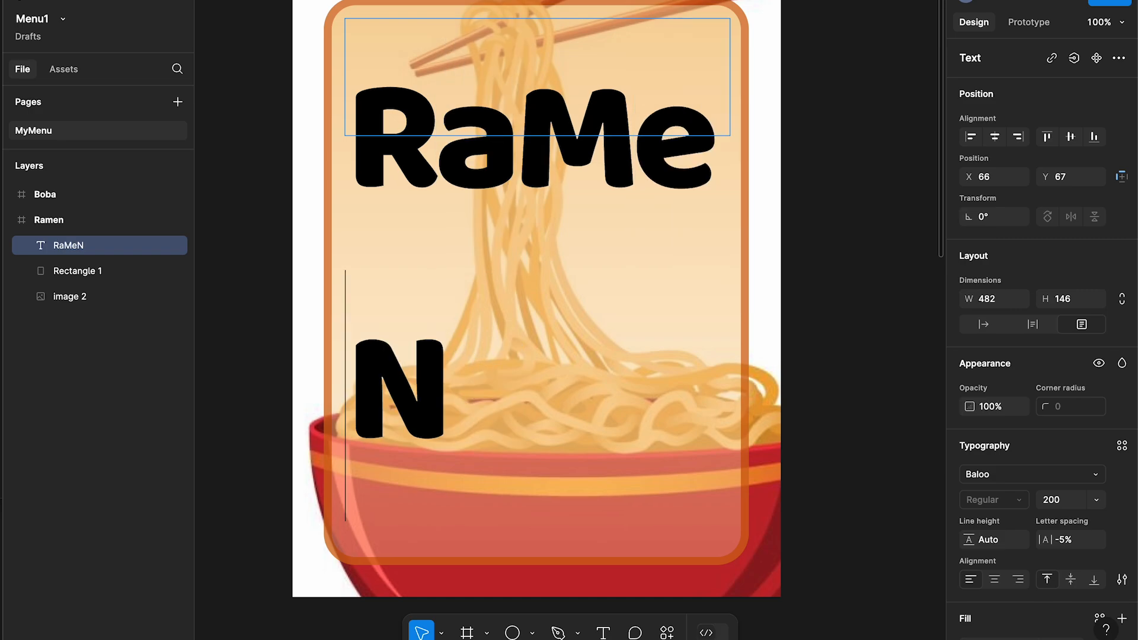
key(shift+Right)
text(n)
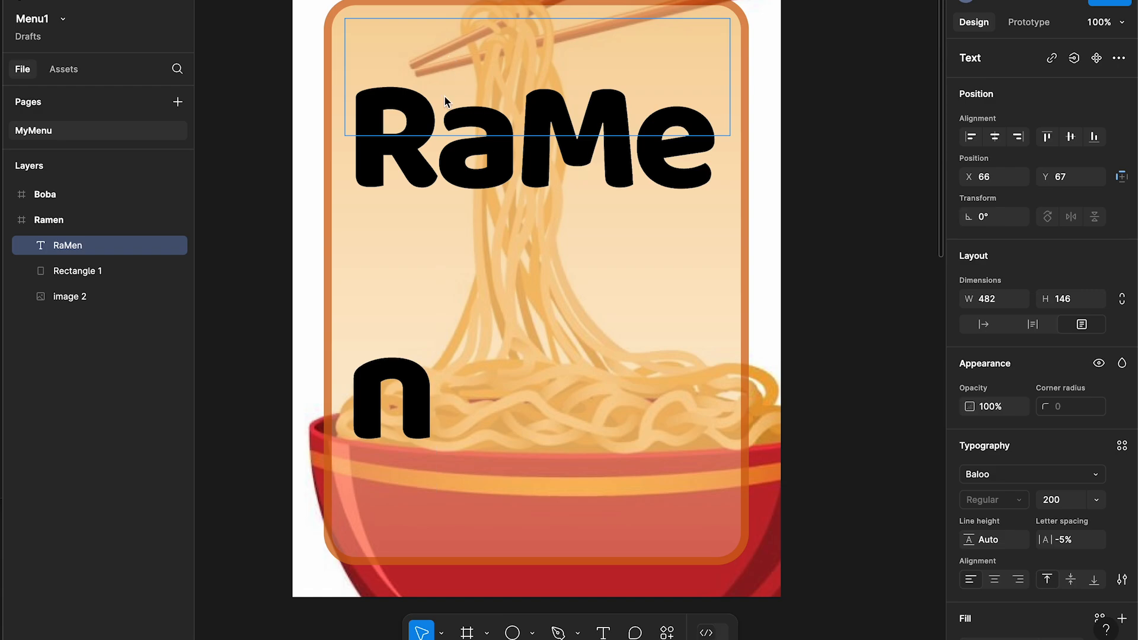
Step: Widen the RaMen text box to one line and move it up on the card
key(ctrl+a)
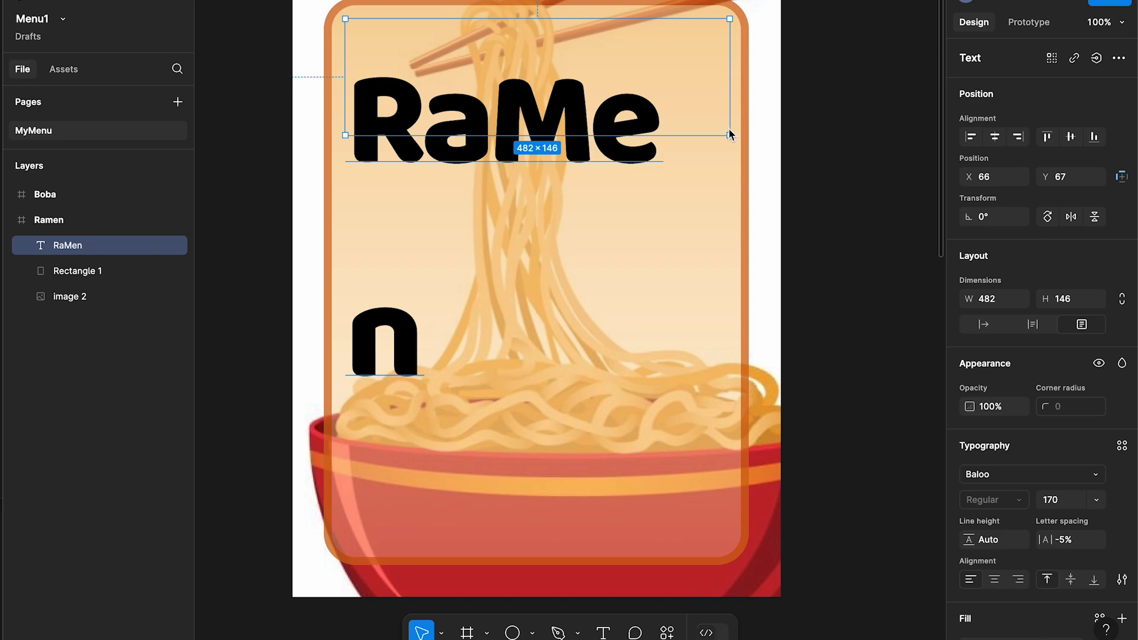
drag(731, 135, 749, 135)
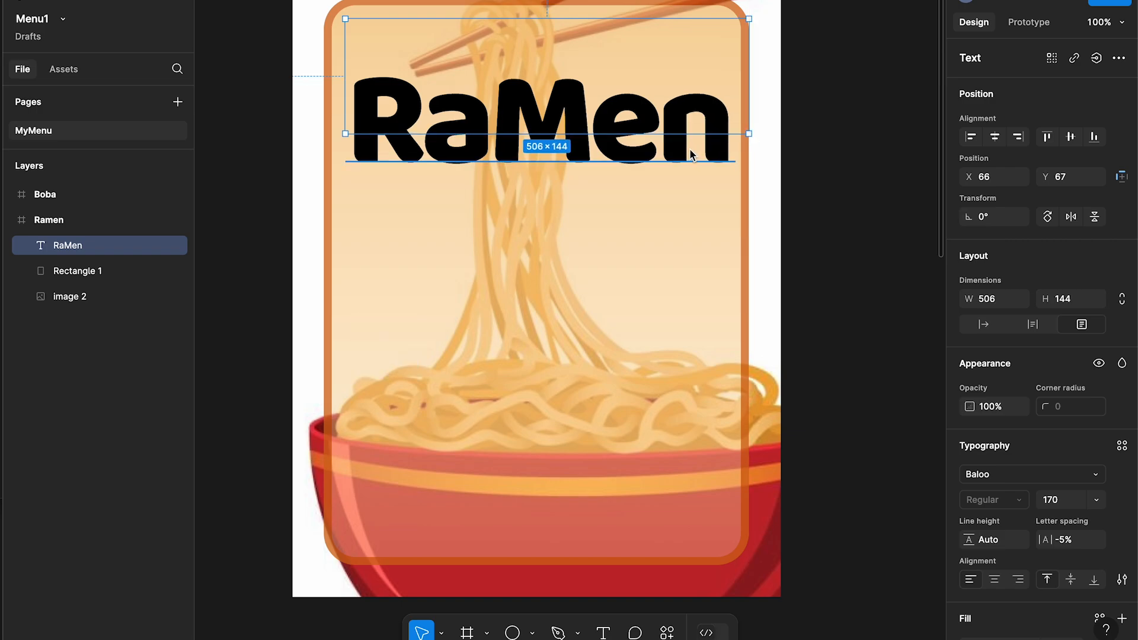
key(Left)
key(Left)
key(Left)
key(Left)
key(Up)
key(Up)
key(Up)
key(Up)
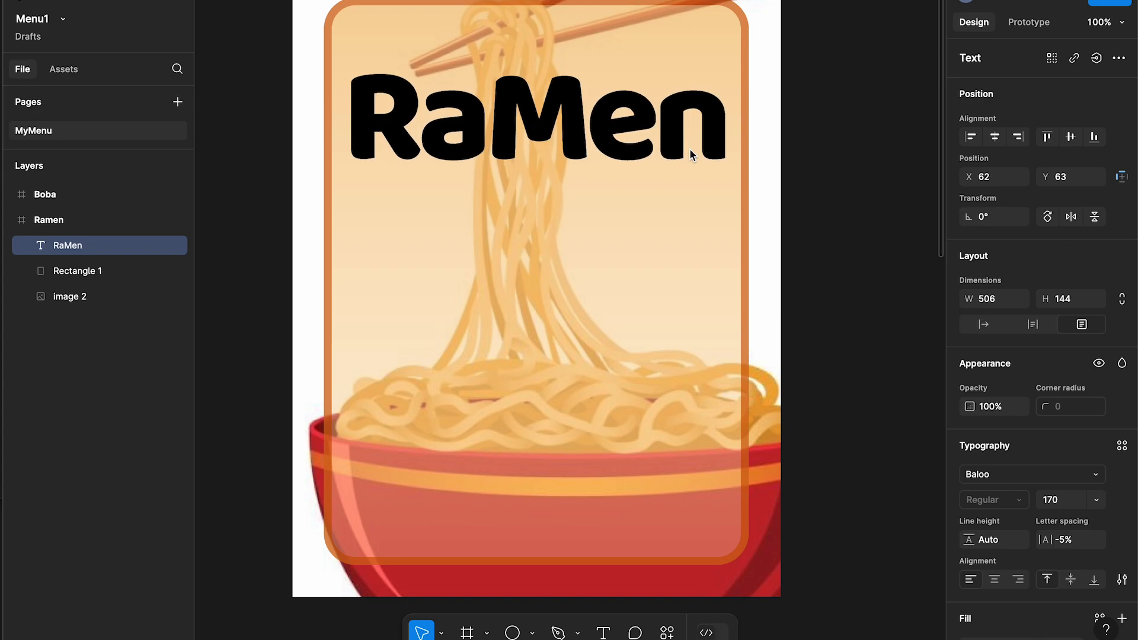
drag(667, 147, 674, 111)
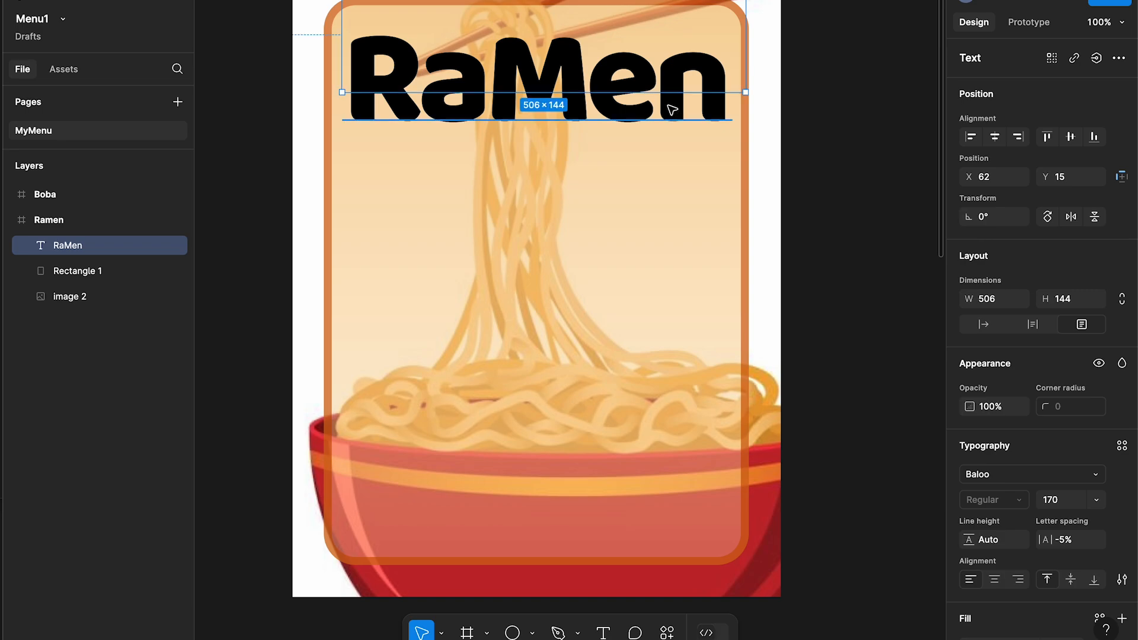
Step: Shrink the title's last letters 'en' to size 190
double_click(494, 83)
click(494, 83)
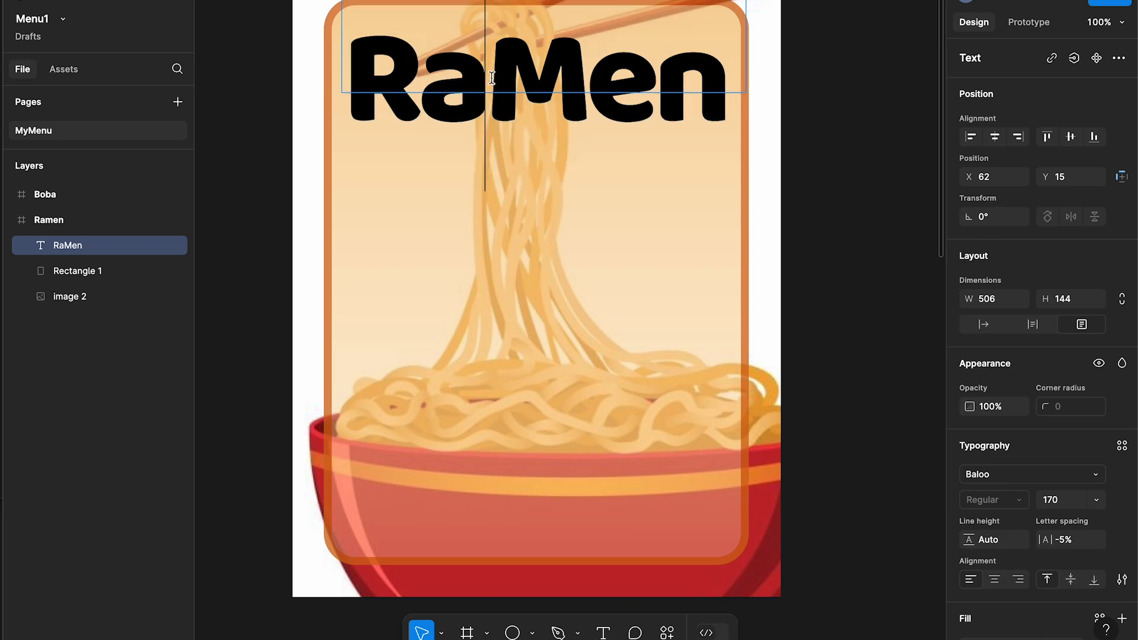
key(shift+Left)
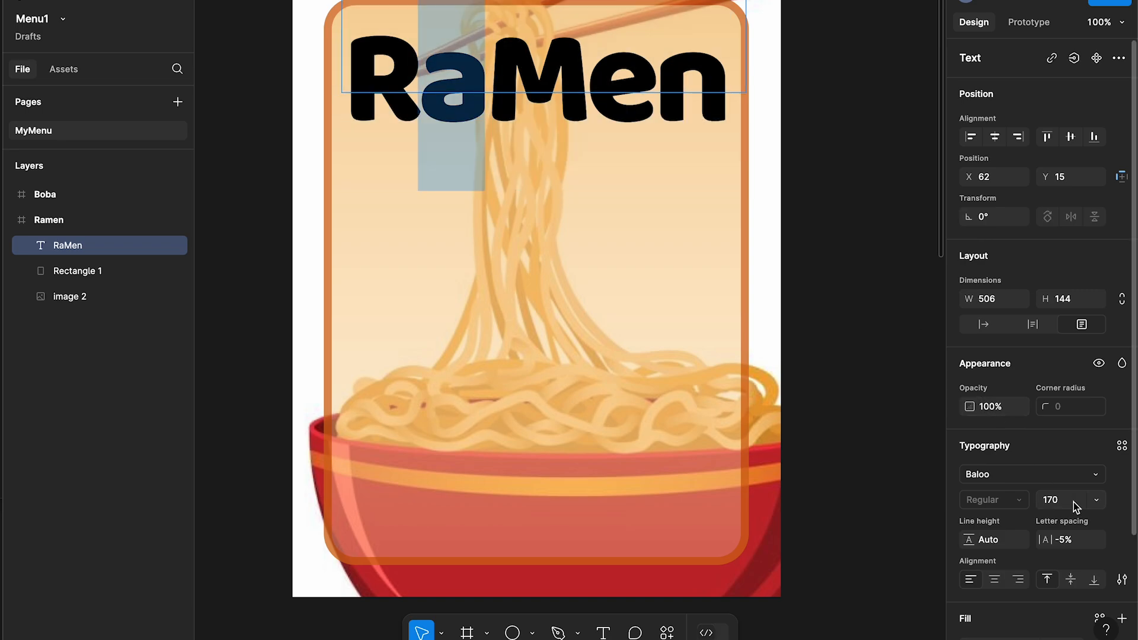
click(1055, 503)
text(200)
key(Return)
key(ctrl+z)
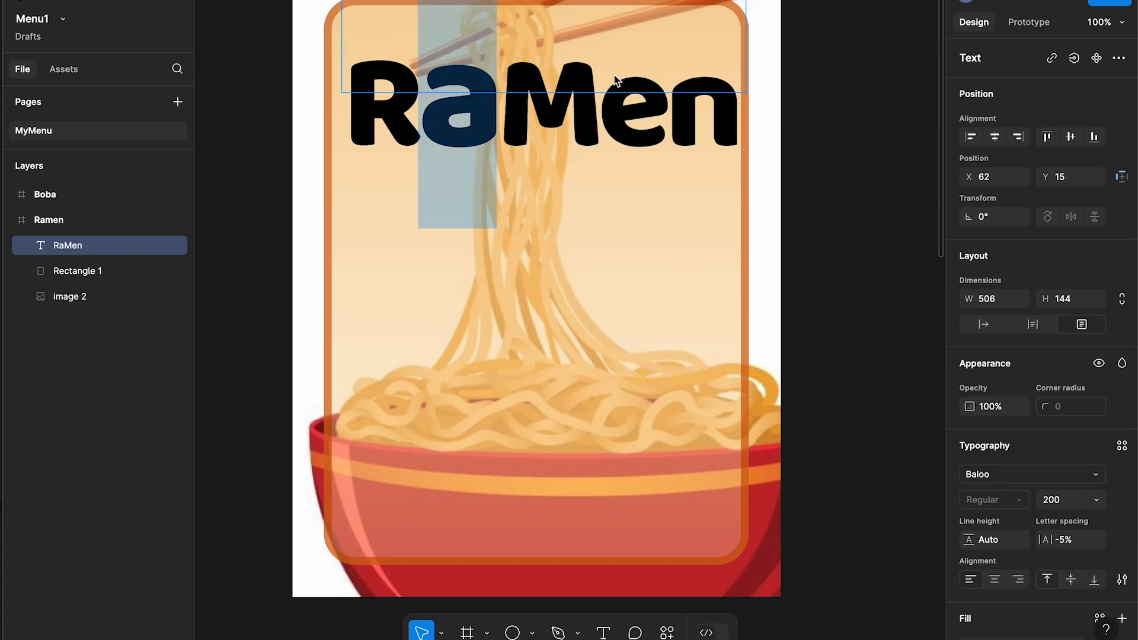
key(shift+Left)
key(shift+Left)
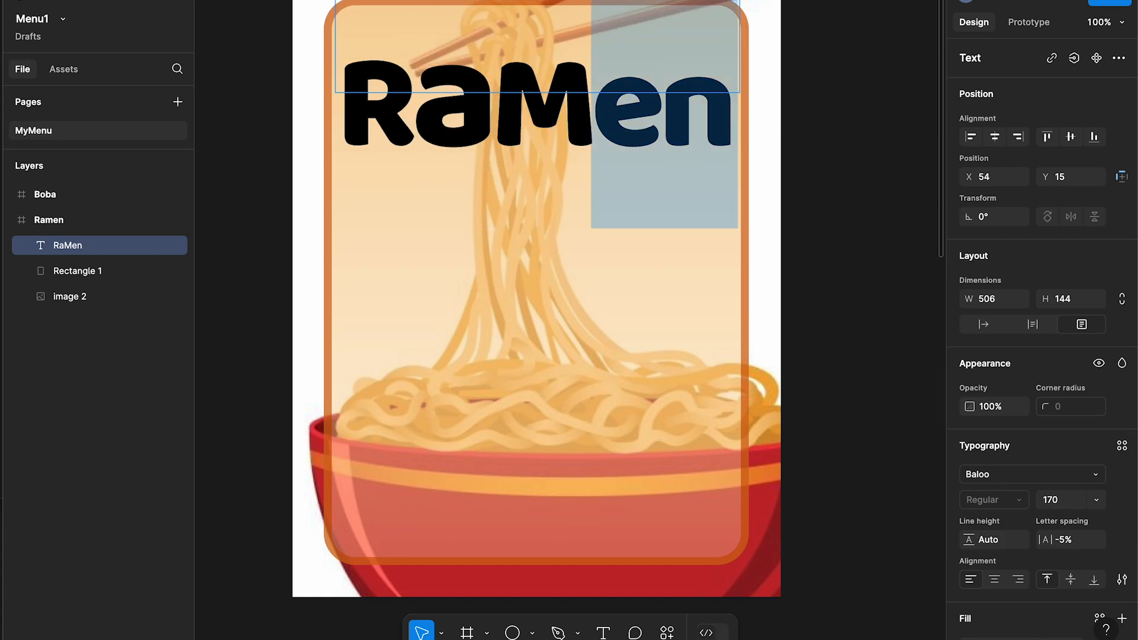
click(1055, 502)
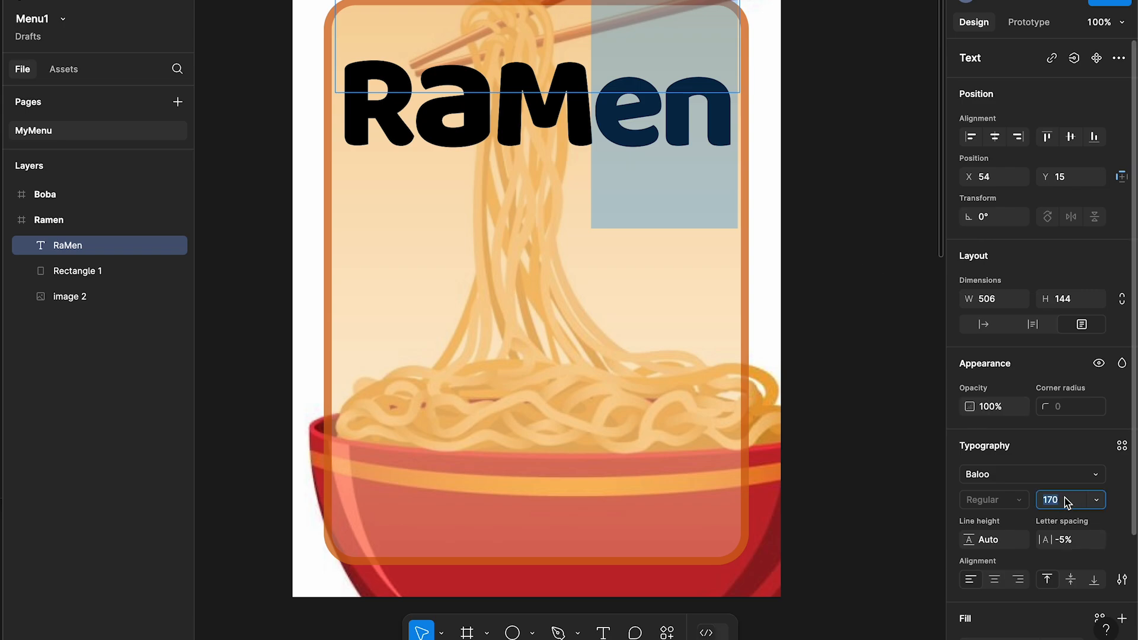
text(190)
key(Return)
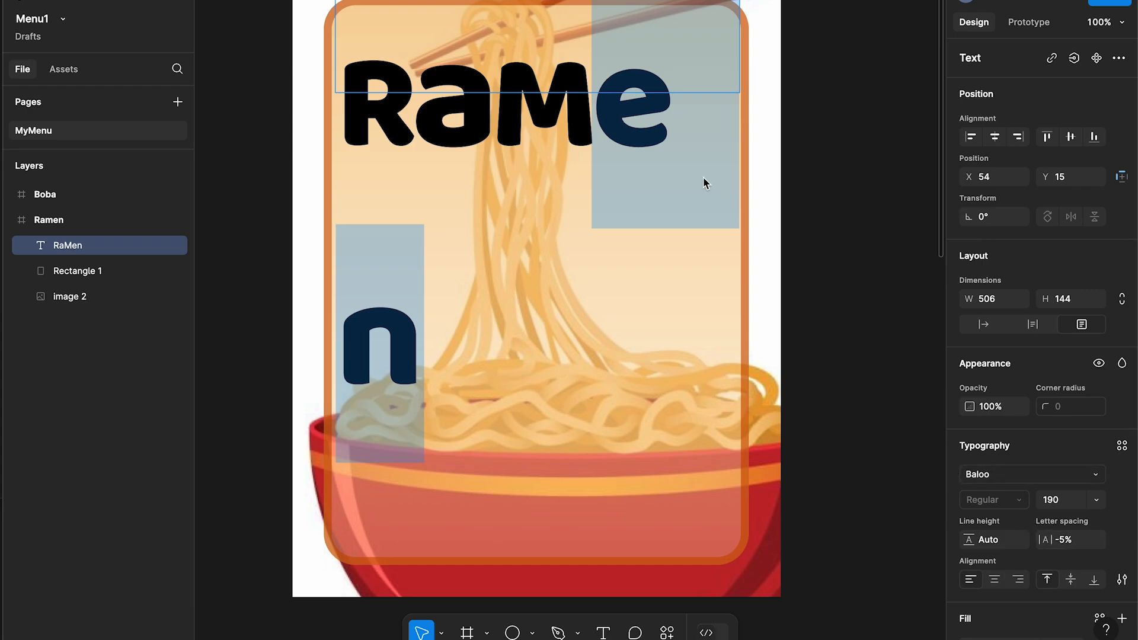
key(Escape)
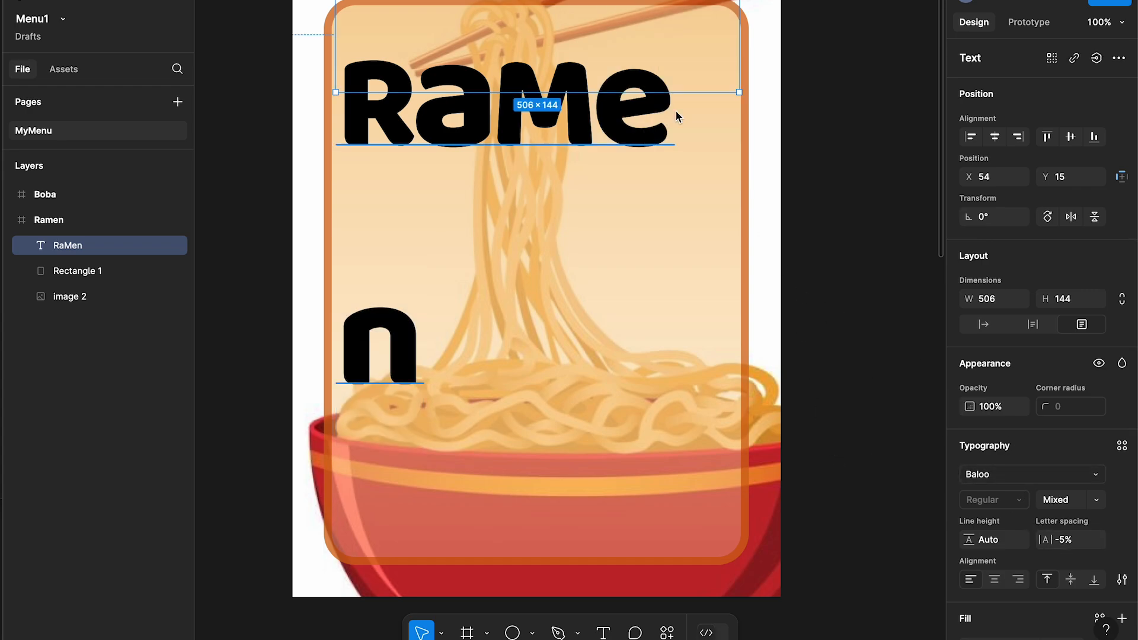
Step: Give the title -7% letter spacing and raise it over the card's top edge
click(1067, 539)
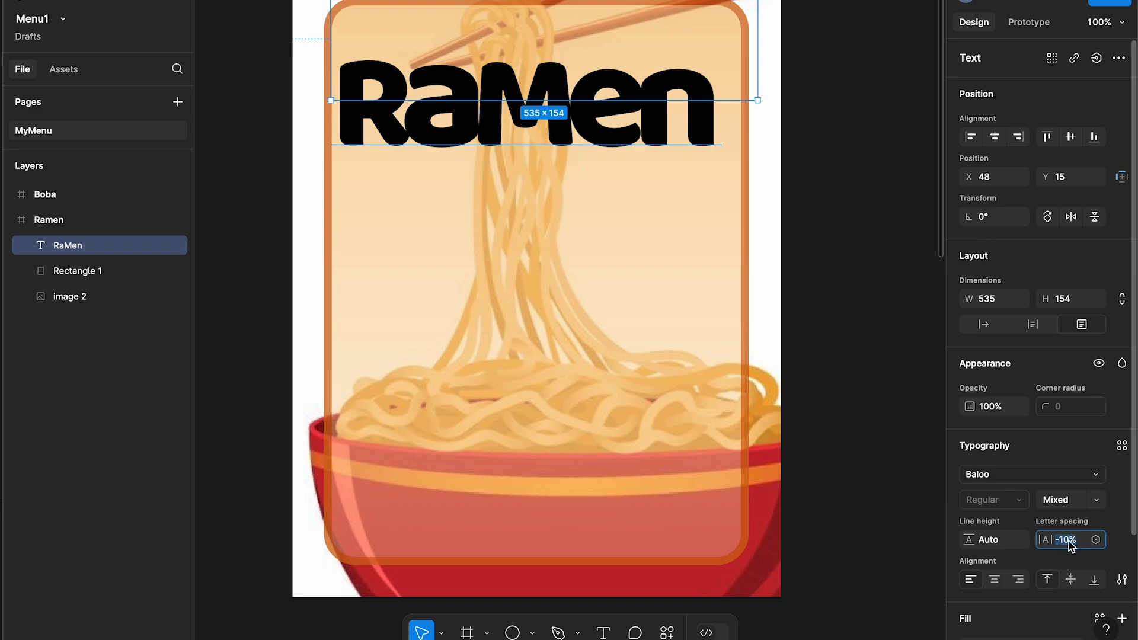
text(-7)
key(Return)
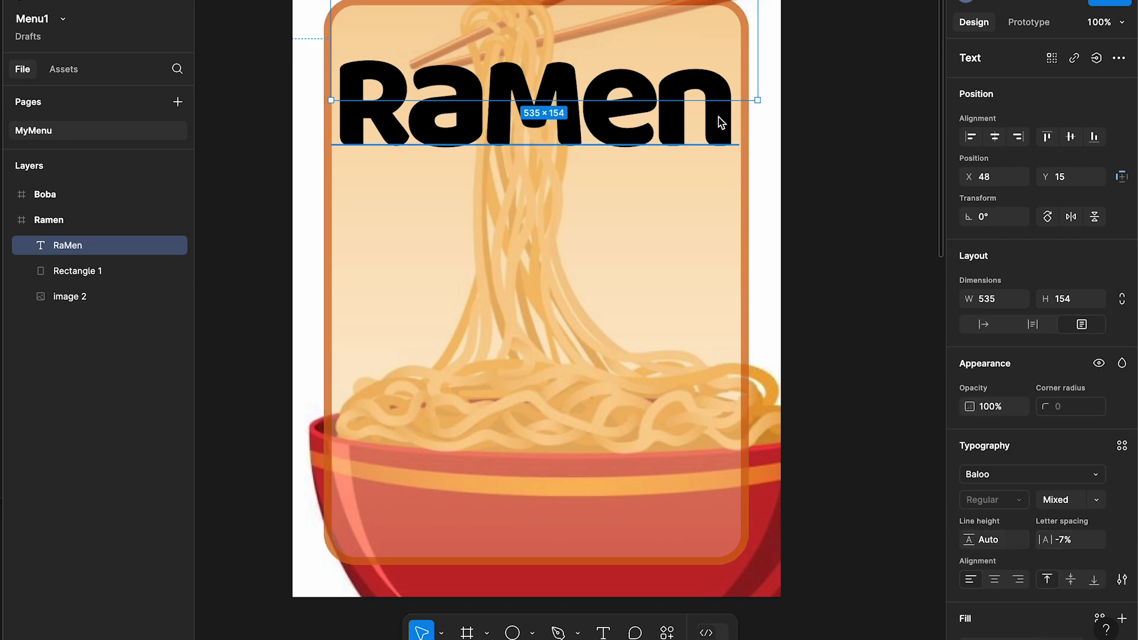
drag(721, 122, 721, 95)
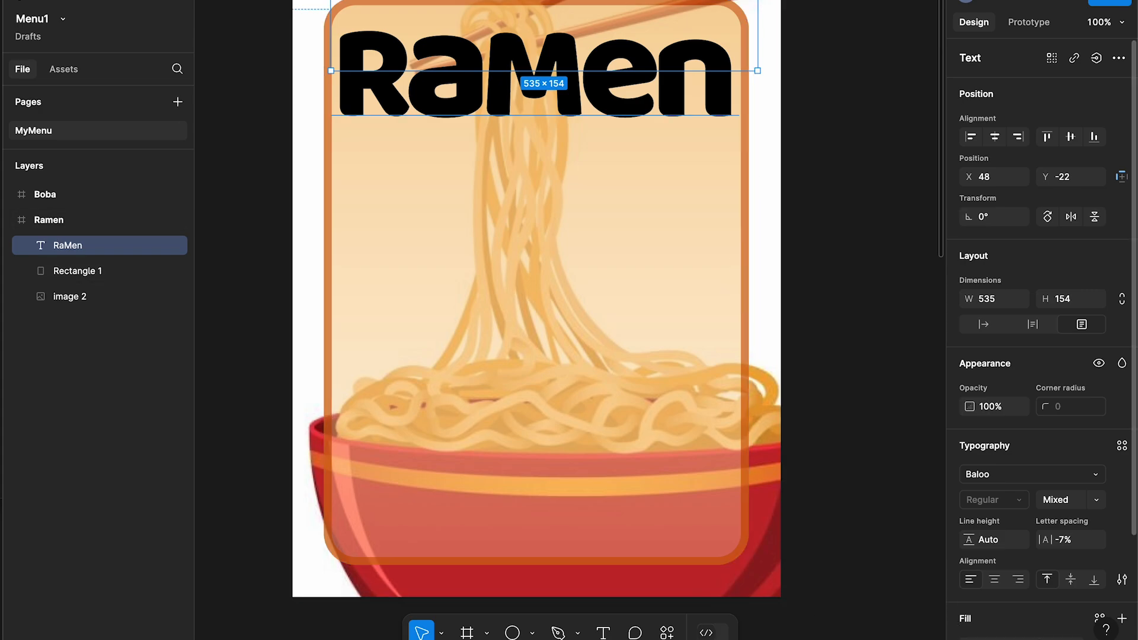
Step: Colour the RaMen title deep brown 932F07 and draw a new text box over the bowl
click(972, 638)
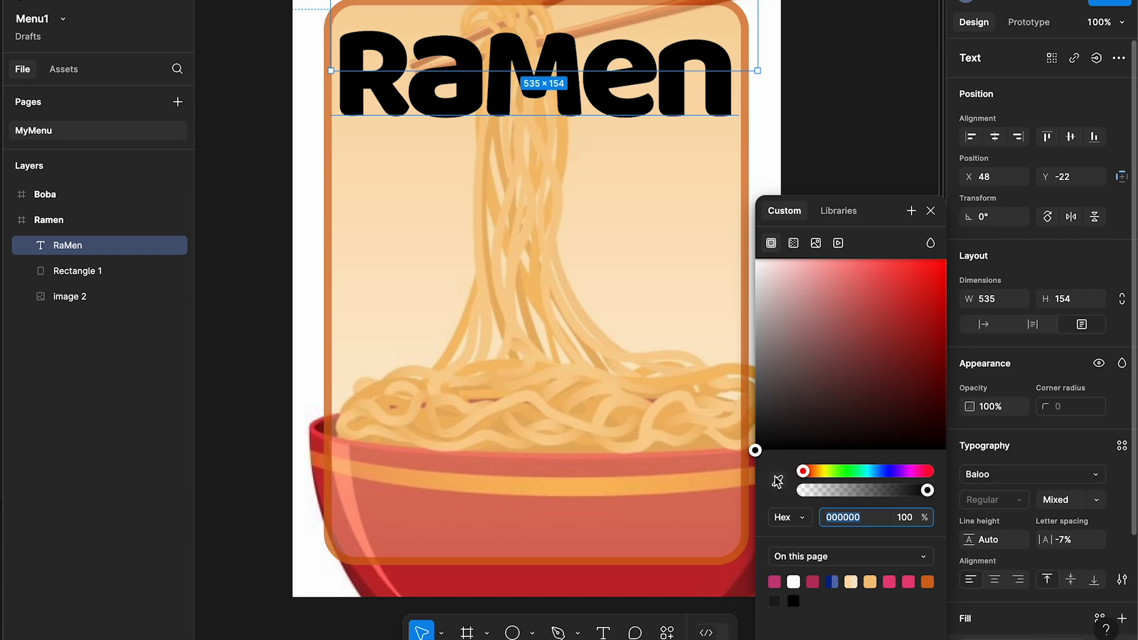
drag(804, 471, 810, 454)
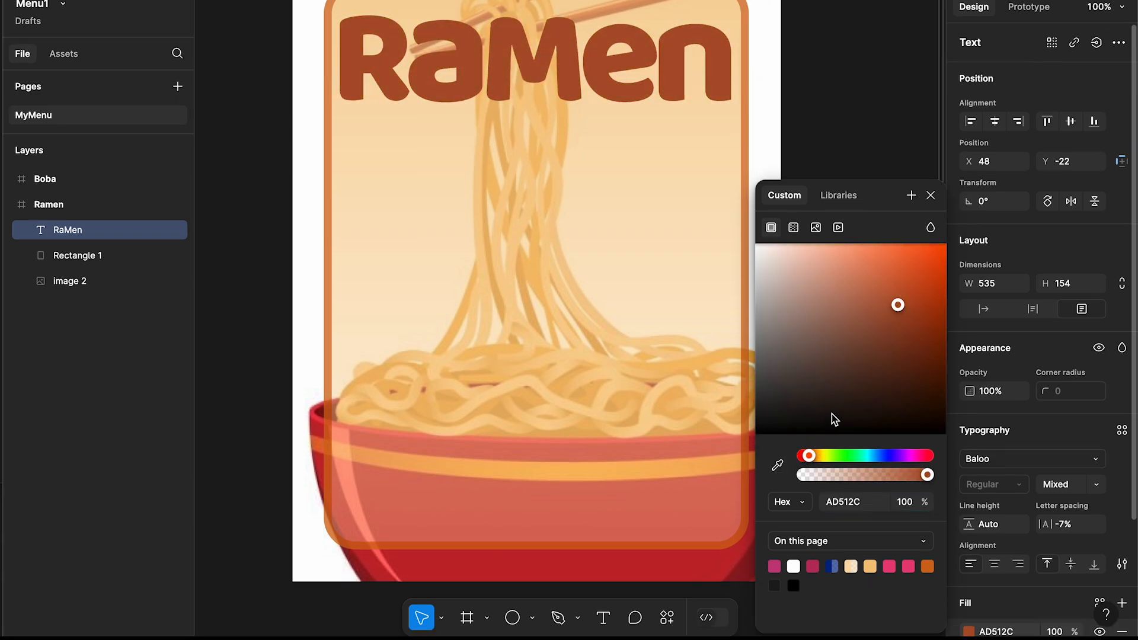
drag(899, 309, 938, 331)
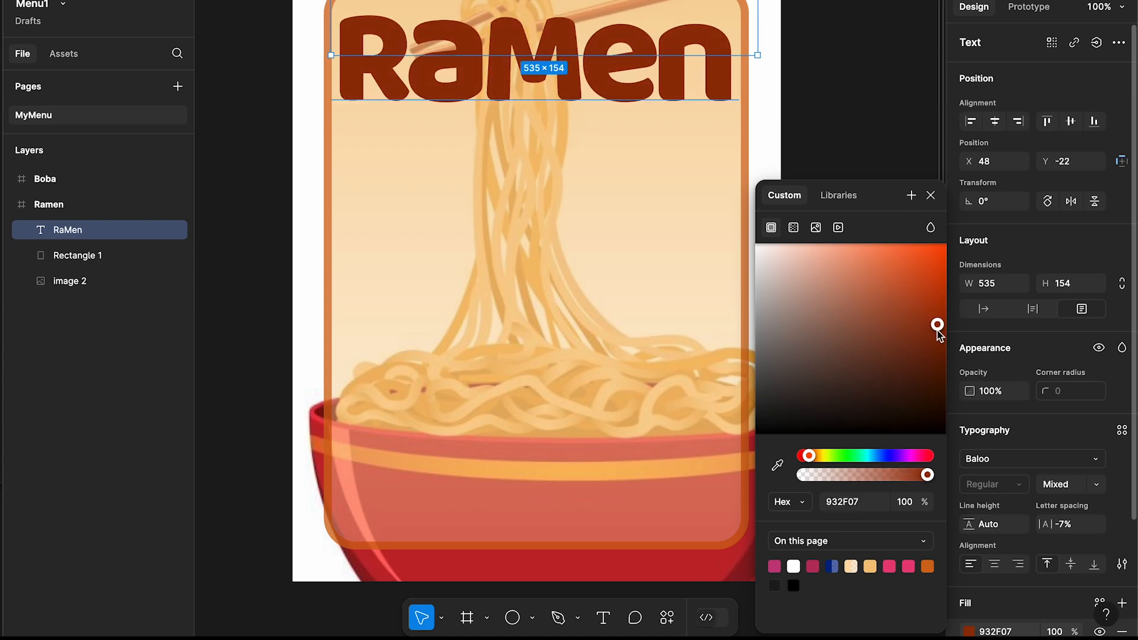
key(Escape)
key(t)
drag(344, 422, 531, 533)
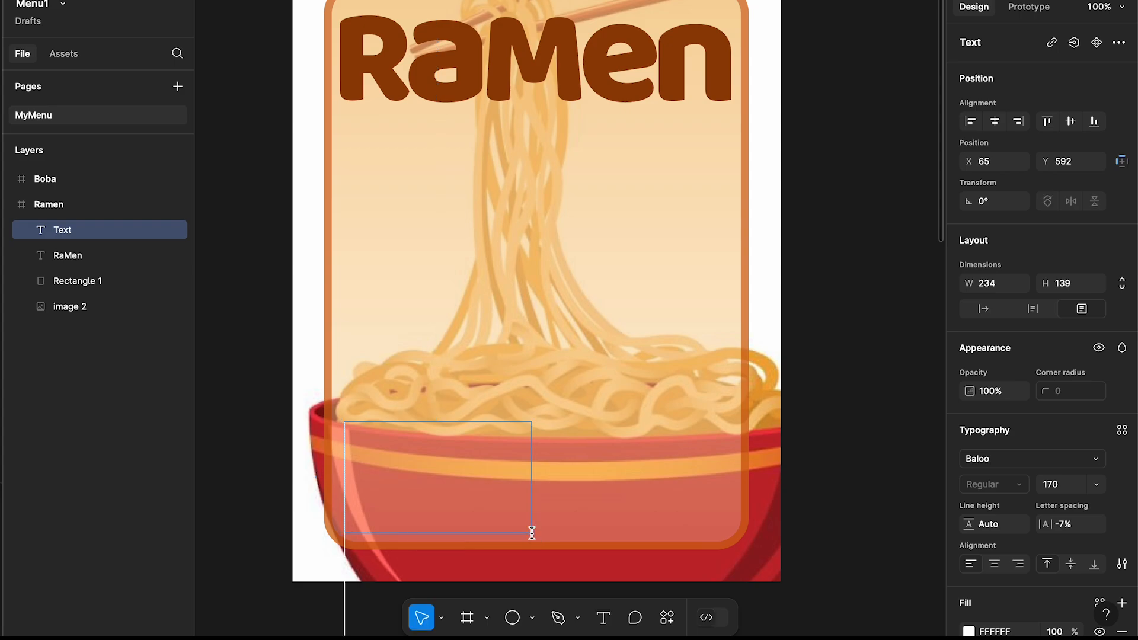
Step: Paste the BOWLeD RaMen name and street address at size 24 near the bowl's lower left
click(1049, 489)
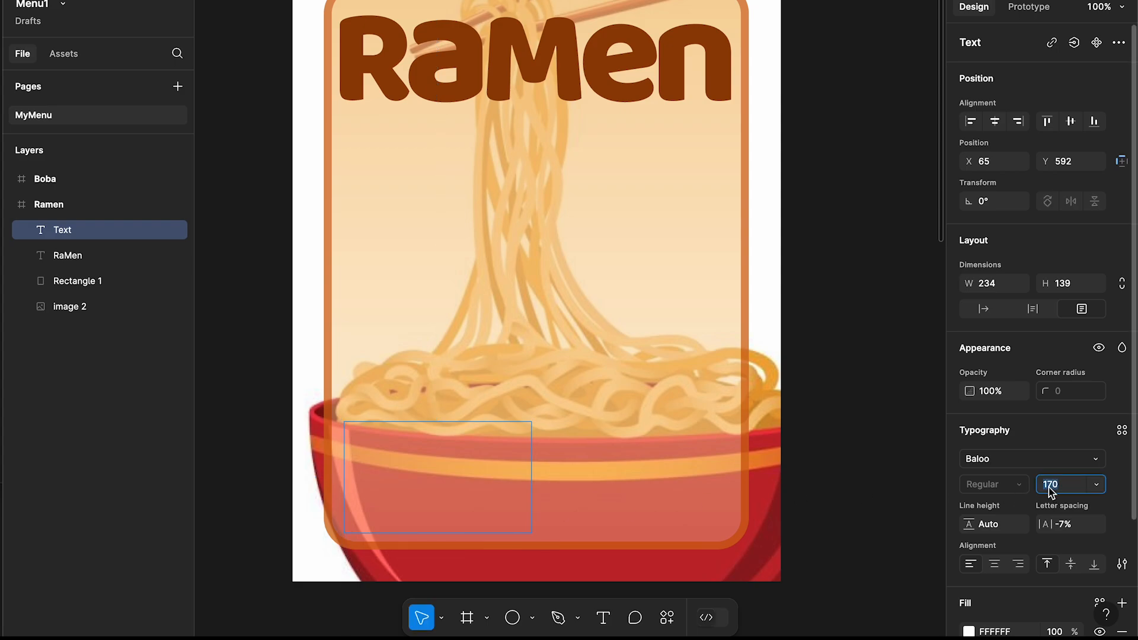
text(24)
click(405, 510)
text(BOWLeD RaMen 1676 Kemberly Dr, Chicago)
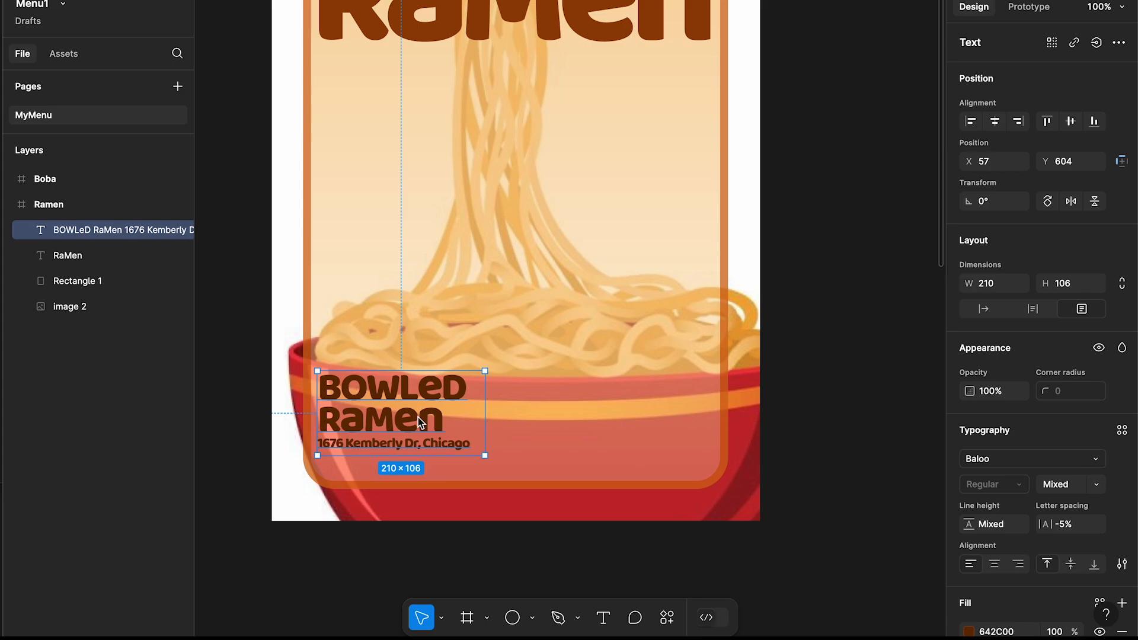
drag(418, 417, 422, 435)
click(813, 390)
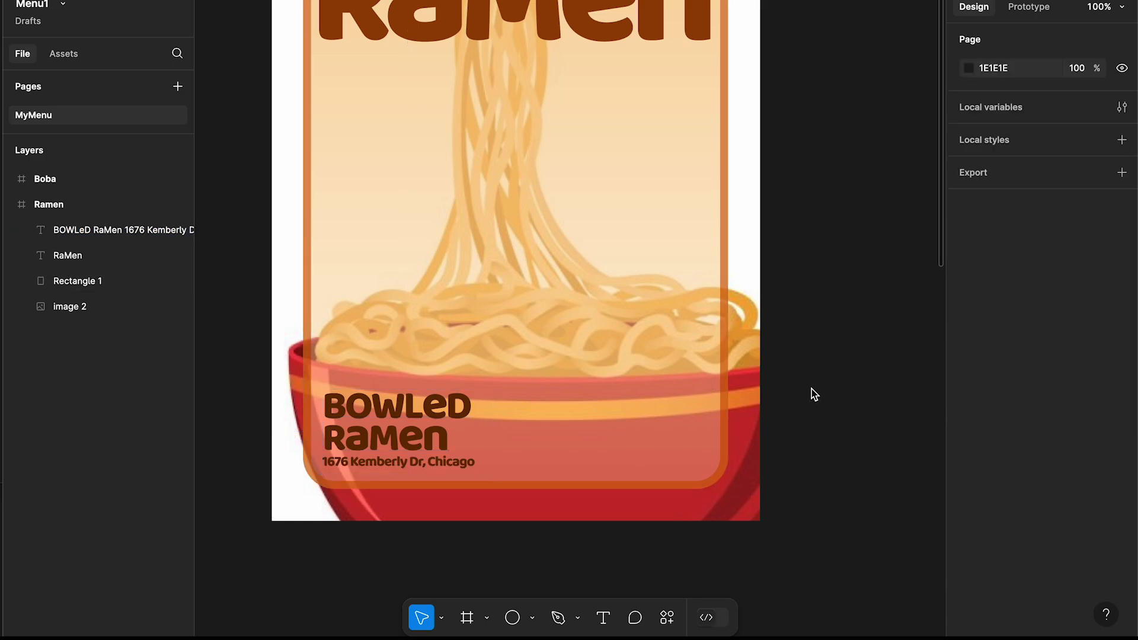
Step: List Shoyu, Salt, Miso and Spicy Ramen below the title, nudged to the left
scroll(812, 390, up, 3)
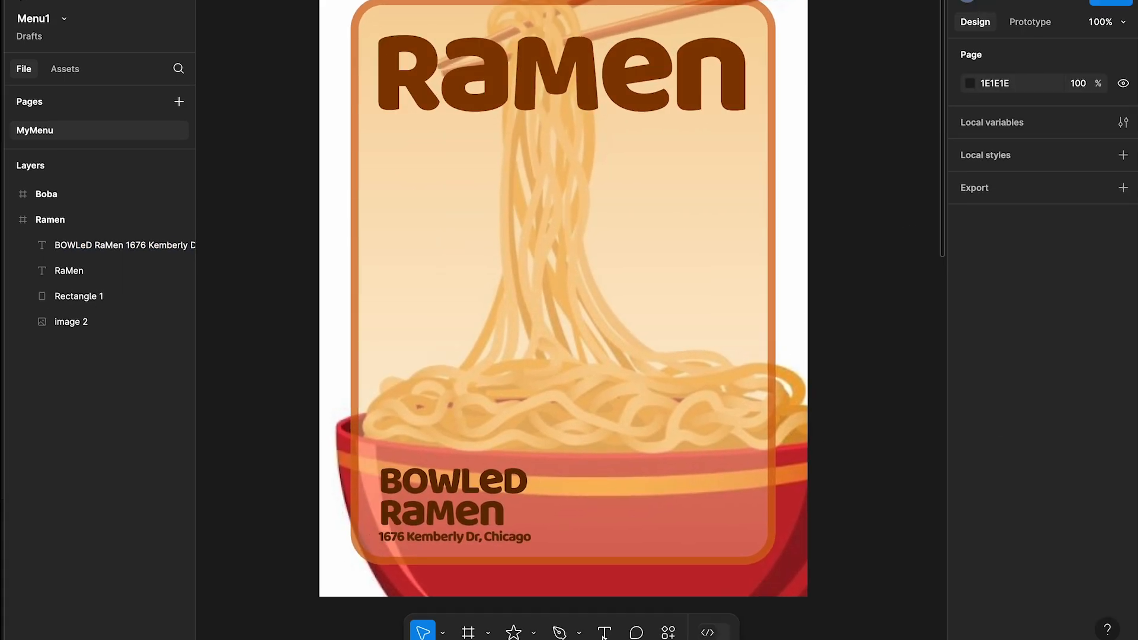
key(t)
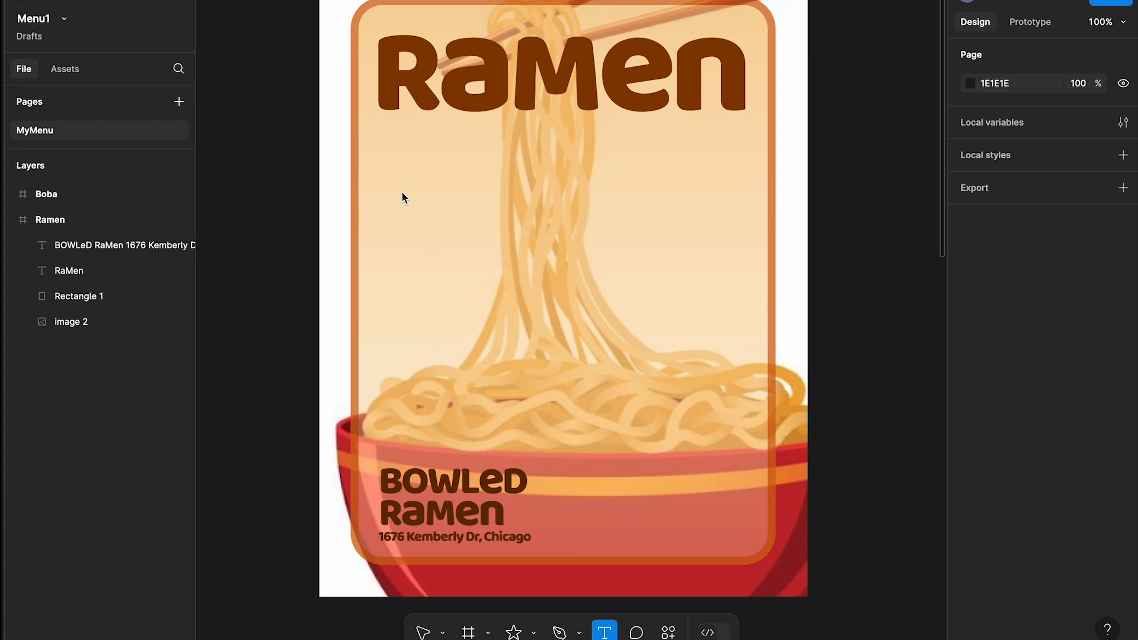
drag(397, 189, 539, 222)
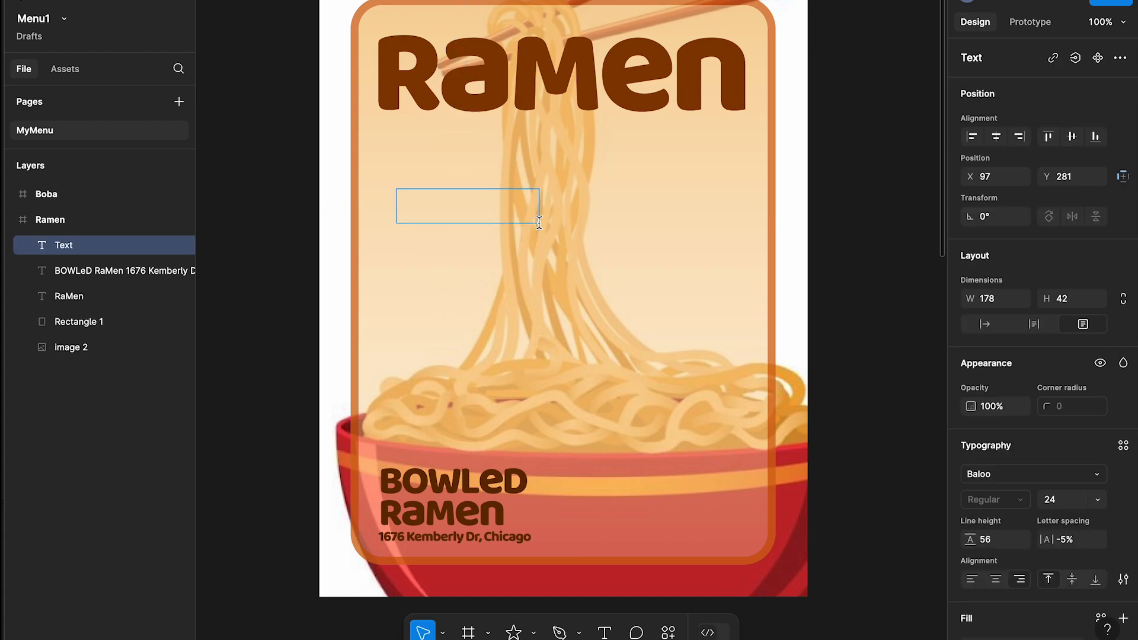
text(Shoyu Ramen)
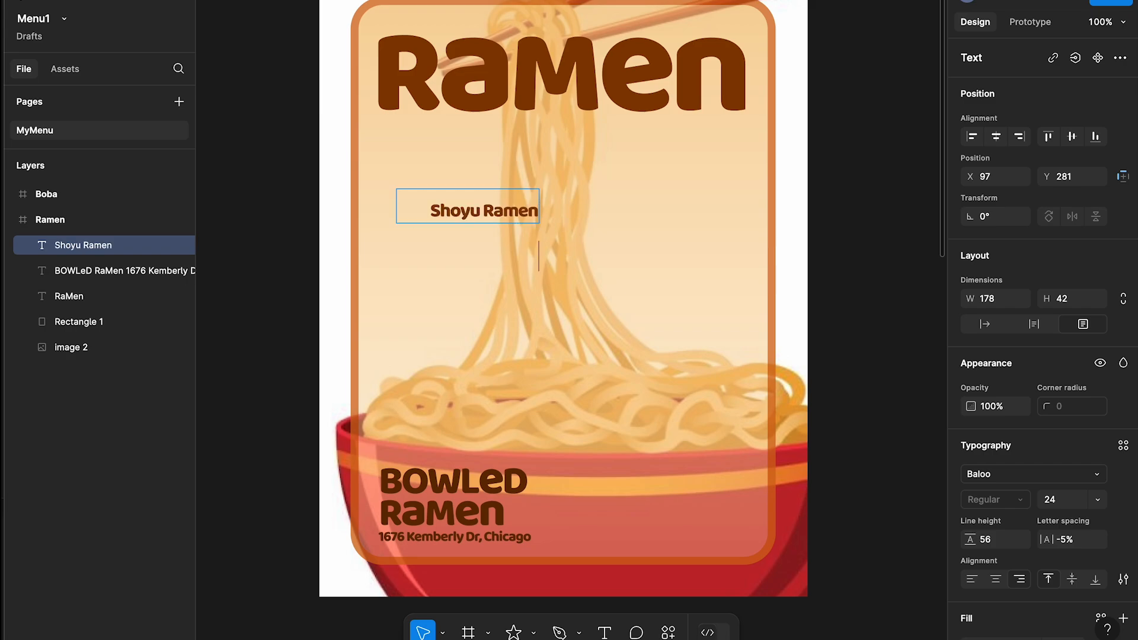
text(Salt Ramen)
key(Return)
text(Mis)
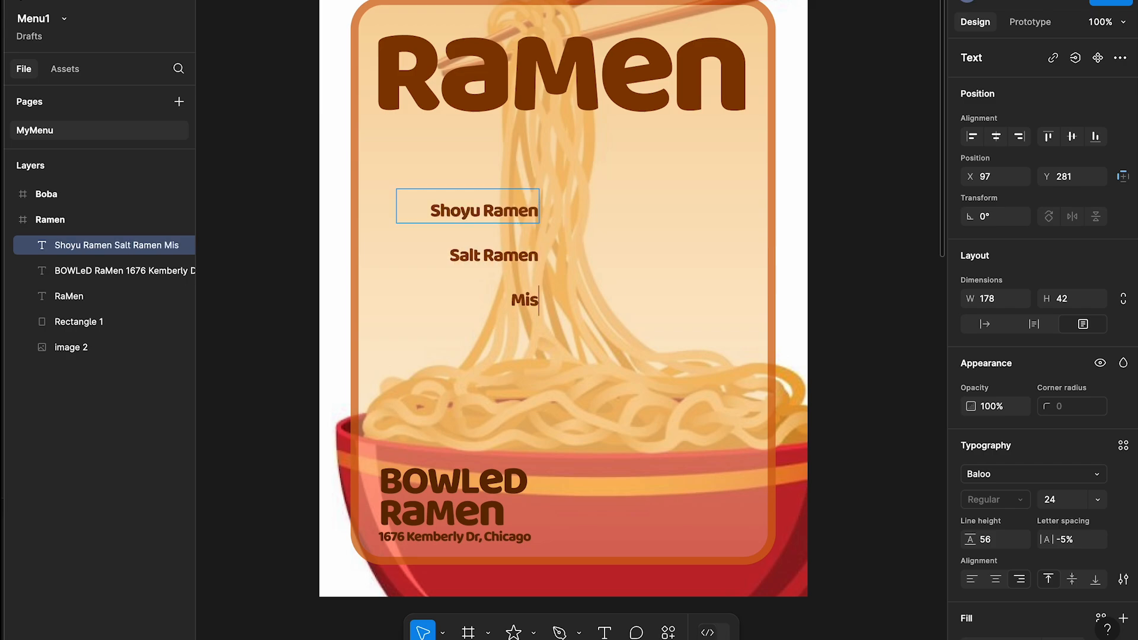
text(o Ramen)
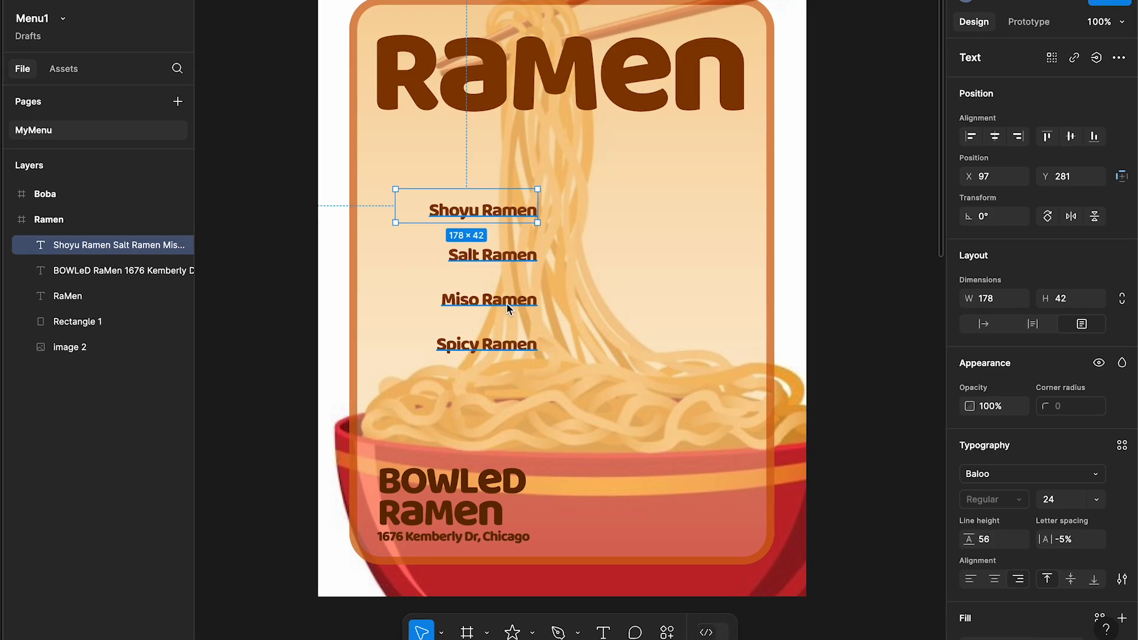
drag(468, 255, 444, 254)
drag(488, 301, 488, 295)
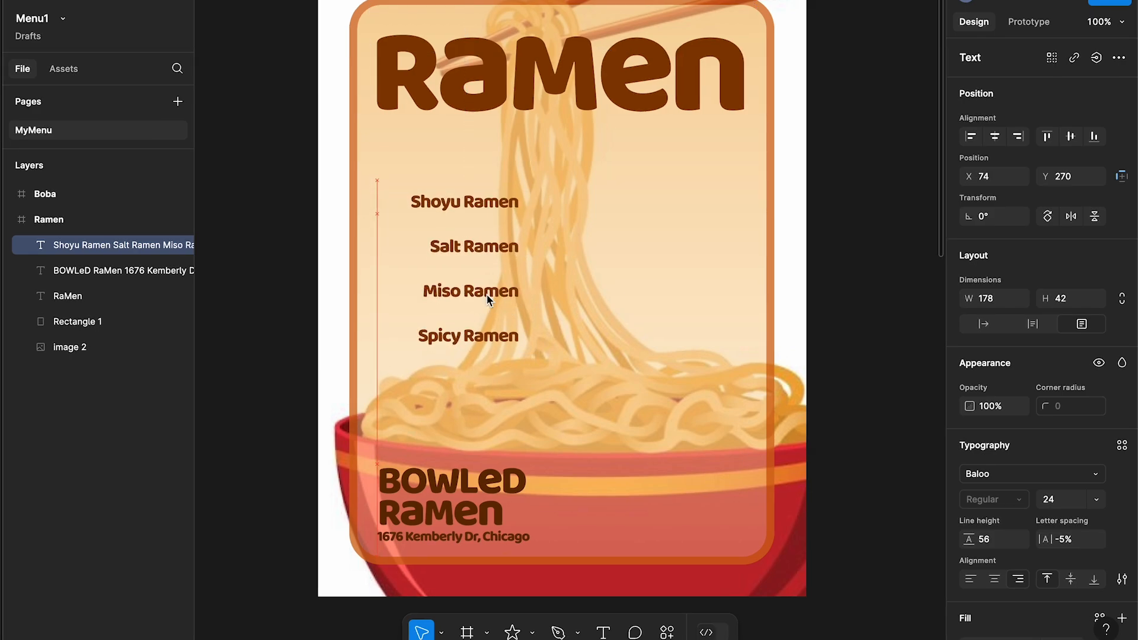
key(shift+Left)
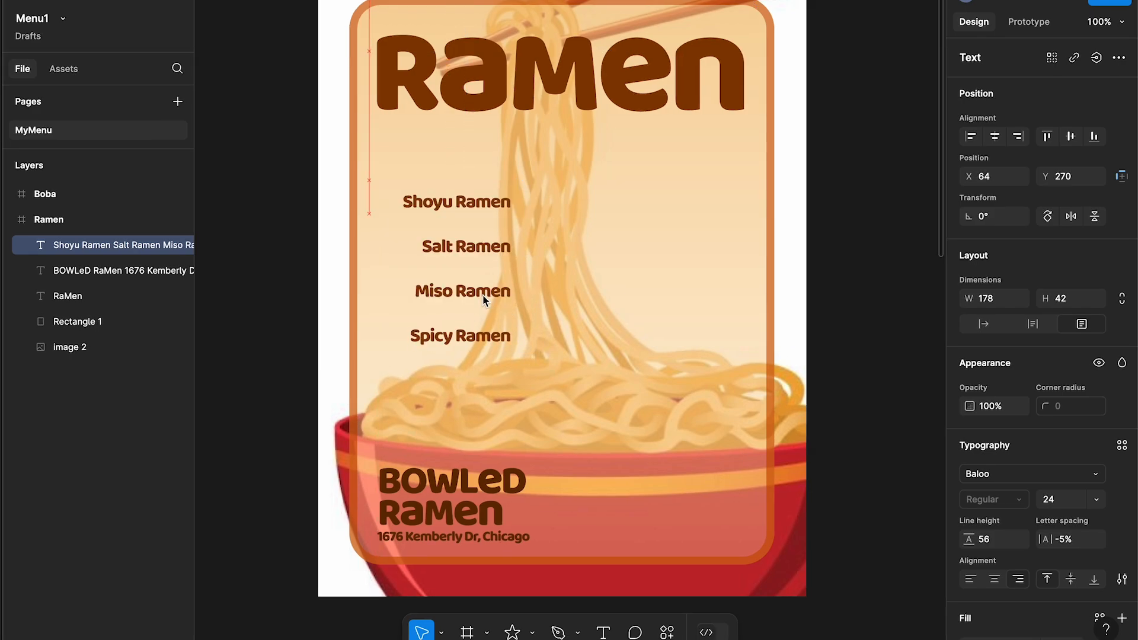
Step: Draw a 37×37 circle just right of Shoyu Ramen
click(511, 633)
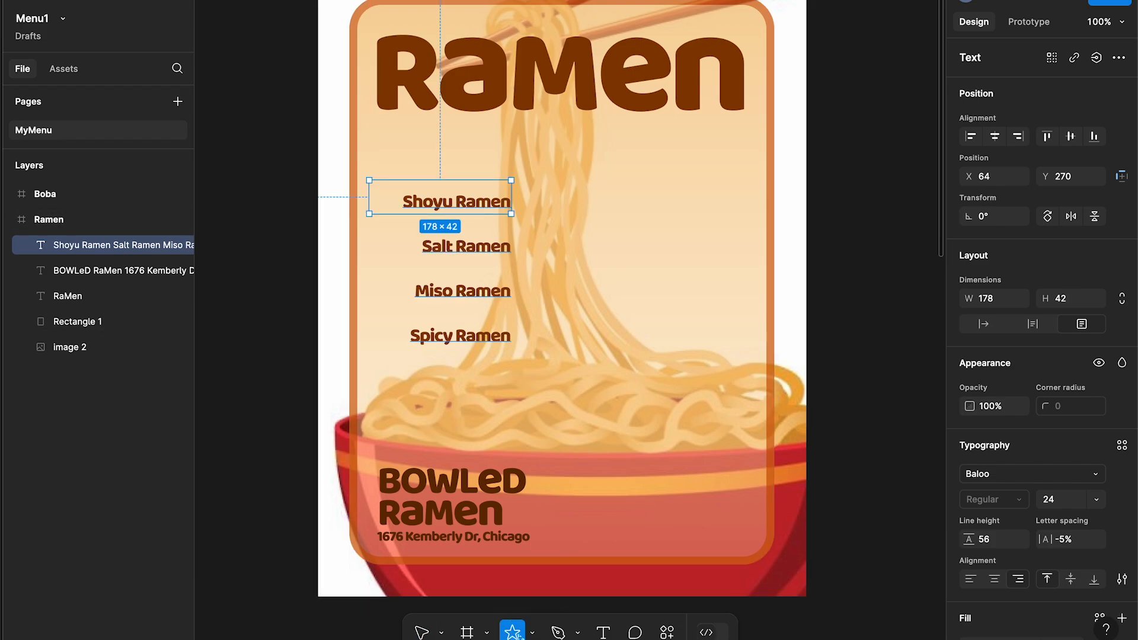
click(533, 633)
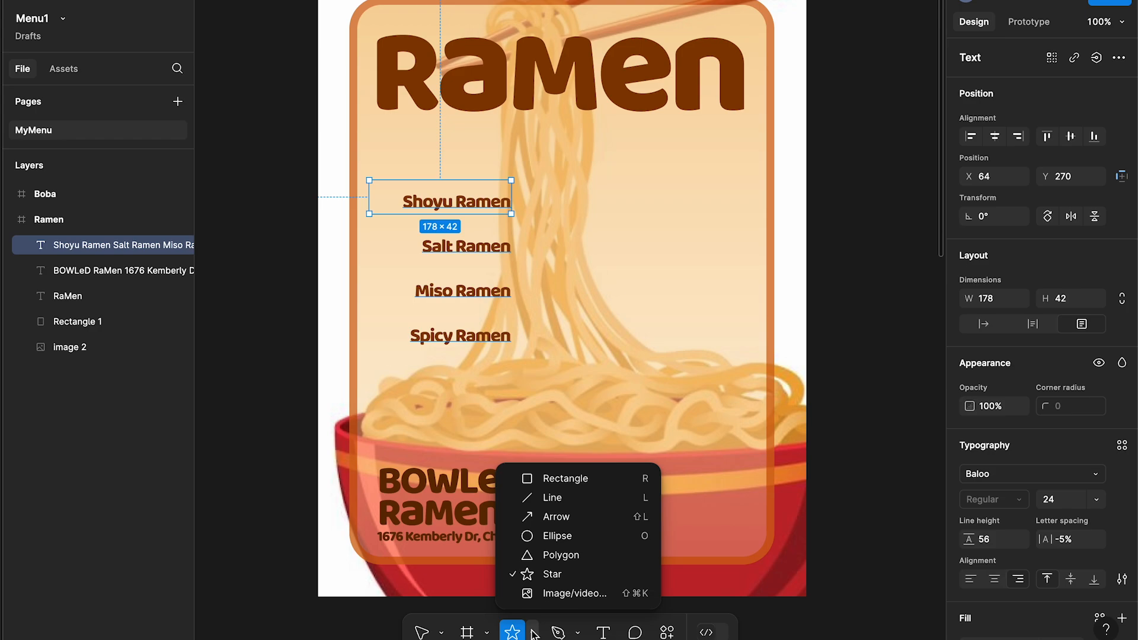
click(529, 537)
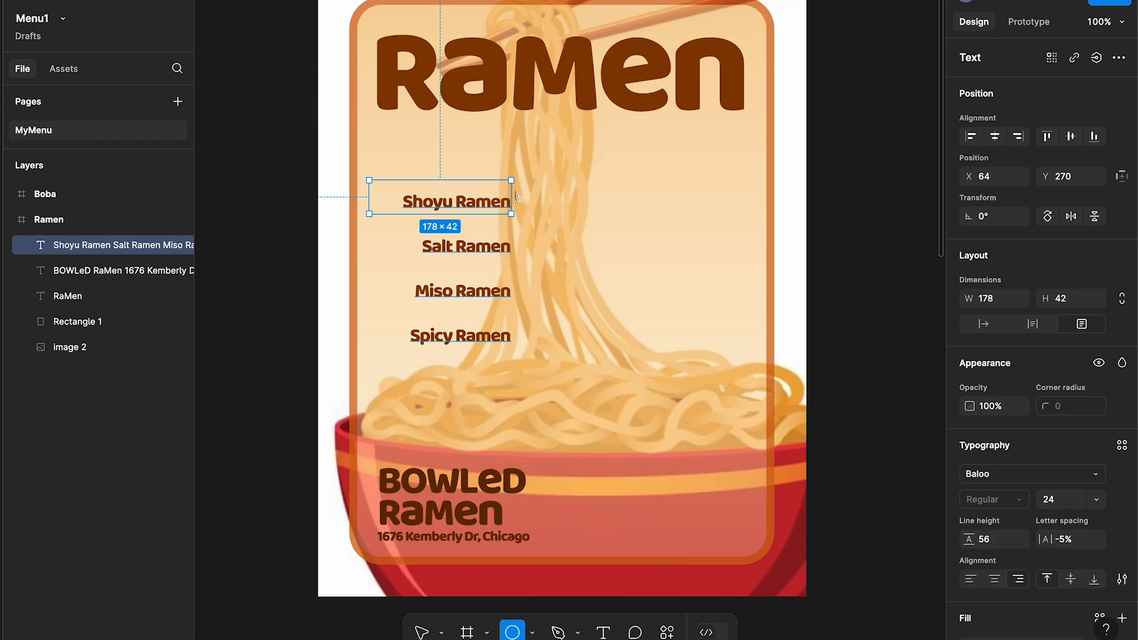
drag(518, 189, 547, 218)
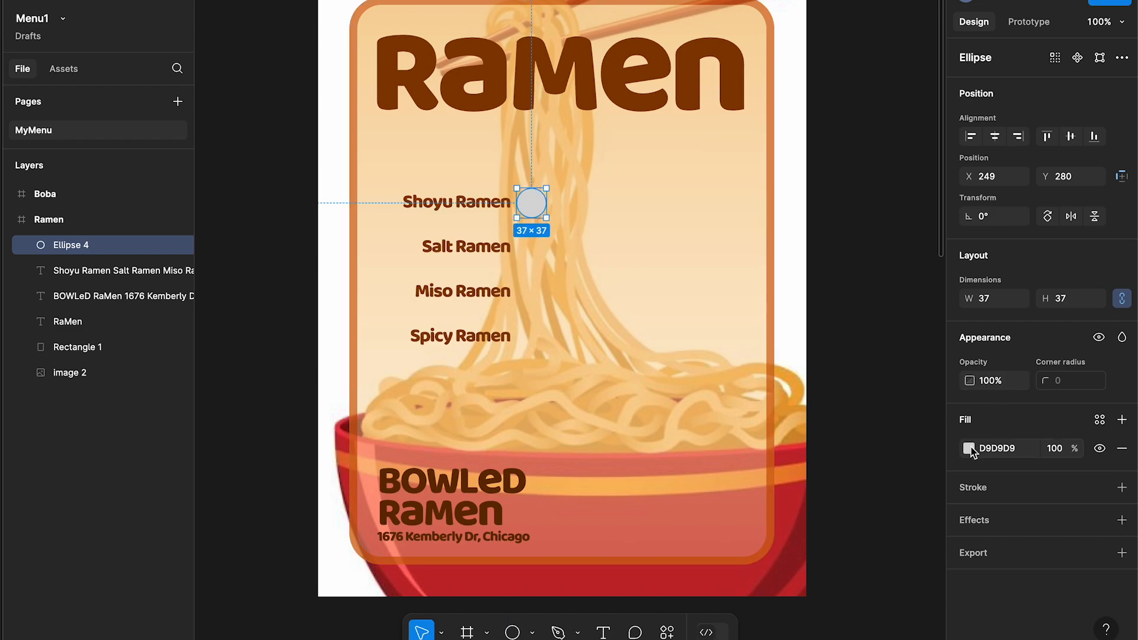
Step: Fill the circle with the bowl's red, EF3E4E, sampled from the canvas
click(970, 448)
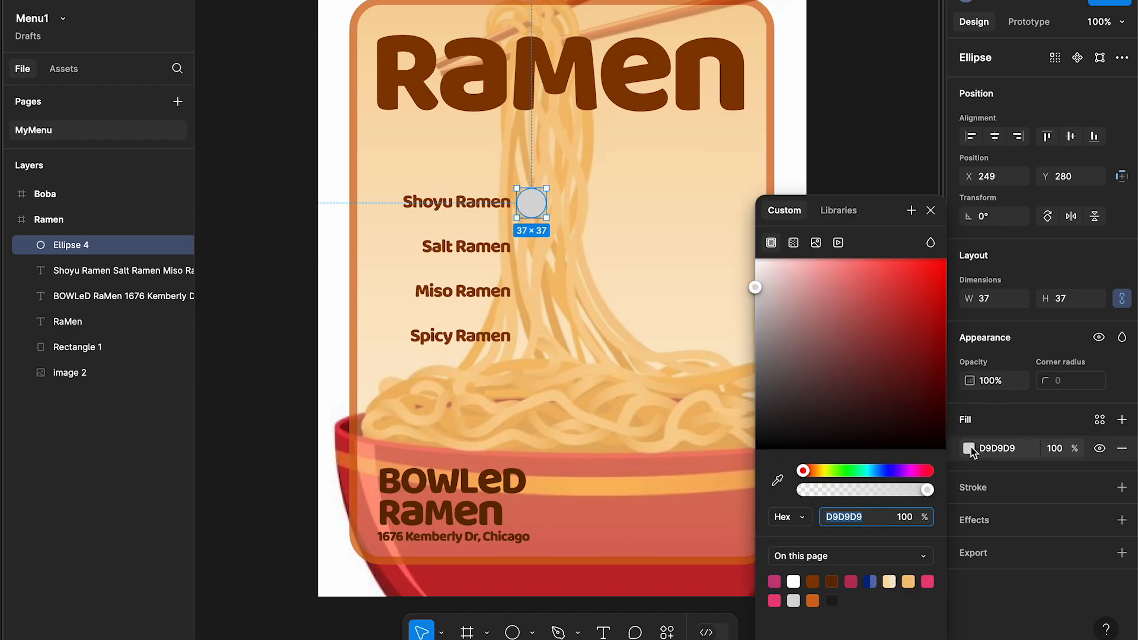
click(779, 483)
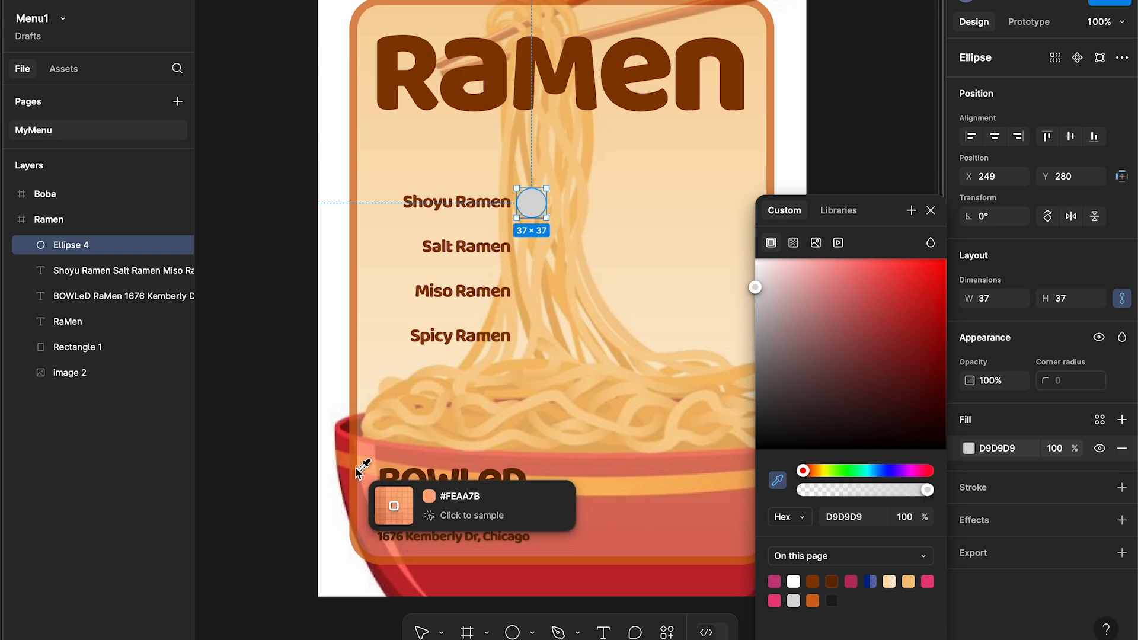
click(344, 436)
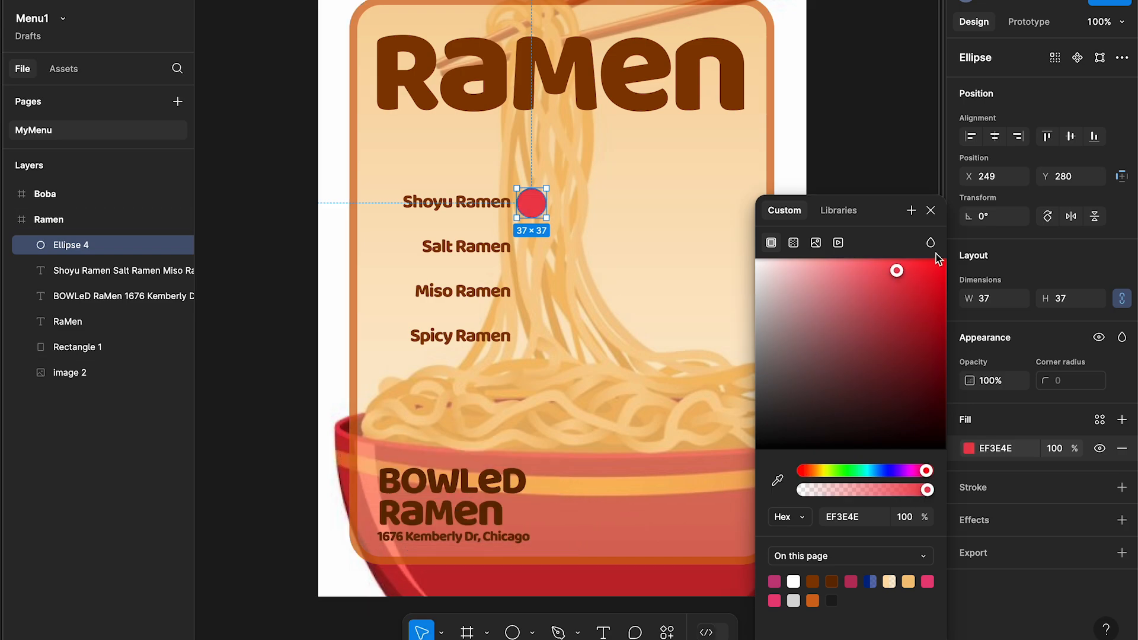
click(931, 211)
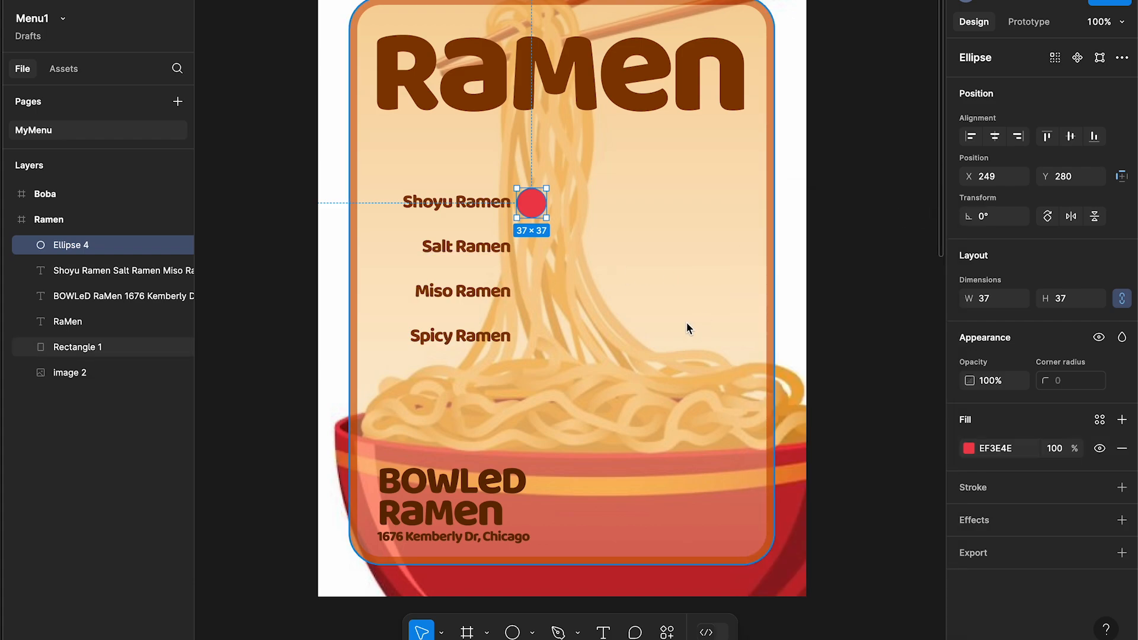
click(603, 633)
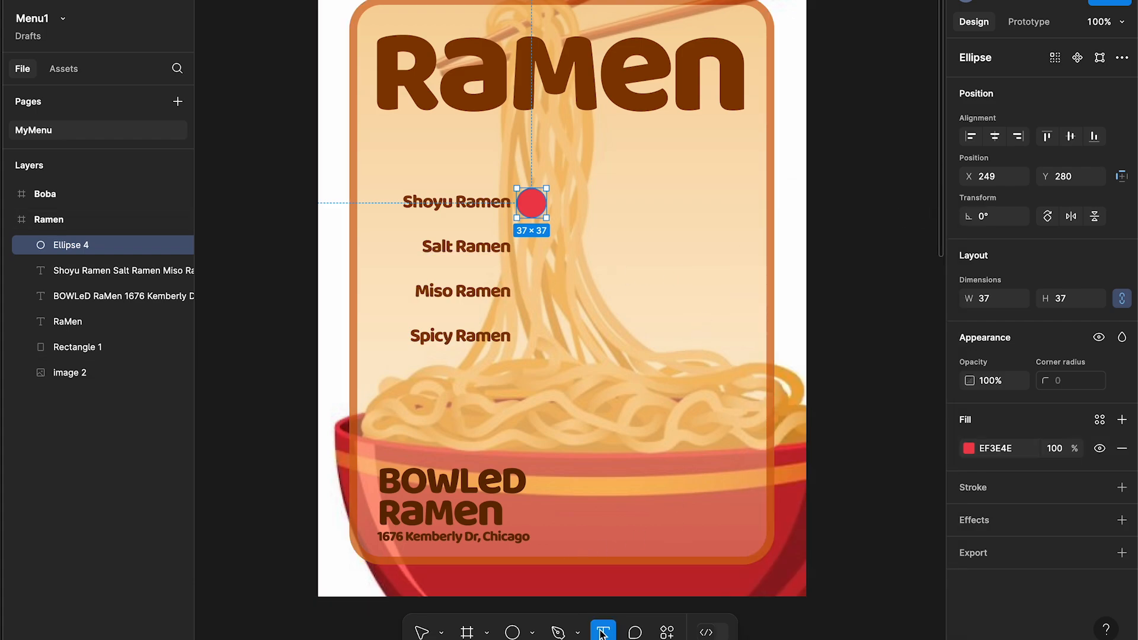
Step: Add a '$8' text label on the red circle and nudge it up and left to centre it
click(524, 299)
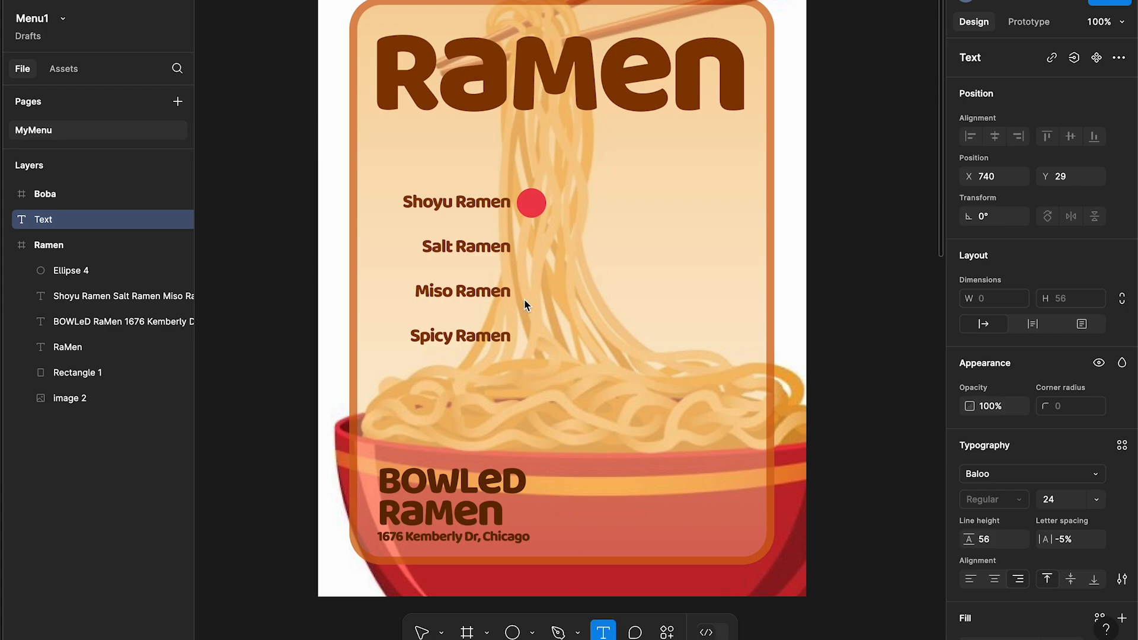
click(517, 190)
text($)
key(Escape)
text(8)
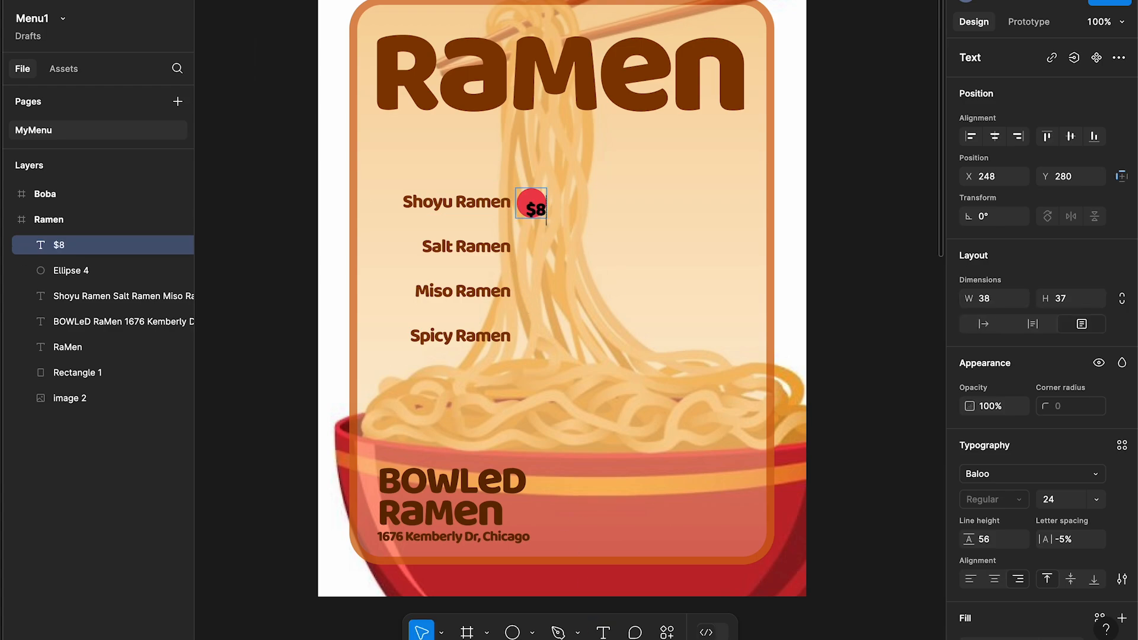
key(Escape)
key(Up)
key(Up)
key(Up)
key(Up)
key(Up)
key(Up)
key(Up)
key(Left)
key(Left)
key(Left)
key(Left)
key(Left)
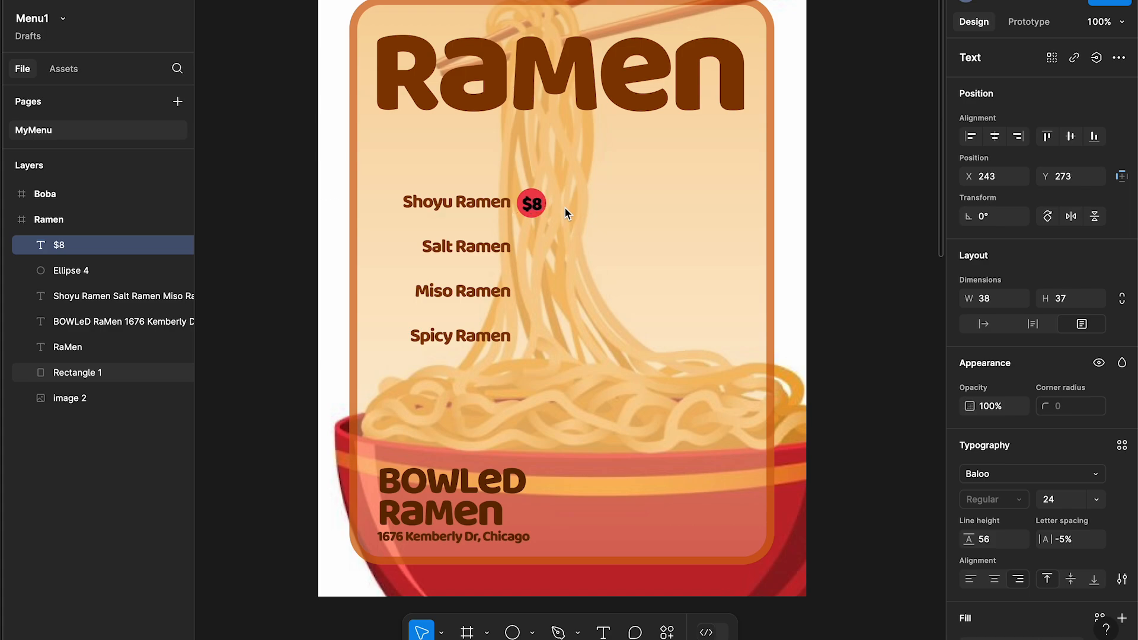
Step: Zoom in and colour the $8 price light peach FFDDAA at 100% opacity
key(ctrl+equal)
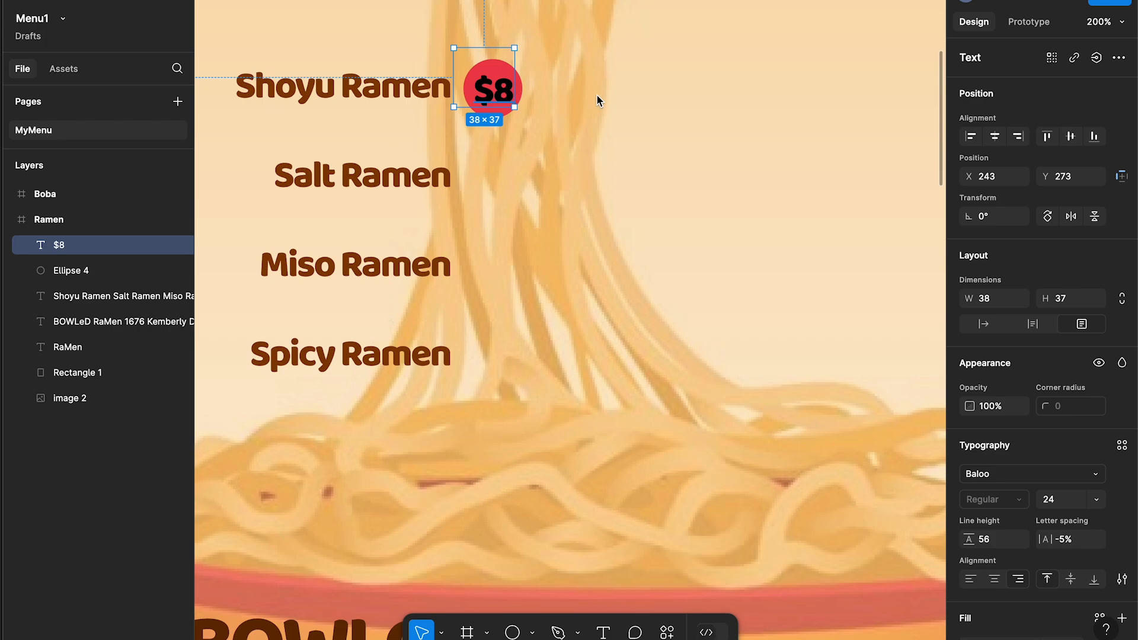
scroll(995, 588, down, 1)
scroll(995, 588, down, 4)
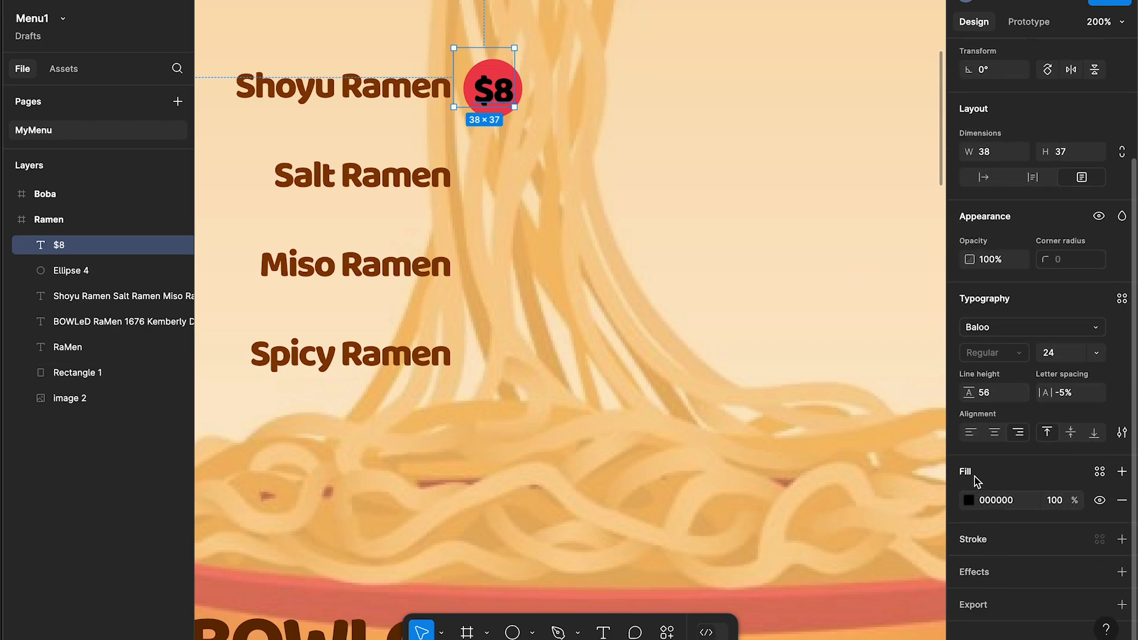
click(970, 501)
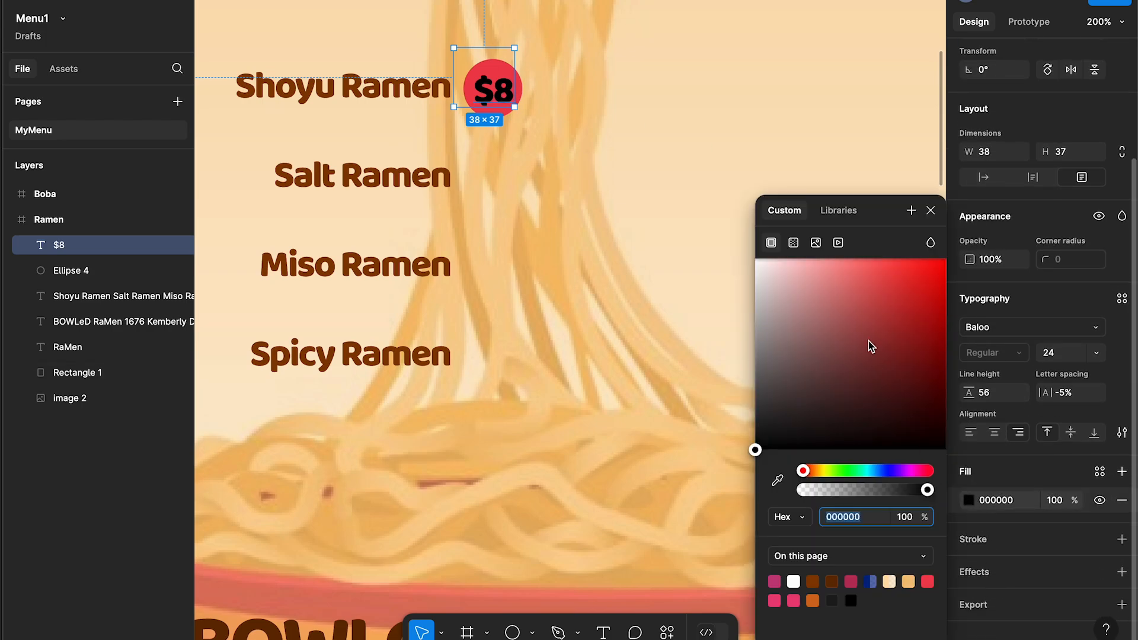
click(777, 480)
key(Escape)
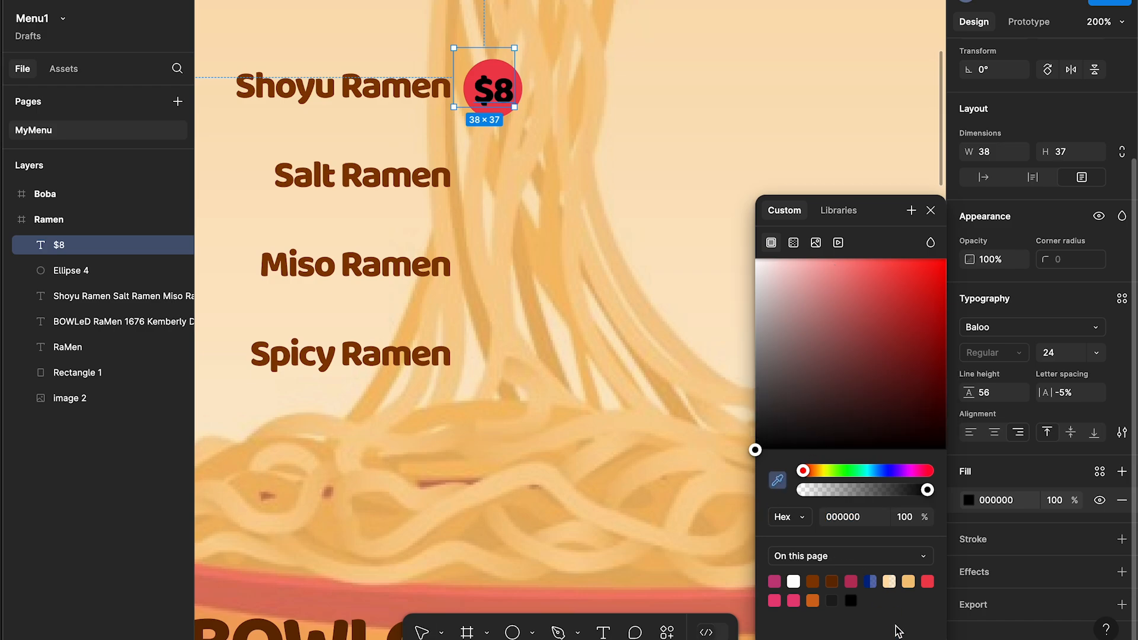
click(889, 581)
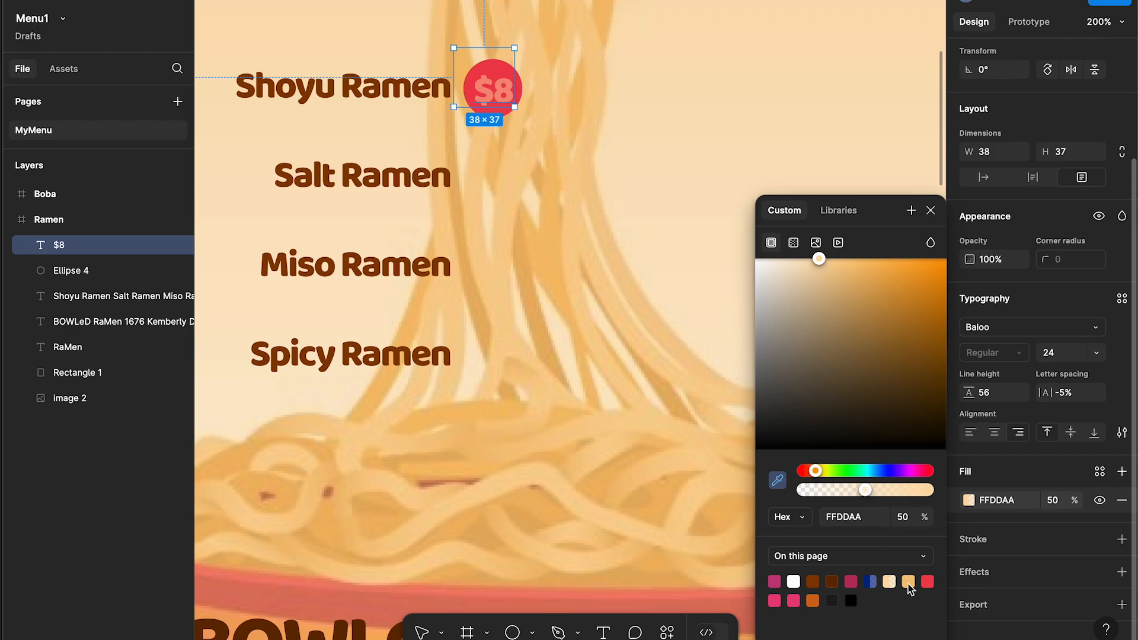
click(909, 581)
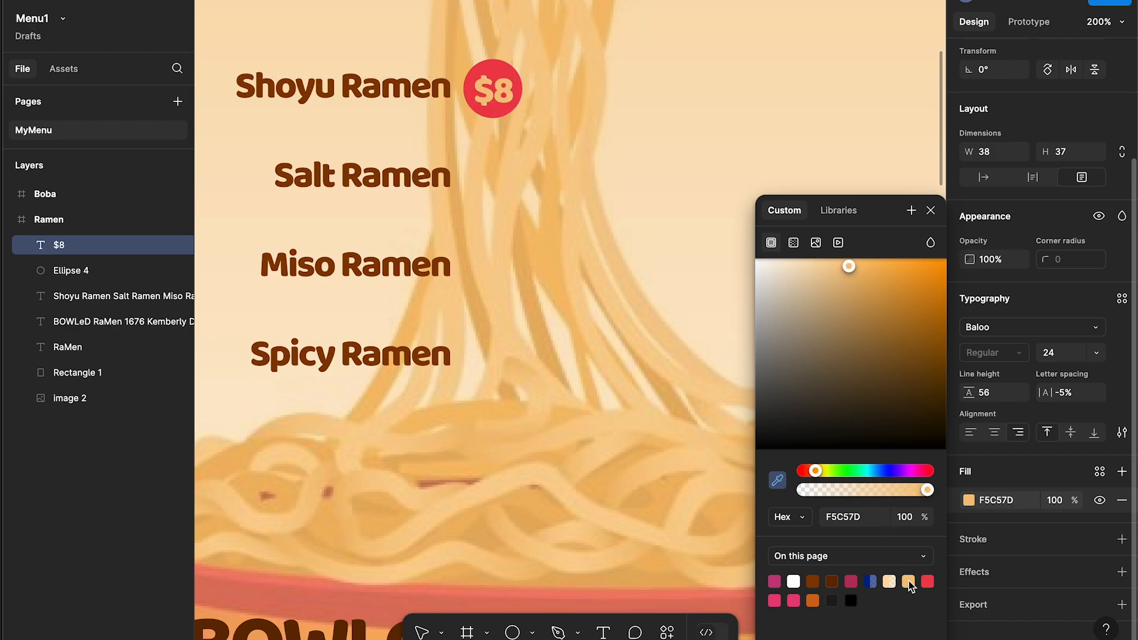
click(891, 582)
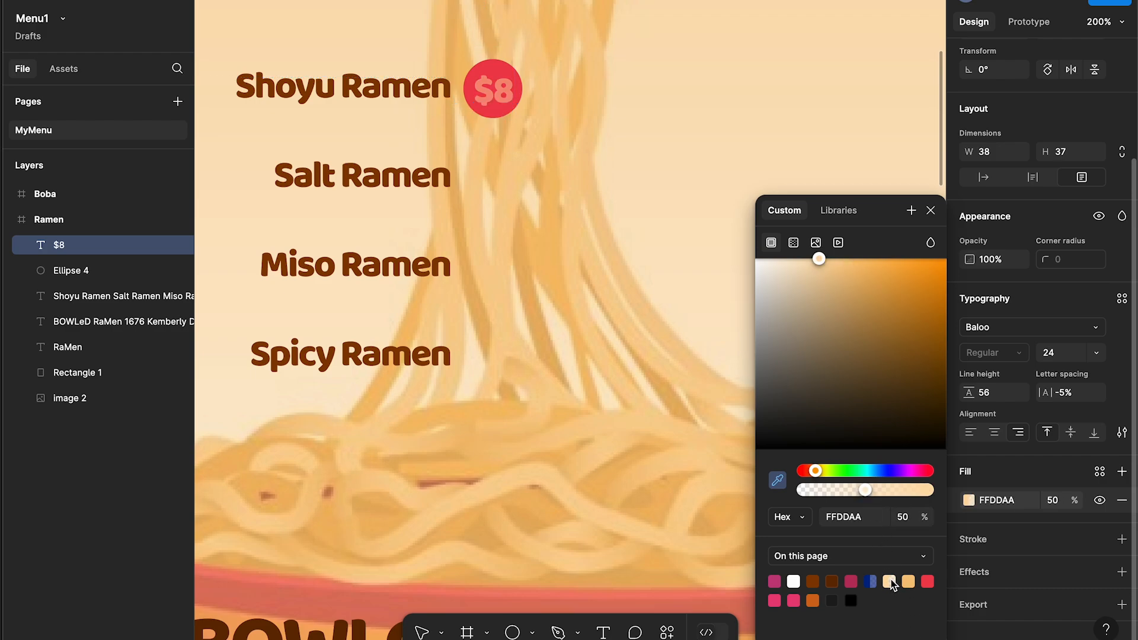
drag(869, 491, 945, 493)
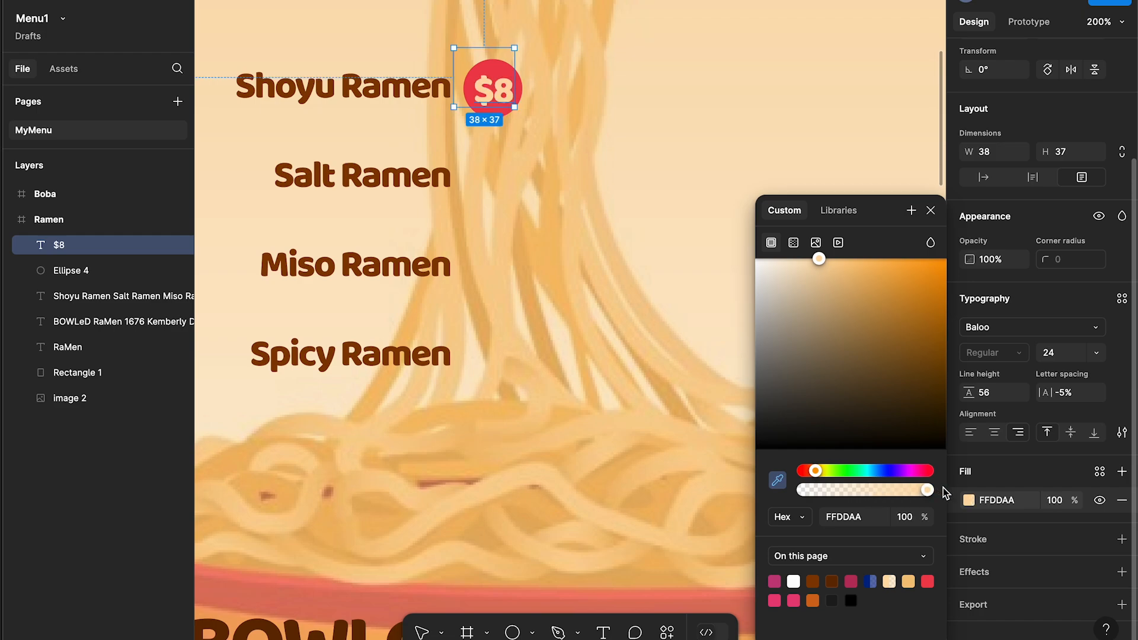
key(Escape)
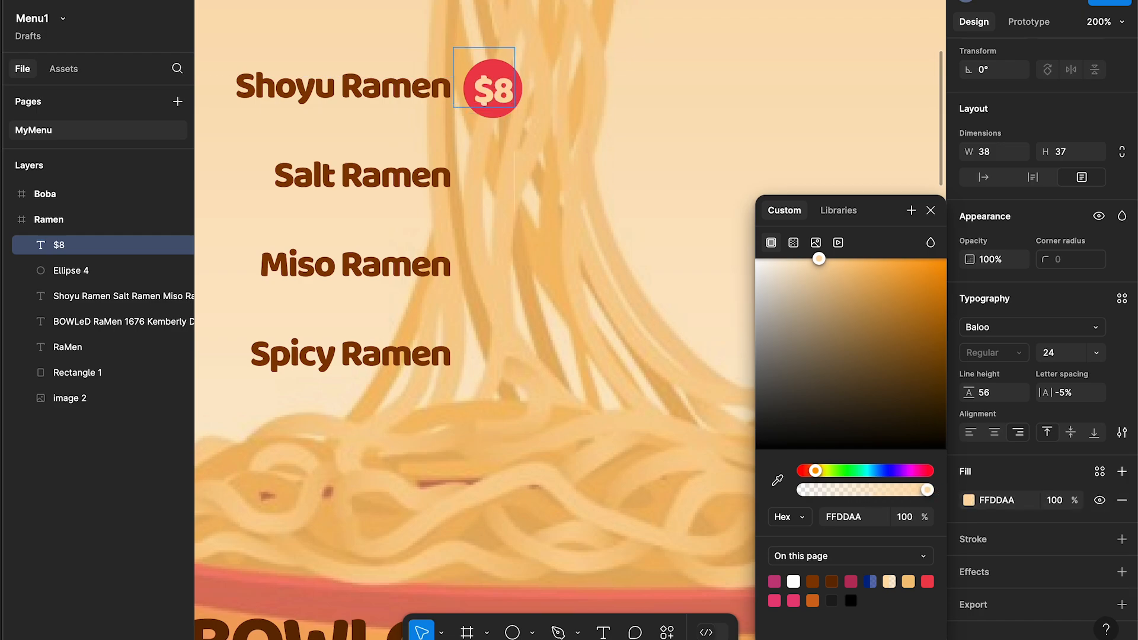
Step: Type the remaining prices $8, $9, $9 for the other ramen items
text($8 $8 $)
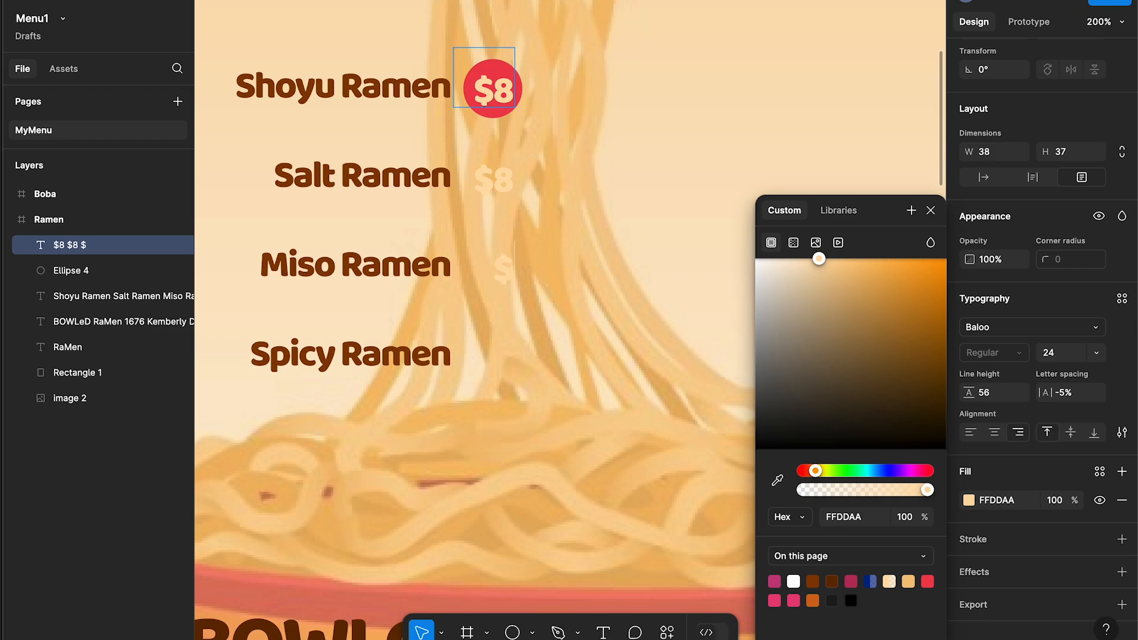
text(9 $9)
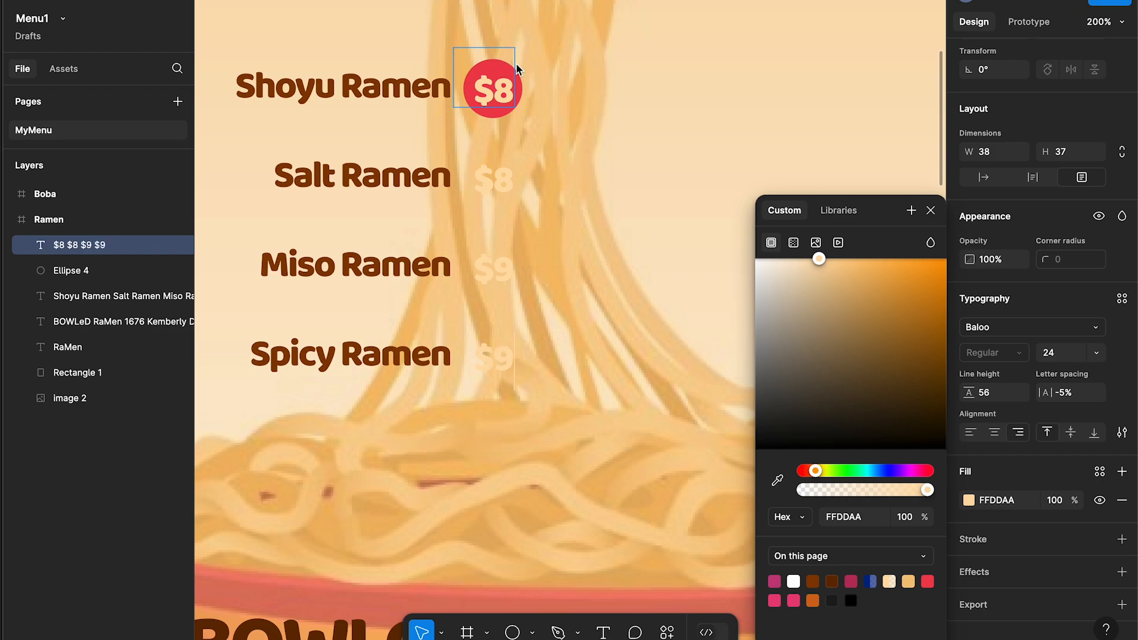
key(Escape)
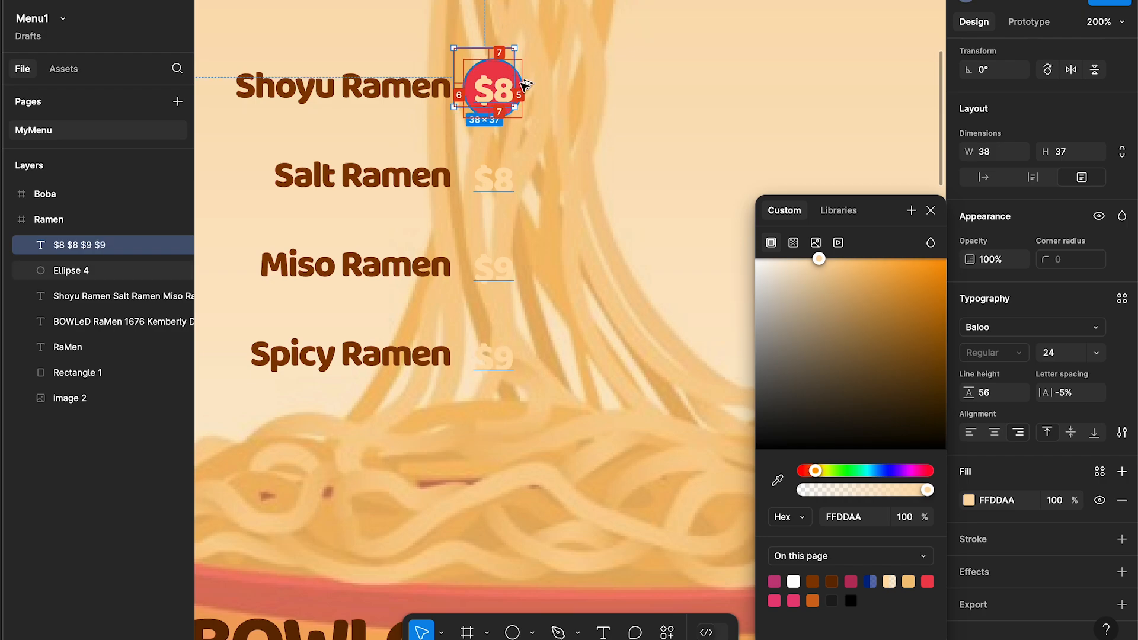
key(alt)
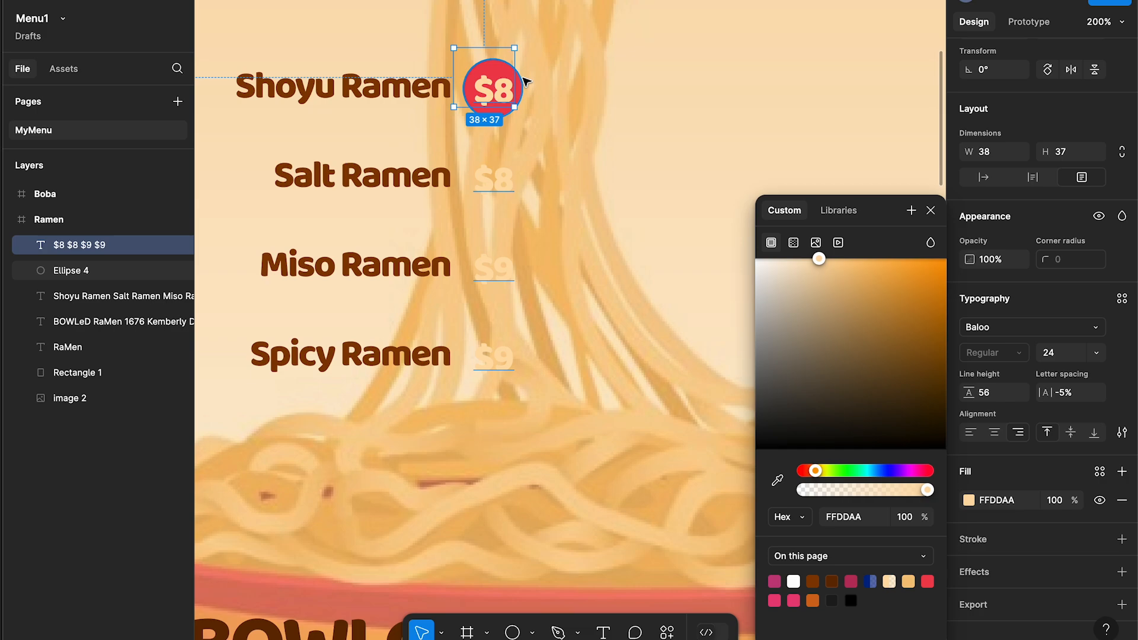
Step: Copy the red circle behind the Salt, Miso and Spicy Ramen prices, then duplicate the list rightward
click(469, 97)
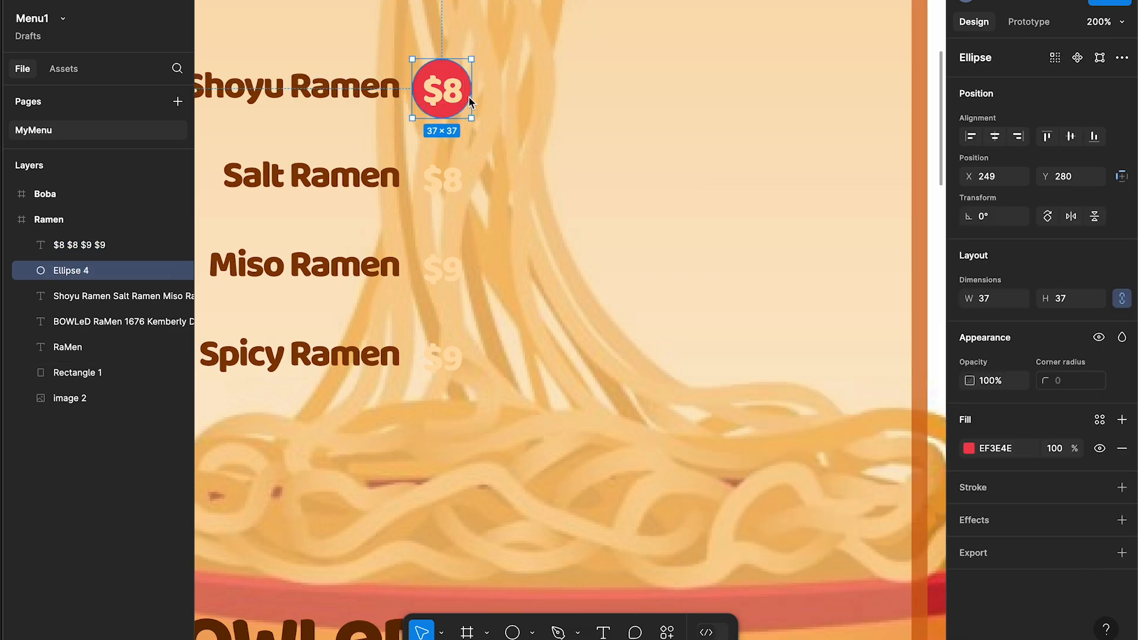
key(alt)
drag(463, 114, 467, 199)
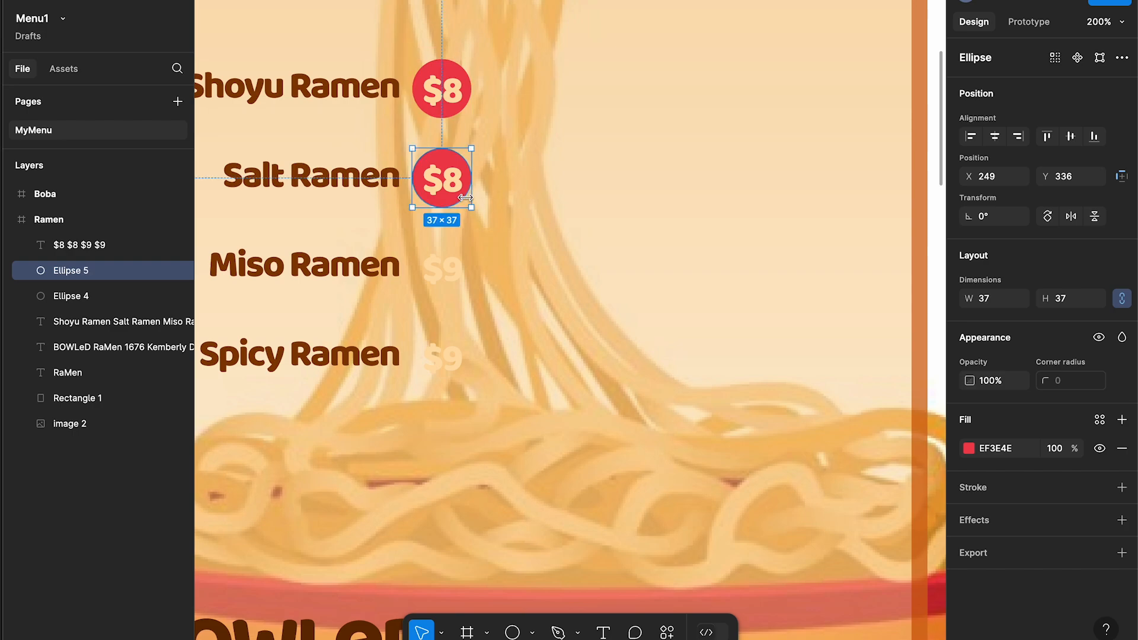
key(ctrl+d)
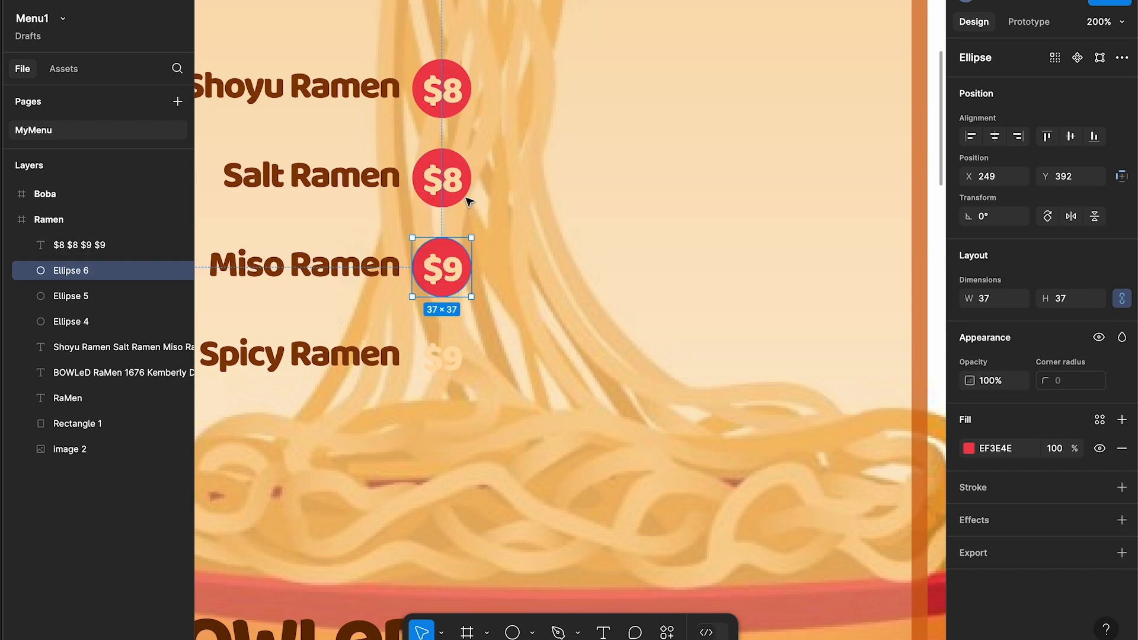
key(ctrl+d)
key(shift+0)
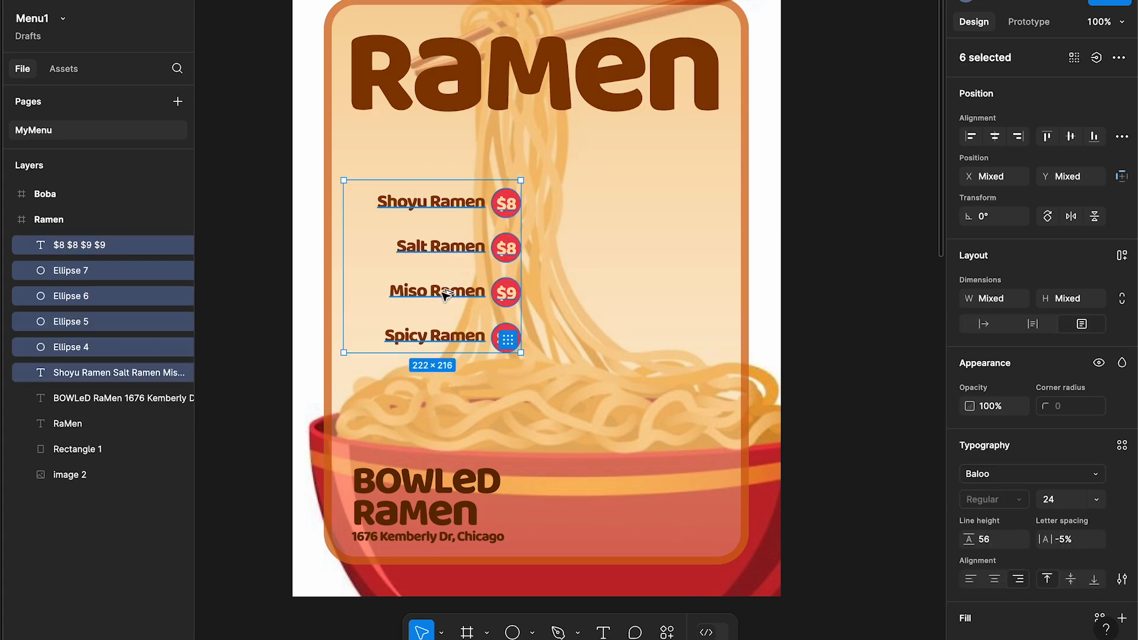
drag(446, 293, 638, 284)
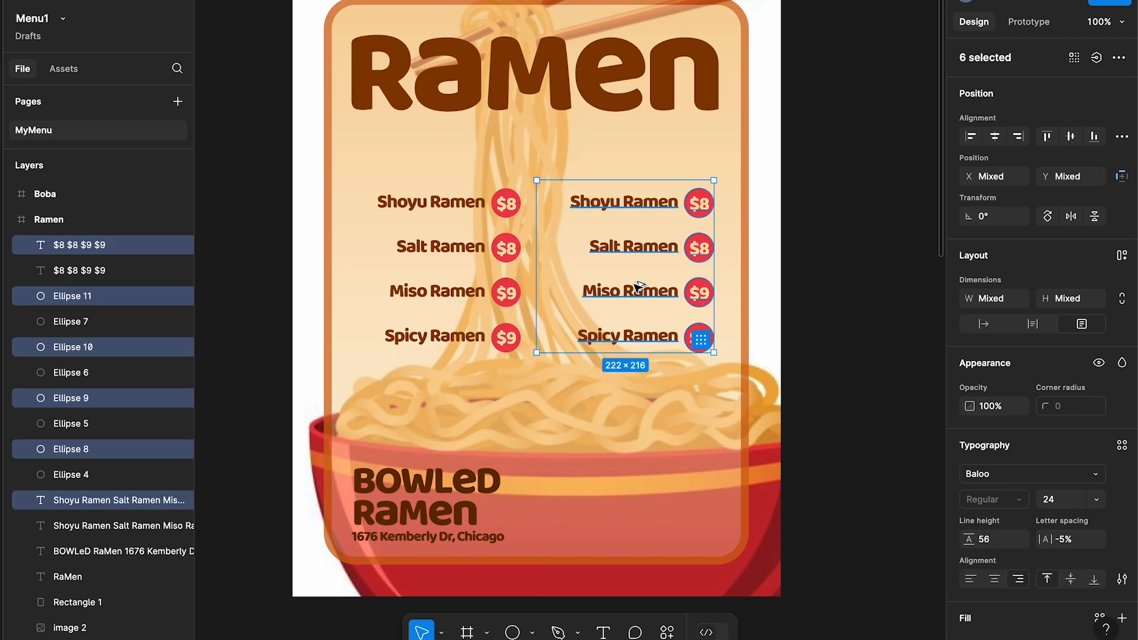
Step: Search Pixabay for 'origami animal' and open the origami paper folding image
double_click(641, 200)
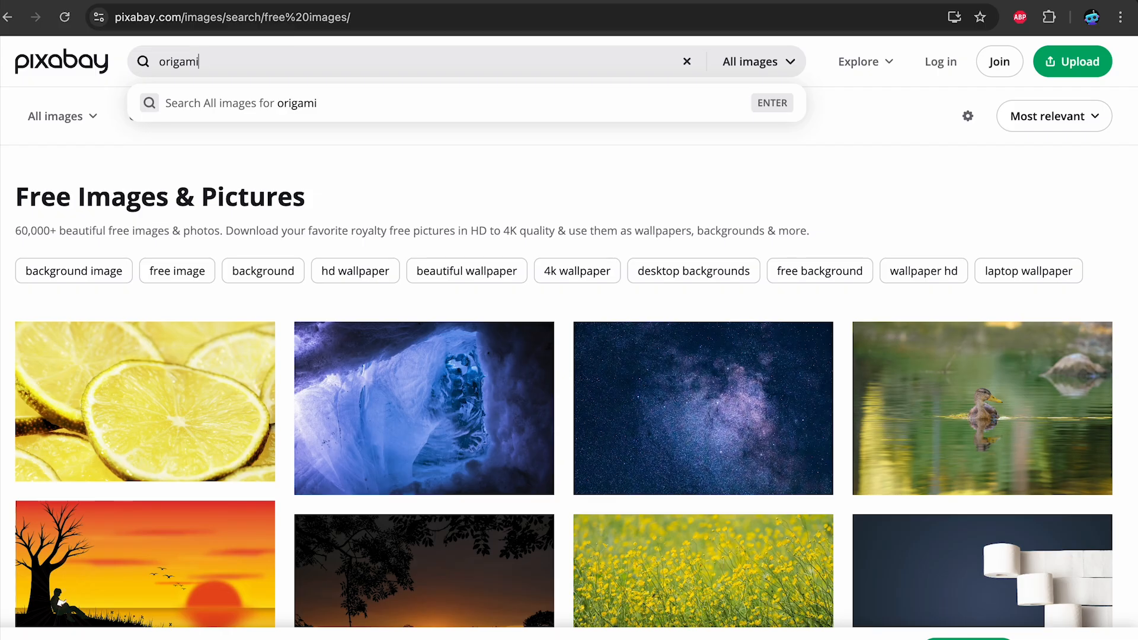
text(animal)
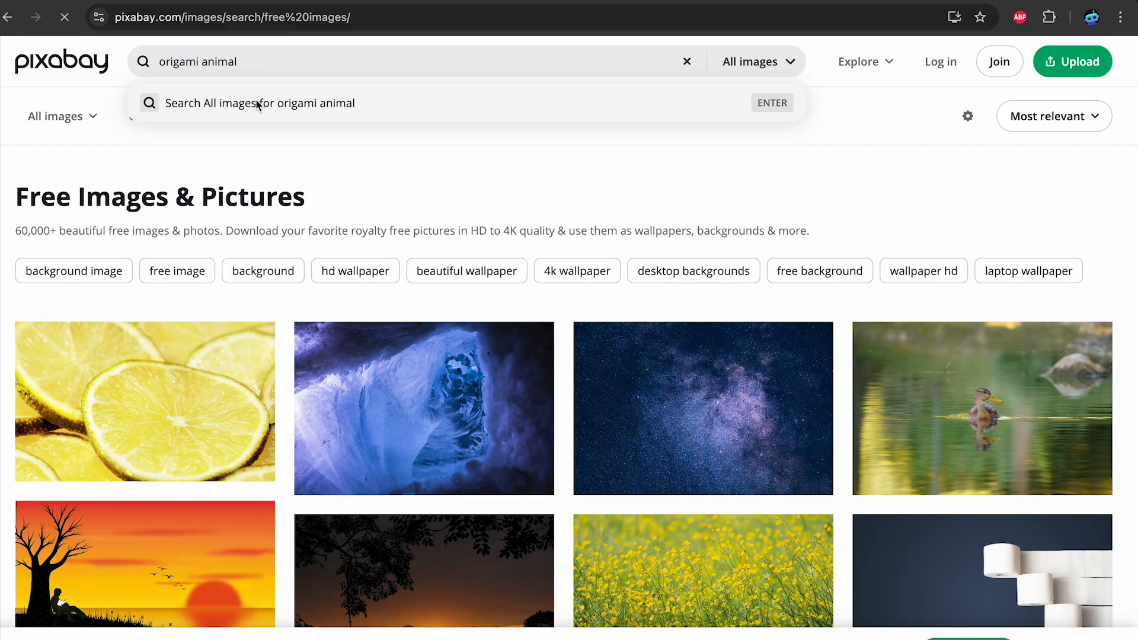
click(257, 105)
scroll(453, 325, down, 10)
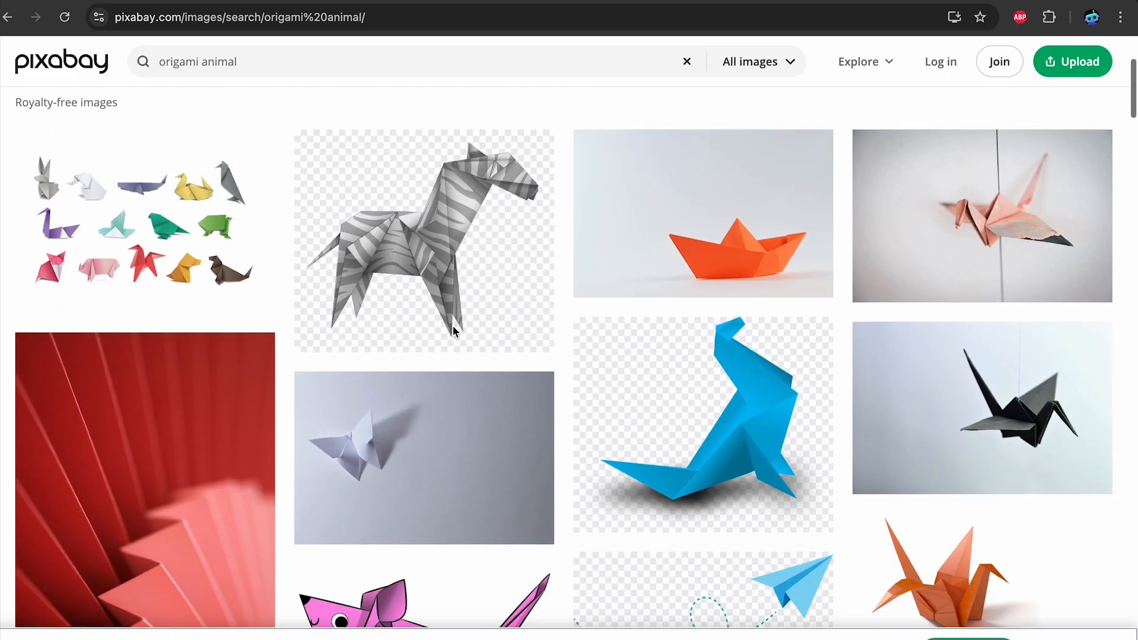
scroll(455, 332, down, 6)
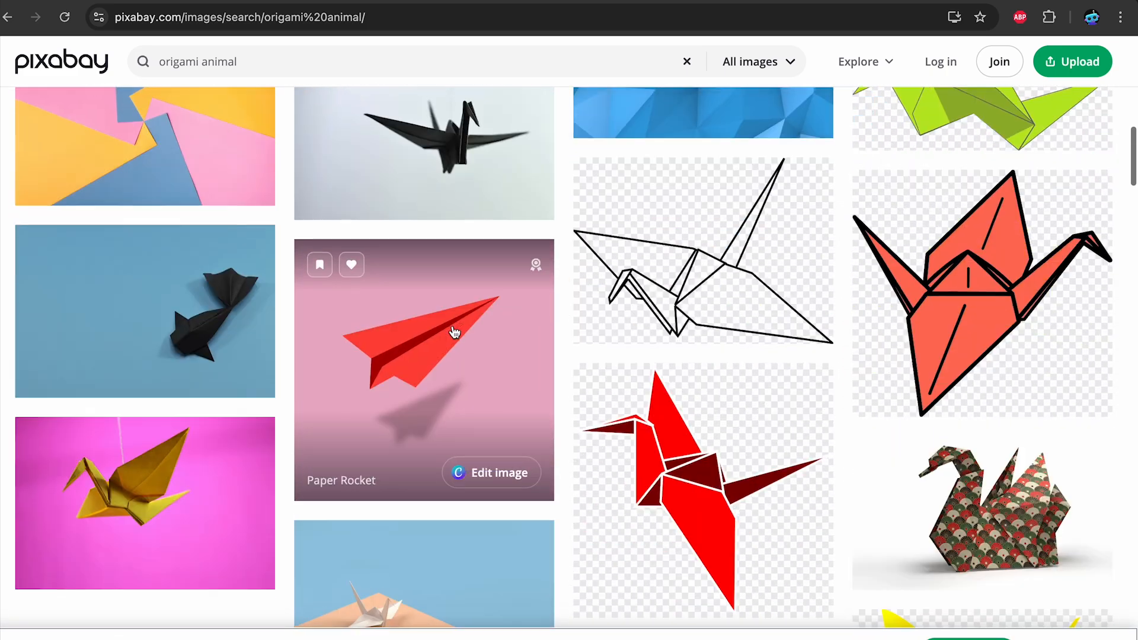
scroll(454, 332, down, 12)
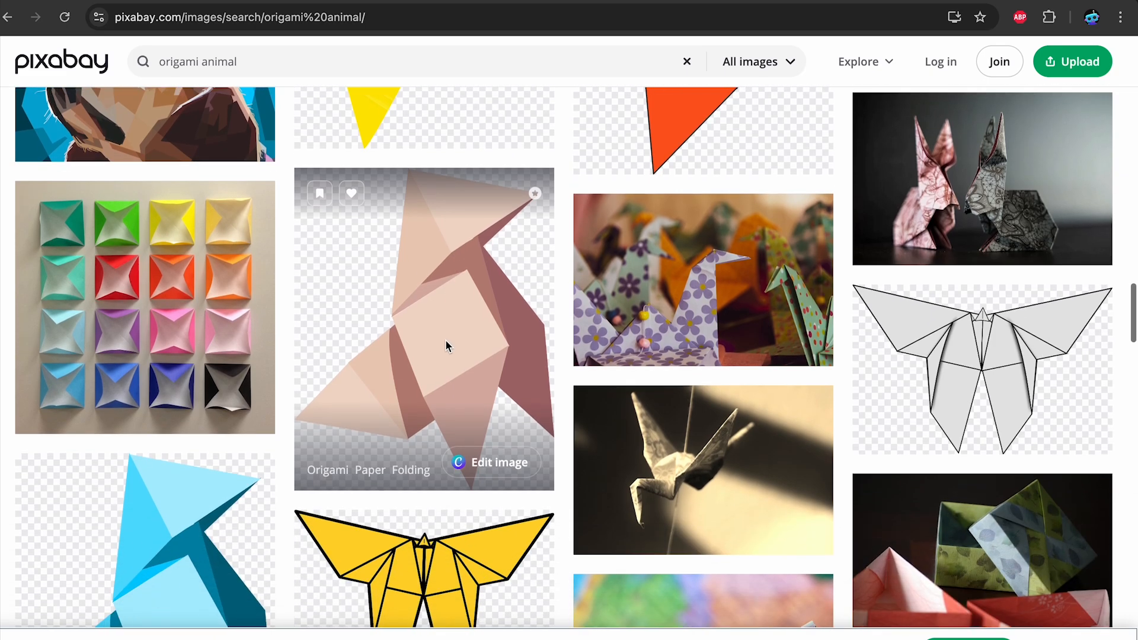
click(446, 339)
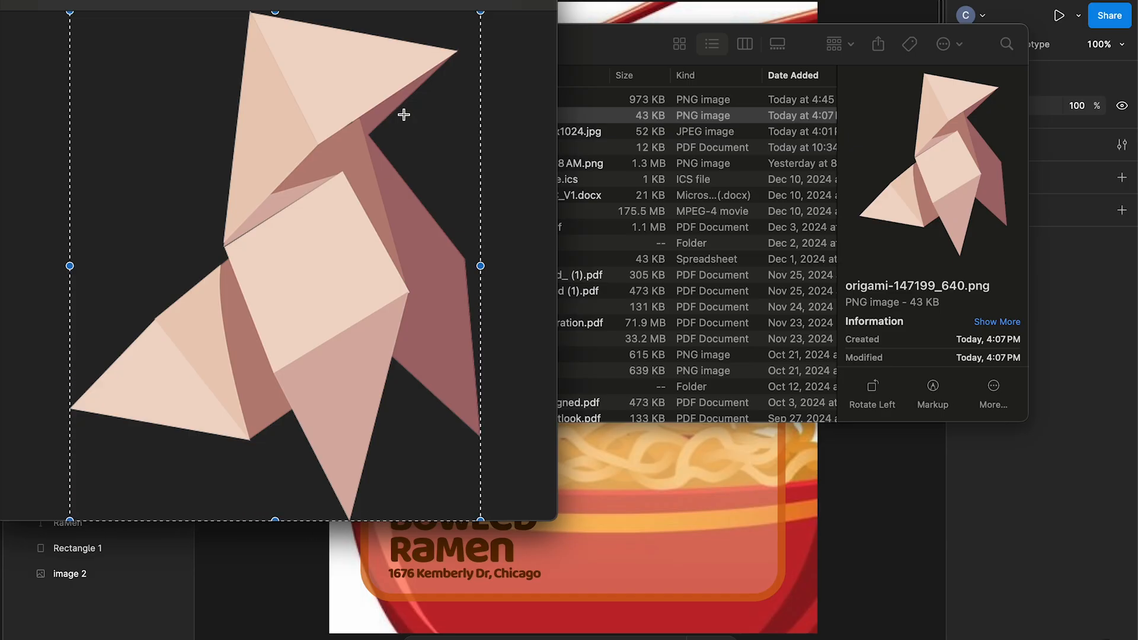
Step: Paste the origami image, shrink it to 255×317, flip it horizontally, and place it over the bowl's lower right
click(636, 455)
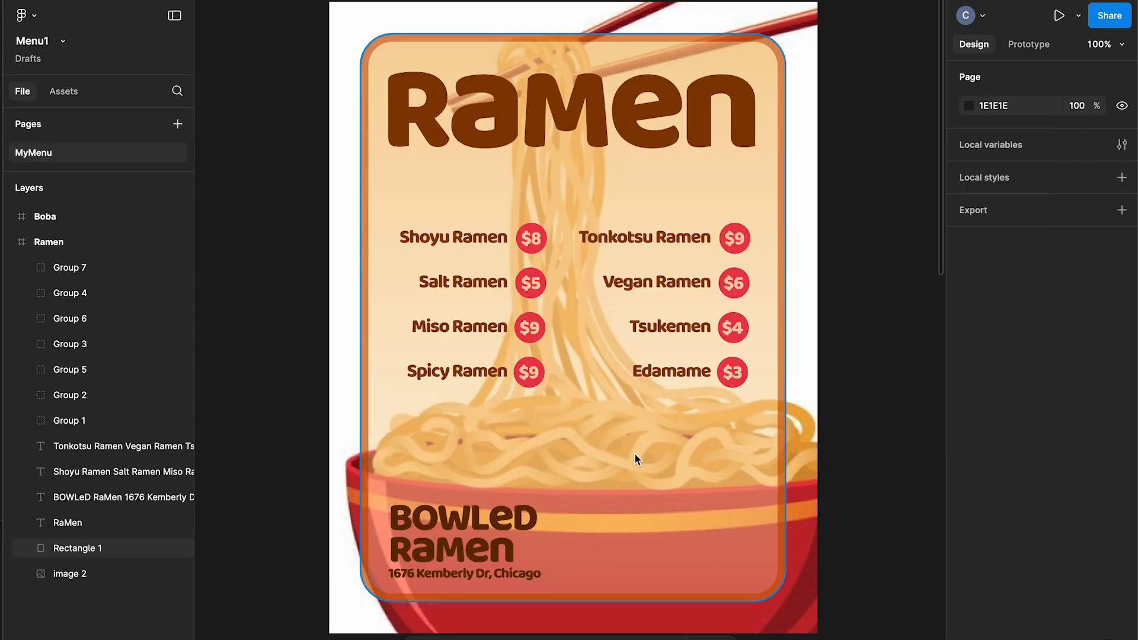
key(super+v)
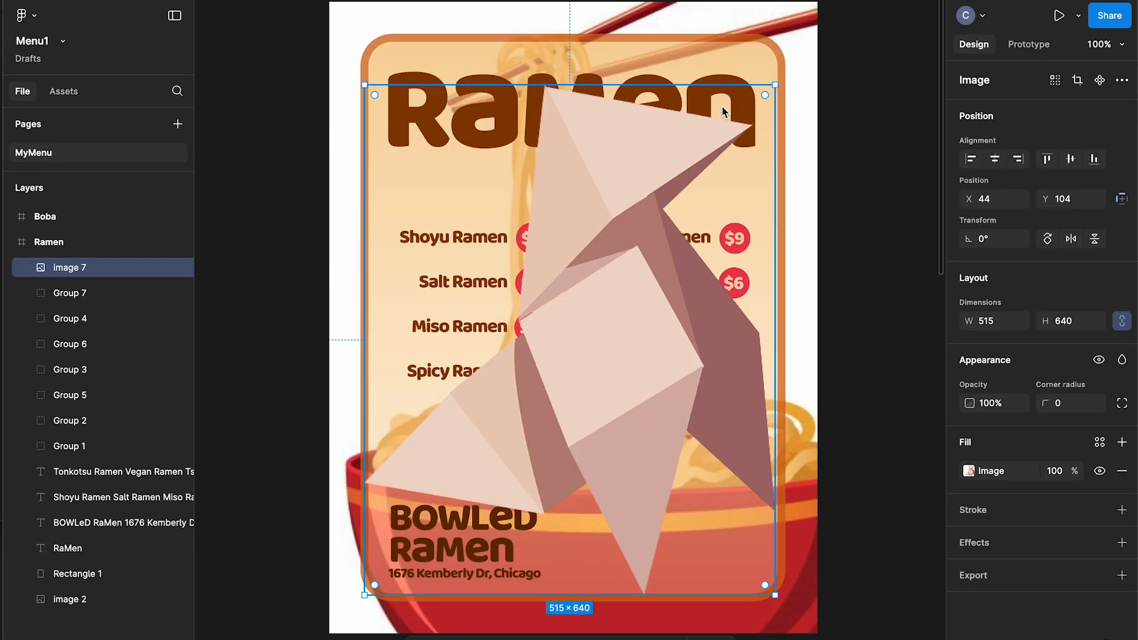
drag(777, 86, 569, 352)
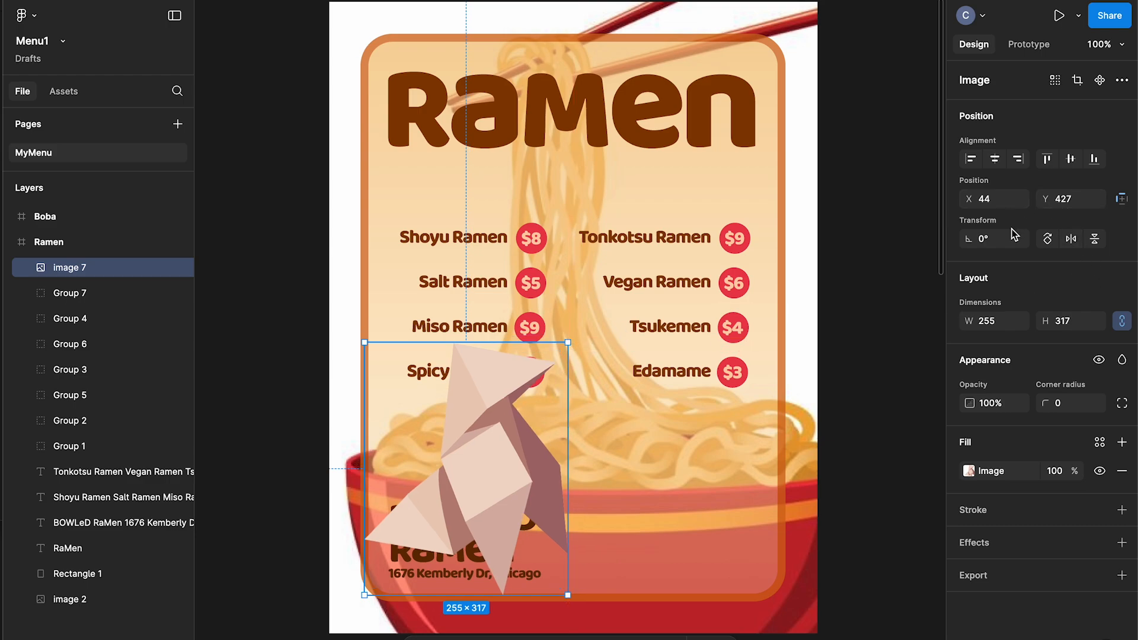
click(1072, 239)
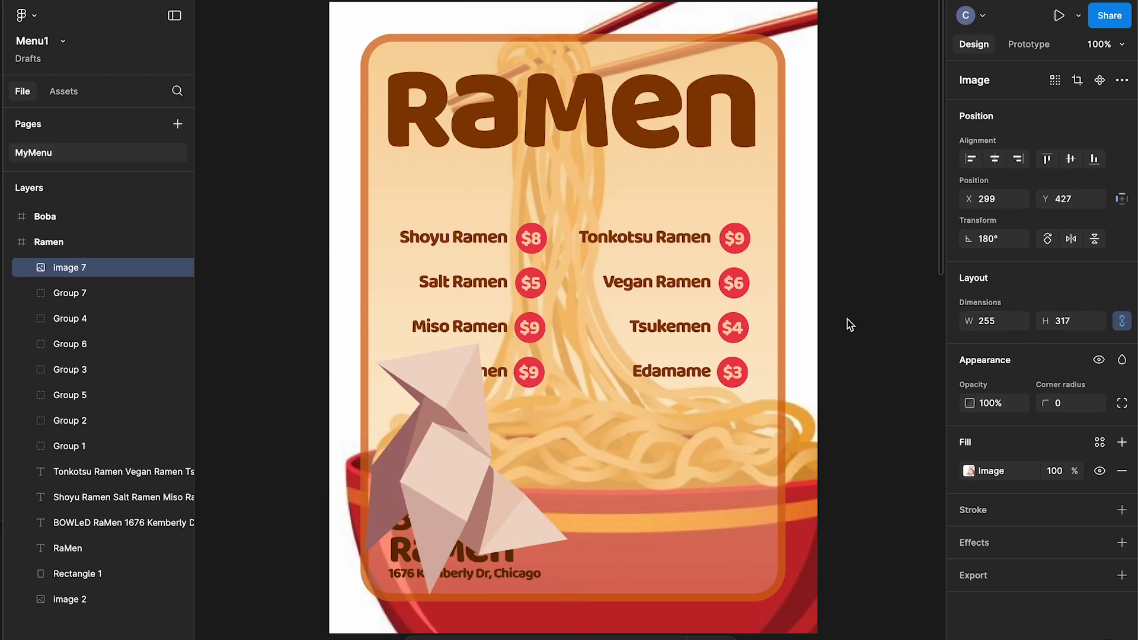
drag(472, 443, 677, 484)
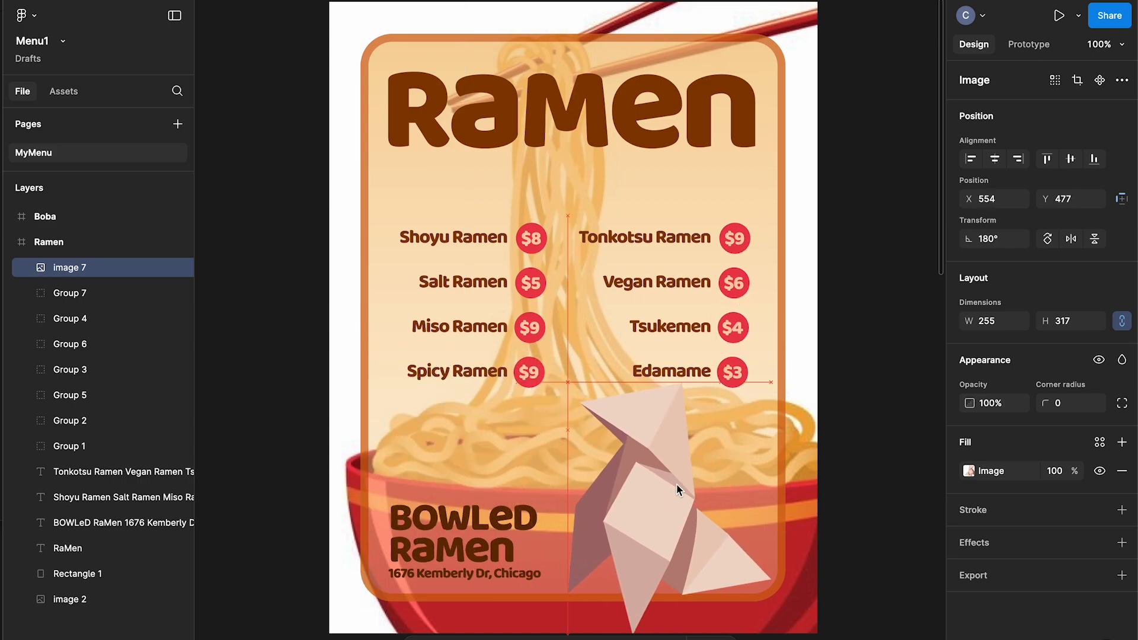
drag(776, 375, 740, 415)
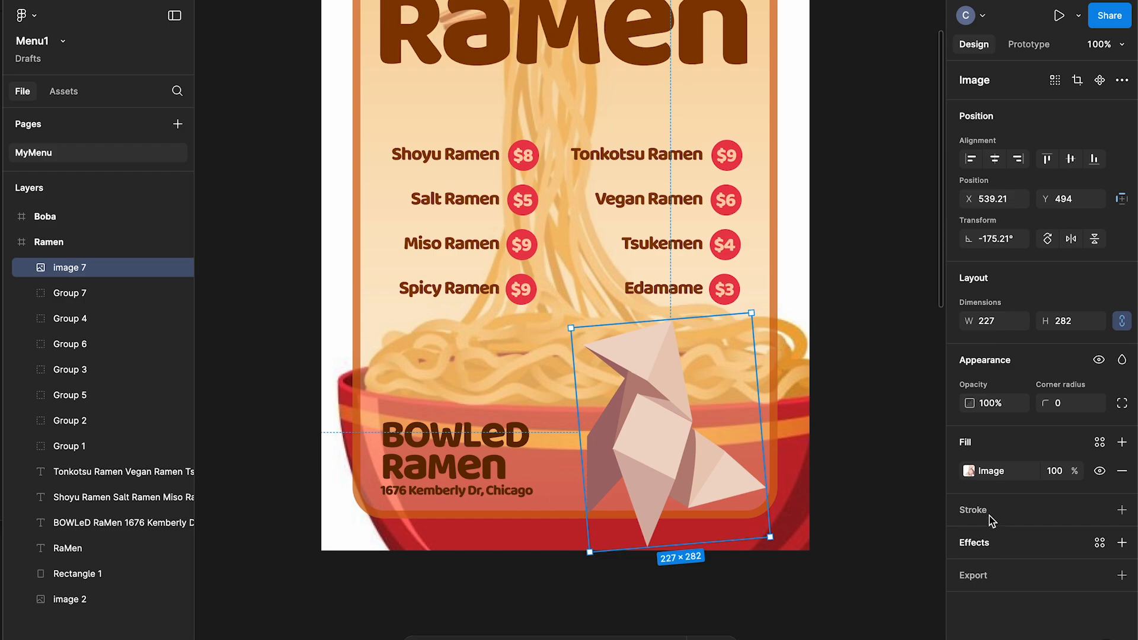
Step: Lower the origami image's exposure and shift its temperature slightly warmer
click(968, 471)
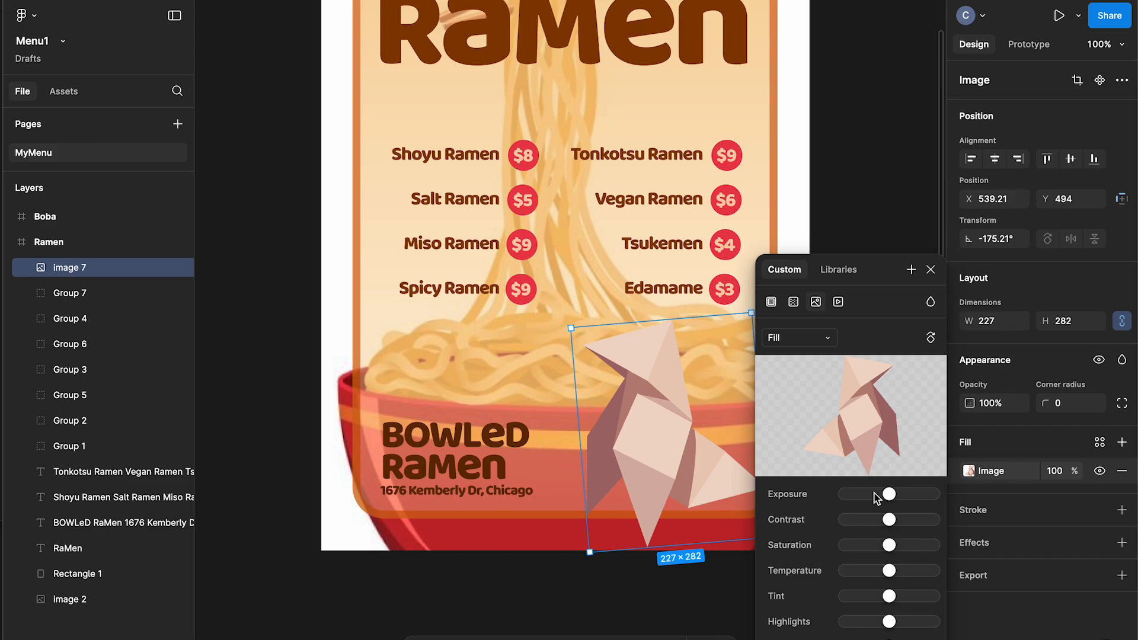
drag(890, 495, 878, 497)
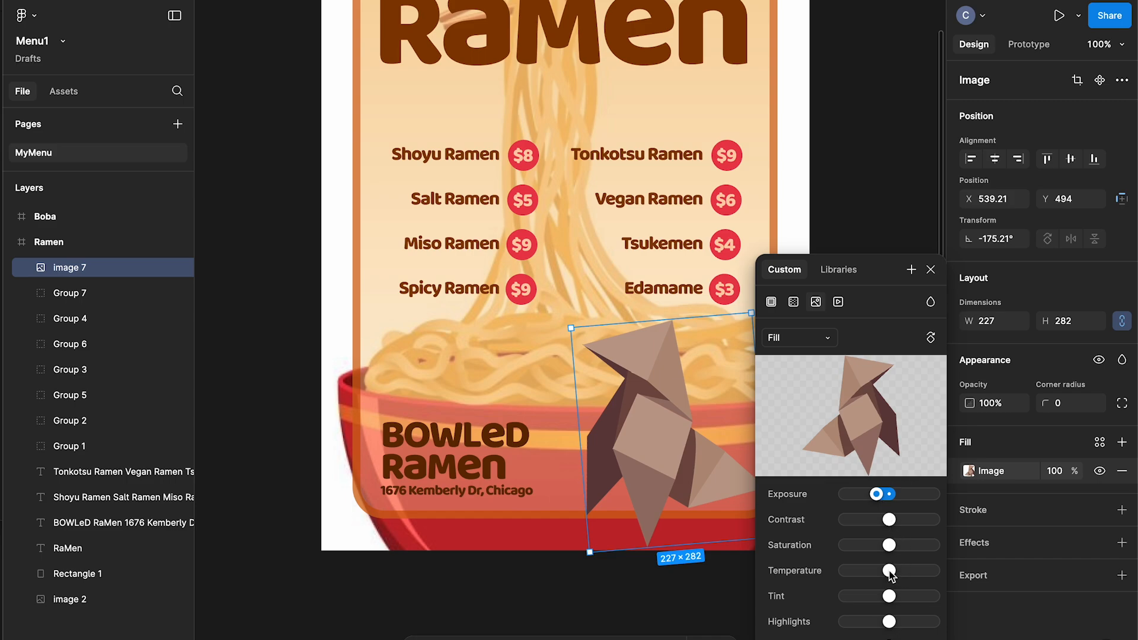
drag(889, 571, 905, 599)
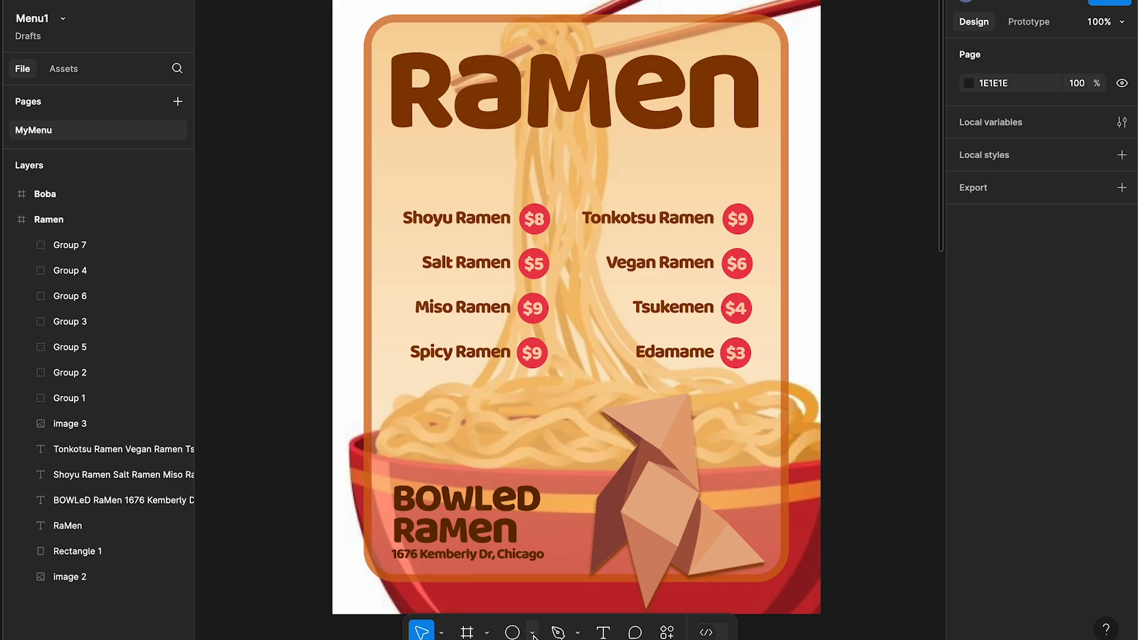
Step: Draw a four-point star below the Ramen title, above Shoyu Ramen
click(533, 633)
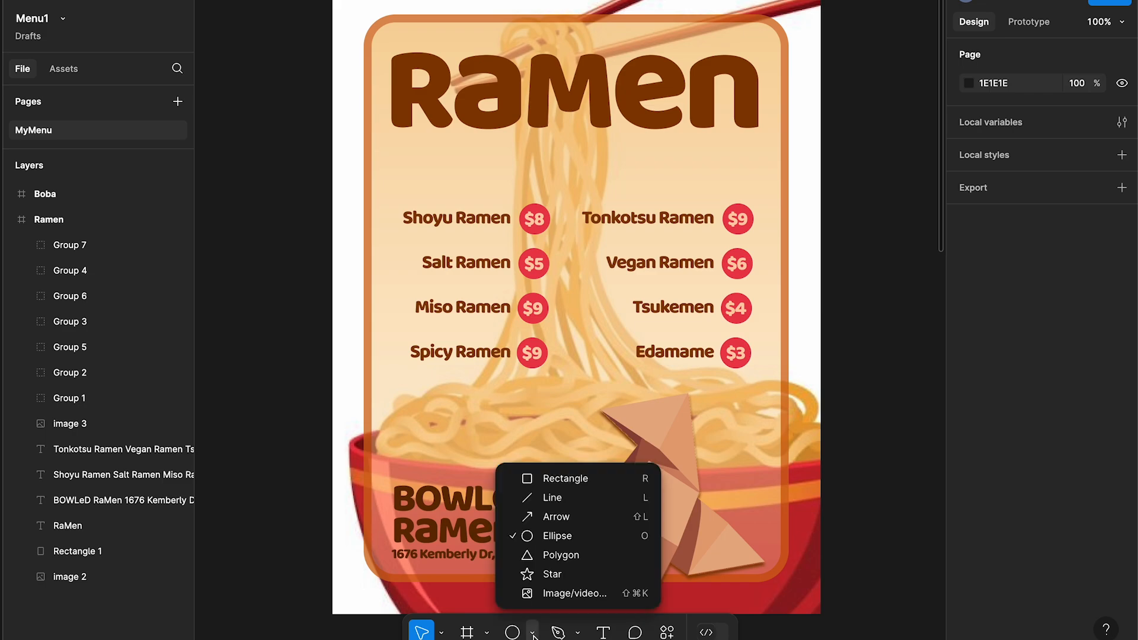
click(545, 574)
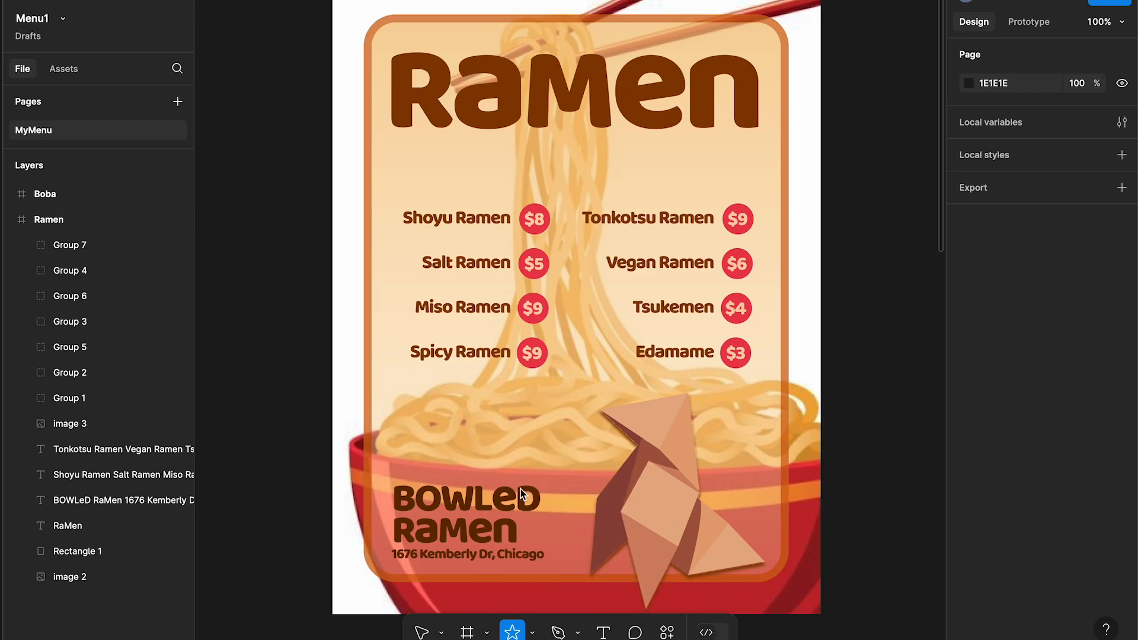
drag(458, 147, 507, 190)
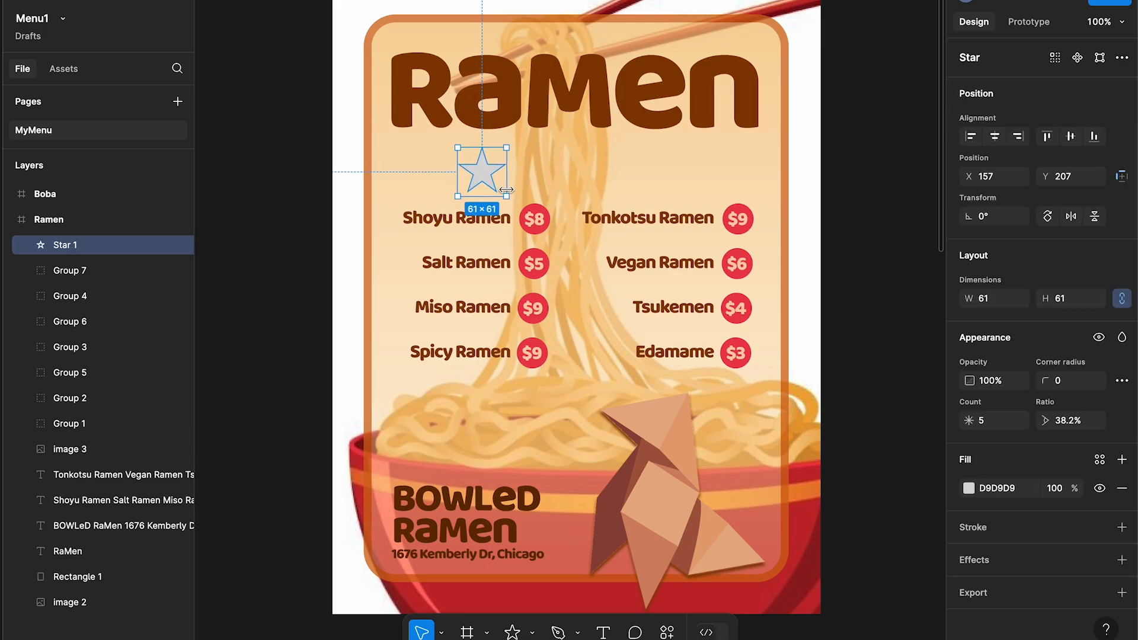
click(985, 421)
key(Return)
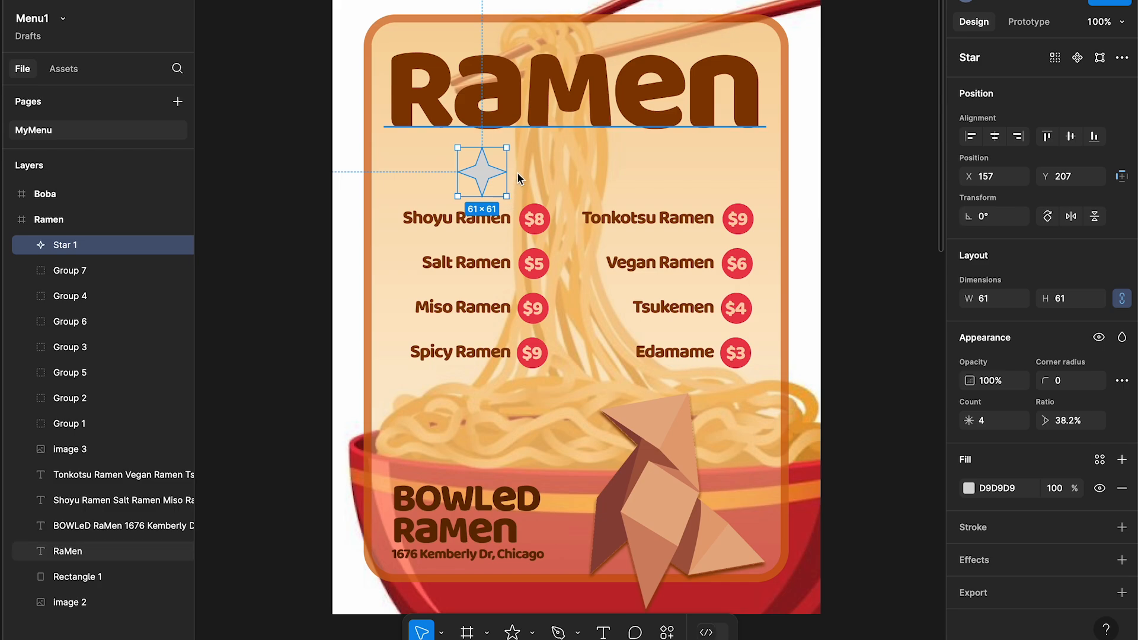
Step: Fill the star white (FFFFFF) and rotate it 12°
click(969, 488)
click(830, 514)
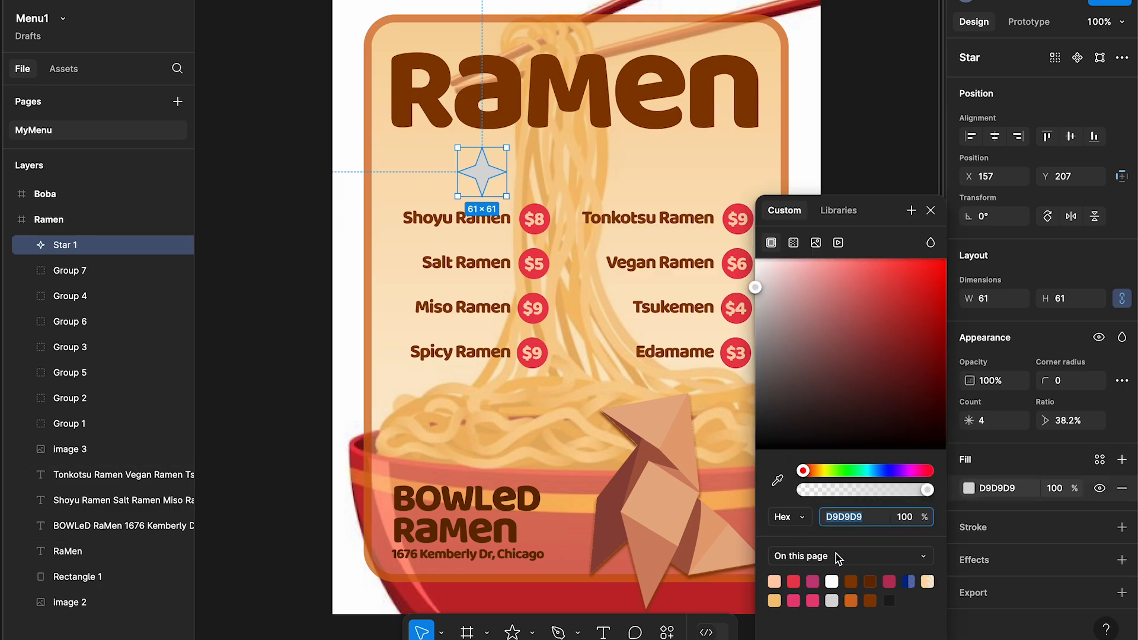
drag(780, 286, 753, 252)
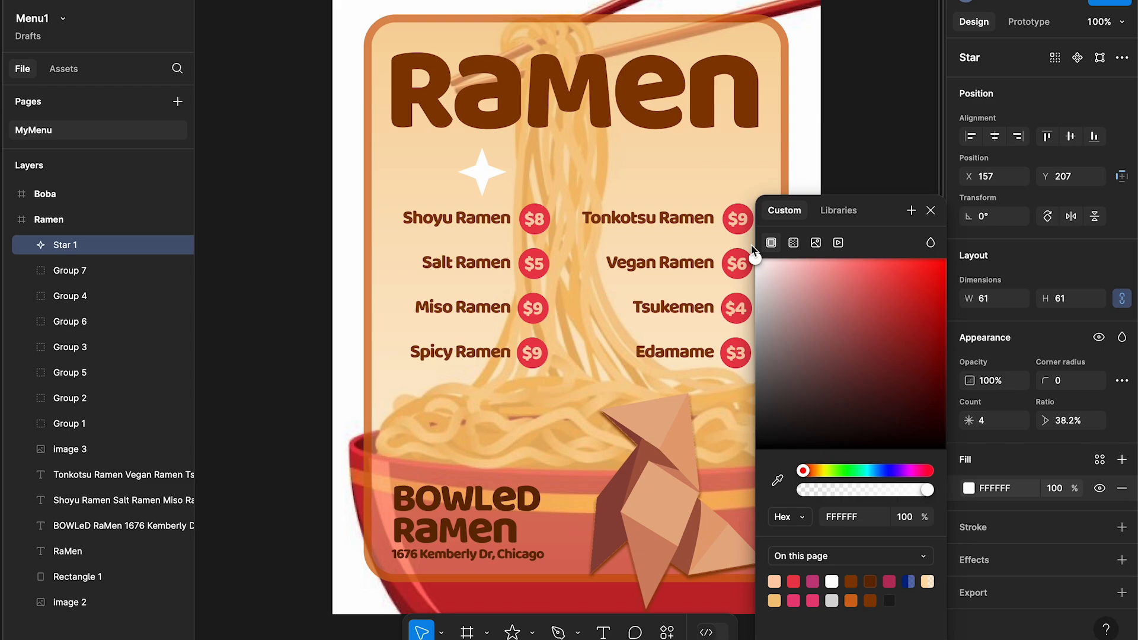
click(932, 211)
click(991, 218)
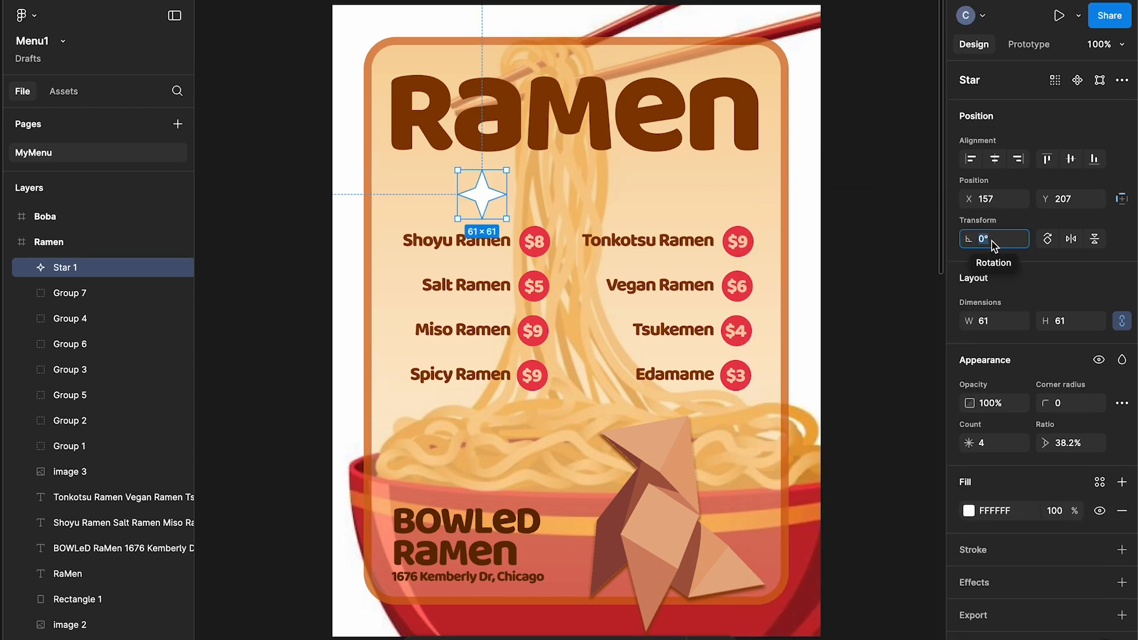
click(993, 245)
text(12)
key(Return)
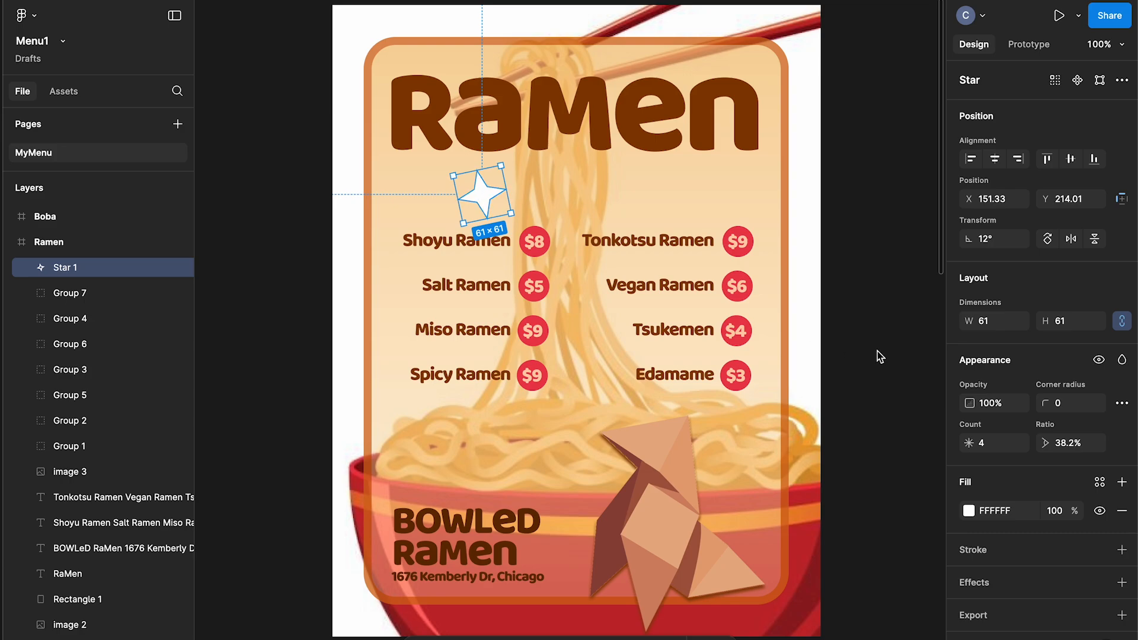
click(968, 511)
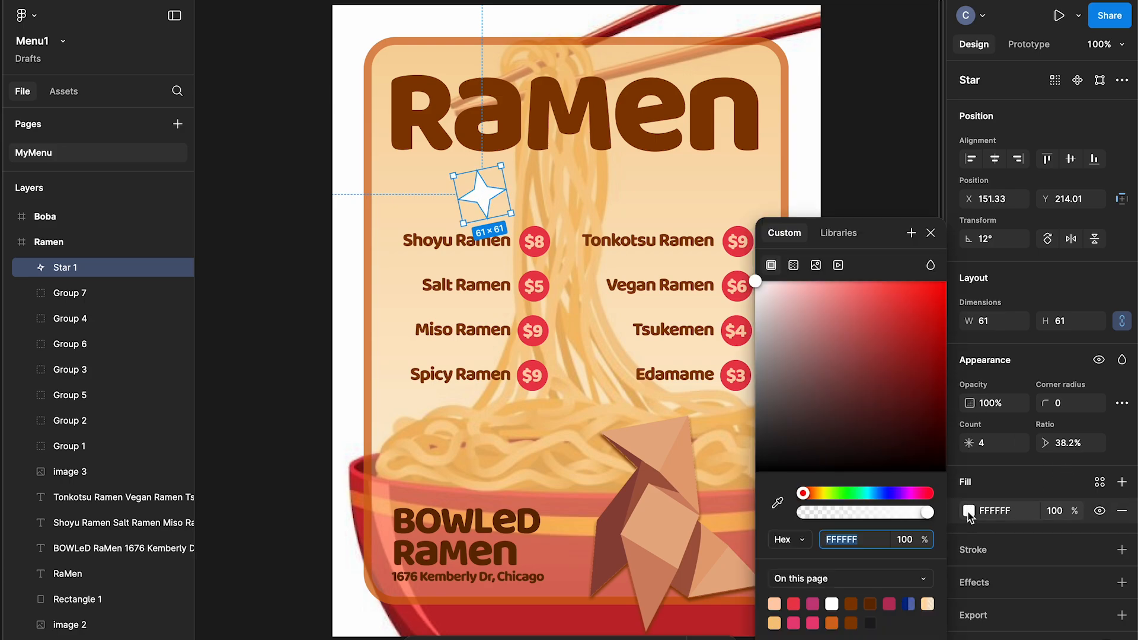
Step: Make the star dark brown 863D03, add a white offset copy on top, and group both as Group 8
click(852, 623)
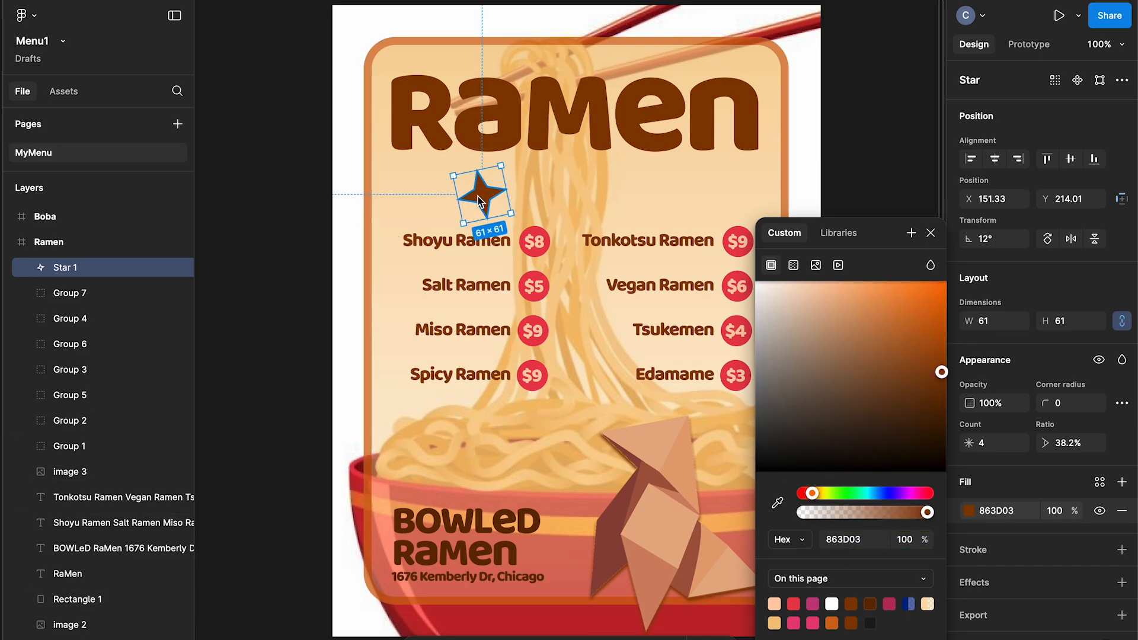
mouse_move(478, 202)
alt+mouse_down()
mouse_move(492, 202)
mouse_move(478, 196)
alt+mouse_up()
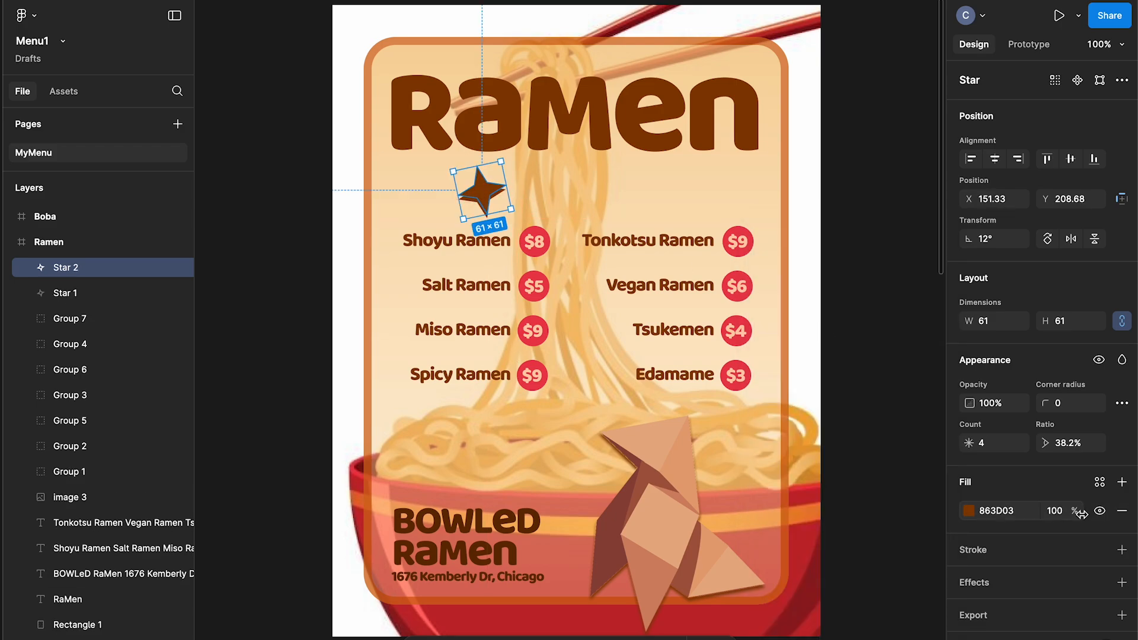
click(968, 511)
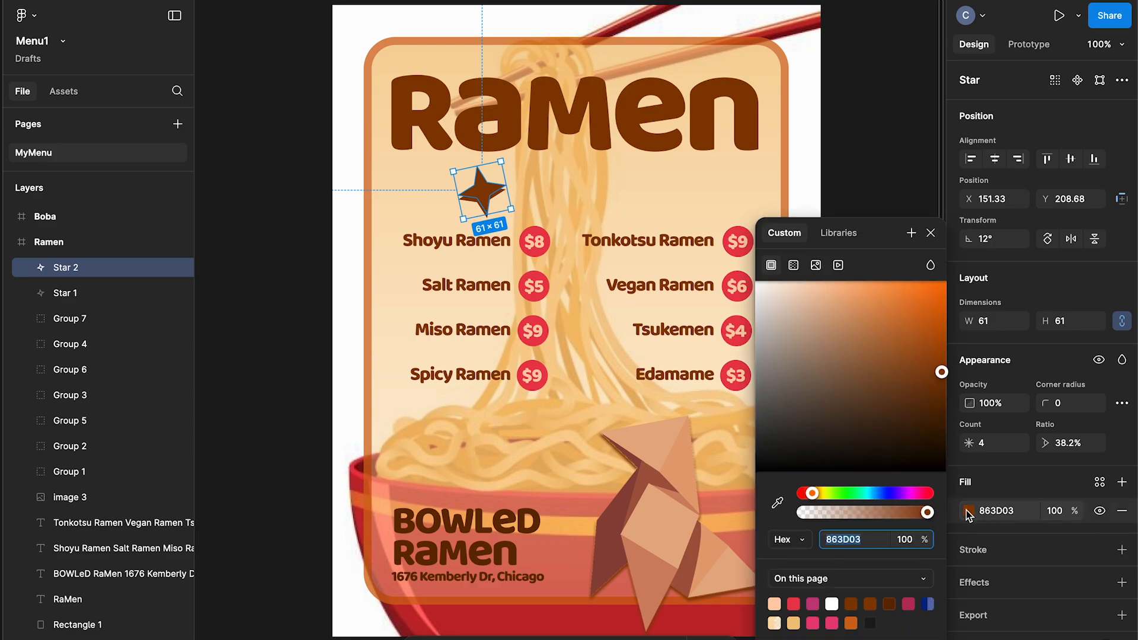
click(835, 605)
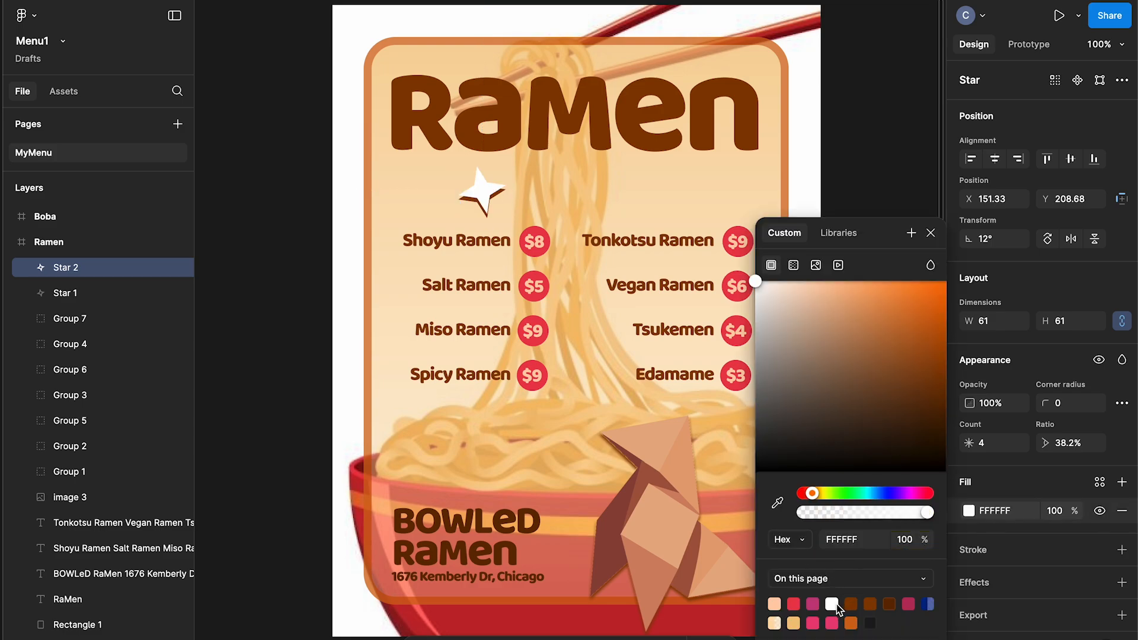
click(930, 234)
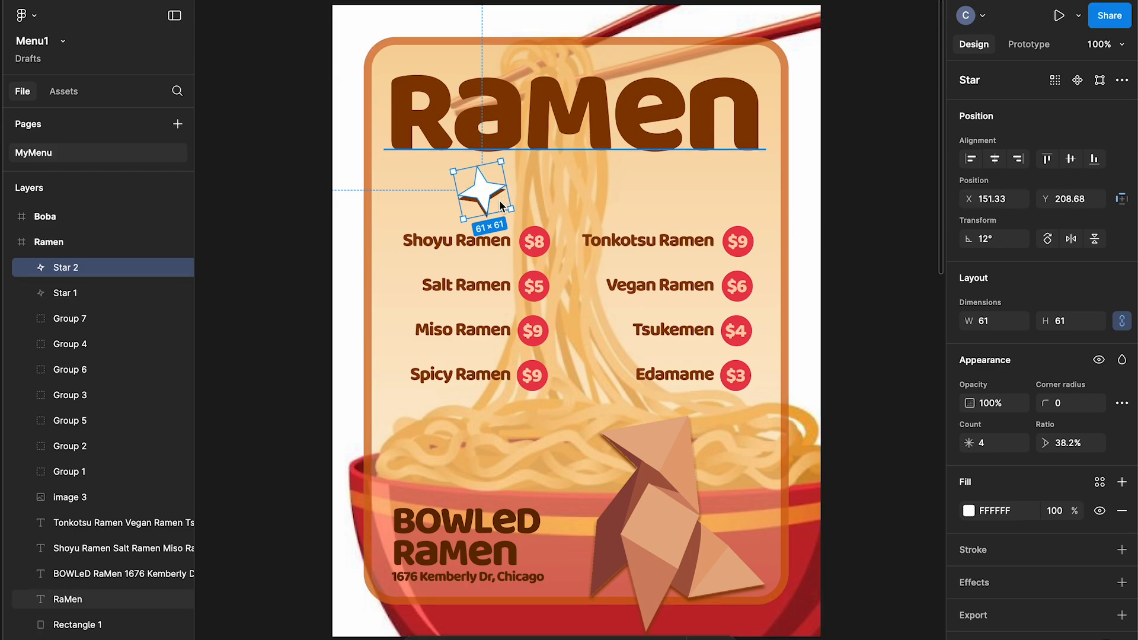
shift+click(500, 201)
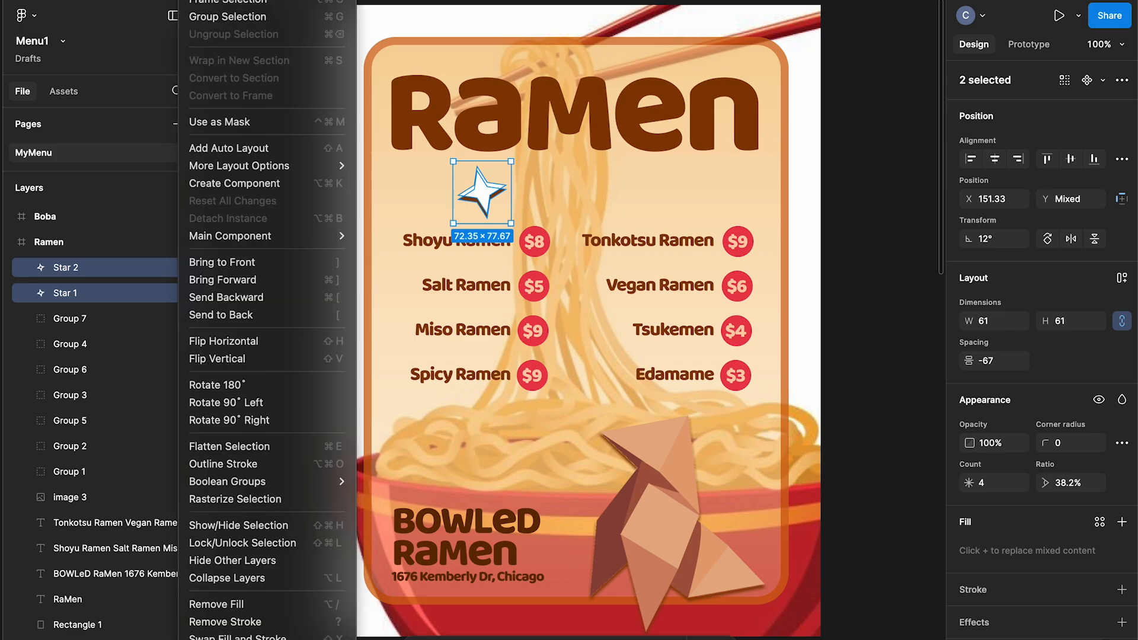
click(222, 22)
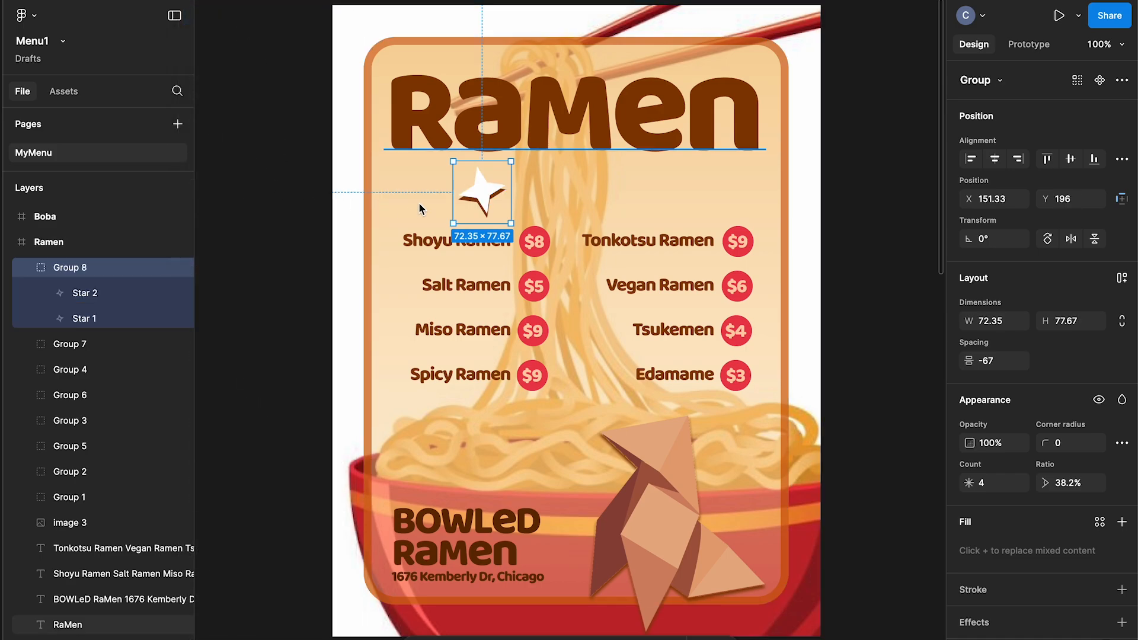
Step: Copy the shadowed star group beside the noodles and rotate it -15°
drag(479, 198, 742, 438)
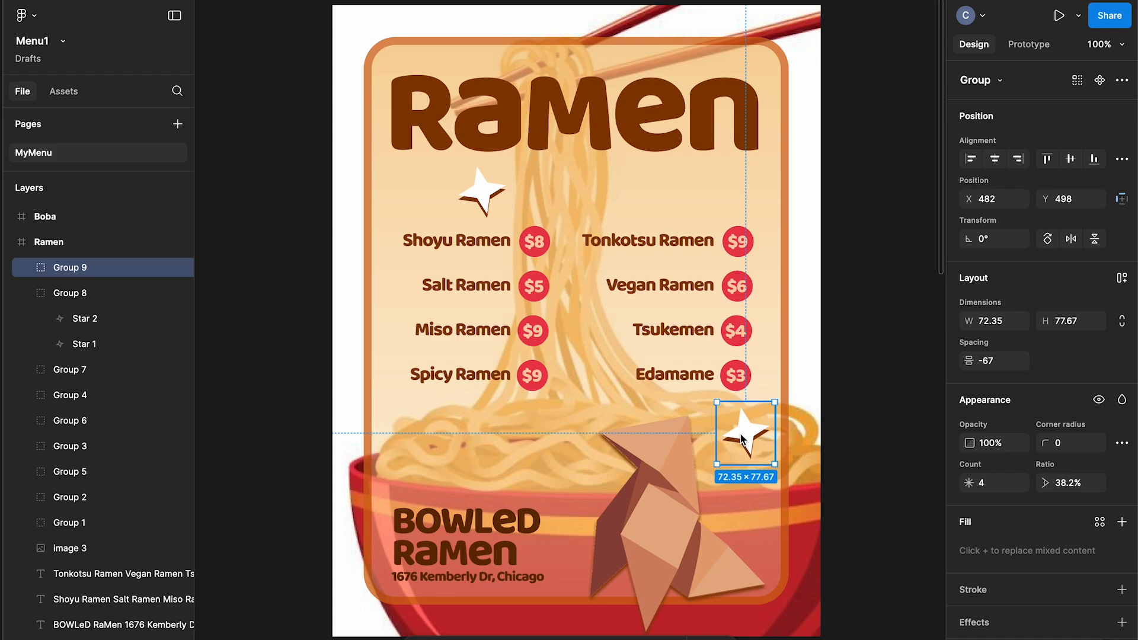
click(994, 243)
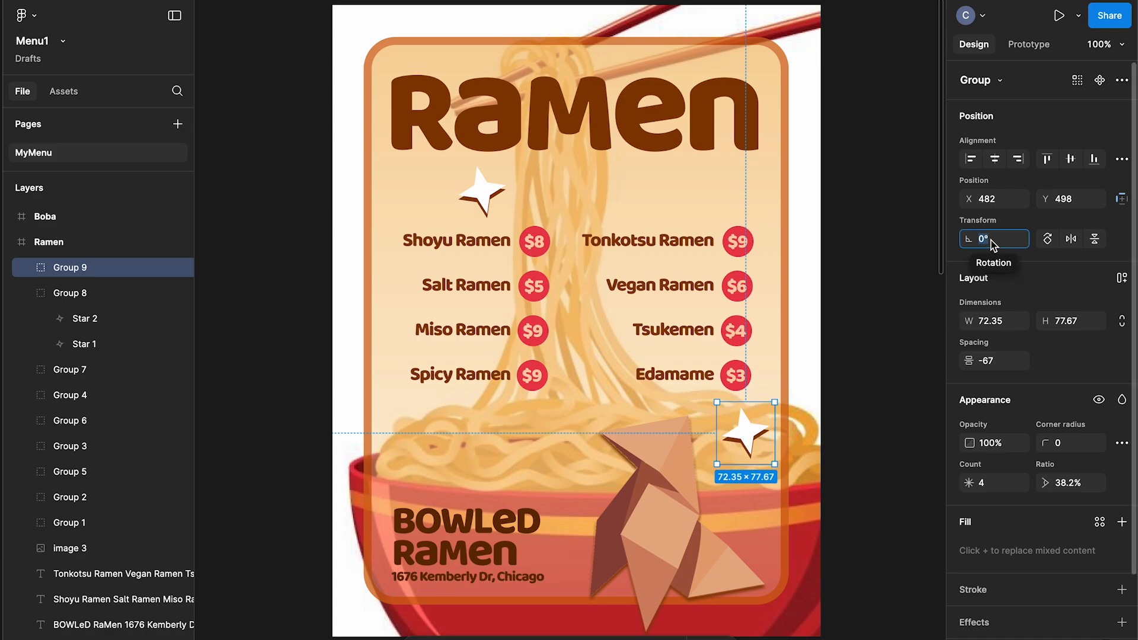
text(-15)
key(Return)
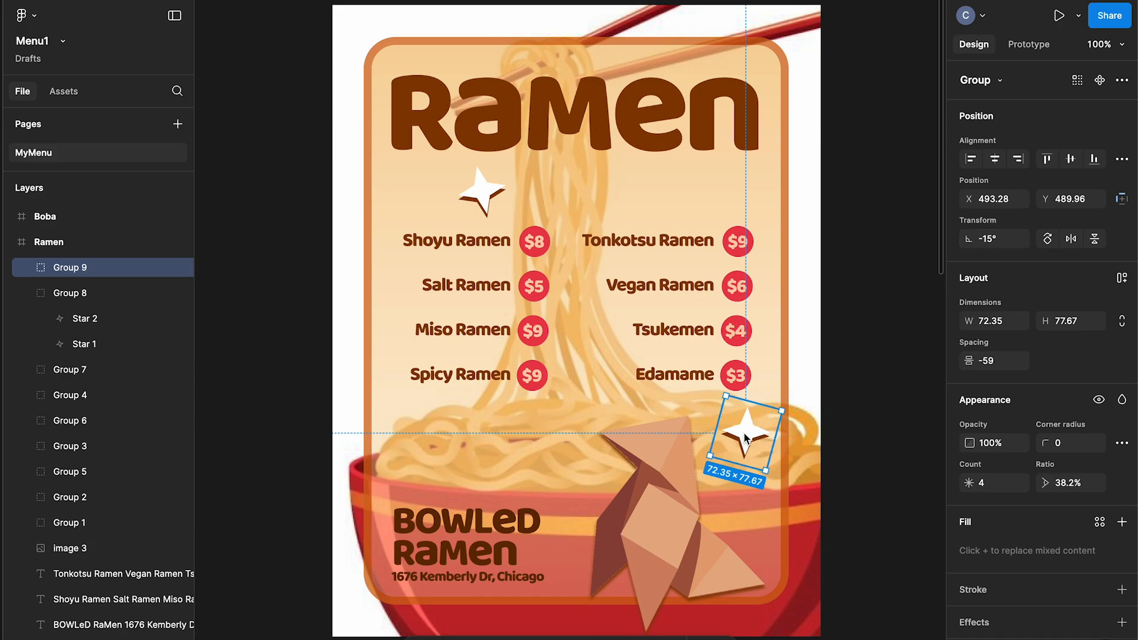
Step: Add a small star copy (about 30×32) on the origami and another atop the Ramen title
alt+drag(748, 434, 655, 472)
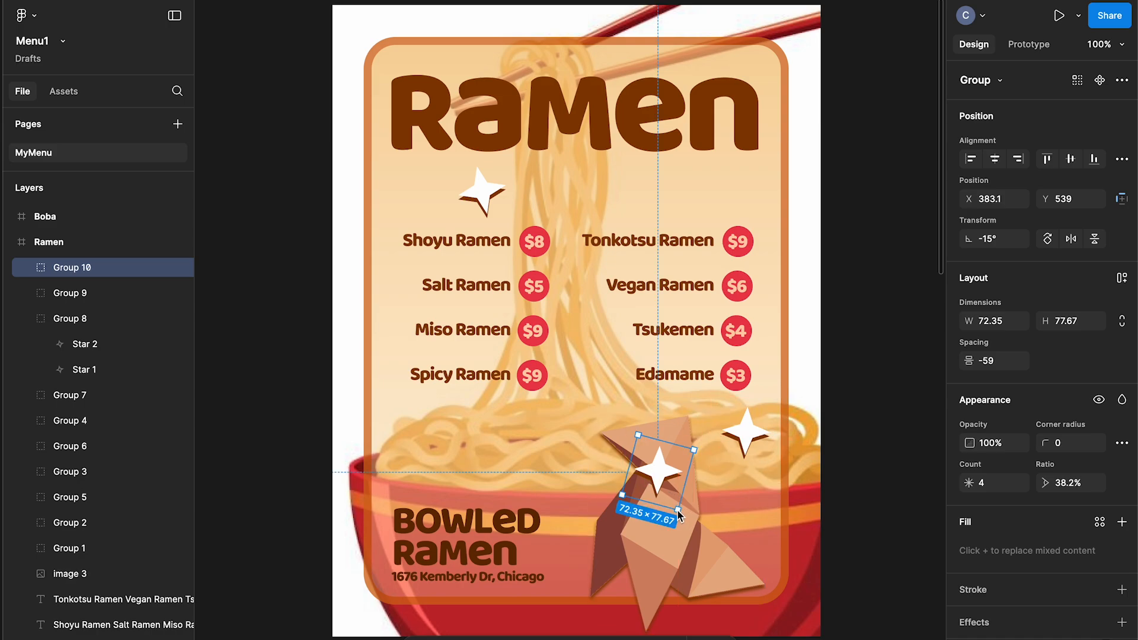
drag(678, 509, 653, 465)
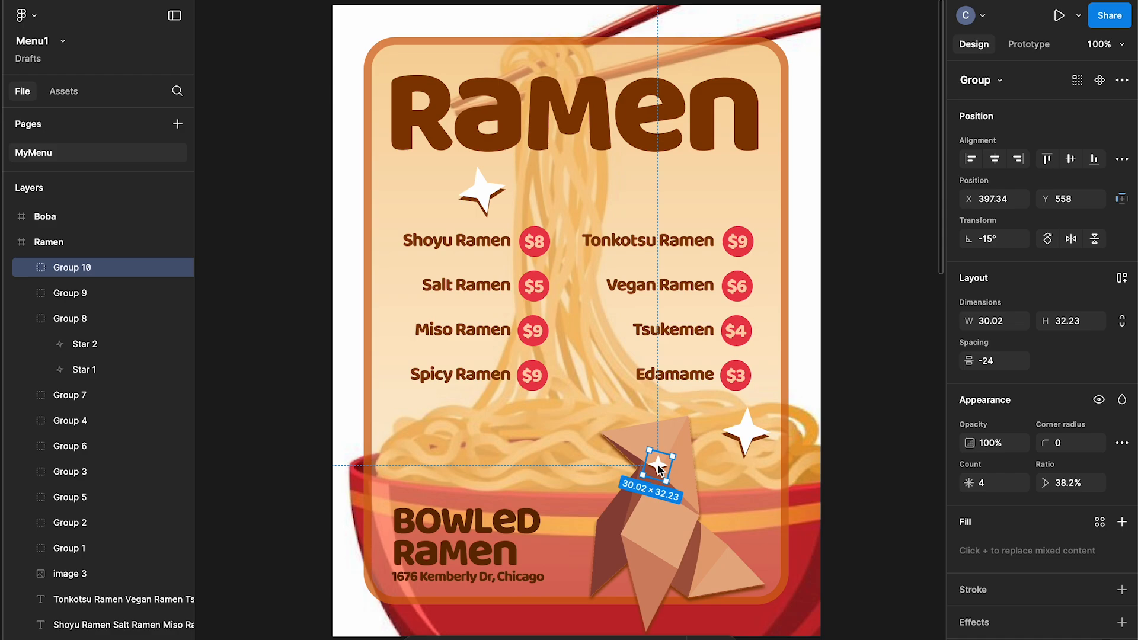
drag(659, 468, 695, 94)
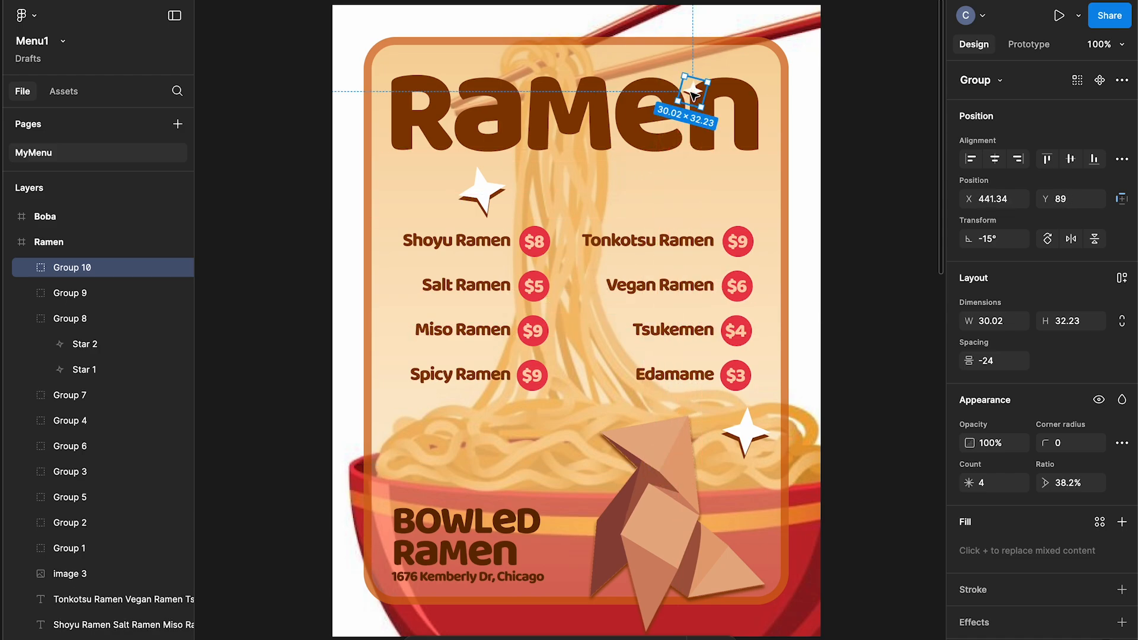
key(Escape)
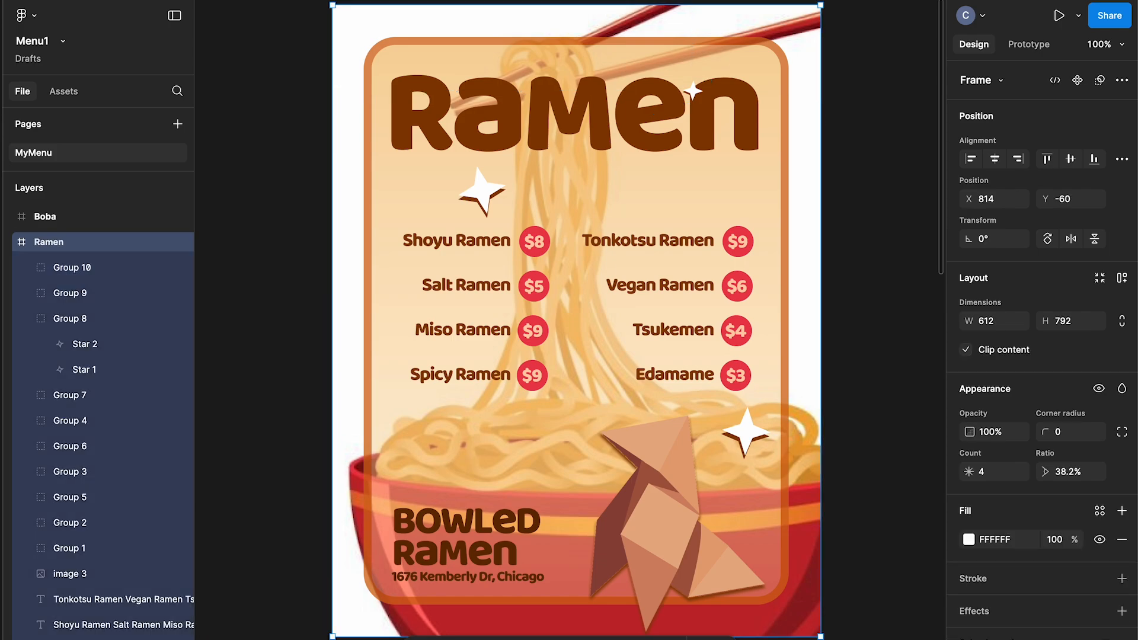
key(Escape)
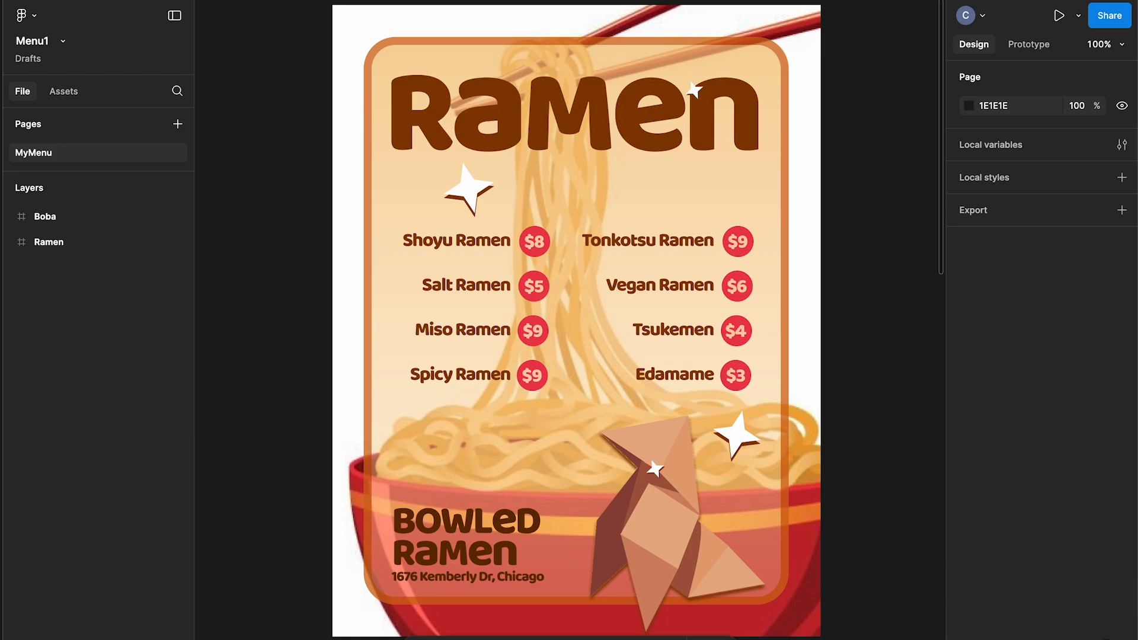
Step: Search Pixabay for 'dot background', browse the results and open the Vortex Whirlpool image
text(dot backg)
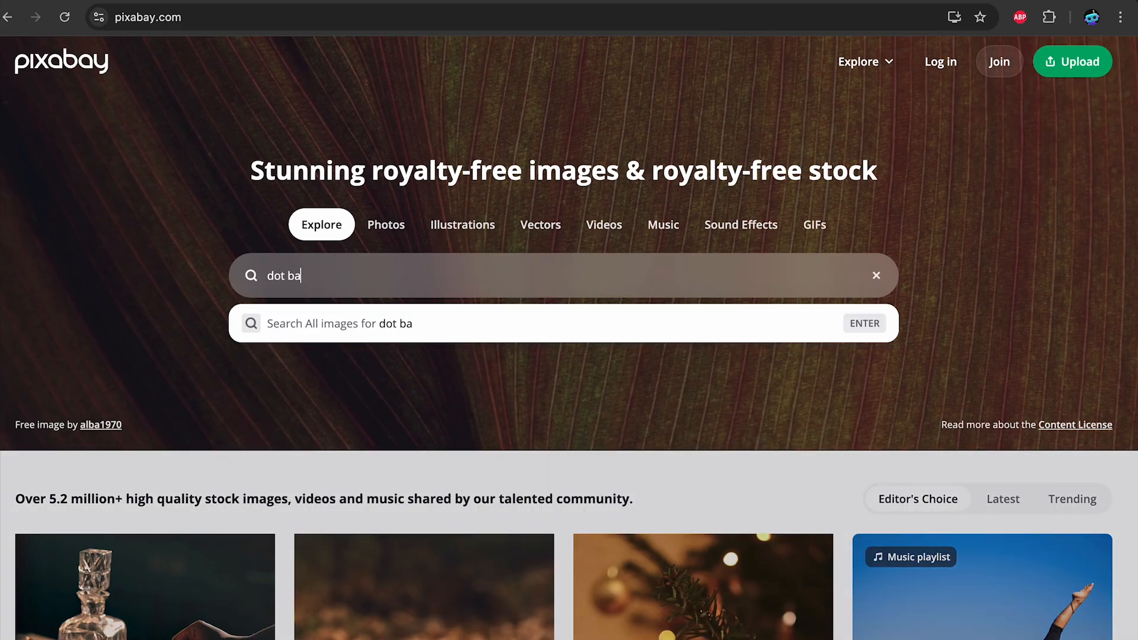
text(round)
key(Return)
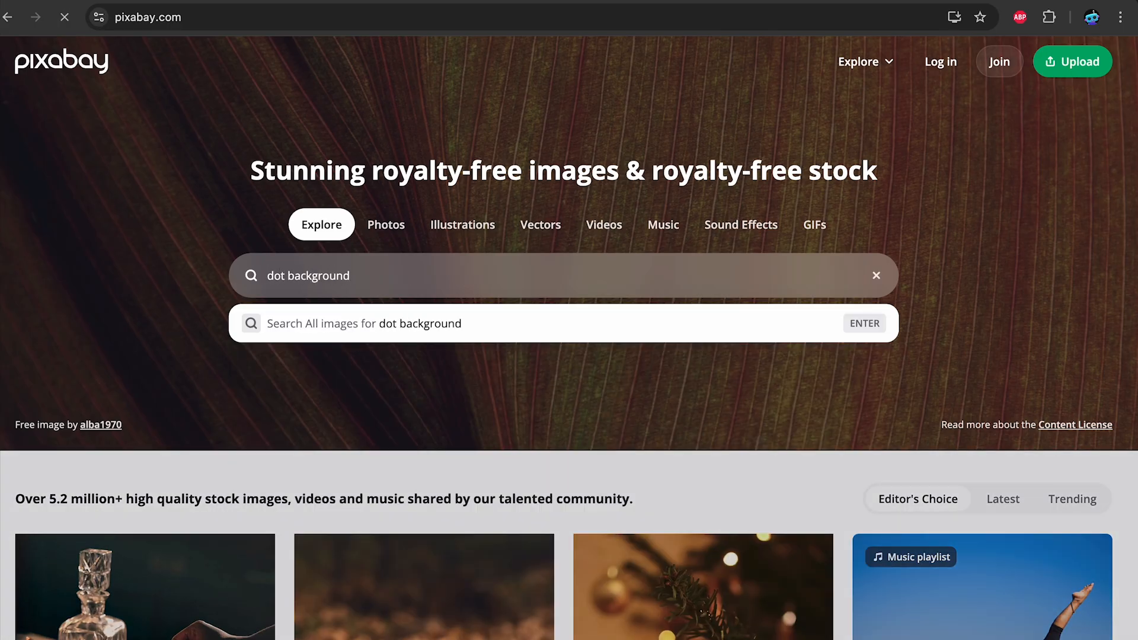
scroll(437, 369, down, 4)
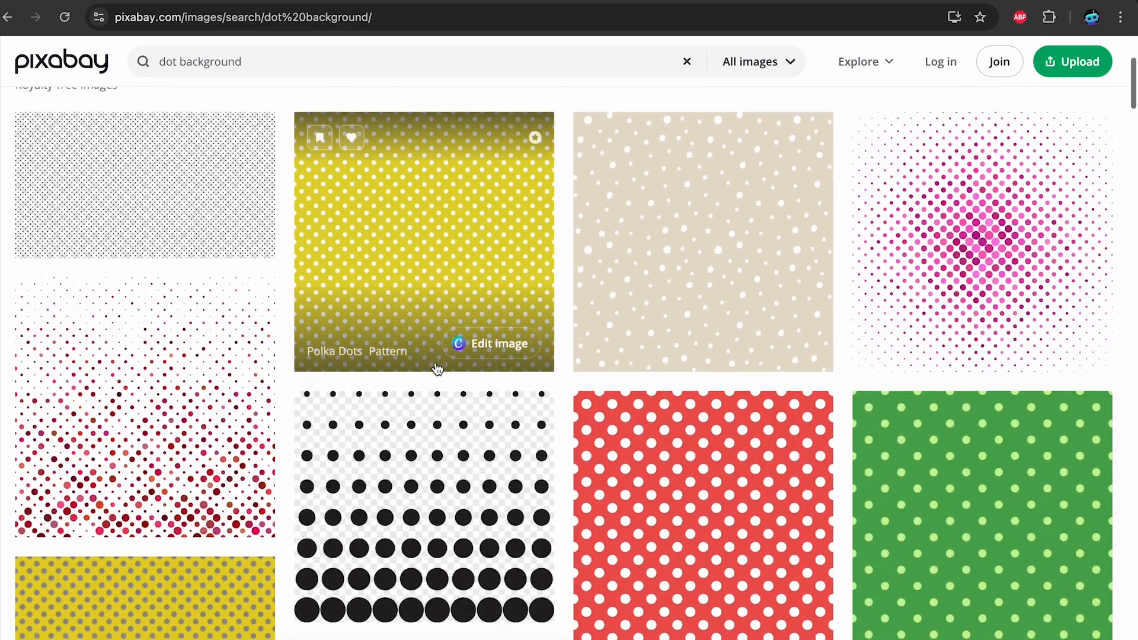
scroll(437, 368, down, 15)
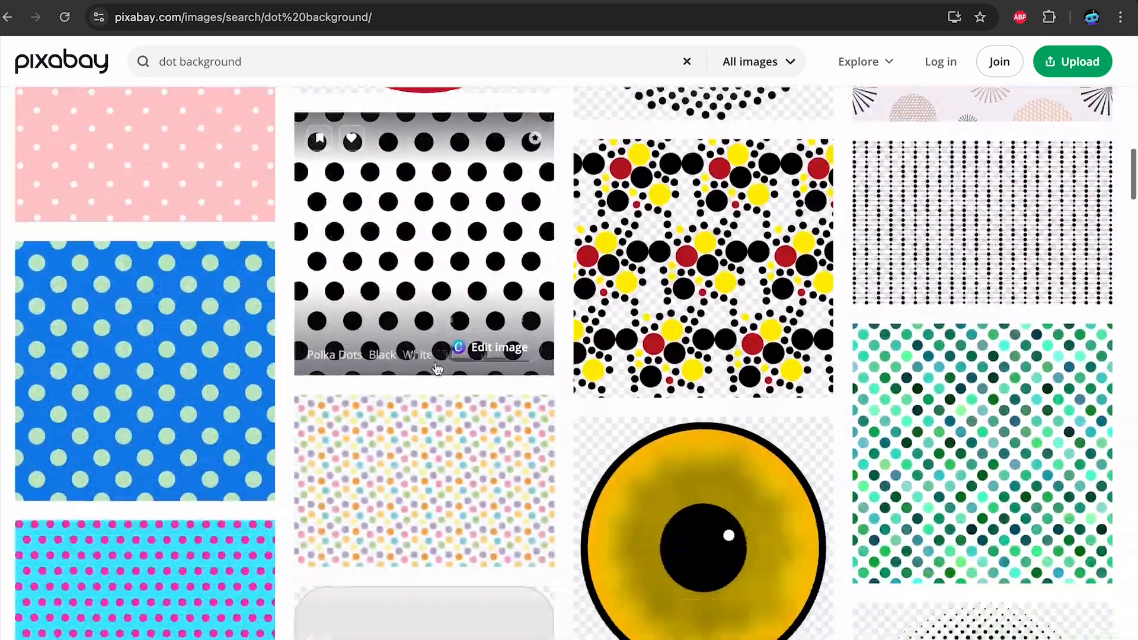
scroll(437, 368, down, 15)
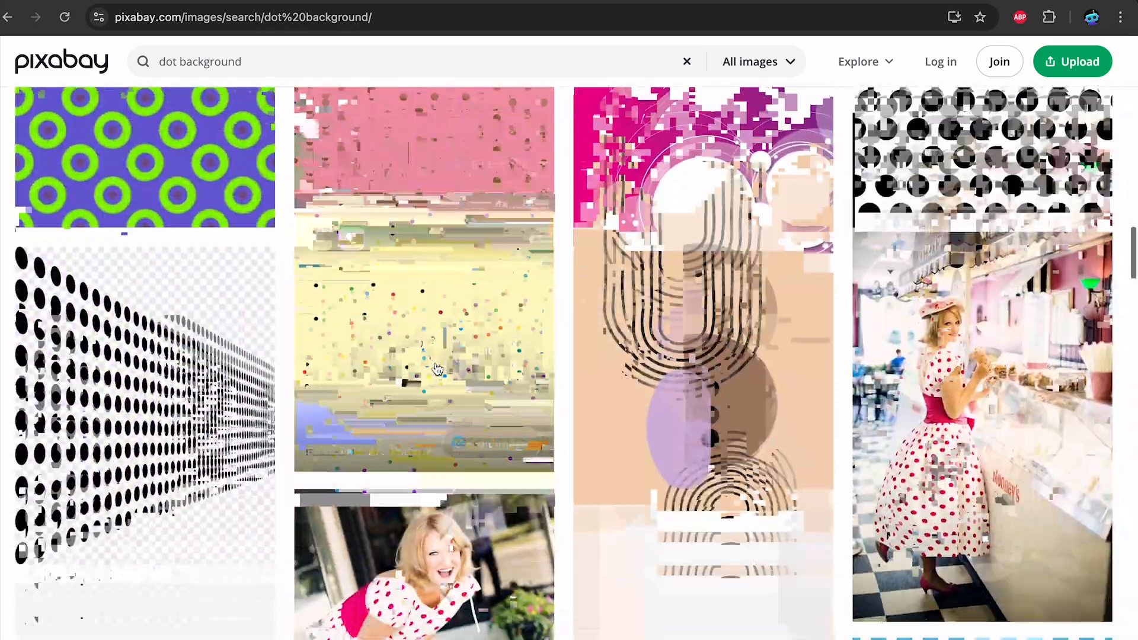
scroll(437, 368, down, 15)
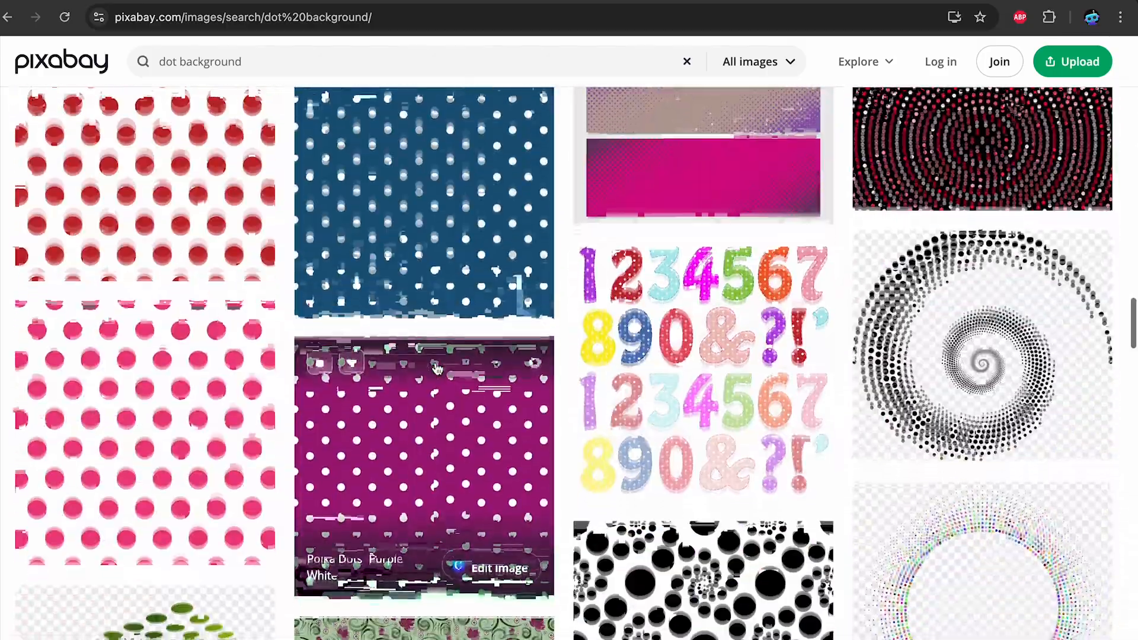
scroll(437, 369, down, 10)
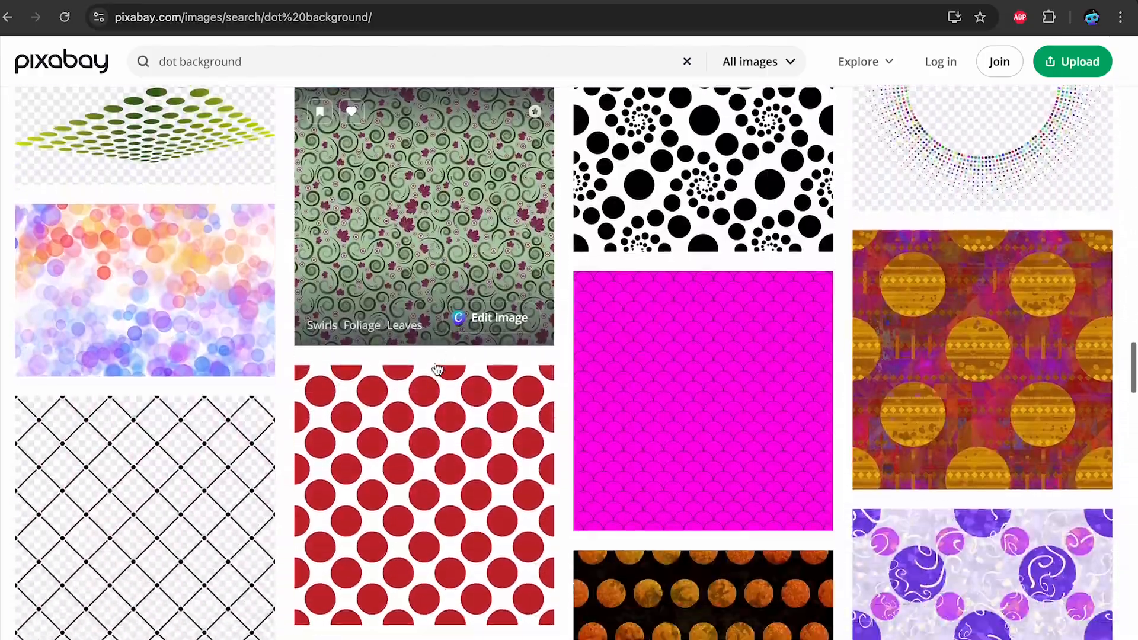
scroll(437, 369, down, 15)
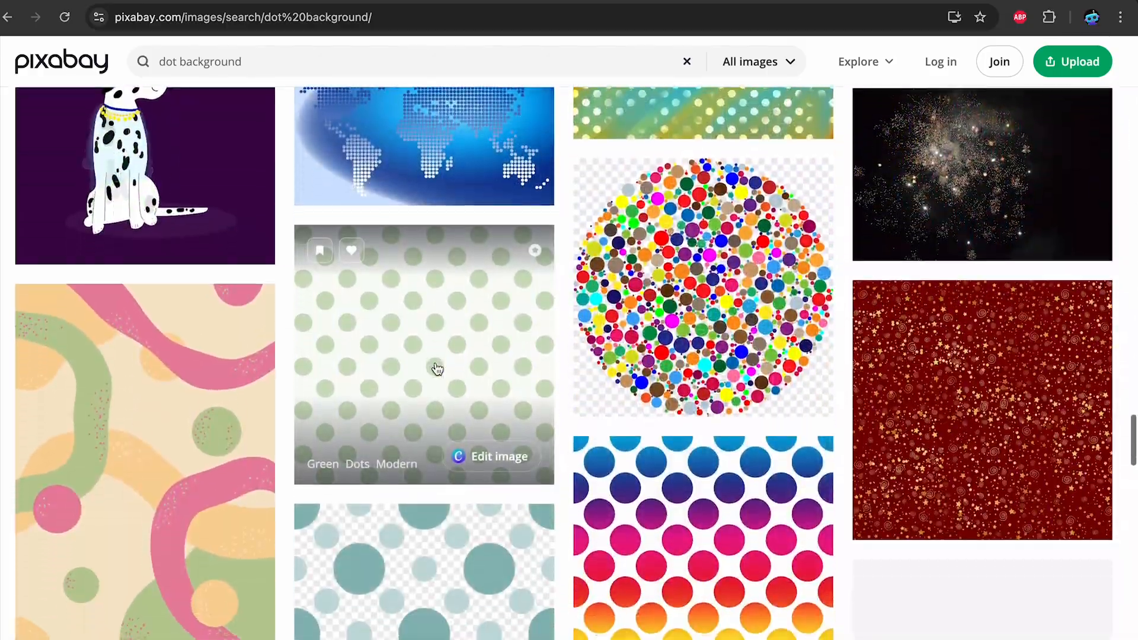
scroll(437, 369, down, 12)
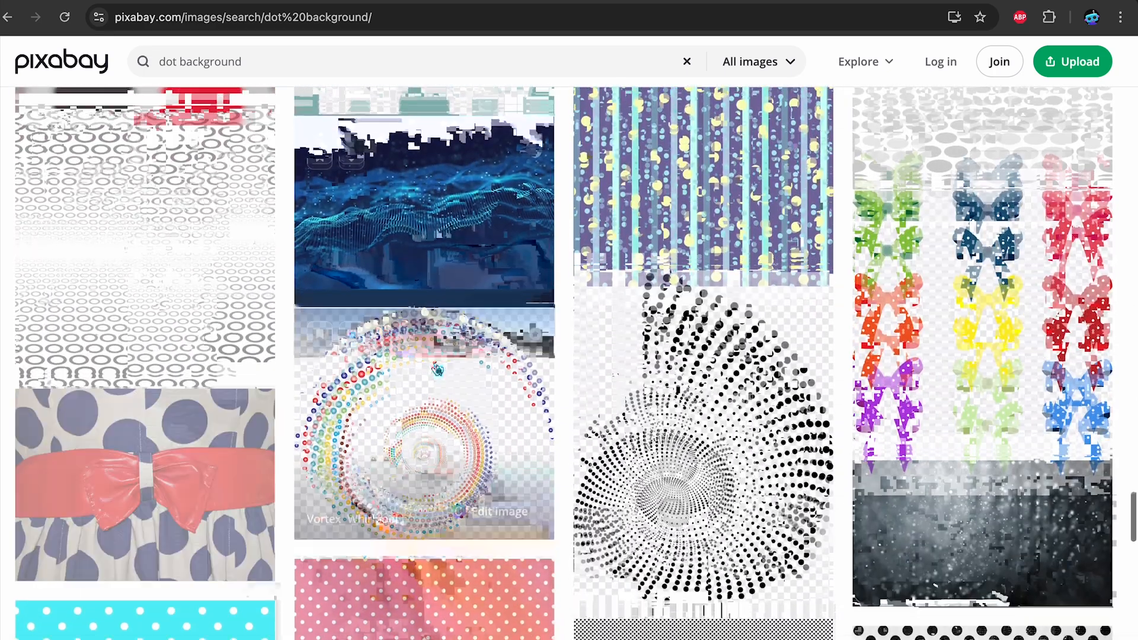
scroll(437, 369, down, 2)
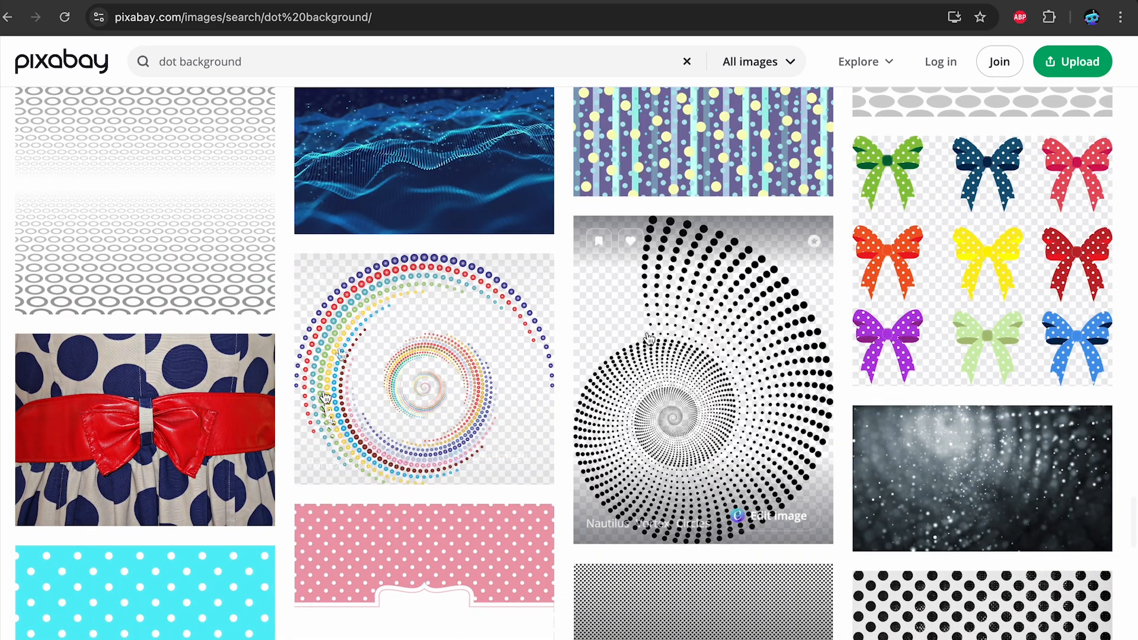
click(425, 365)
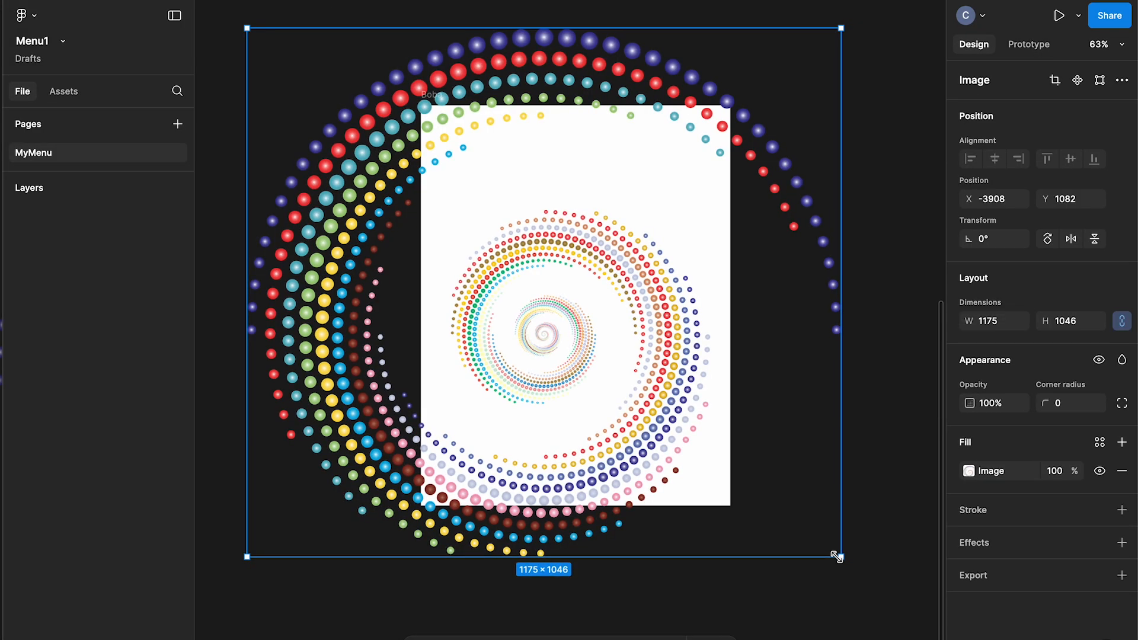
Step: Resize, rotate and position the dotted-spiral image over the top and right of the Boba frame
drag(836, 554, 564, 169)
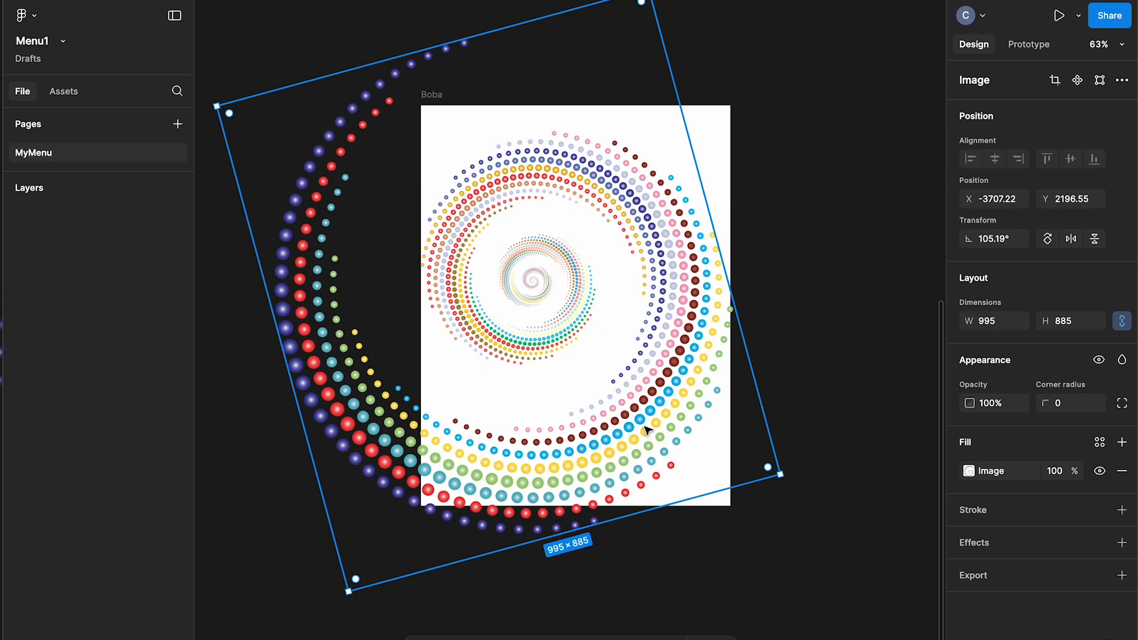
drag(647, 430, 568, 172)
scroll(568, 172, up, 5)
scroll(568, 172, left, 2)
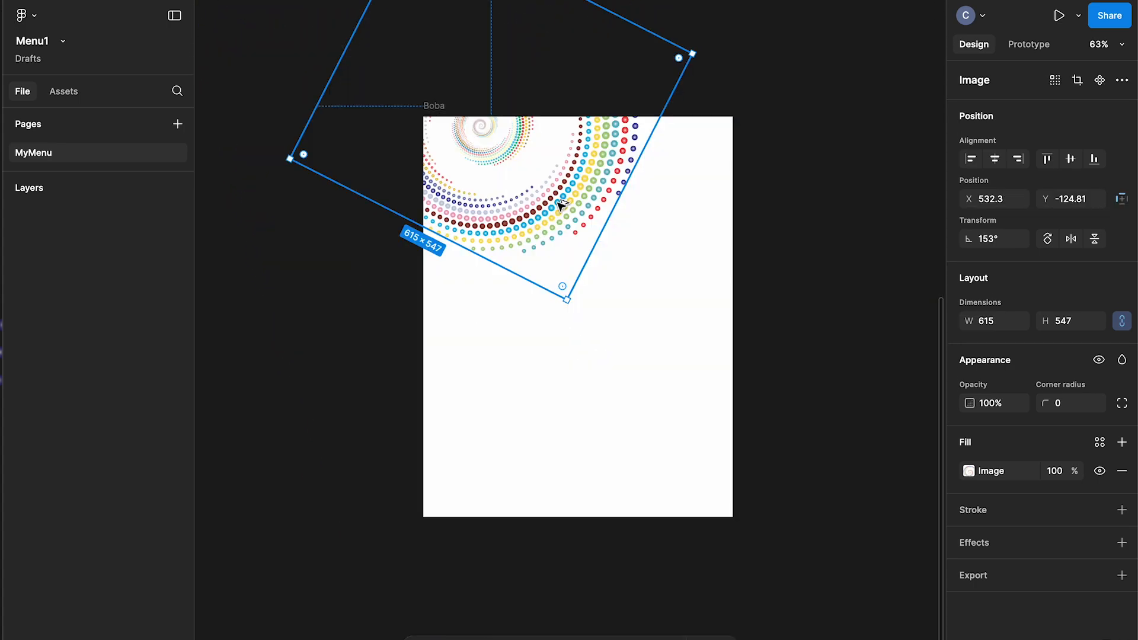
drag(569, 270, 649, 418)
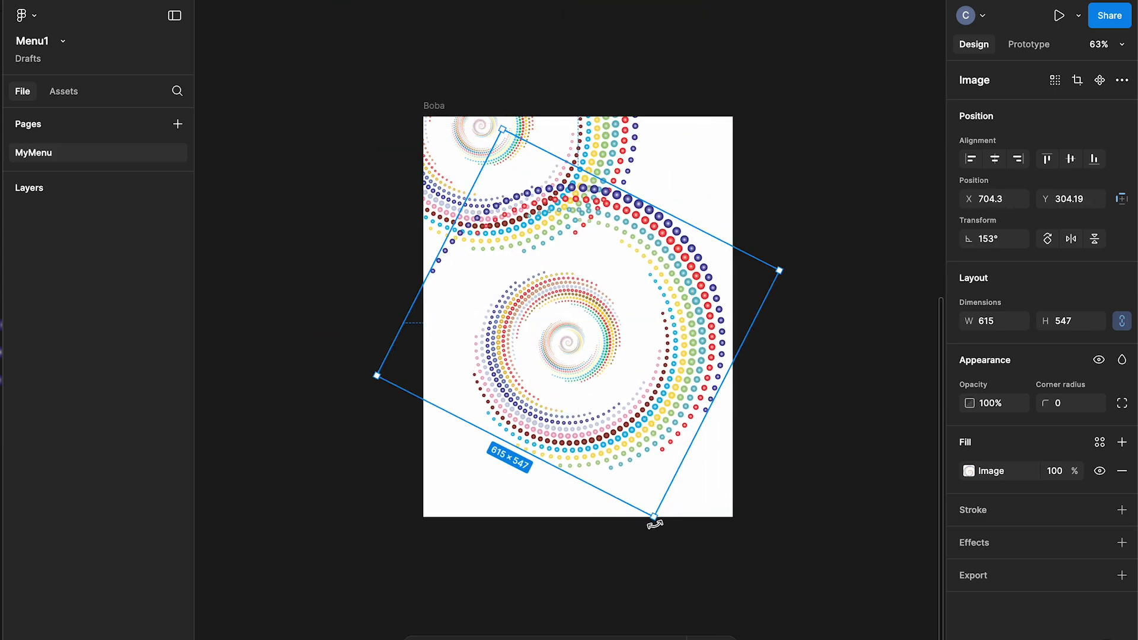
drag(656, 525, 653, 196)
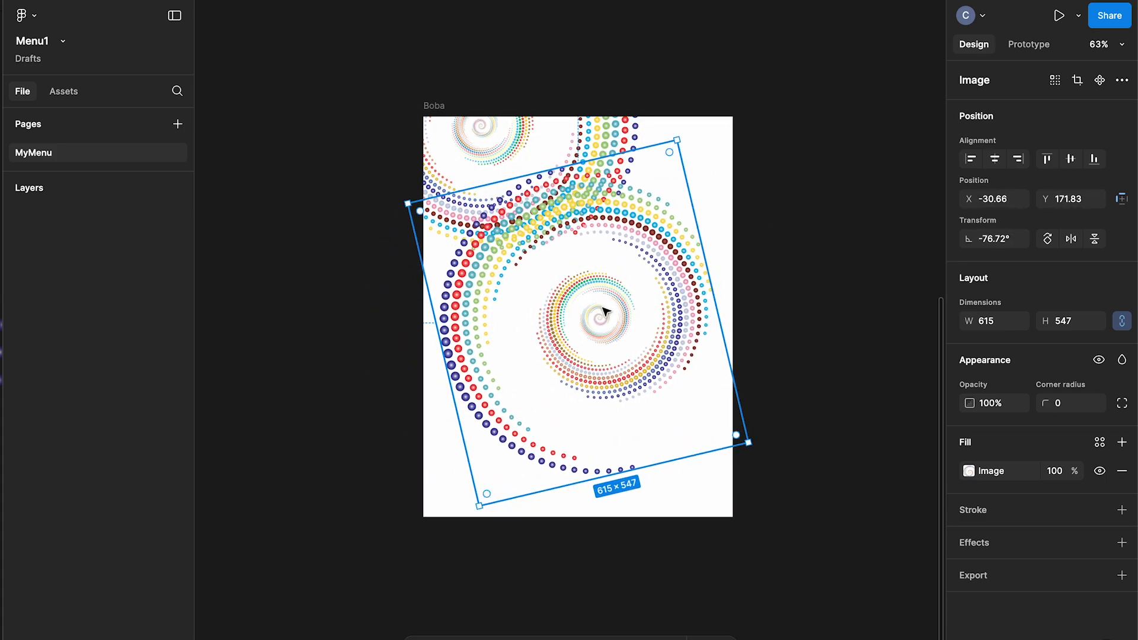
drag(605, 311, 754, 342)
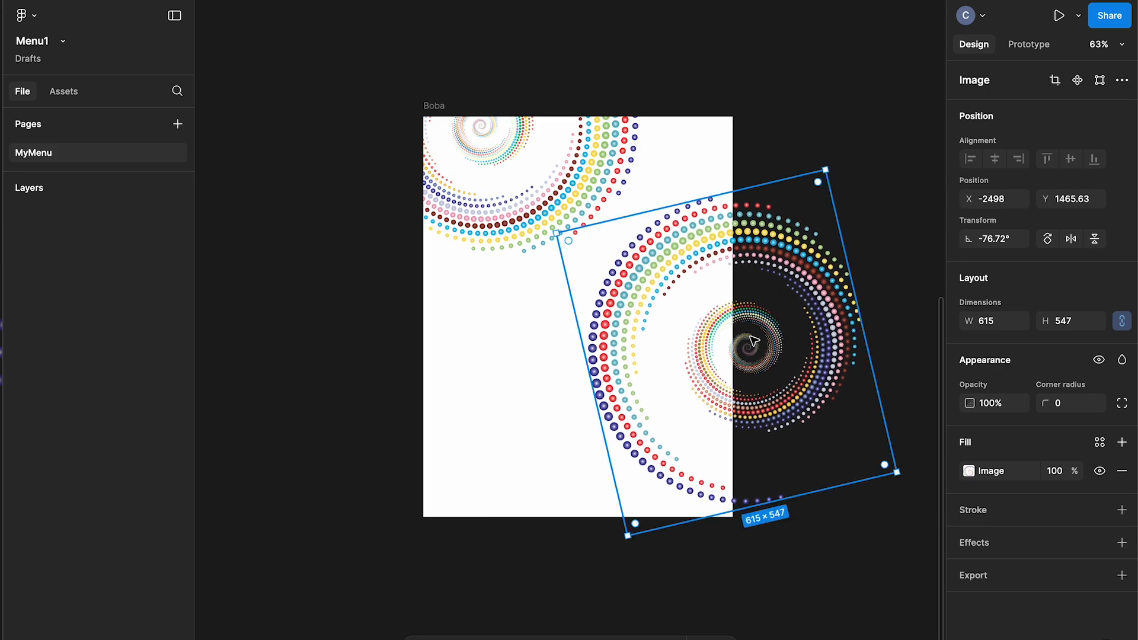
drag(828, 169, 836, 77)
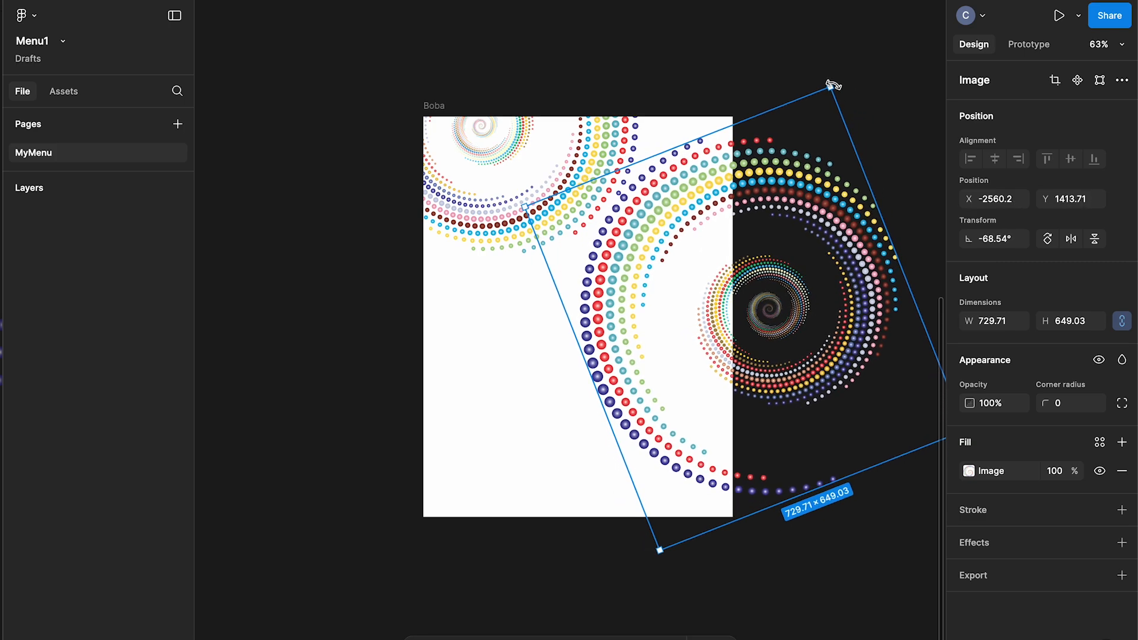
drag(643, 259, 666, 269)
Step: Duplicate the spiral into the bottom-left corner, rotate the copy, and draw a text box across the top
click(473, 207)
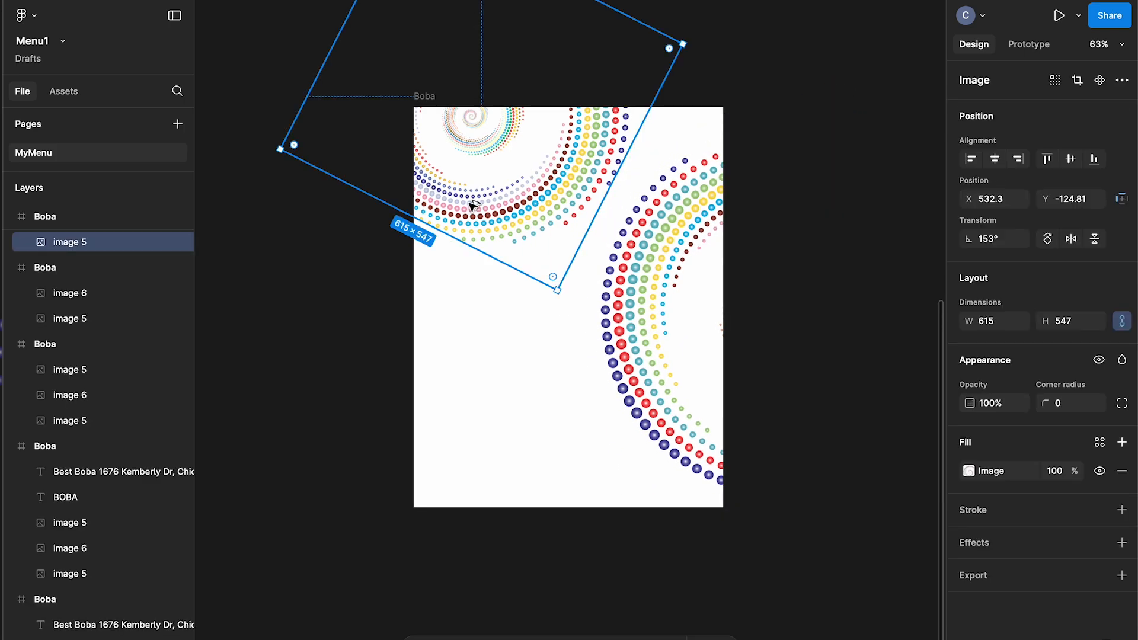
drag(469, 237, 448, 472)
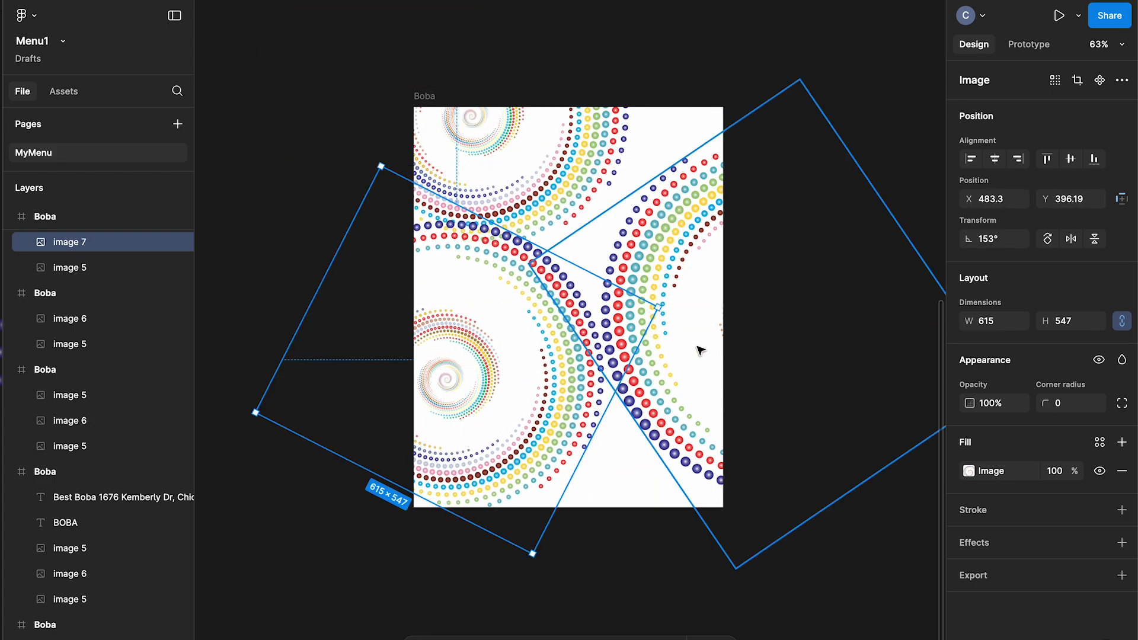
drag(665, 310, 443, 425)
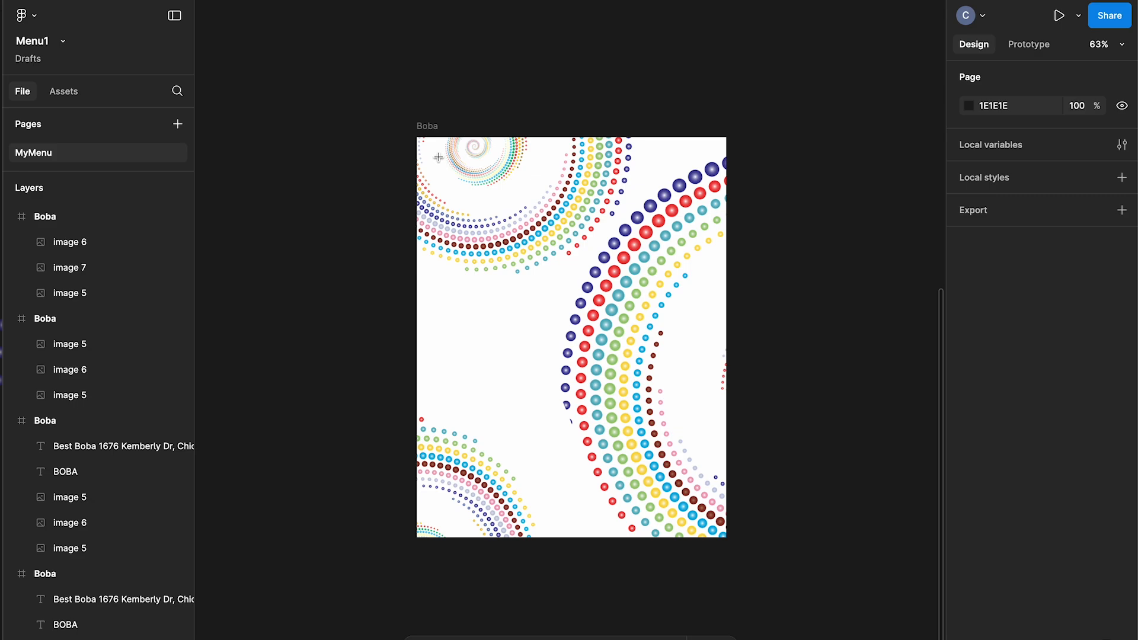
drag(439, 157, 704, 253)
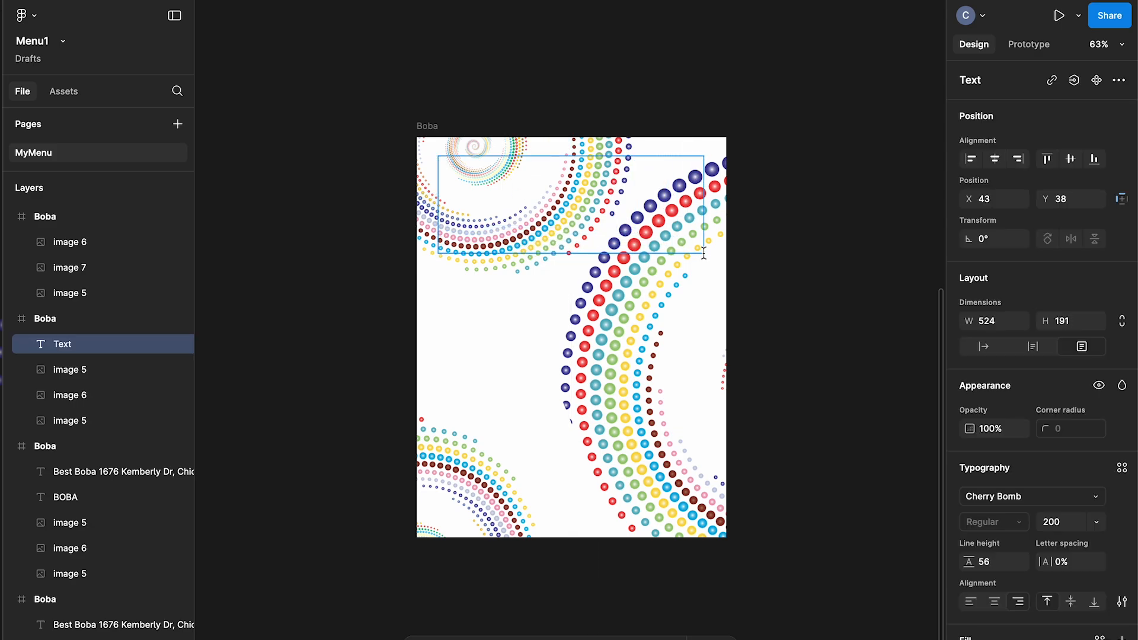
Step: Type BOBA in Cherry Bomb and widen the text box to 554 so it fits one line
text(BO)
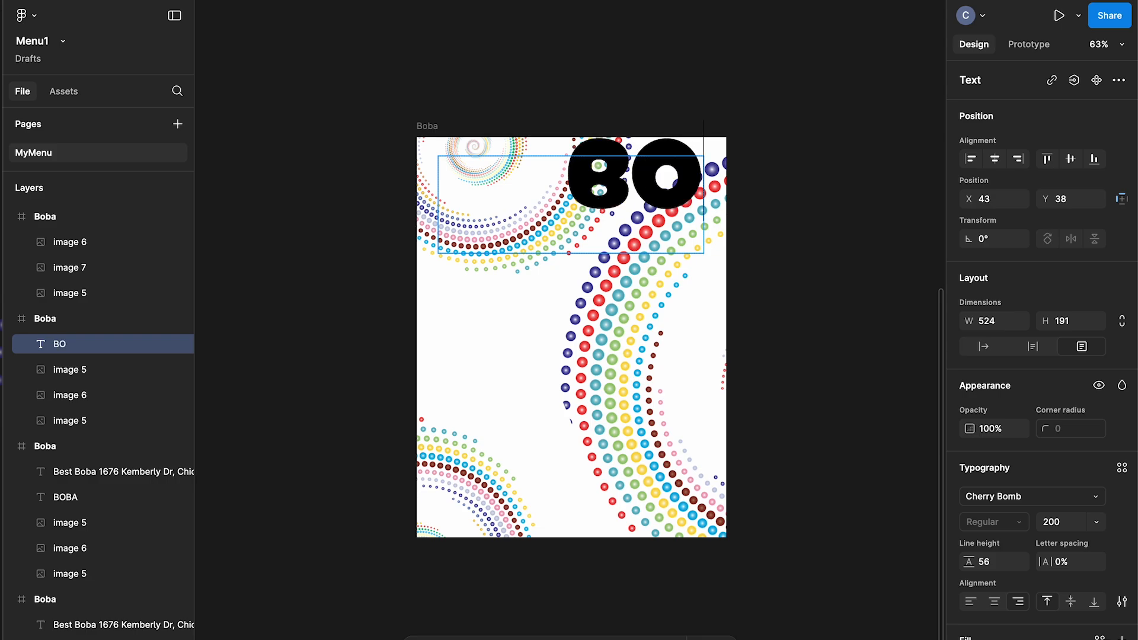
text(BA)
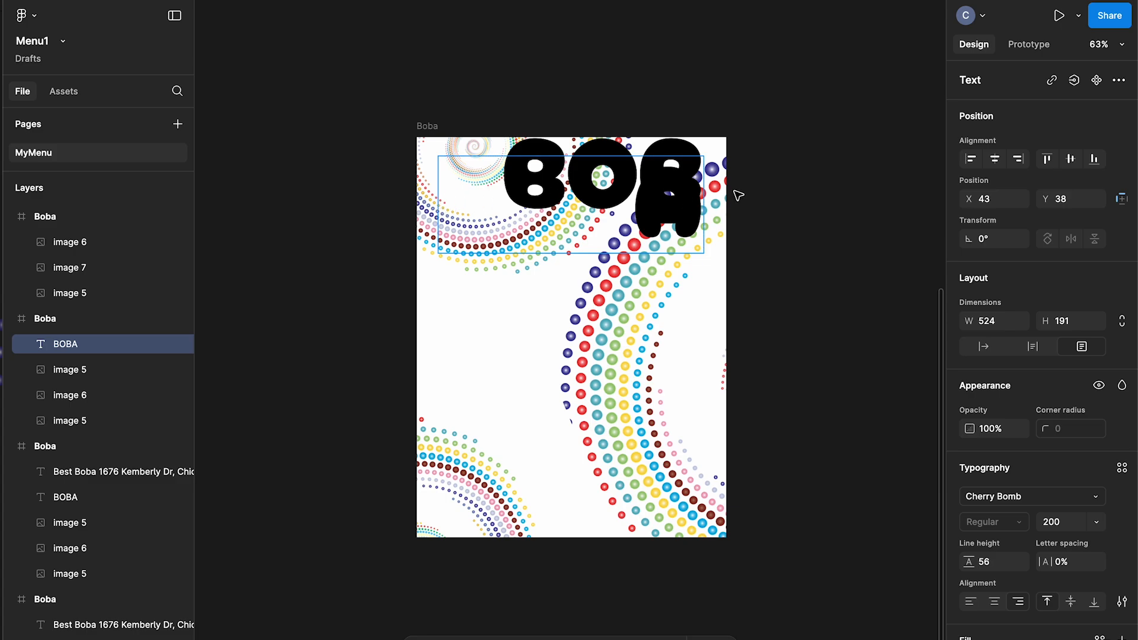
key(Escape)
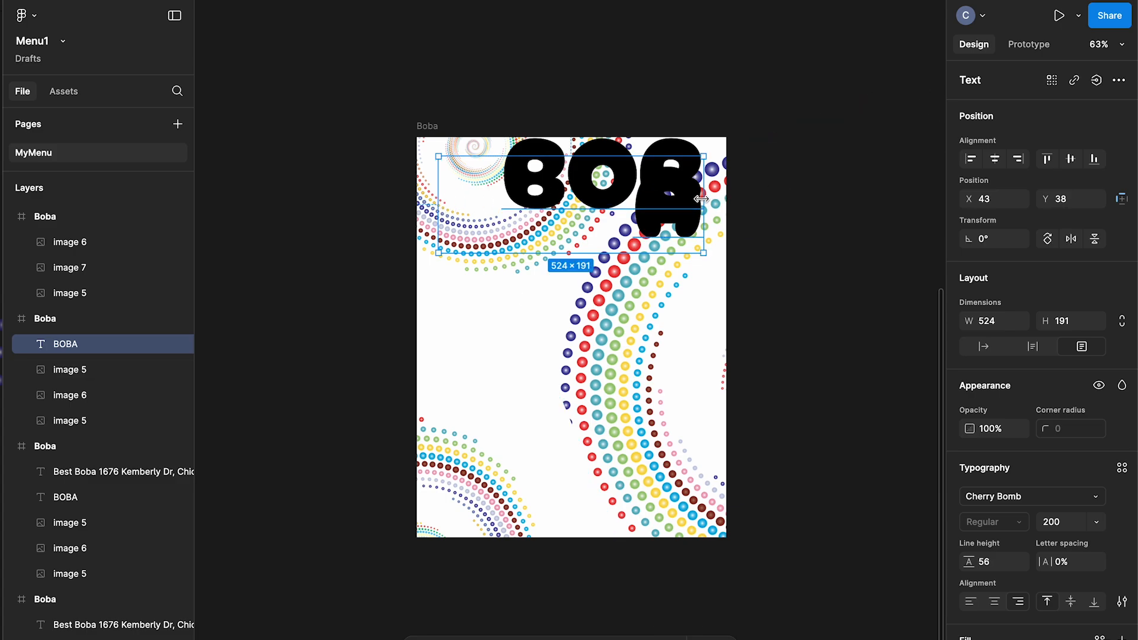
drag(715, 201, 657, 205)
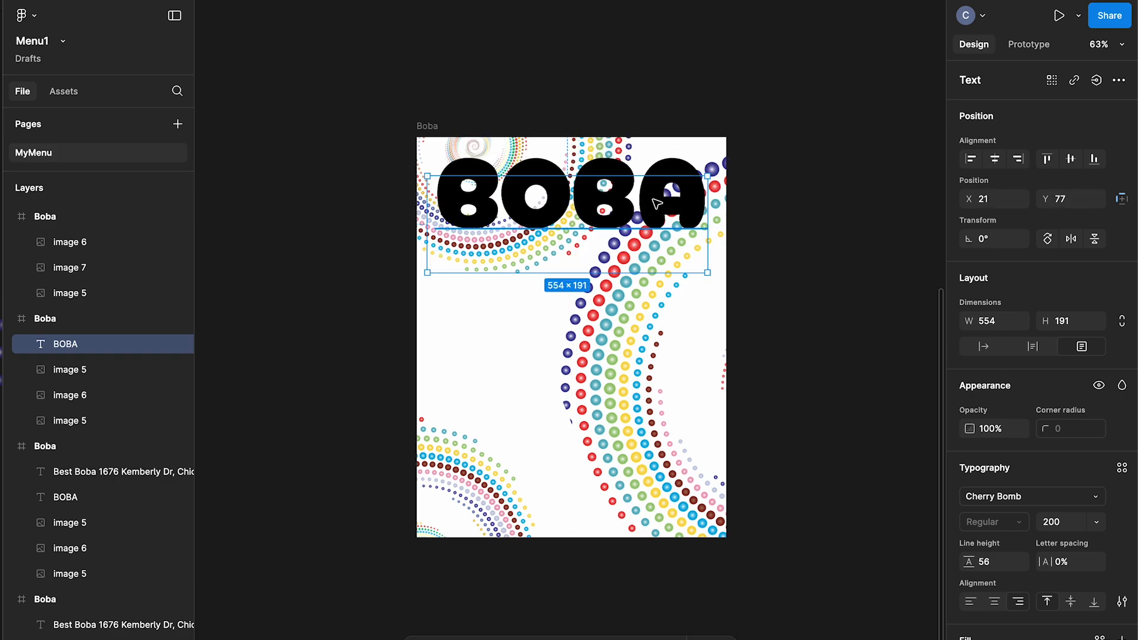
Step: Check the title's font, then fill the BOBA title with pink E9407A
click(1010, 501)
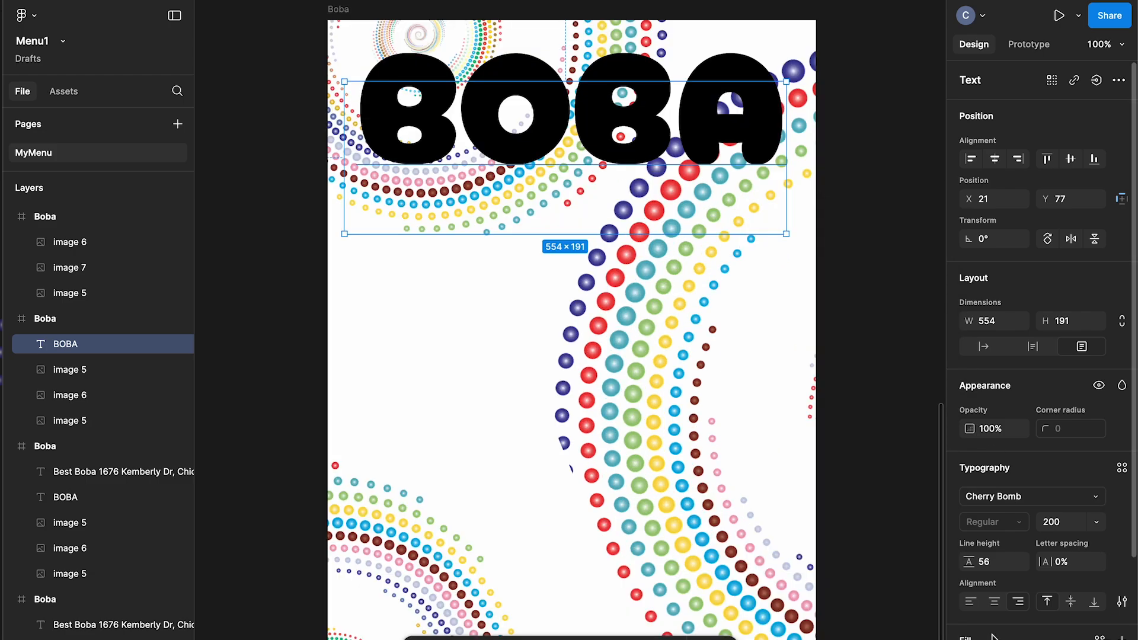
scroll(991, 633, down, 3)
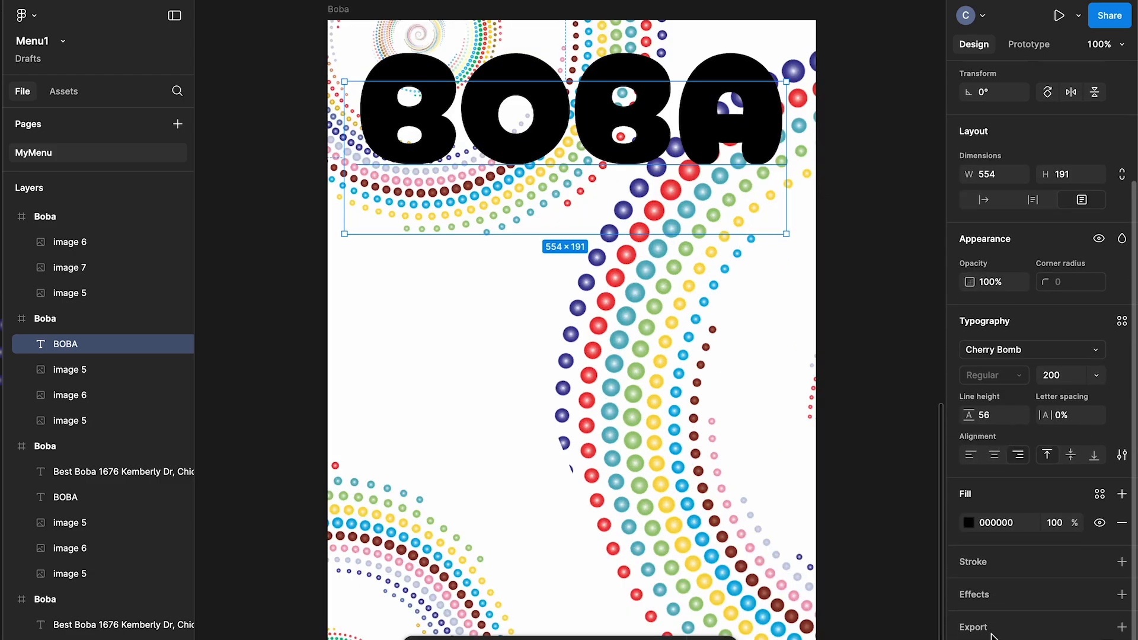
click(970, 523)
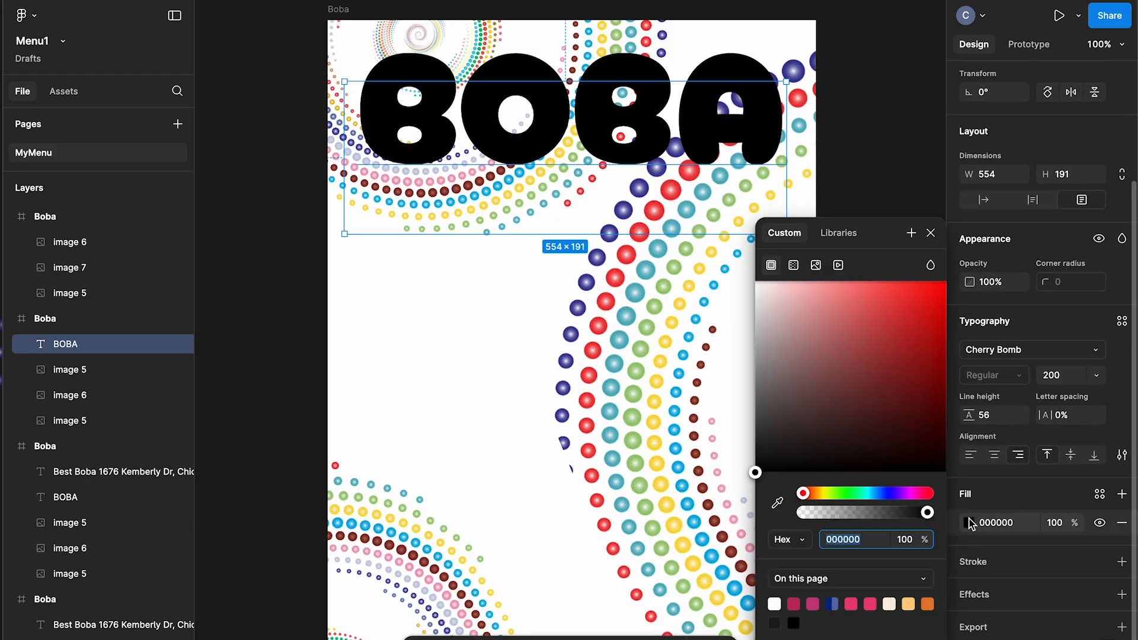
click(872, 604)
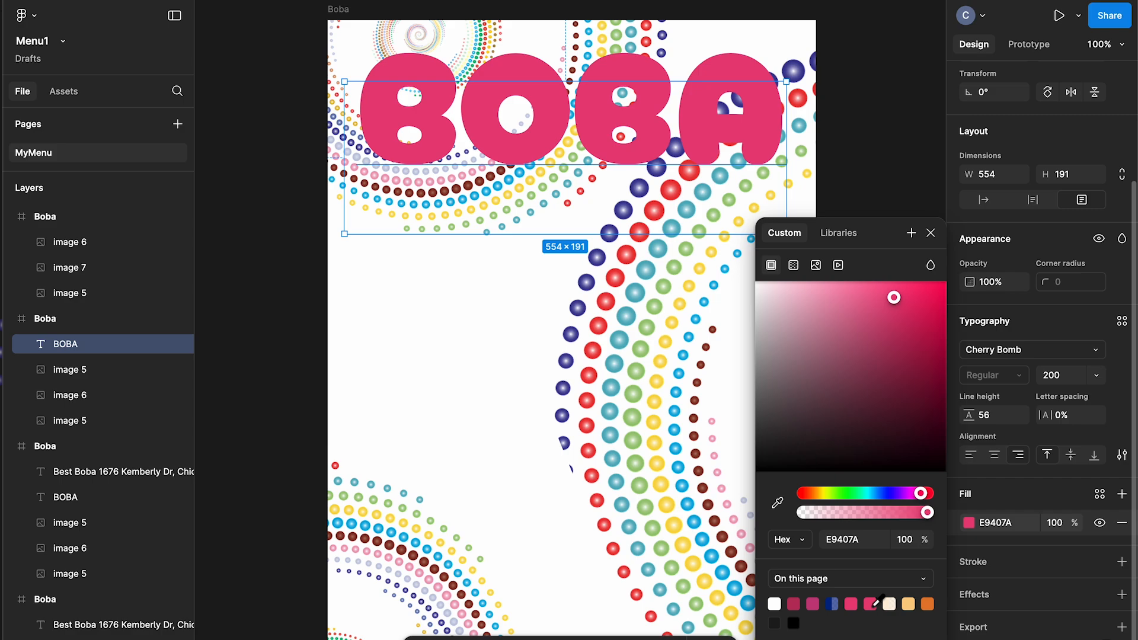
click(989, 597)
Step: Give the BOBA title a blue 012786 inner shadow at 64% with Y offset 0 and blur 20
click(989, 596)
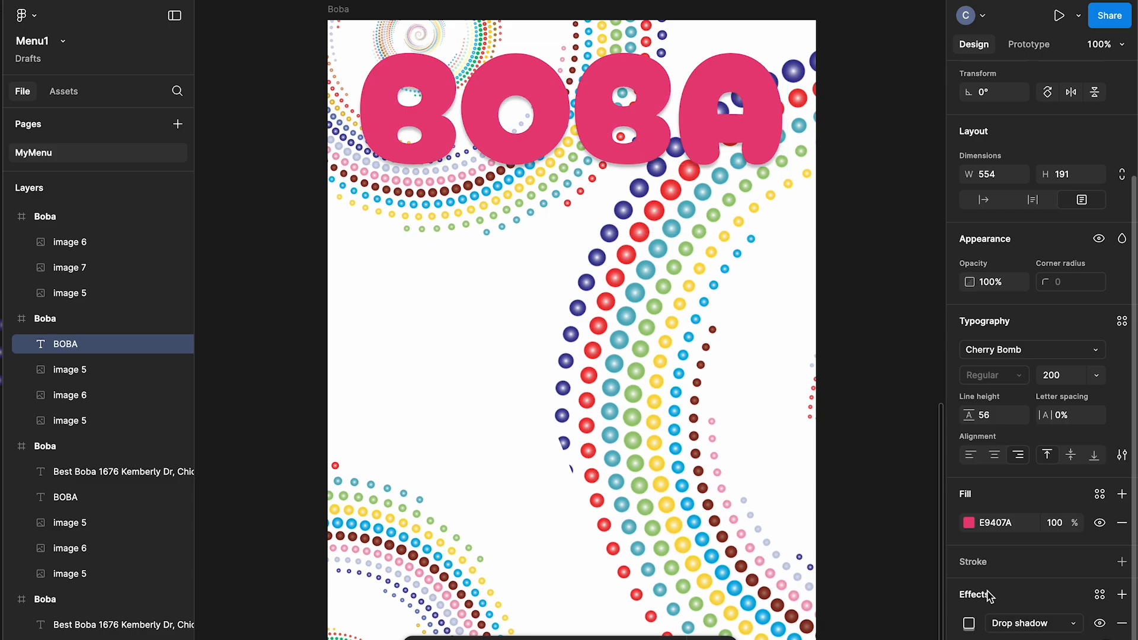
scroll(989, 596, down, 1)
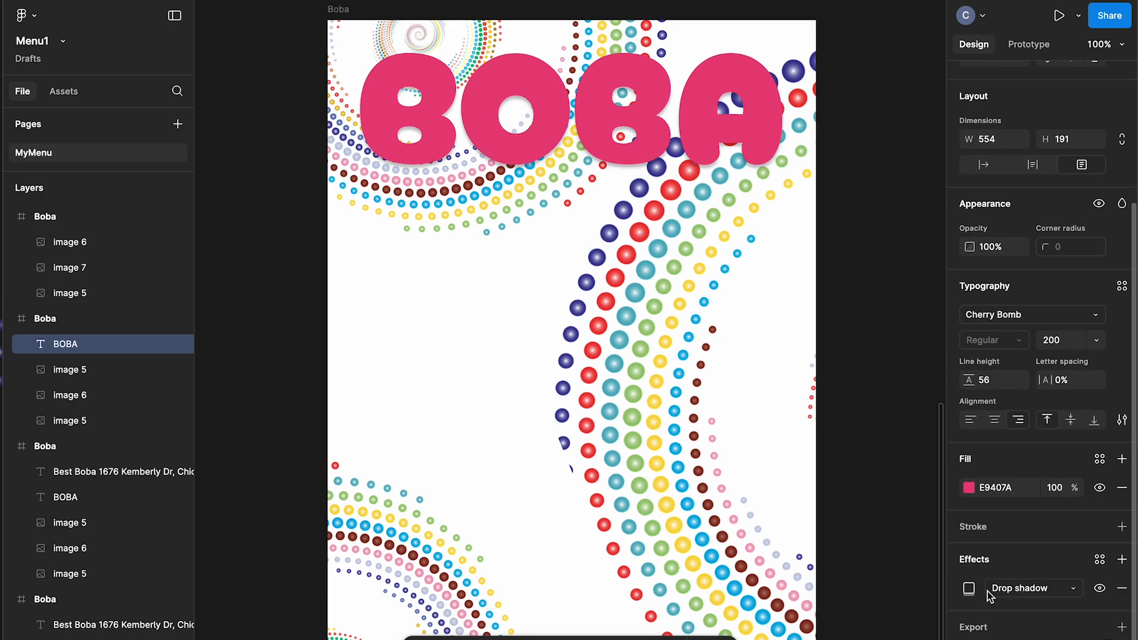
click(1074, 590)
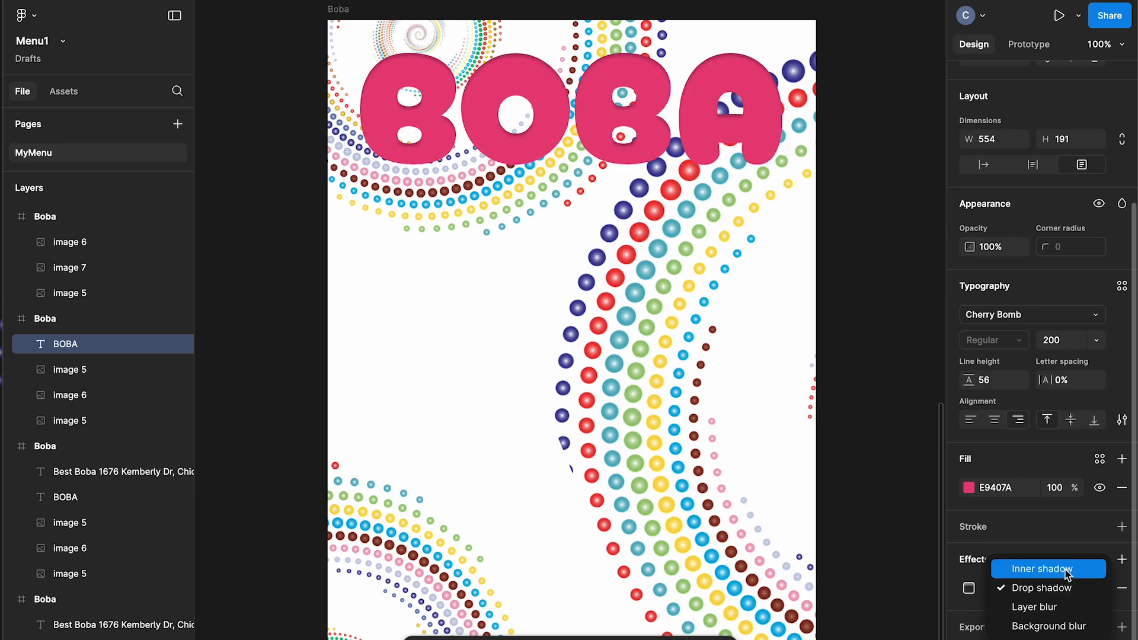
click(1067, 571)
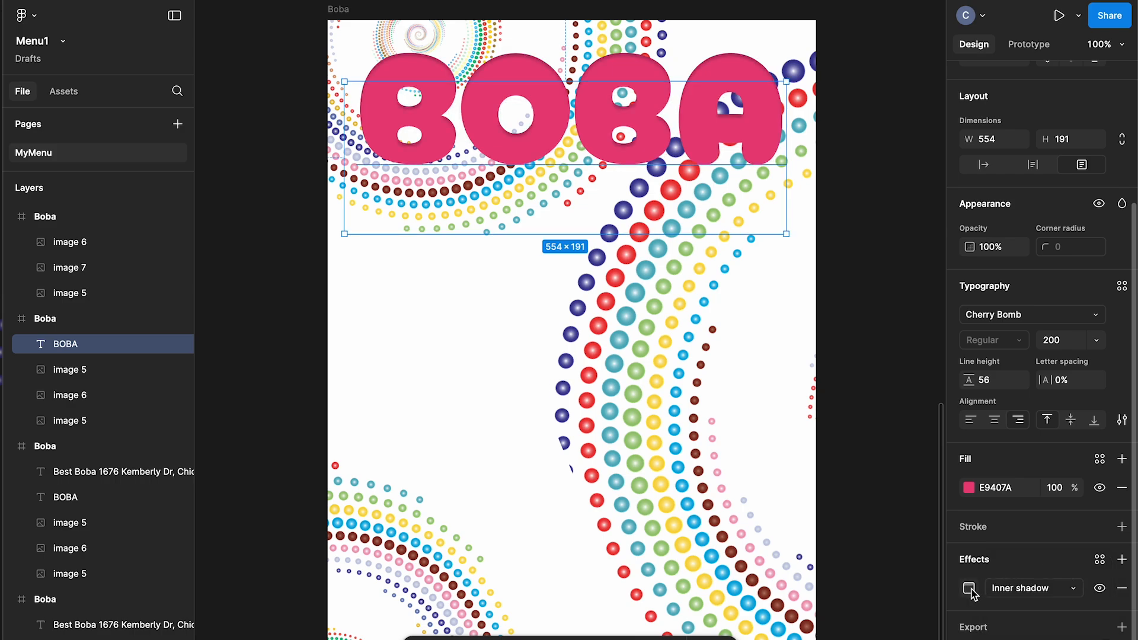
click(970, 588)
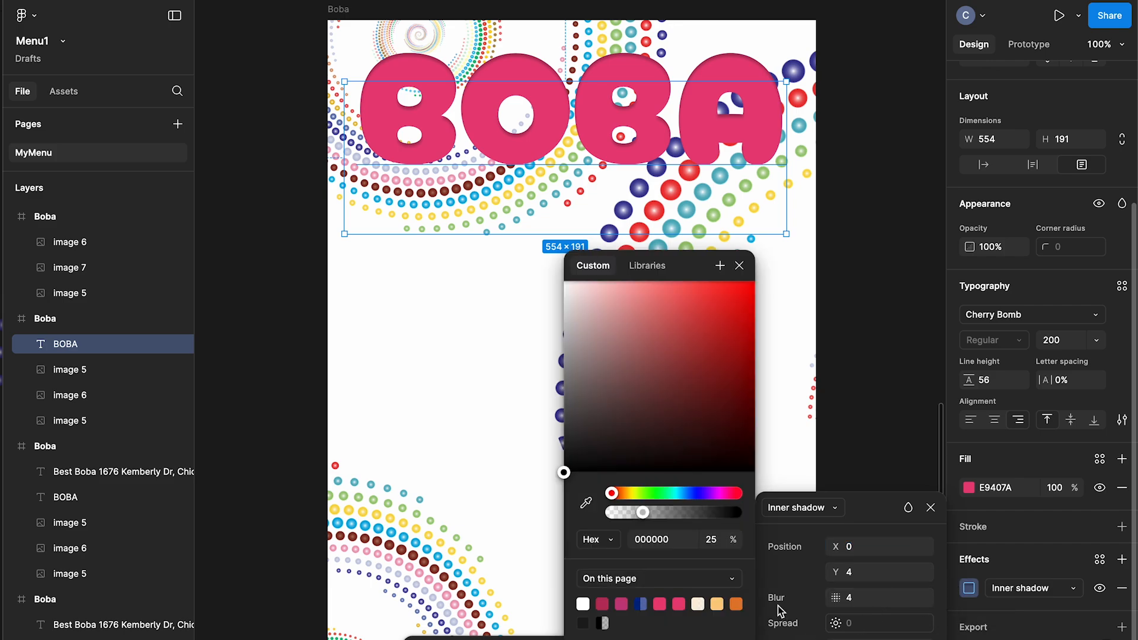
click(642, 604)
click(863, 573)
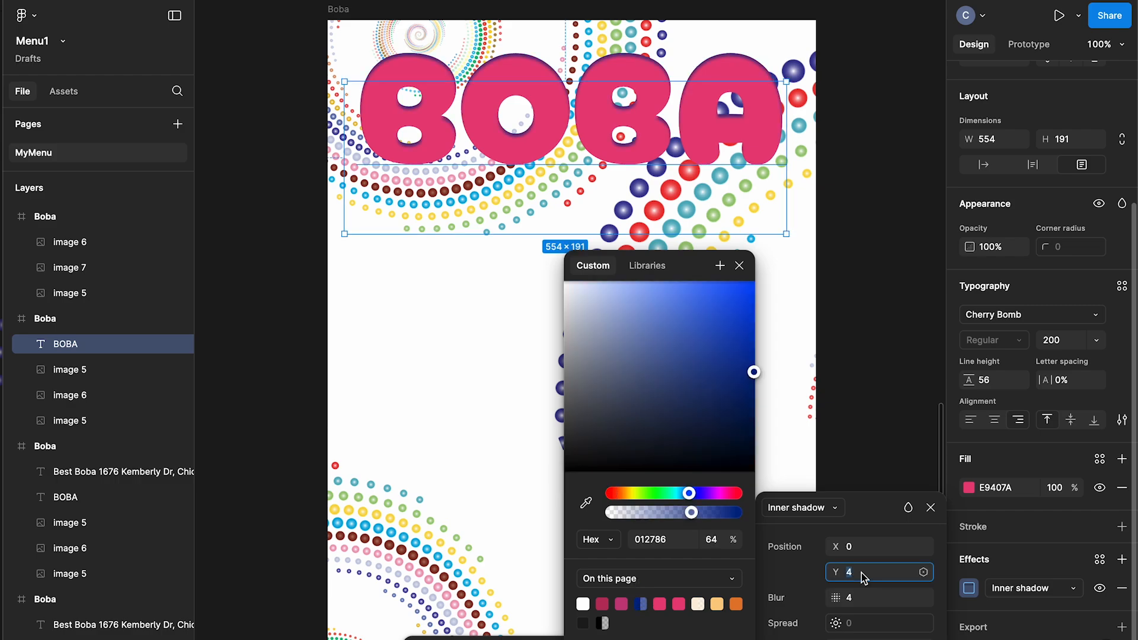
text(0)
key(Tab)
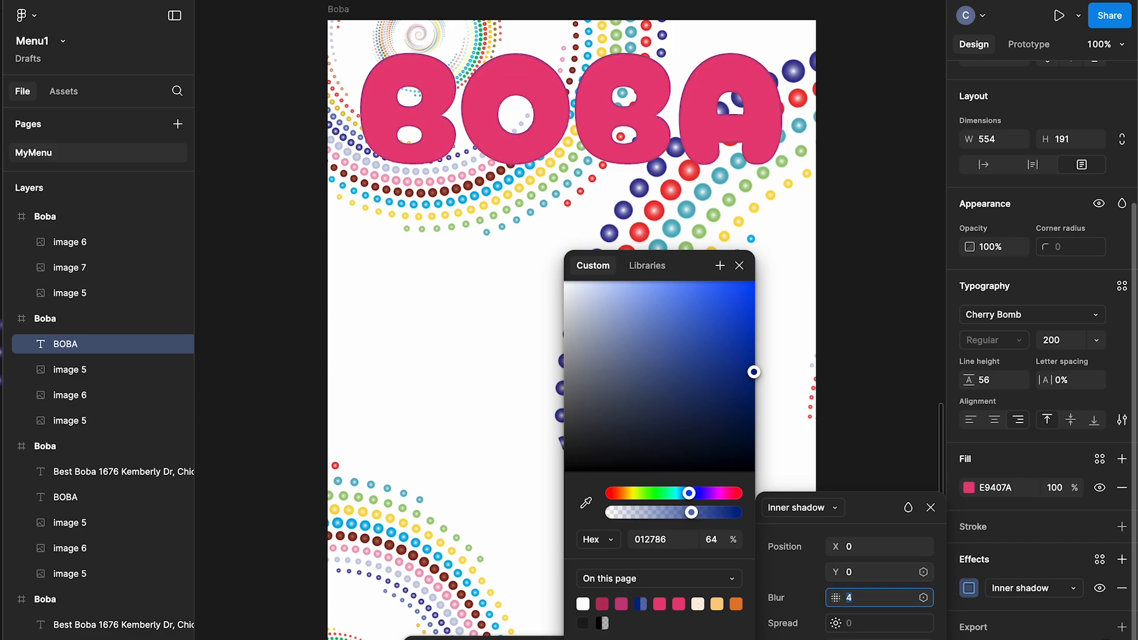
text(20)
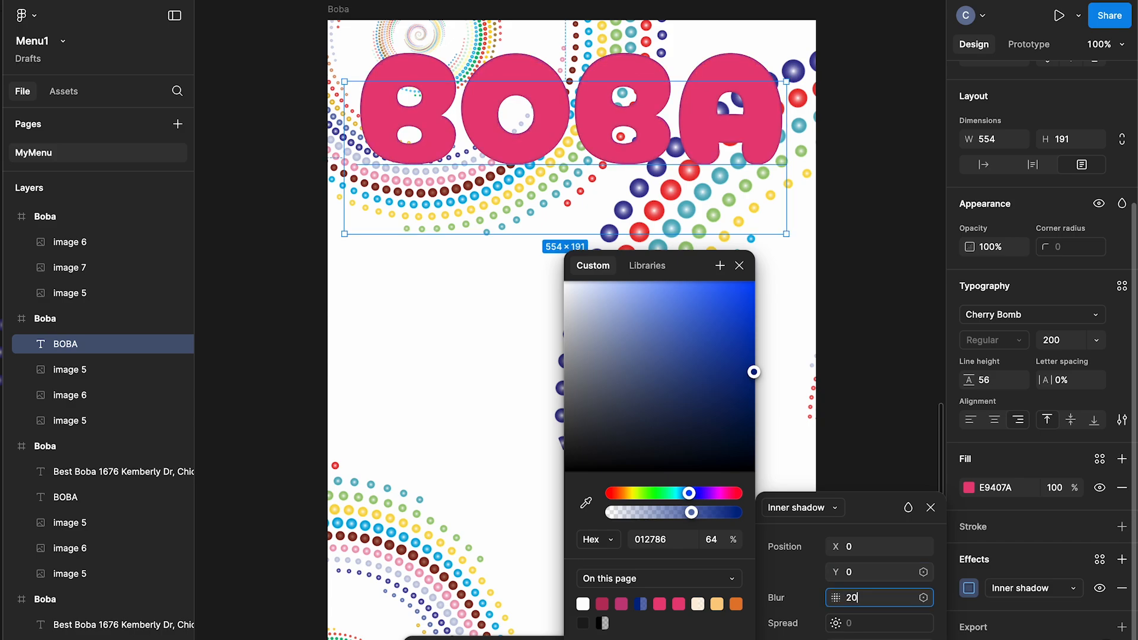
key(Tab)
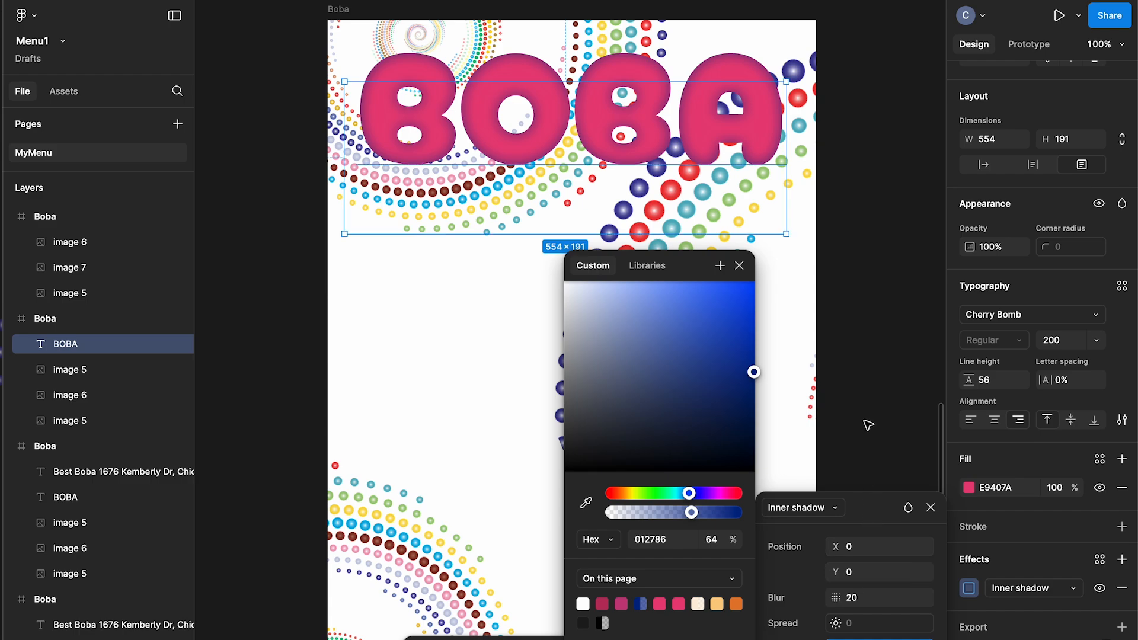
click(837, 394)
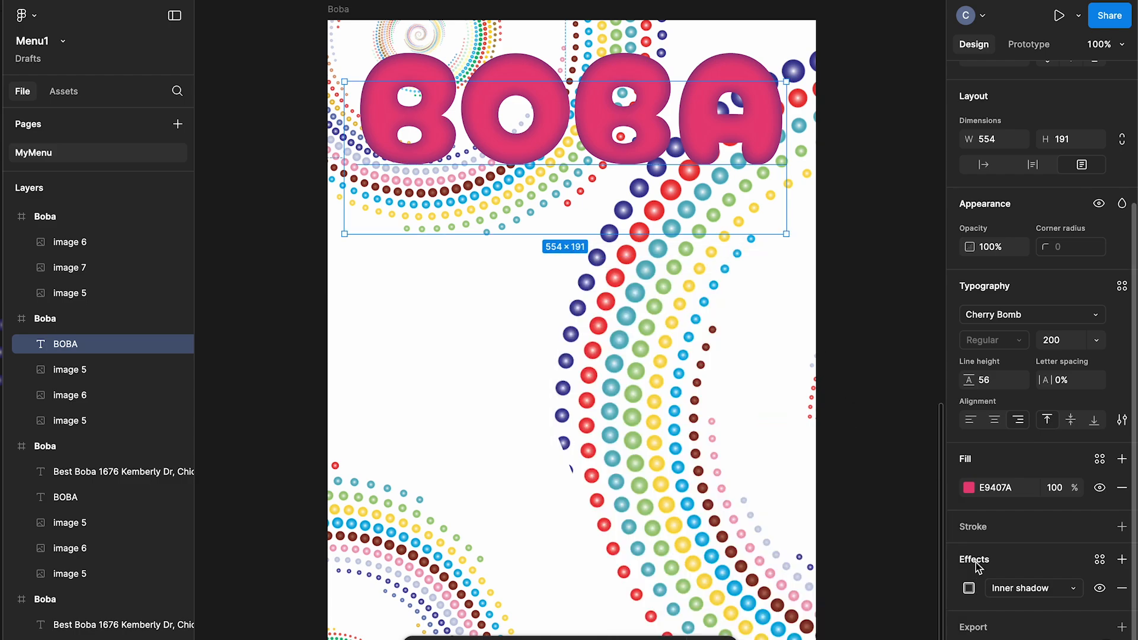
Step: Add a second effect to BOBA: a white 100% drop shadow with blur 20
click(1122, 560)
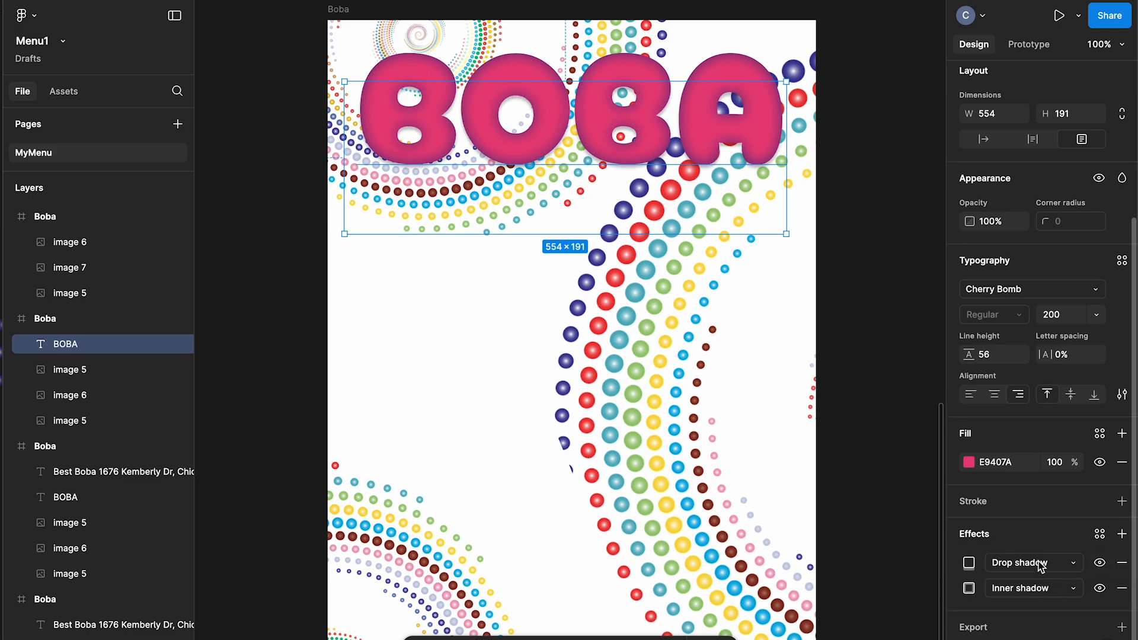
click(1041, 564)
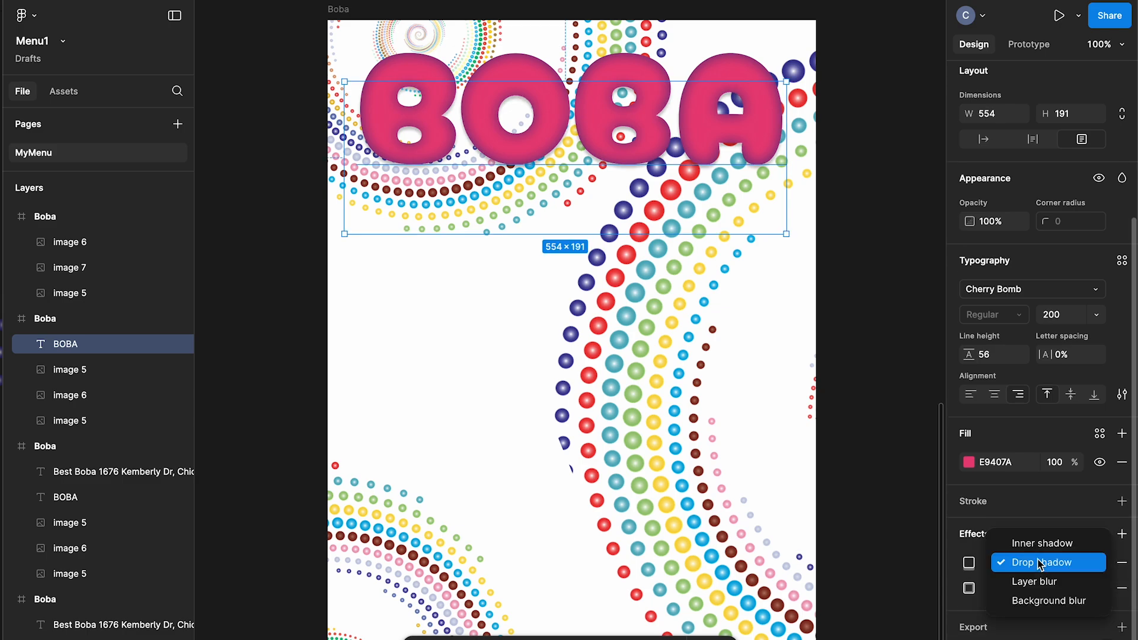
click(968, 565)
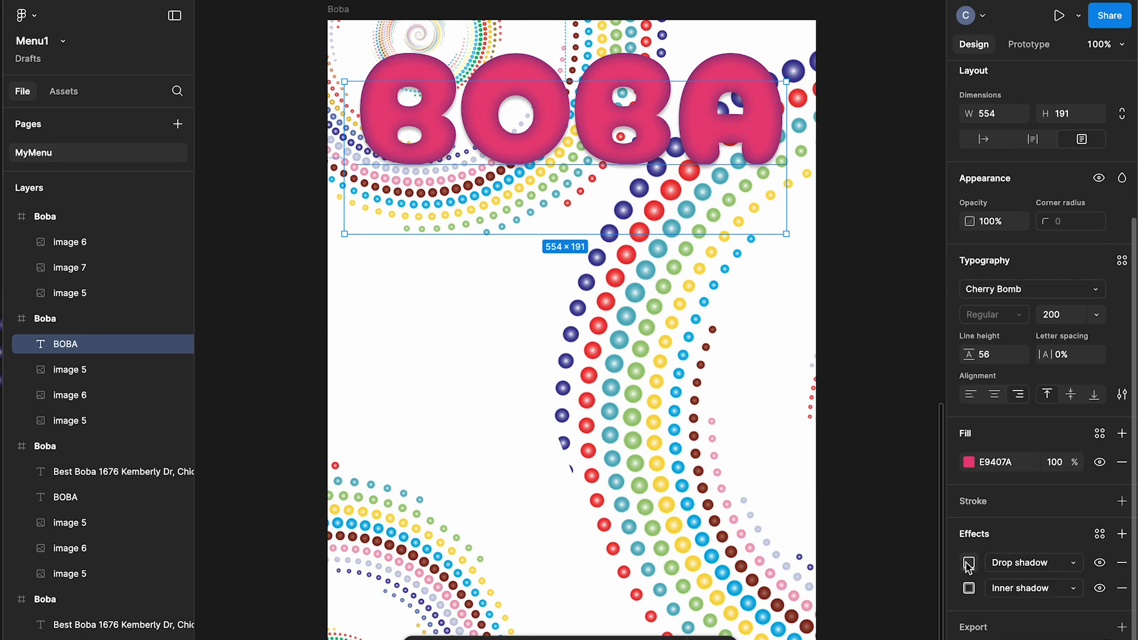
click(968, 565)
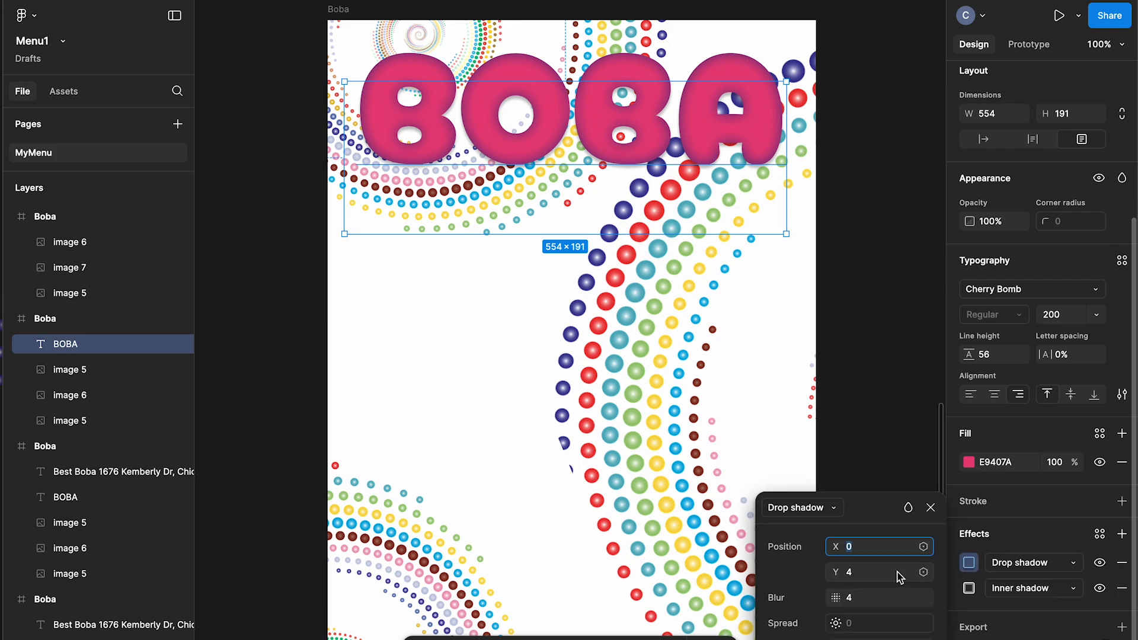
click(879, 599)
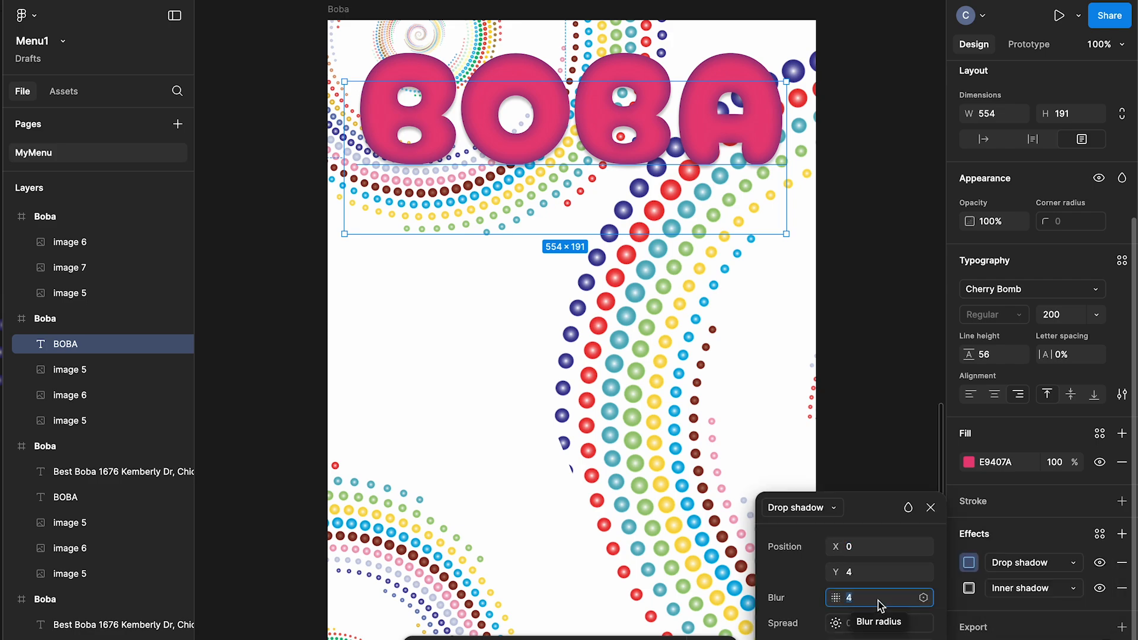
text(20)
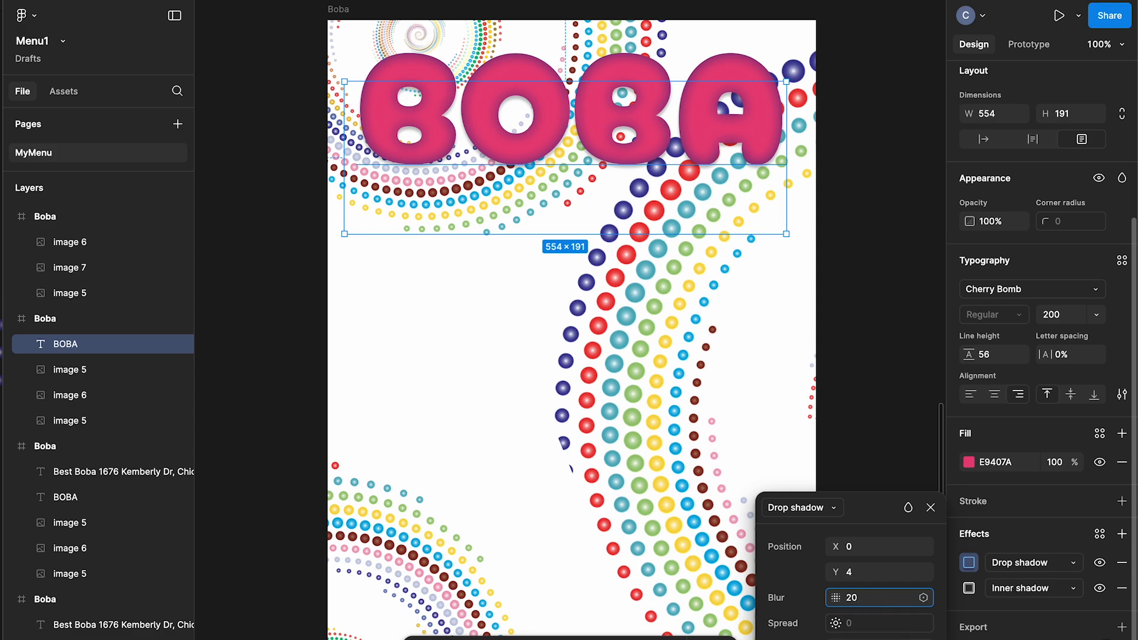
key(Return)
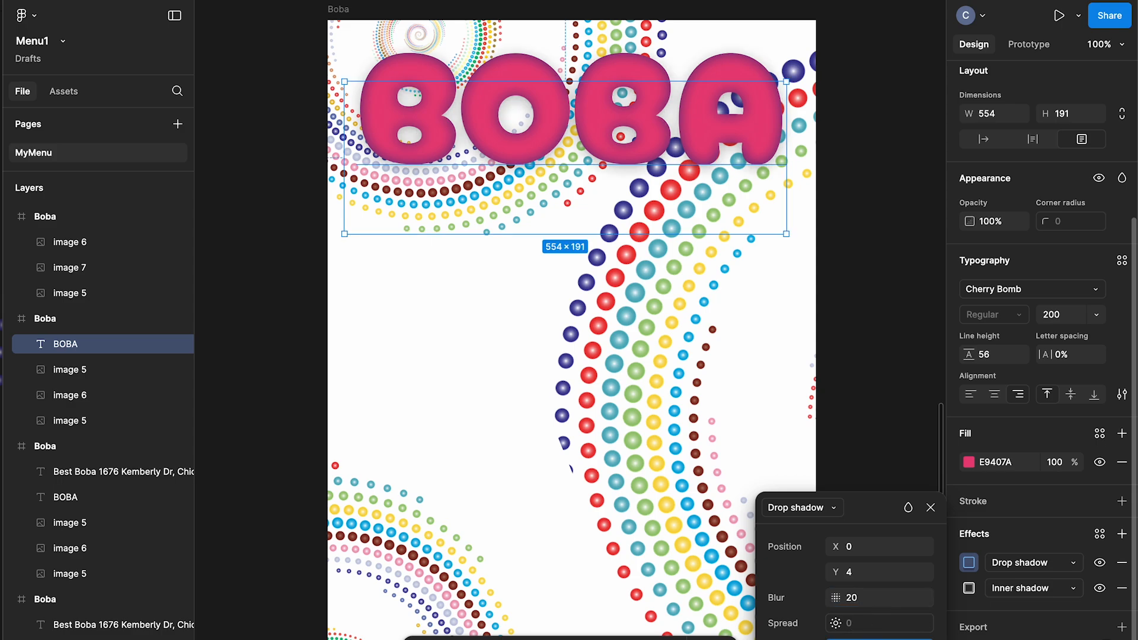
click(836, 639)
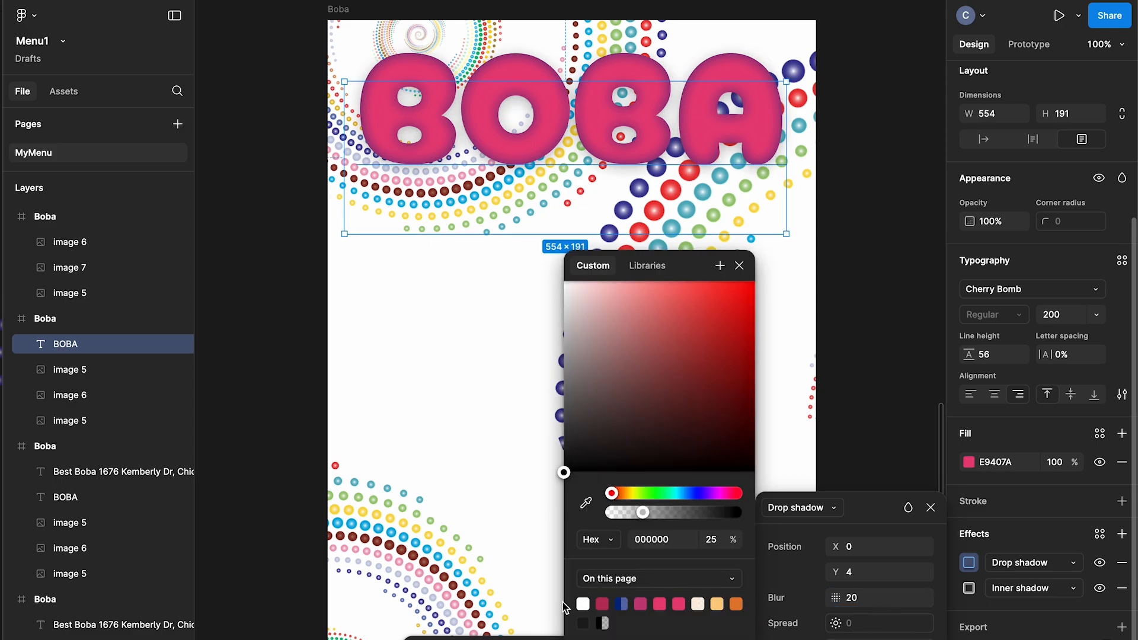
click(582, 603)
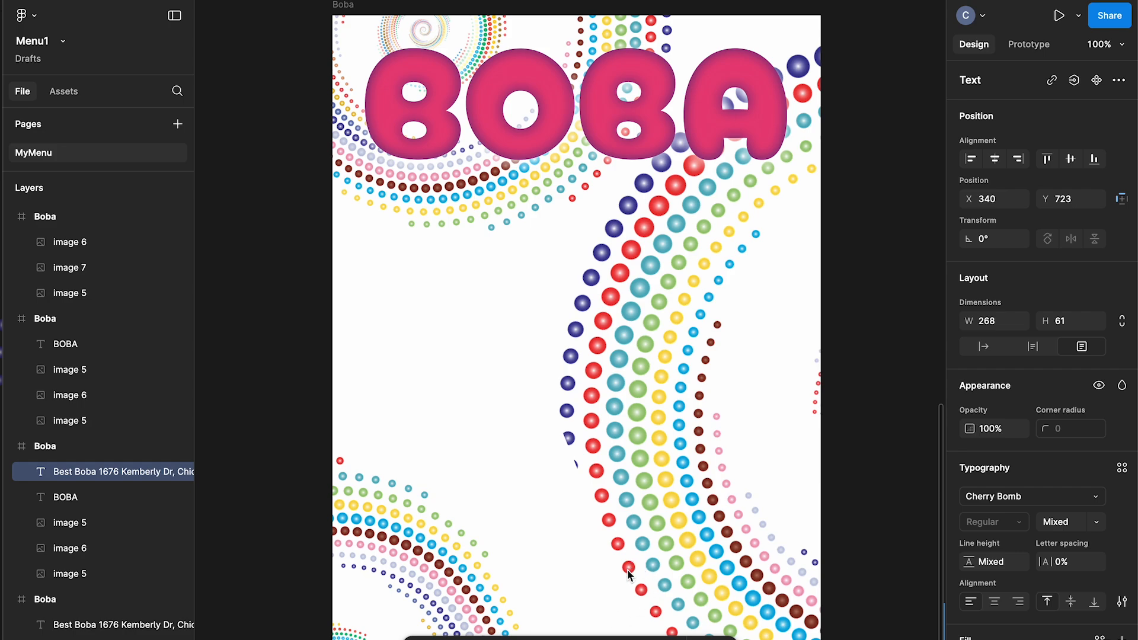
Step: Paste the Best Boba name and street address into a new text box in the bottom-right corner
key(t)
drag(624, 570, 819, 637)
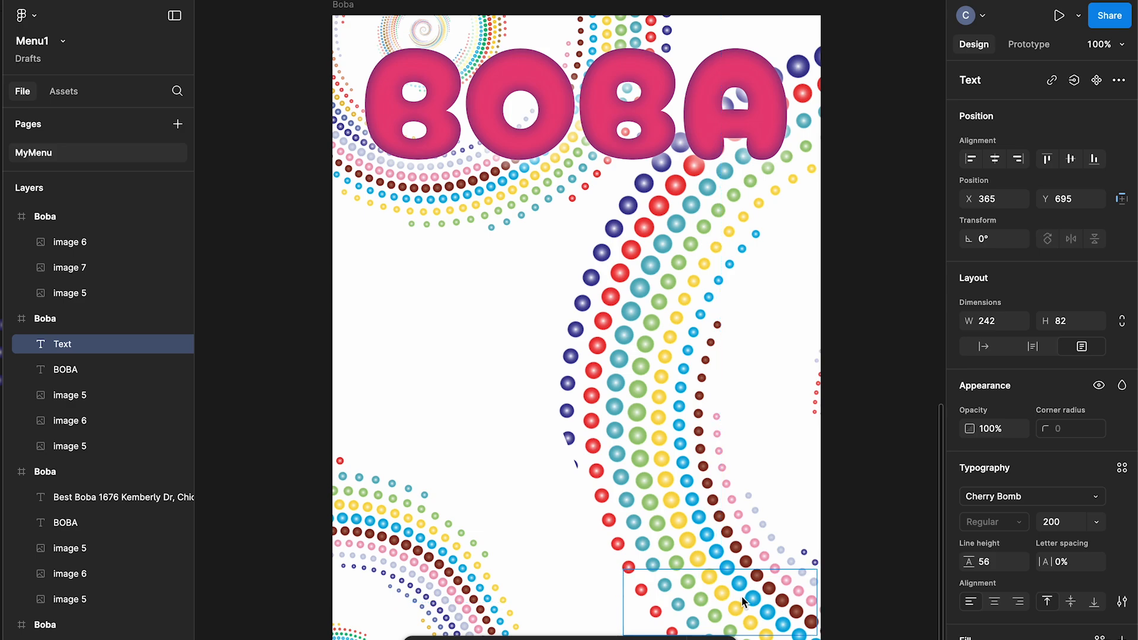
text(Best Boba 1676 Kemberly Dr, Chicago)
scroll(833, 578, down, 2)
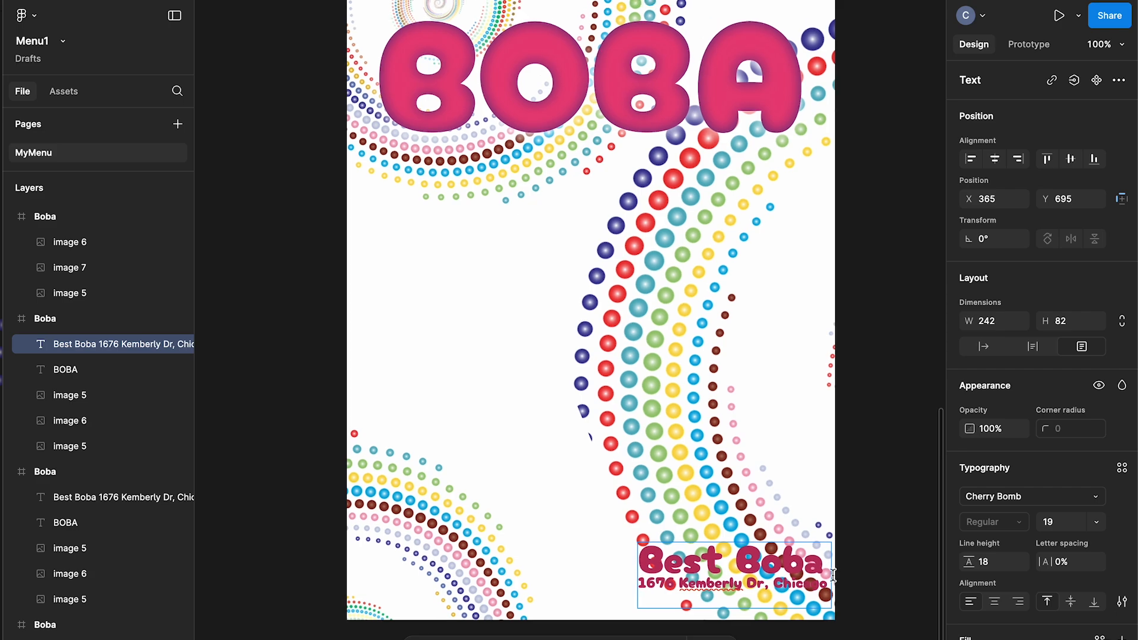
drag(762, 563, 748, 564)
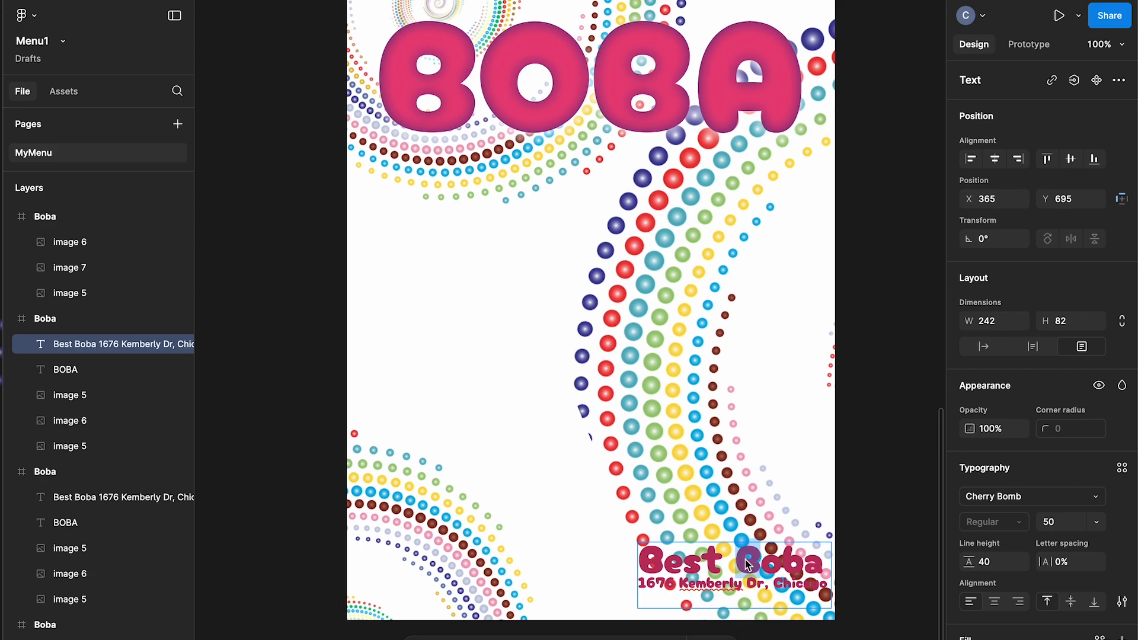
key(Escape)
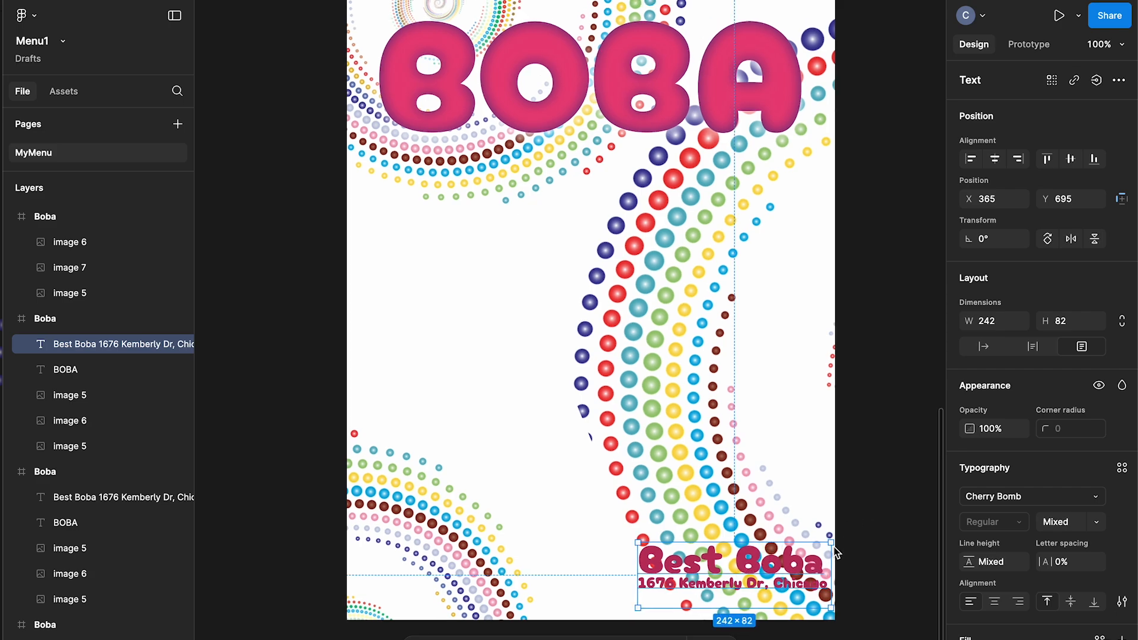
drag(766, 591, 769, 593)
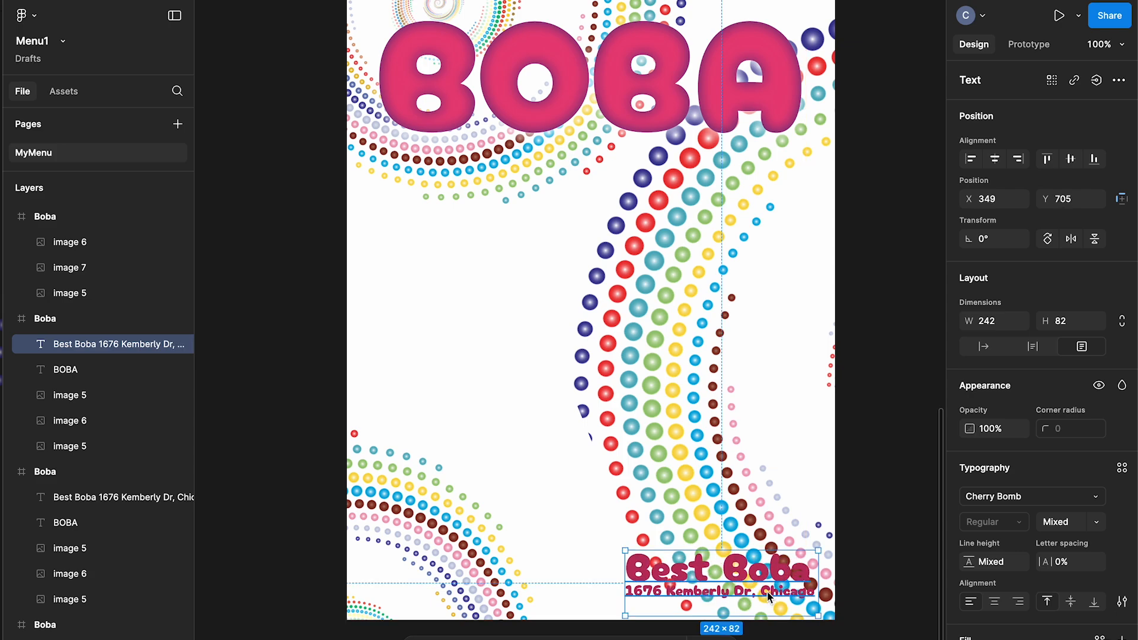
scroll(1055, 551, down, 3)
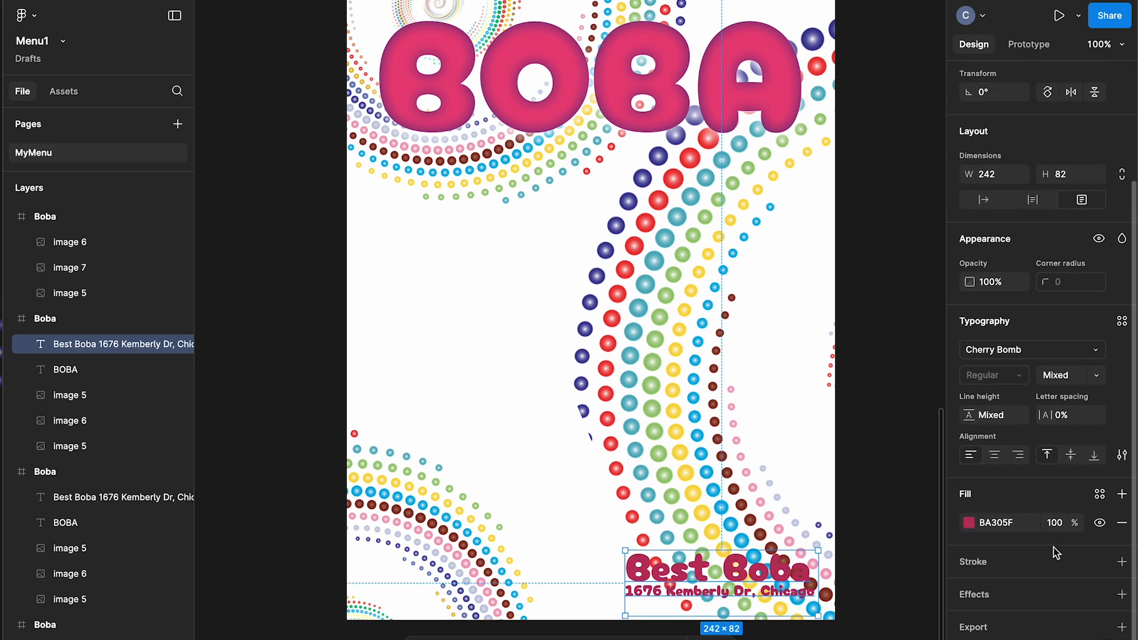
Step: Add a white 100% drop shadow with Plus lighter blend mode to the Best Boba text
click(1000, 601)
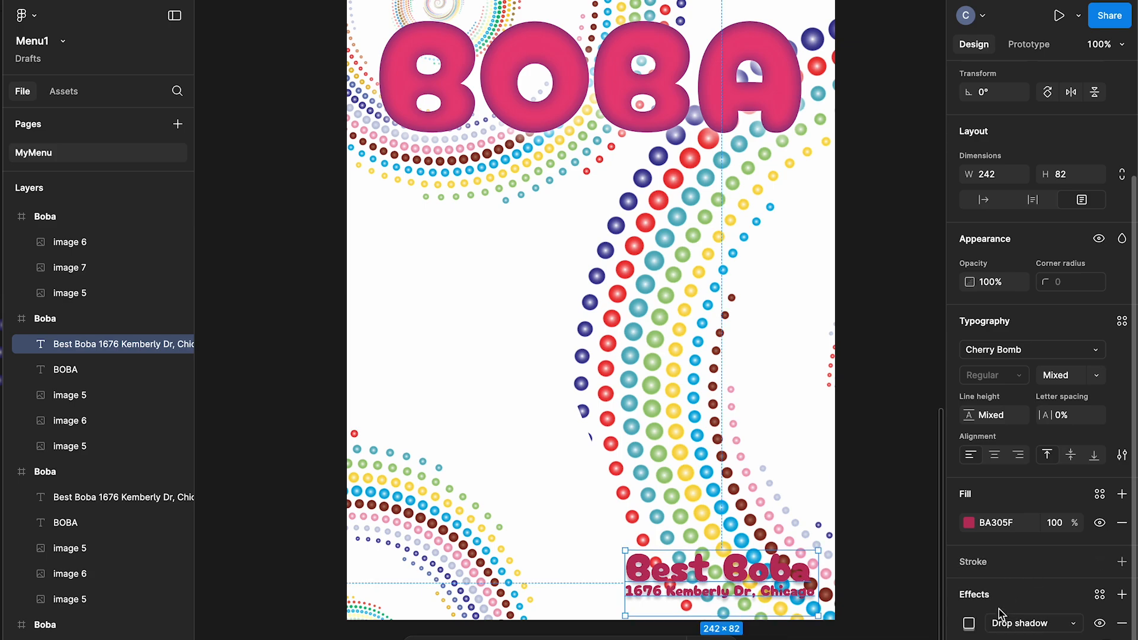
click(970, 623)
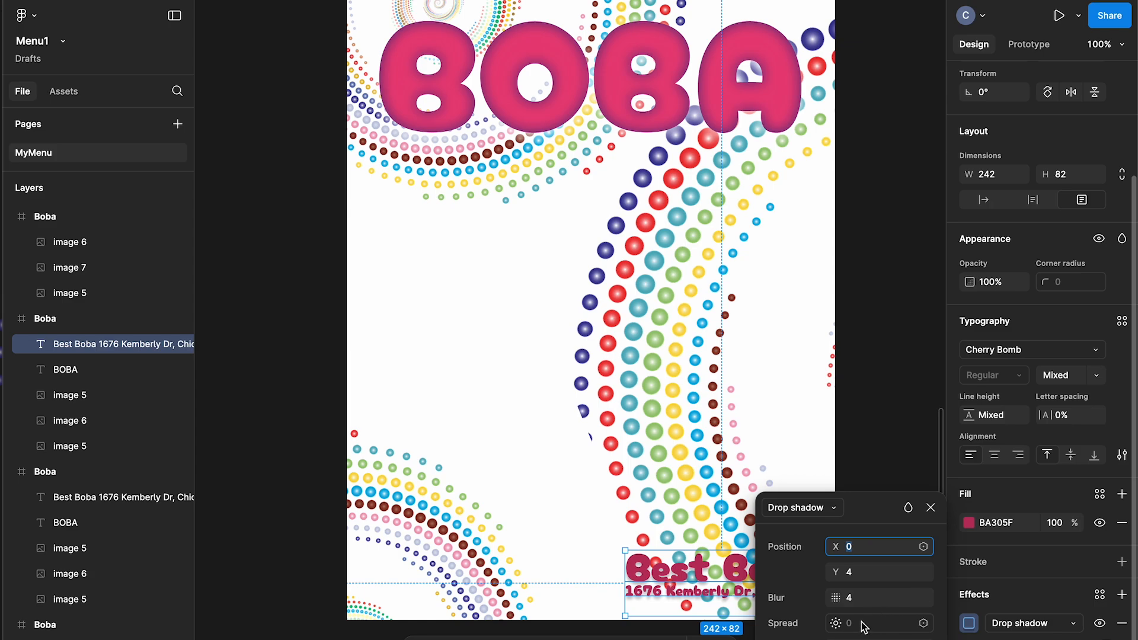
click(836, 639)
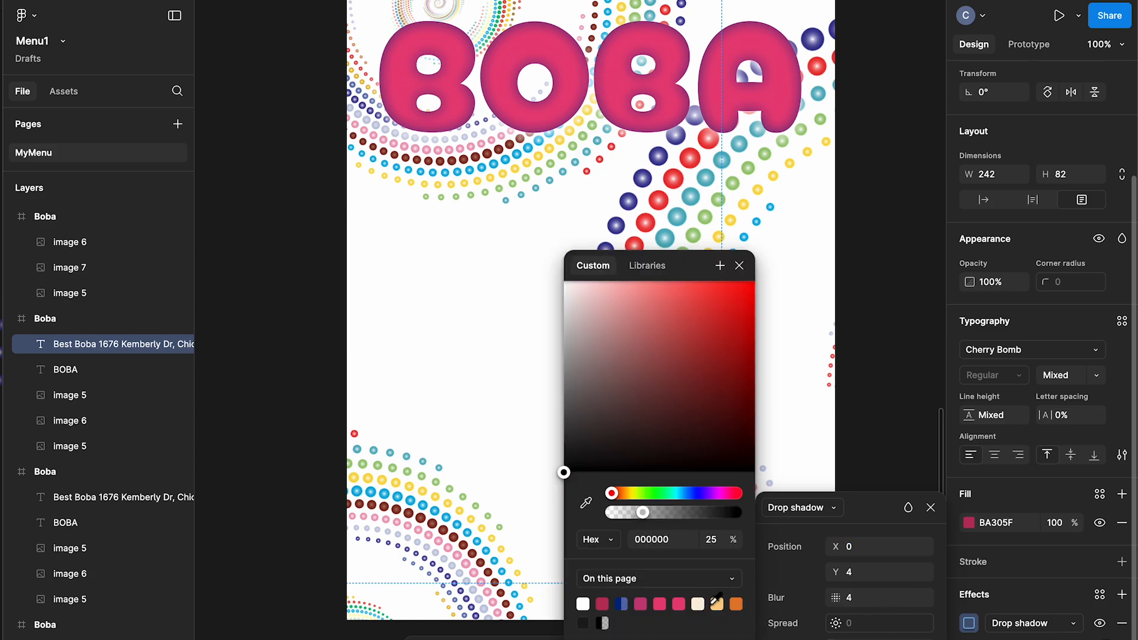
click(585, 602)
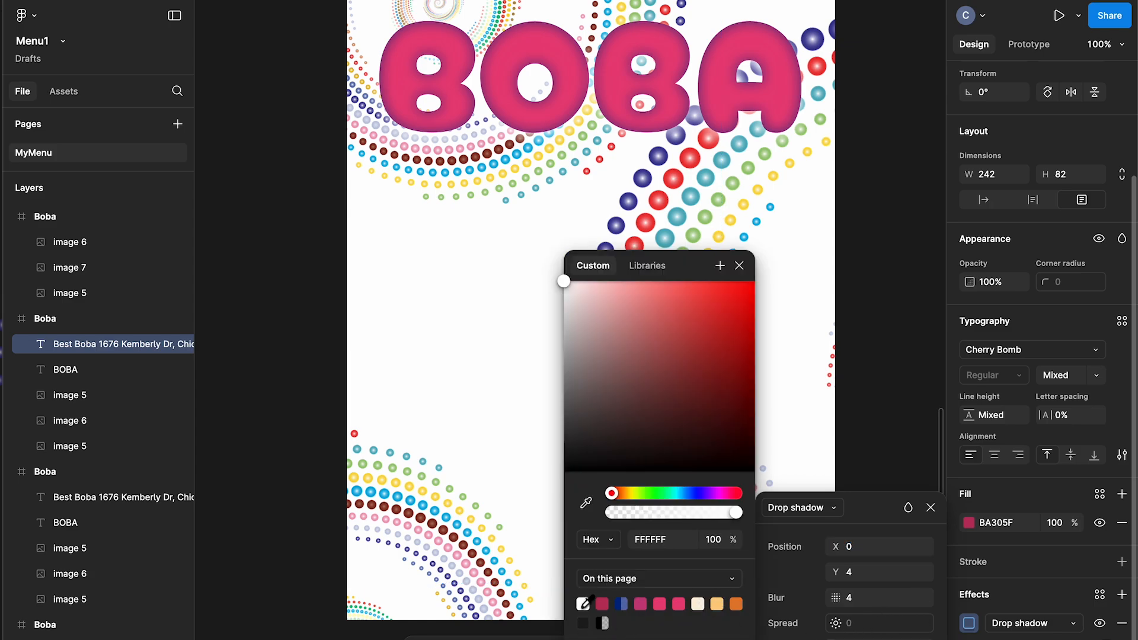
click(741, 267)
scroll(763, 304, right, 4)
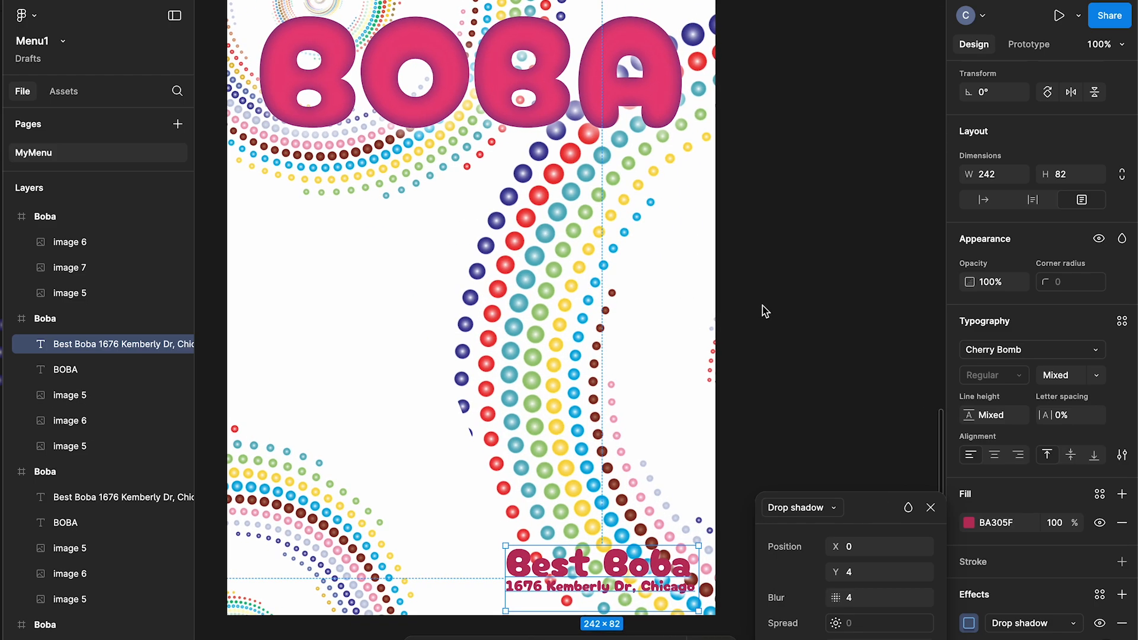
click(908, 508)
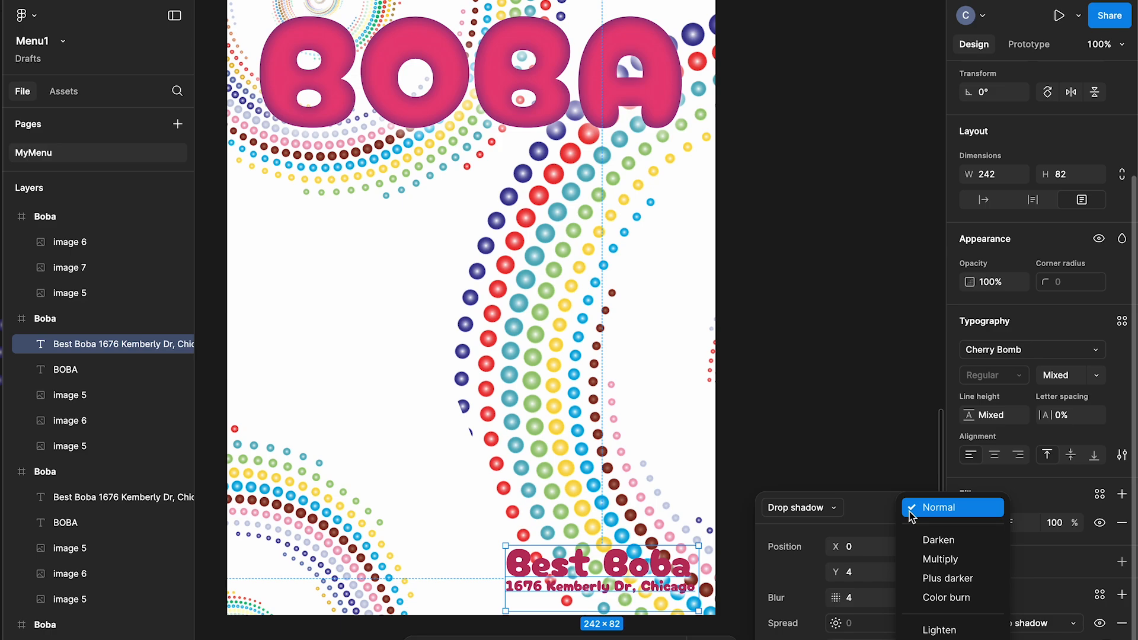
scroll(920, 539, down, 3)
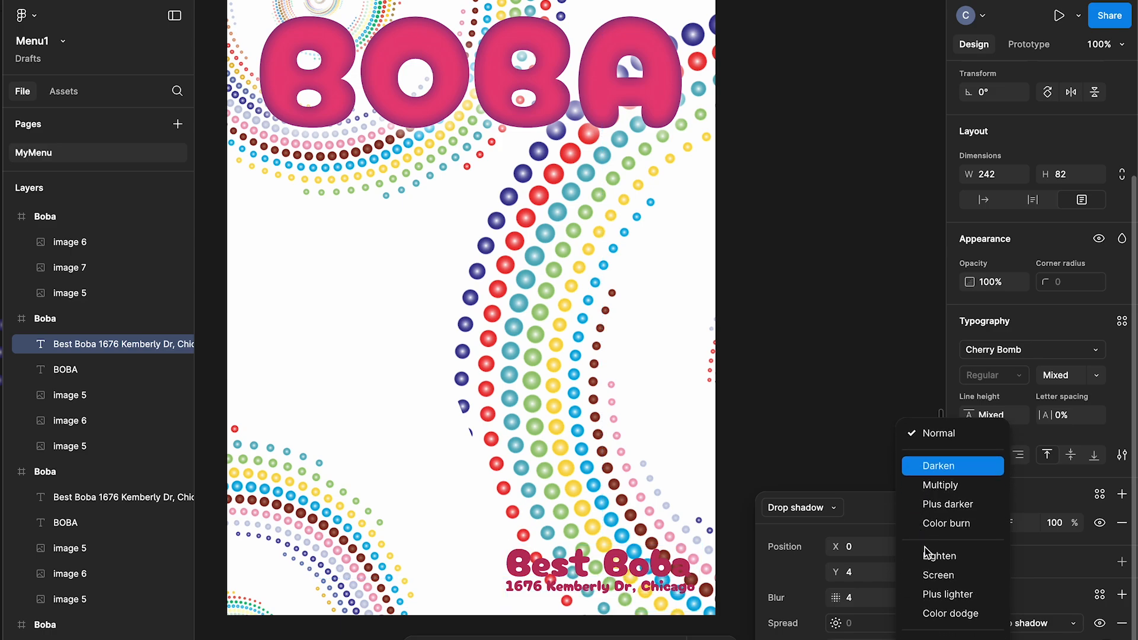
click(936, 595)
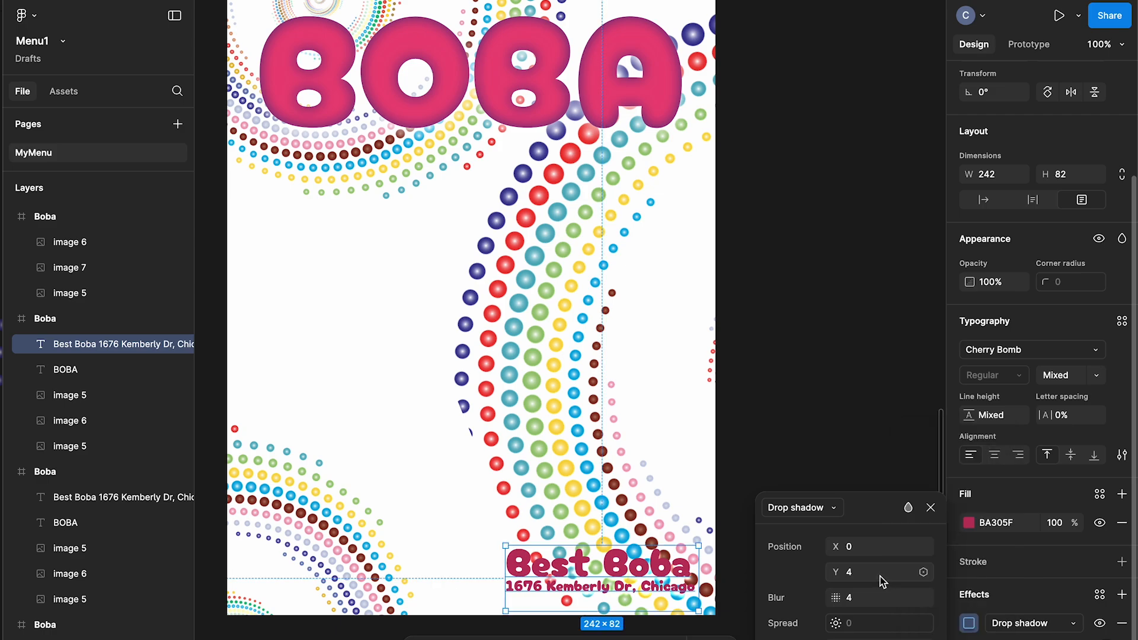
click(756, 440)
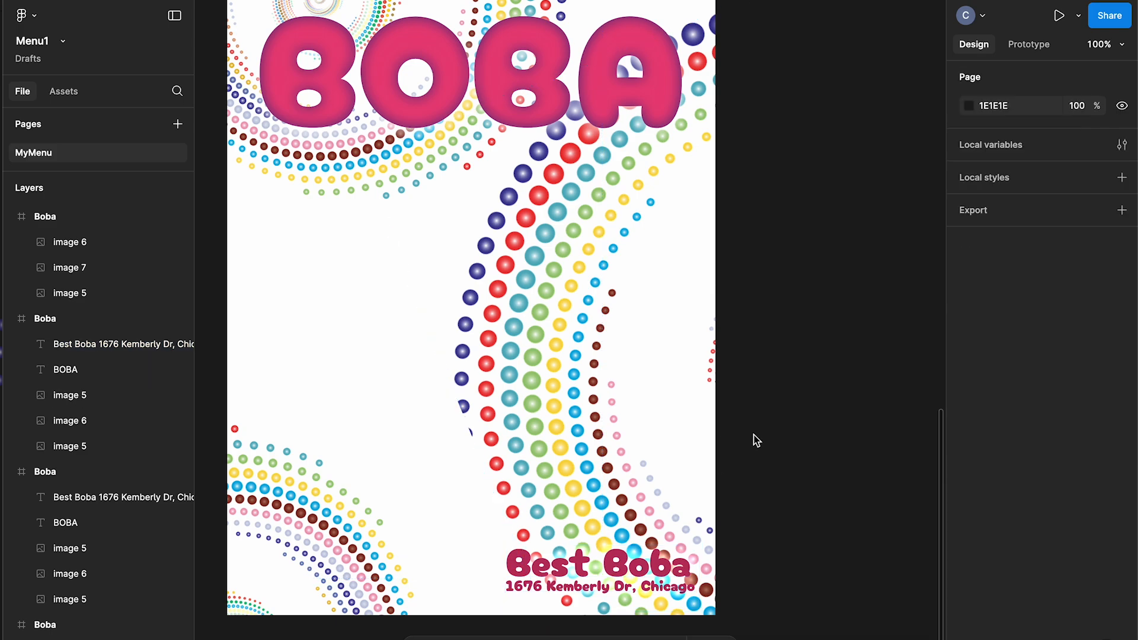
Step: Draw a circle with the Ellipse tool on the frame's right and enlarge it to 331×331
click(537, 638)
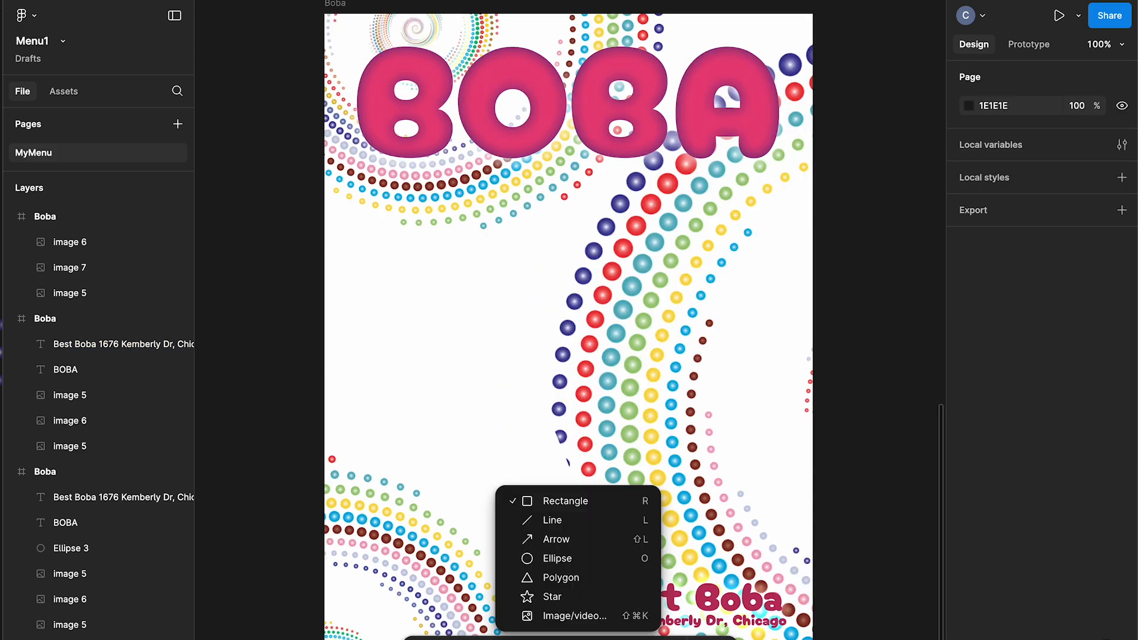
click(546, 563)
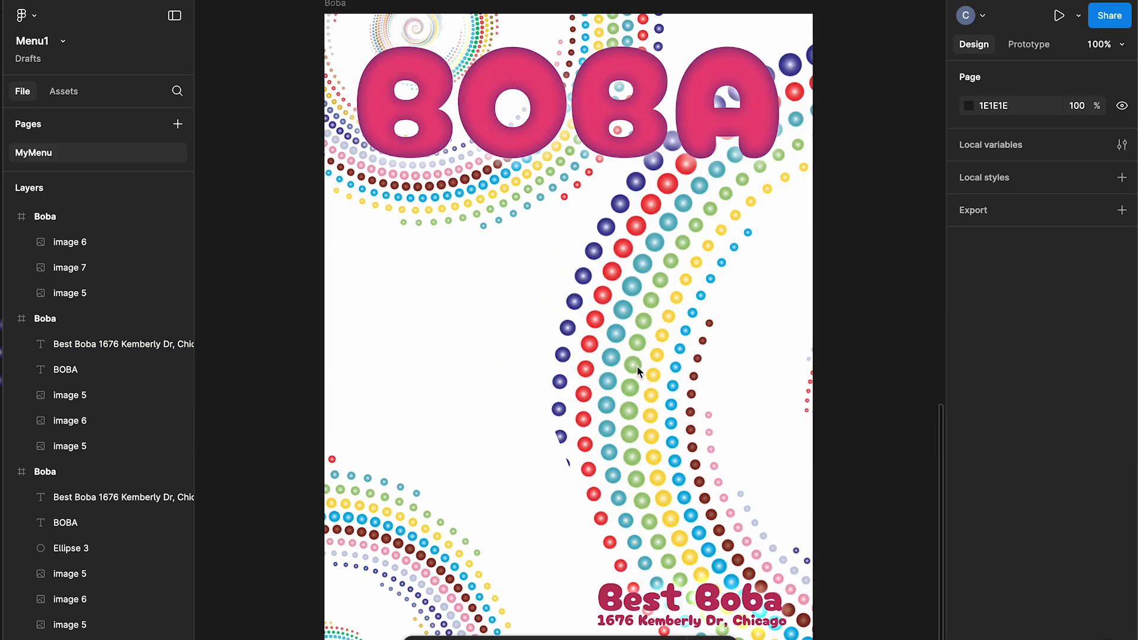
mouse_move(623, 358)
mouse_down()
mouse_move(783, 517)
mouse_move(854, 483)
mouse_move(760, 453)
mouse_move(766, 444)
mouse_up()
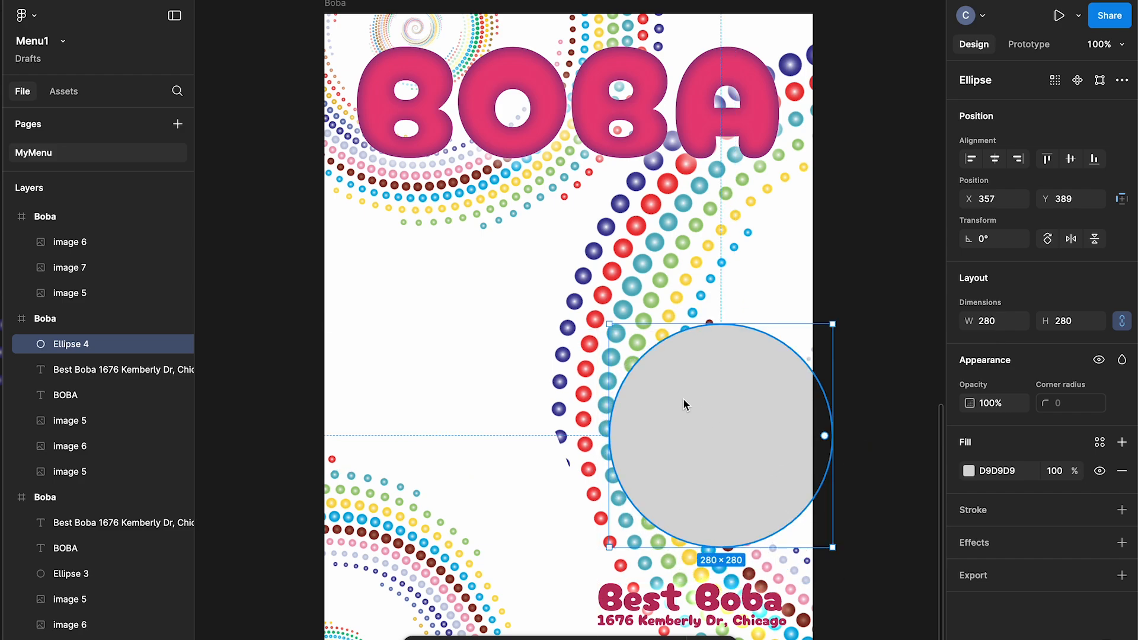
drag(611, 327, 569, 303)
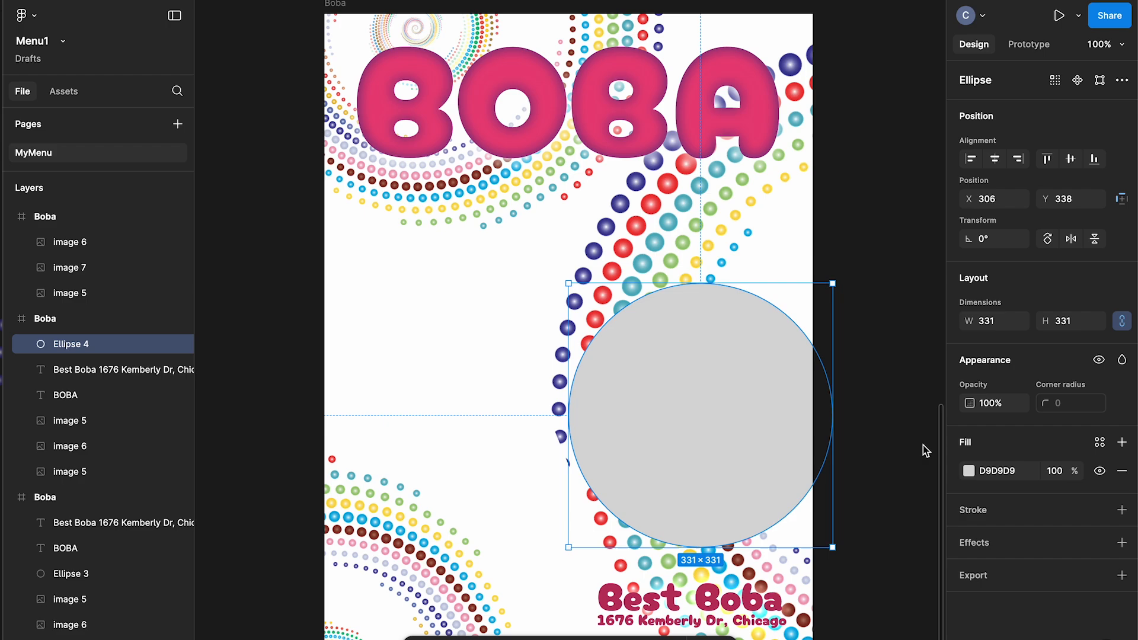
Step: Try the BA305F and C33C7C swatches on the circle, settling on pink E9407A
click(969, 472)
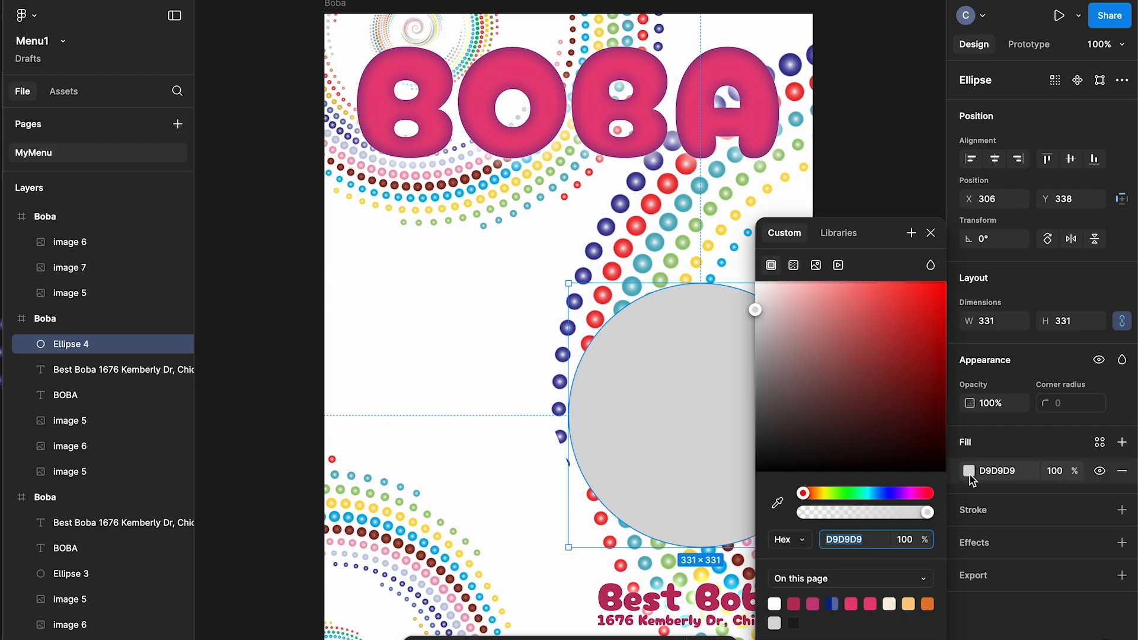
click(795, 605)
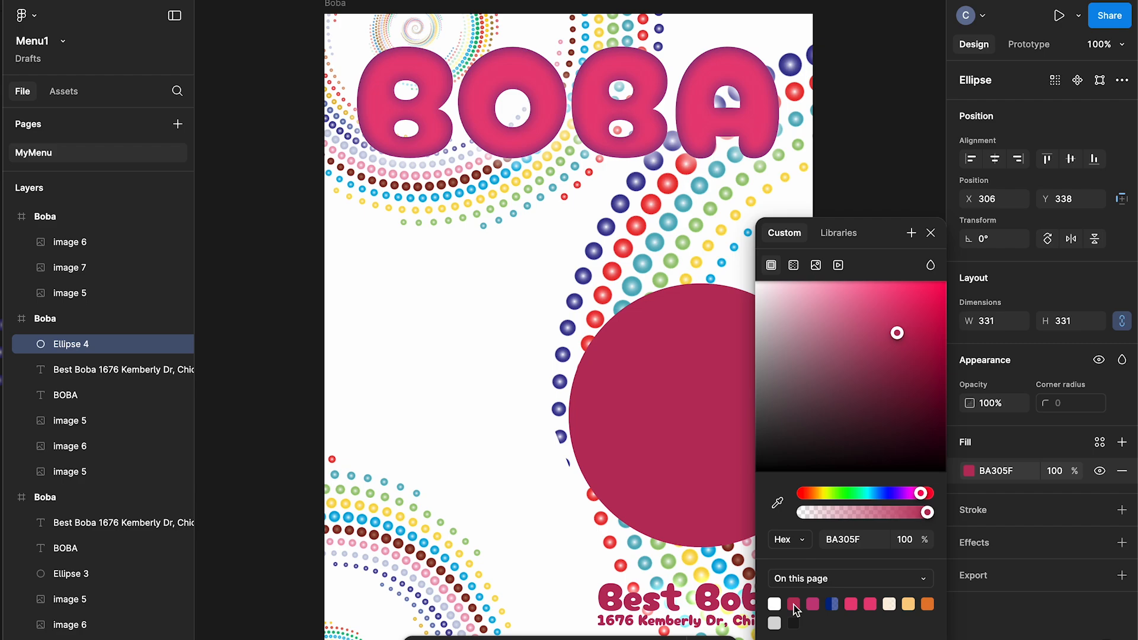
click(814, 606)
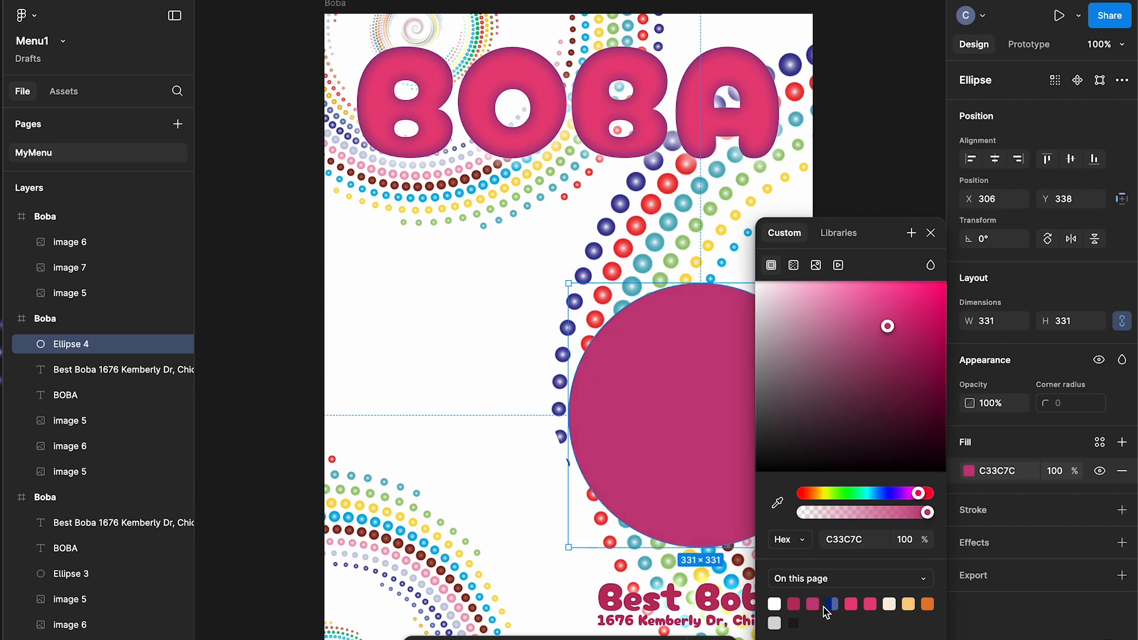
click(871, 604)
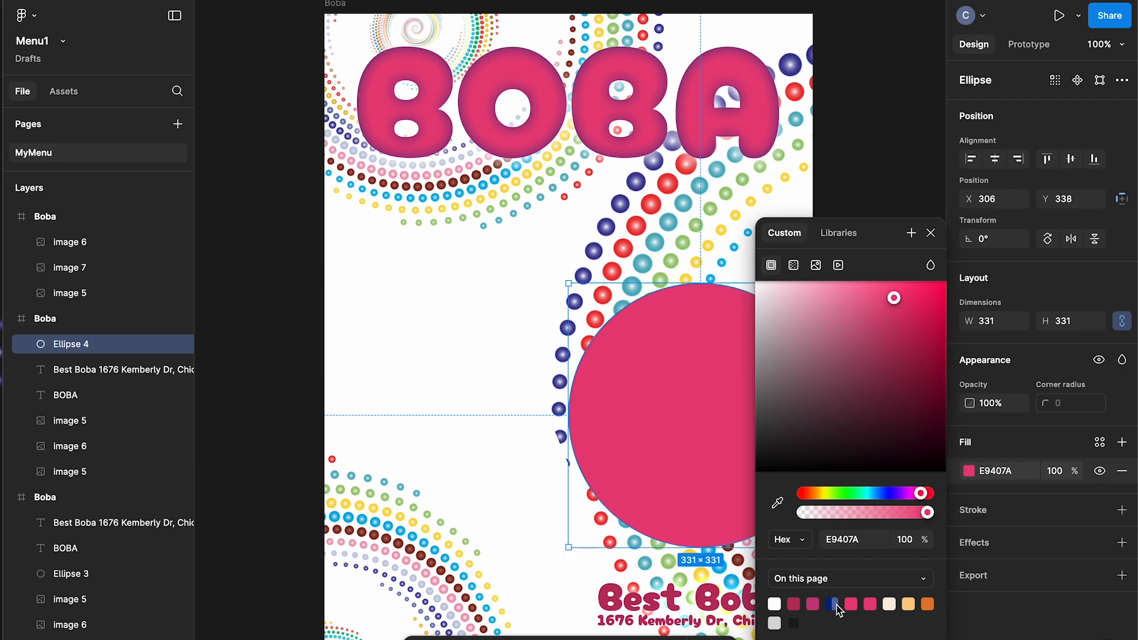
Step: Give the pink circle a dark-blue 012786 inner shadow at 64%, offset Y 0, blur 20
click(985, 546)
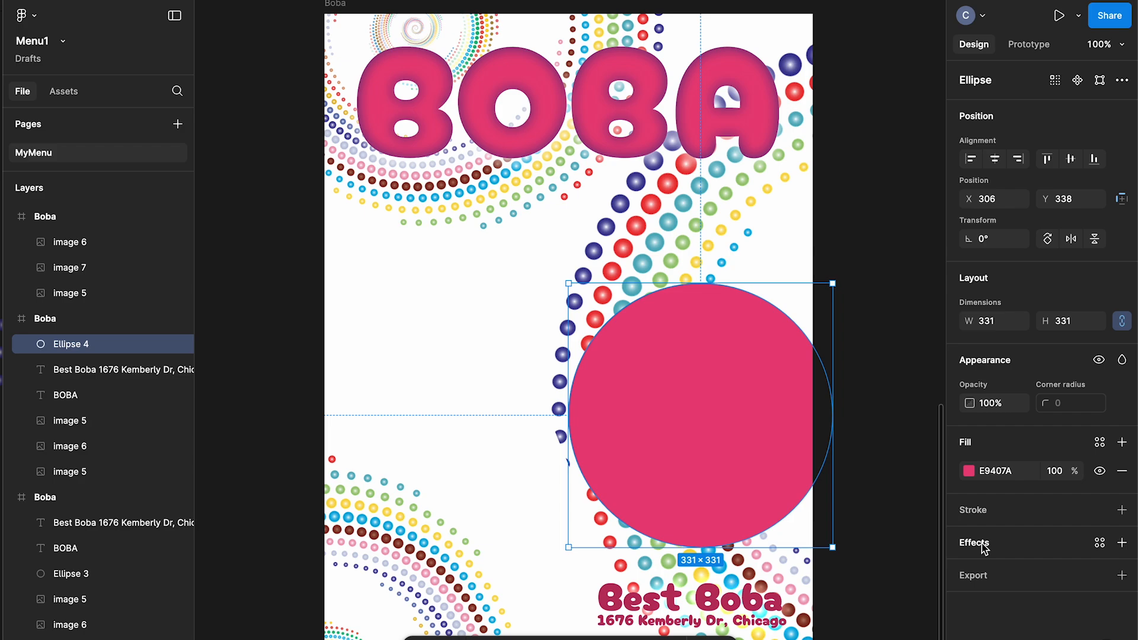
click(984, 547)
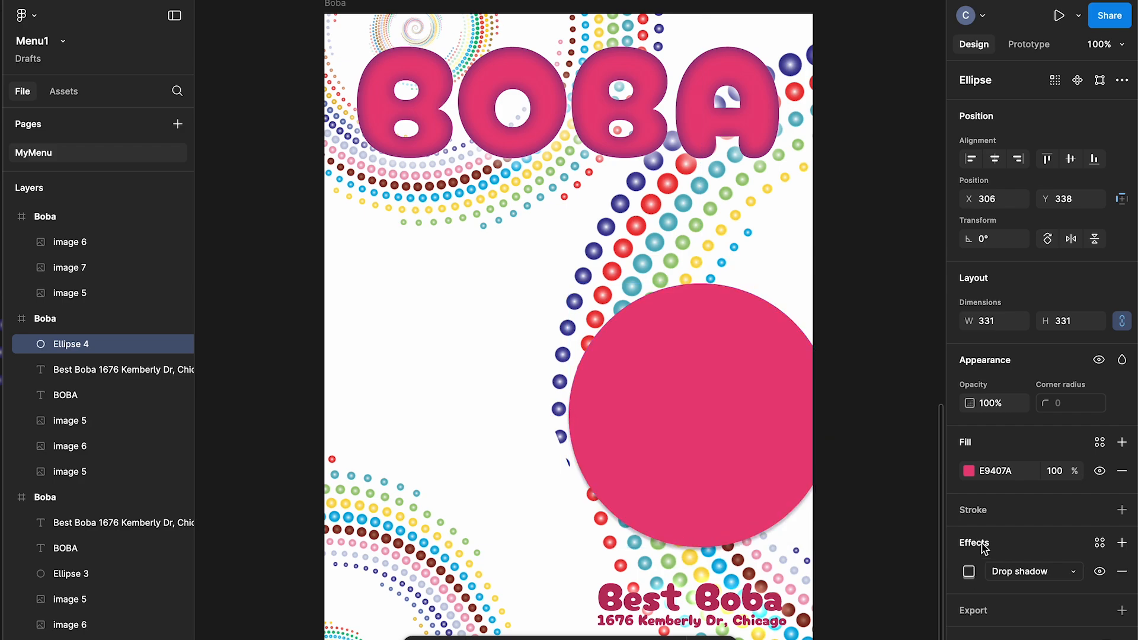
click(1009, 579)
click(1015, 553)
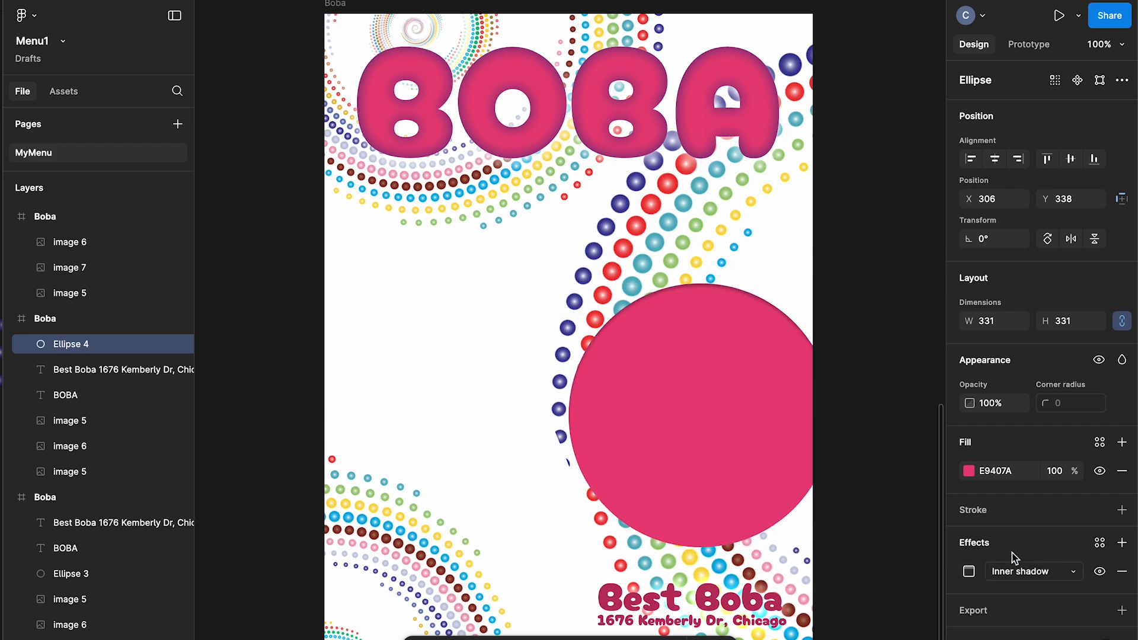
click(970, 571)
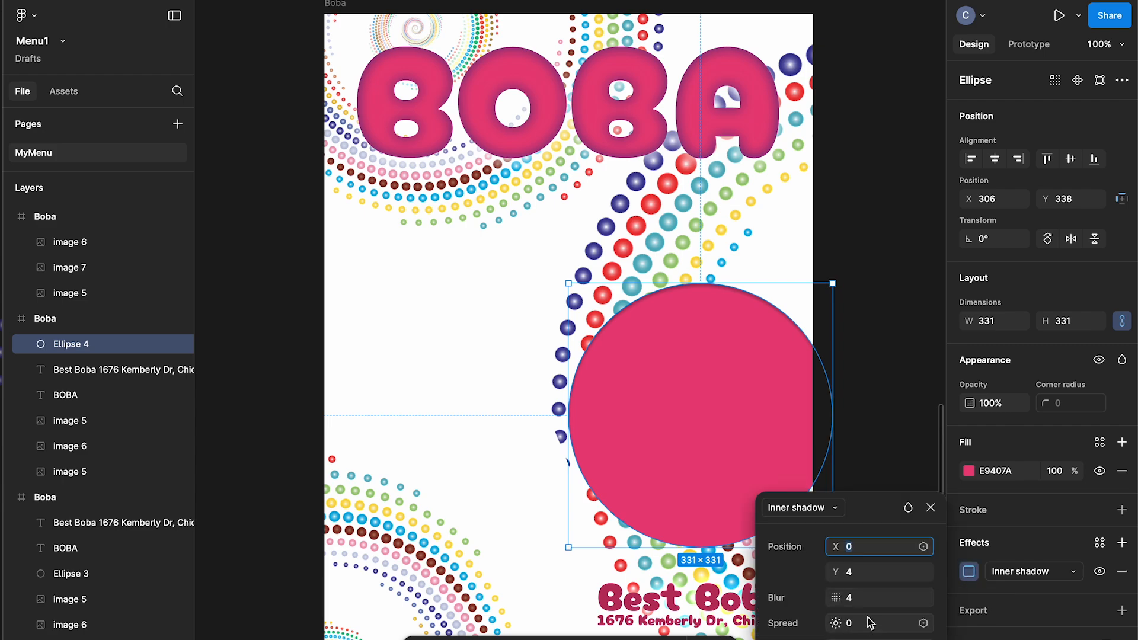
click(872, 578)
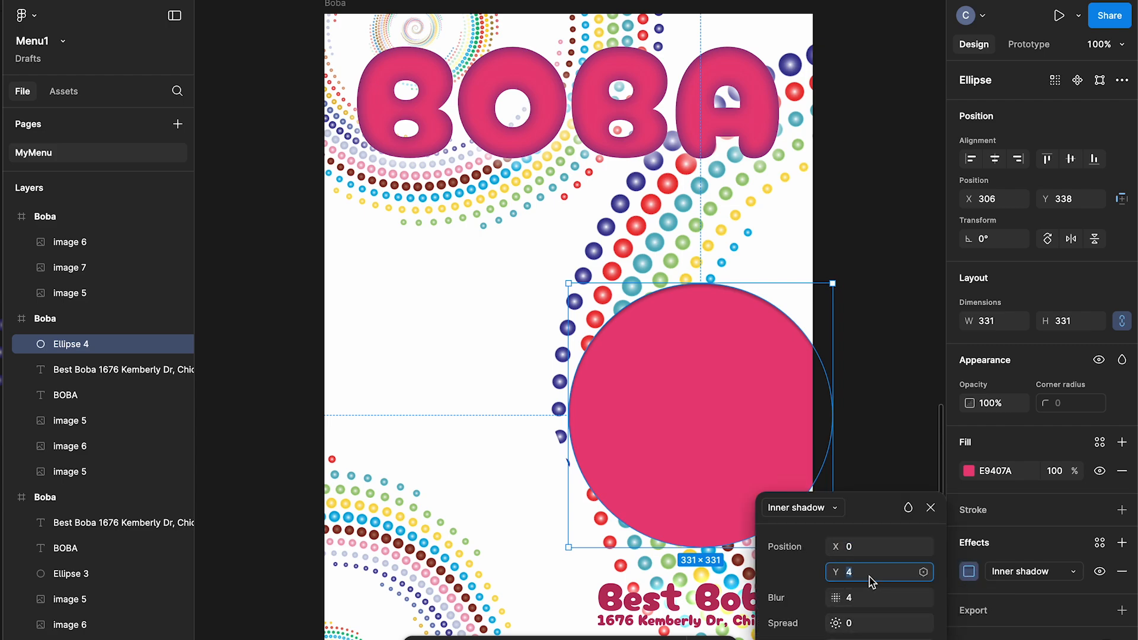
text(0)
key(Tab)
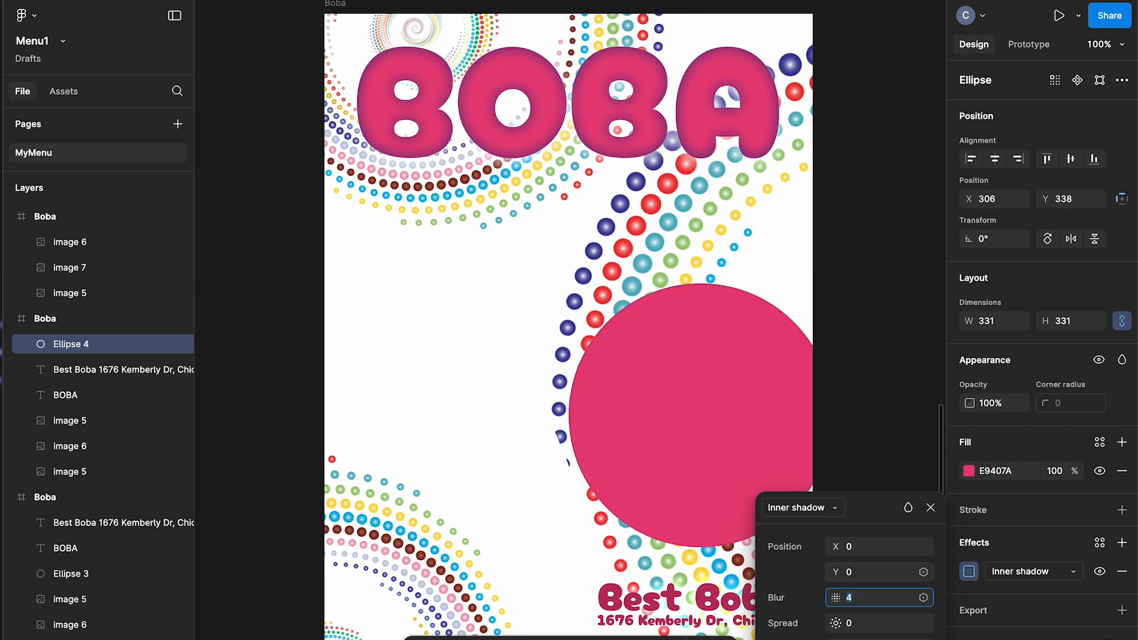
text(20)
key(Tab)
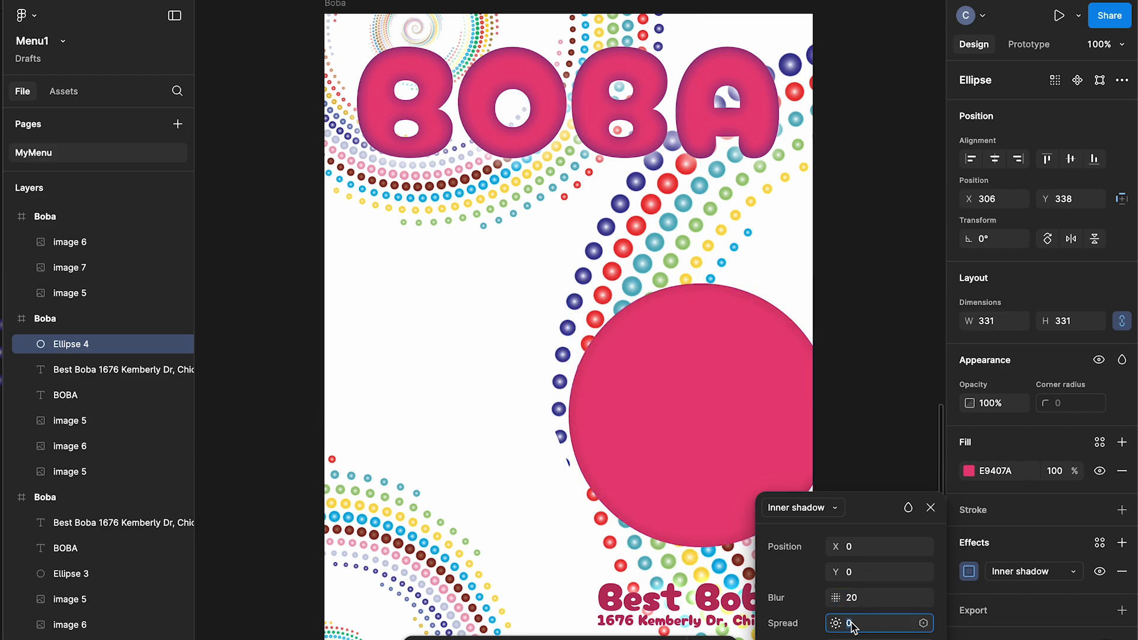
click(836, 639)
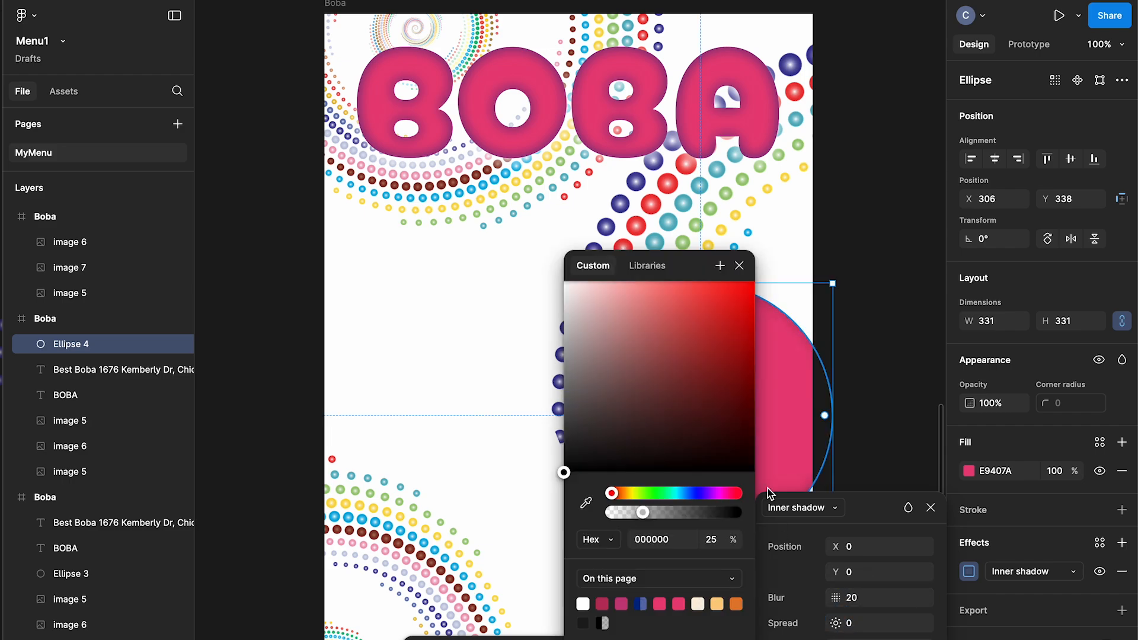
click(642, 604)
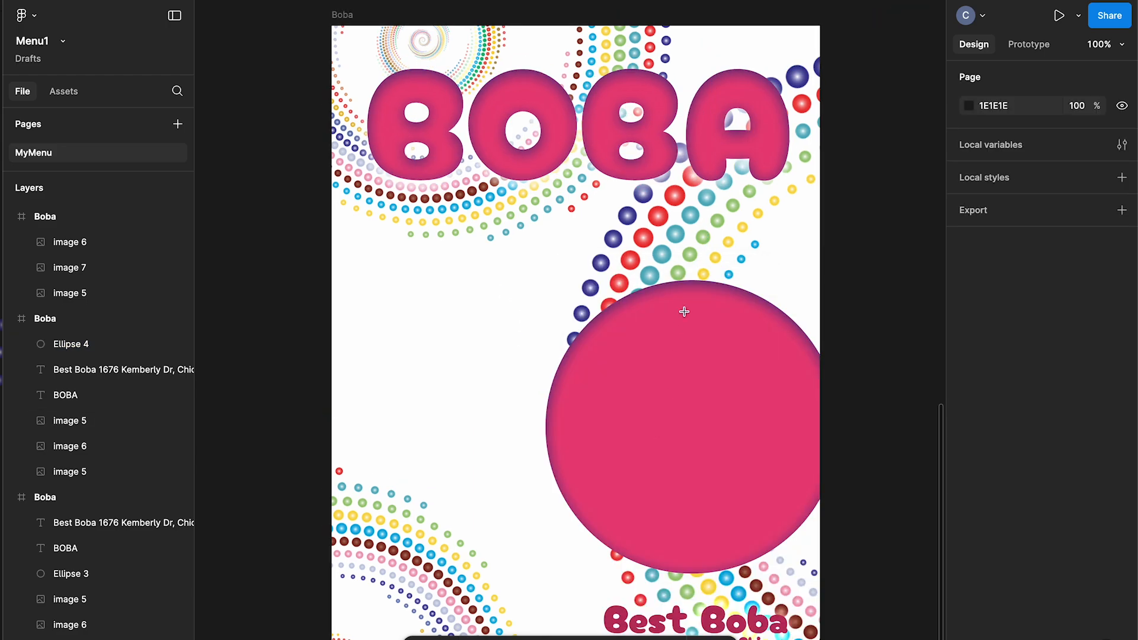
Step: Draw a text box over the pink circle and type $8 in it
drag(600, 320, 804, 530)
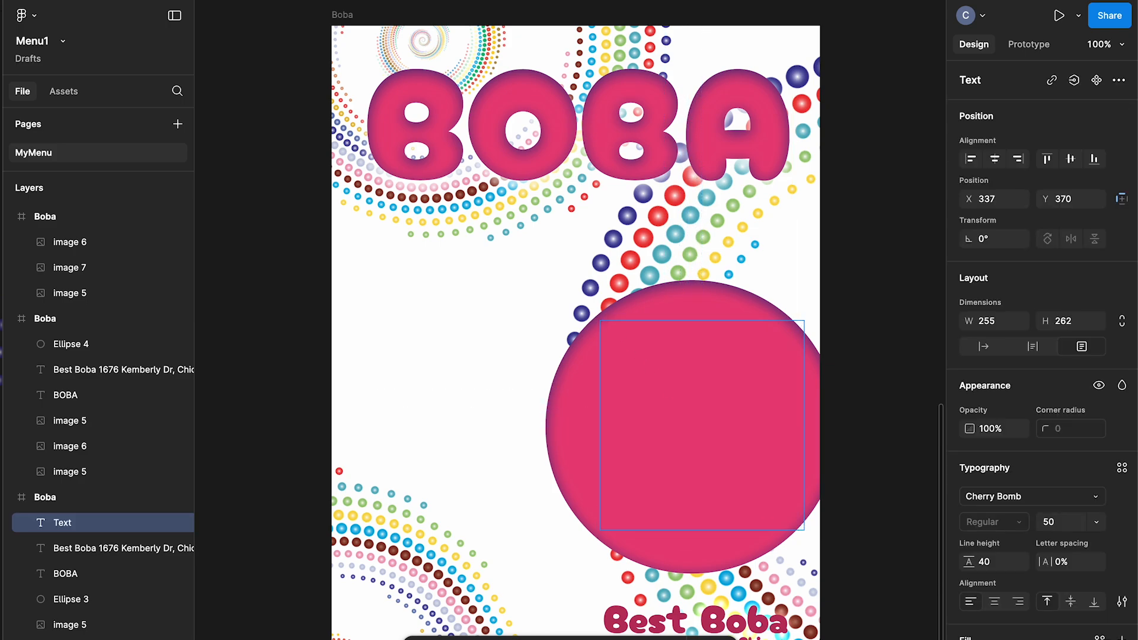
text($*)
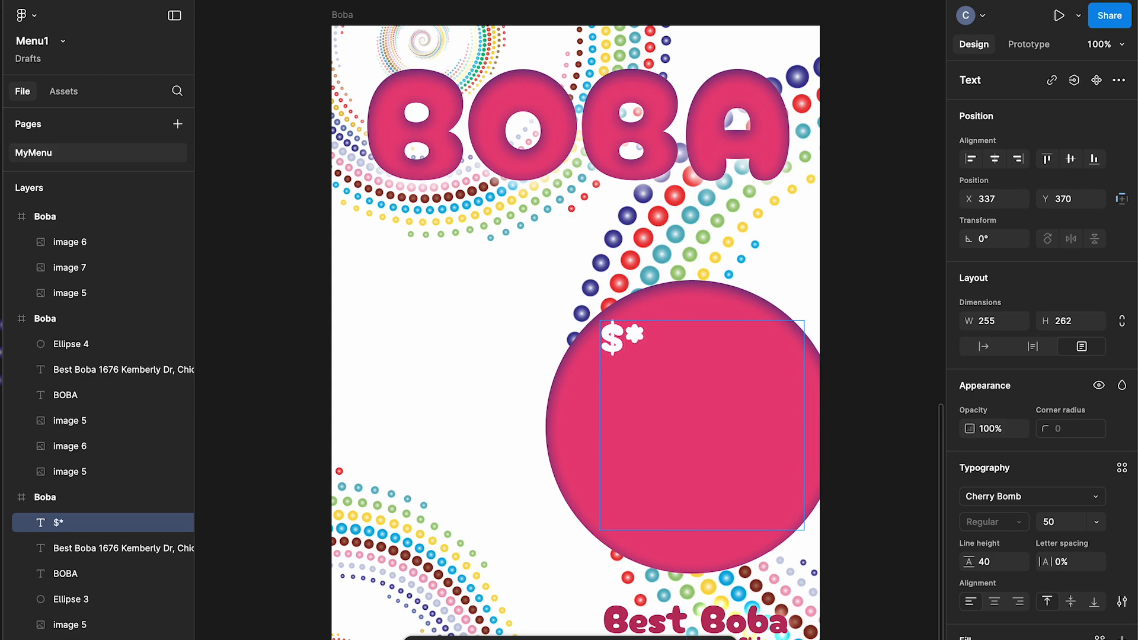
key(BackSpace)
text(8)
Step: Set the $8 price's font size to 250
key(ctrl+a)
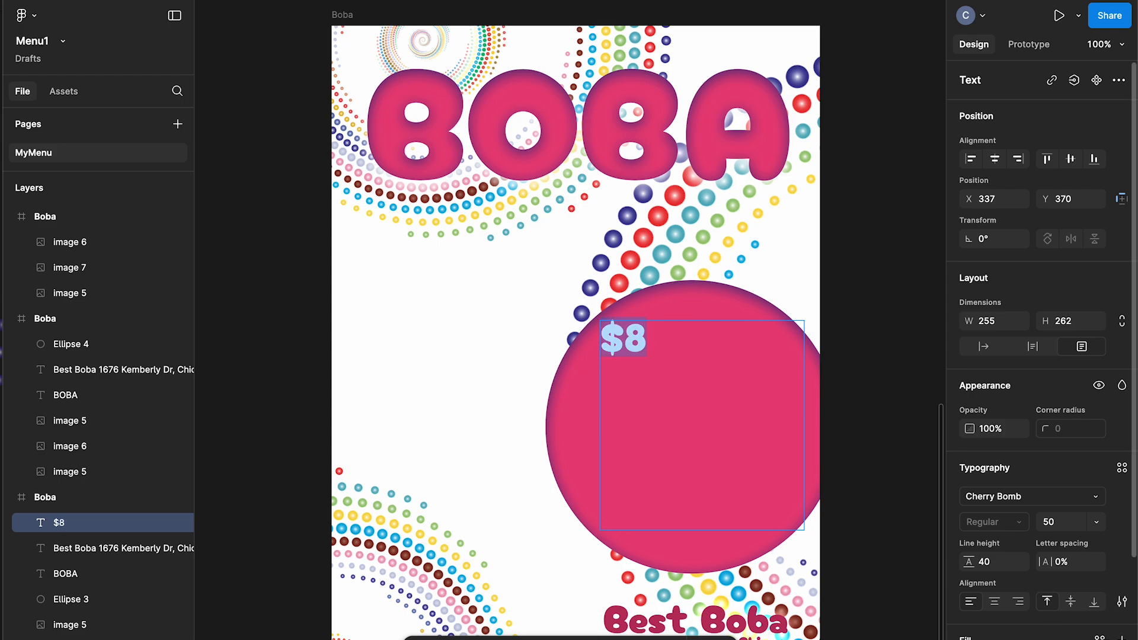
click(1055, 524)
text(200)
key(Return)
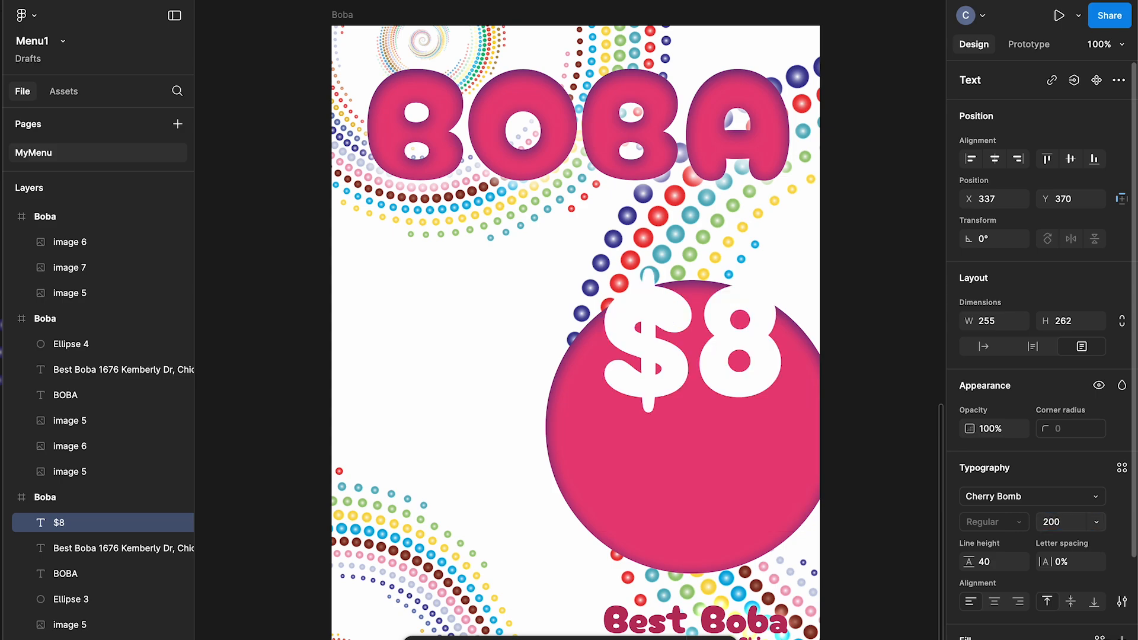
key(Return)
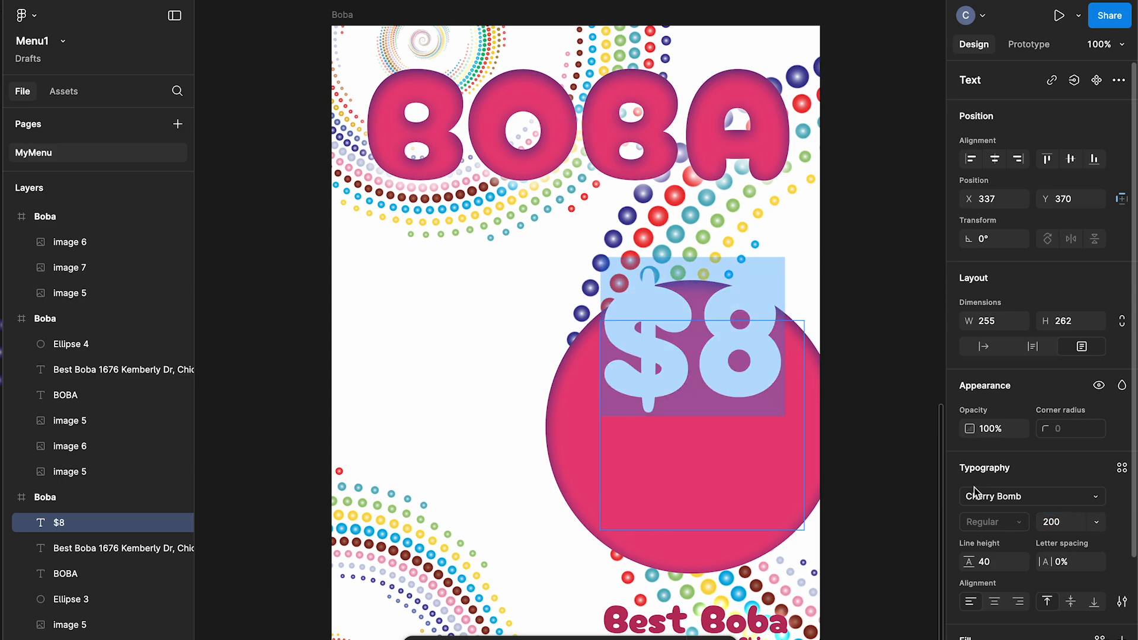
click(1051, 524)
text(250)
Step: Widen the $8 box to 322, center it in the circle, and select the $ sign
drag(804, 416, 858, 417)
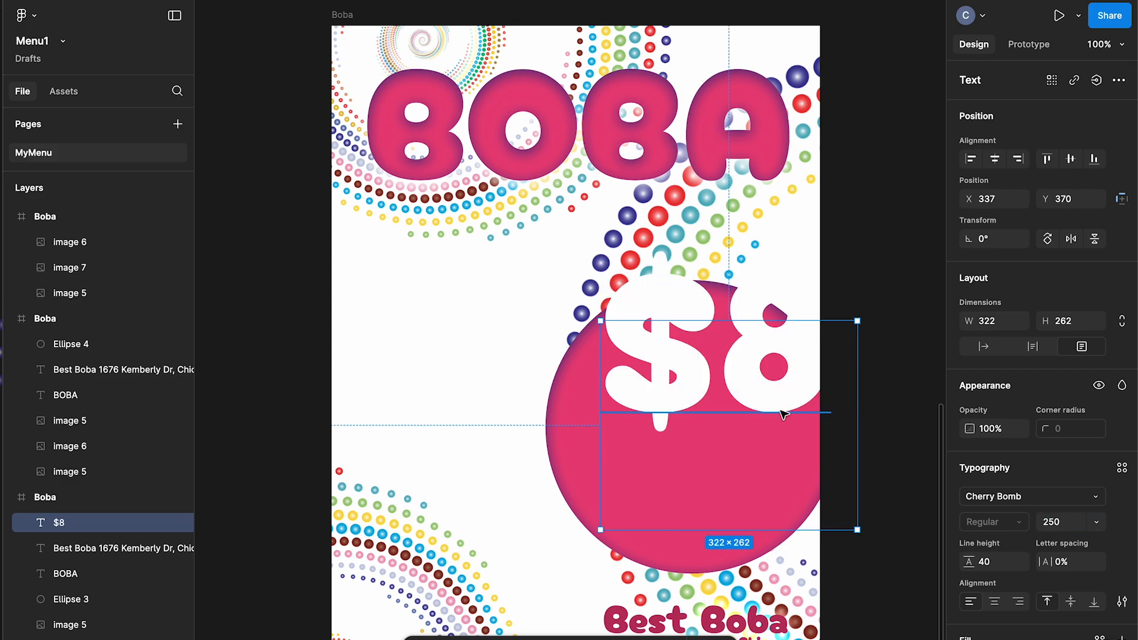
drag(788, 399, 755, 483)
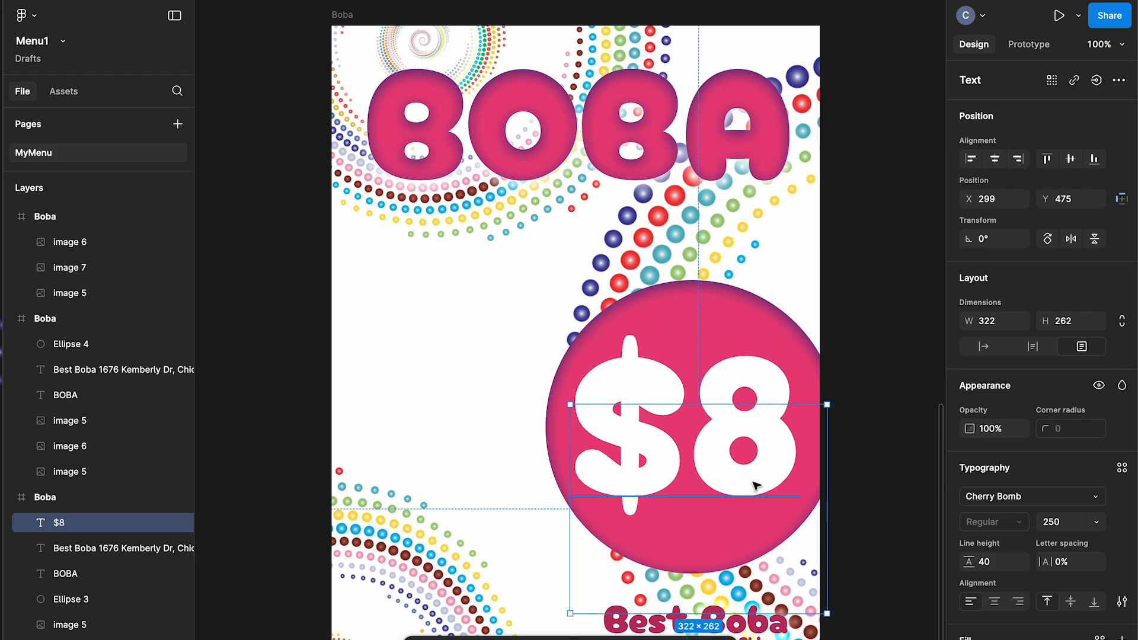
double_click(681, 470)
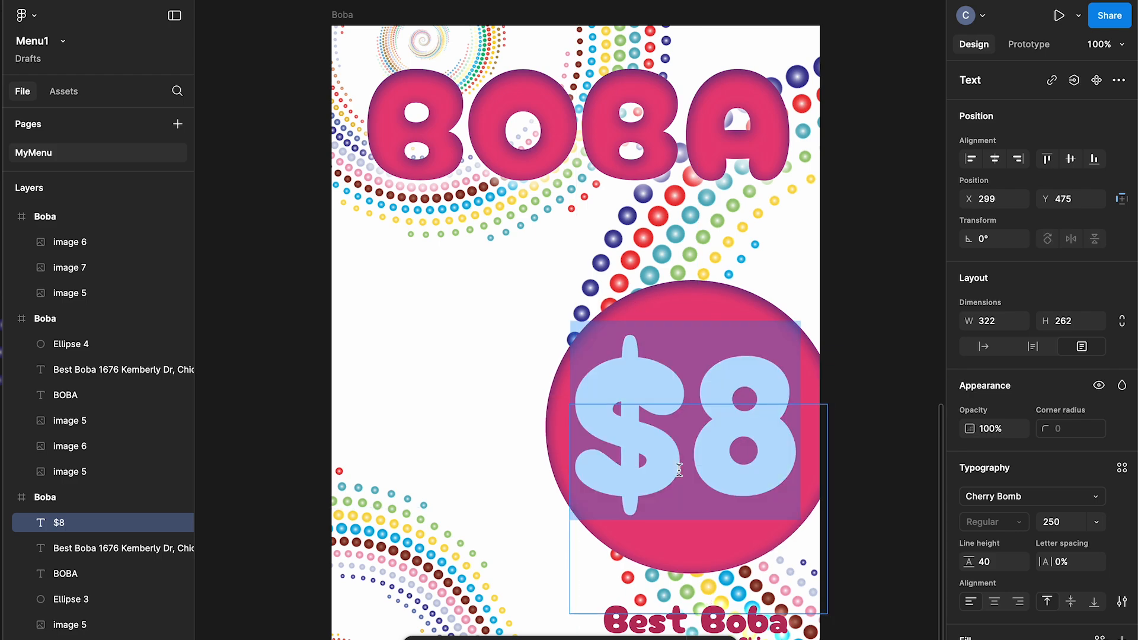
key(Left)
key(shift+Right)
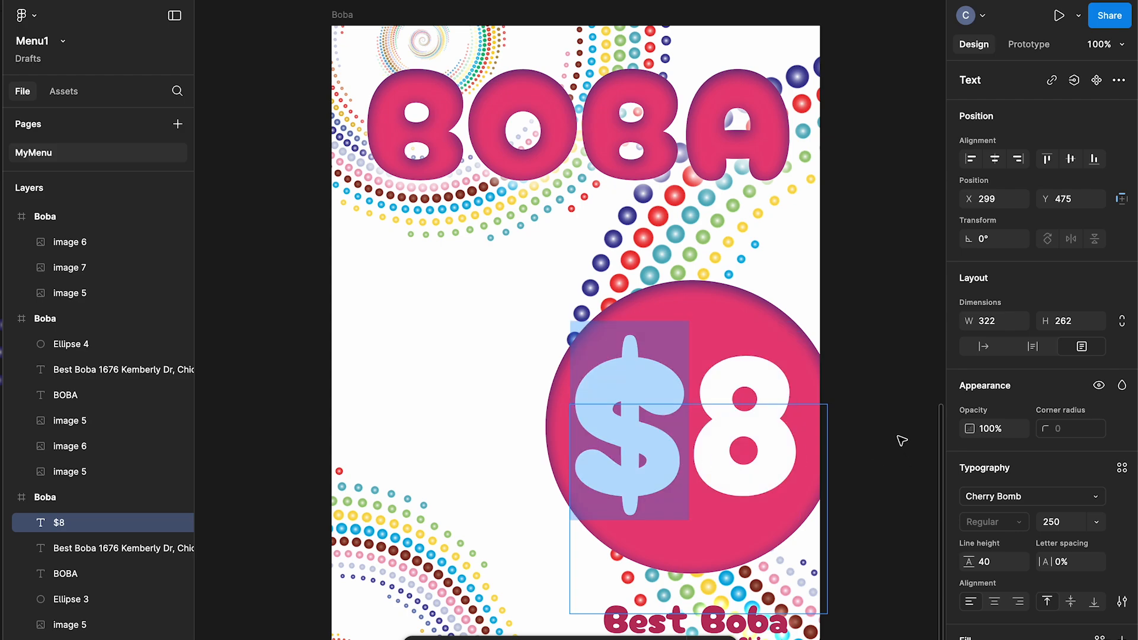
Step: Set the selected $ to Superscript under Details > Numbers > Position in type settings
scroll(1021, 433, down, 1)
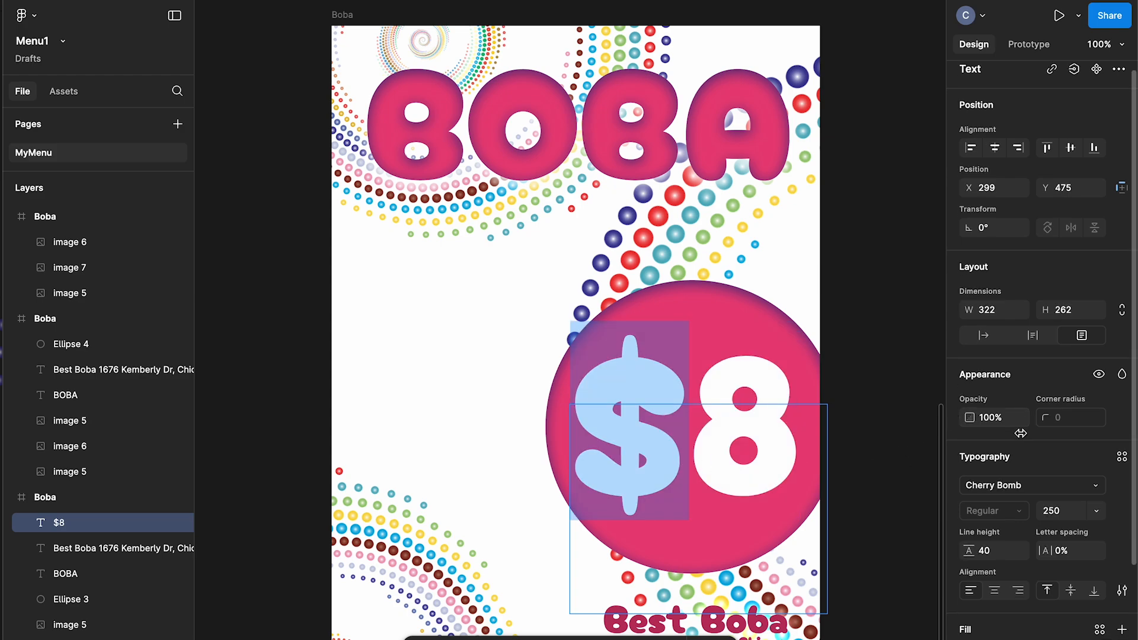
scroll(1020, 433, down, 2)
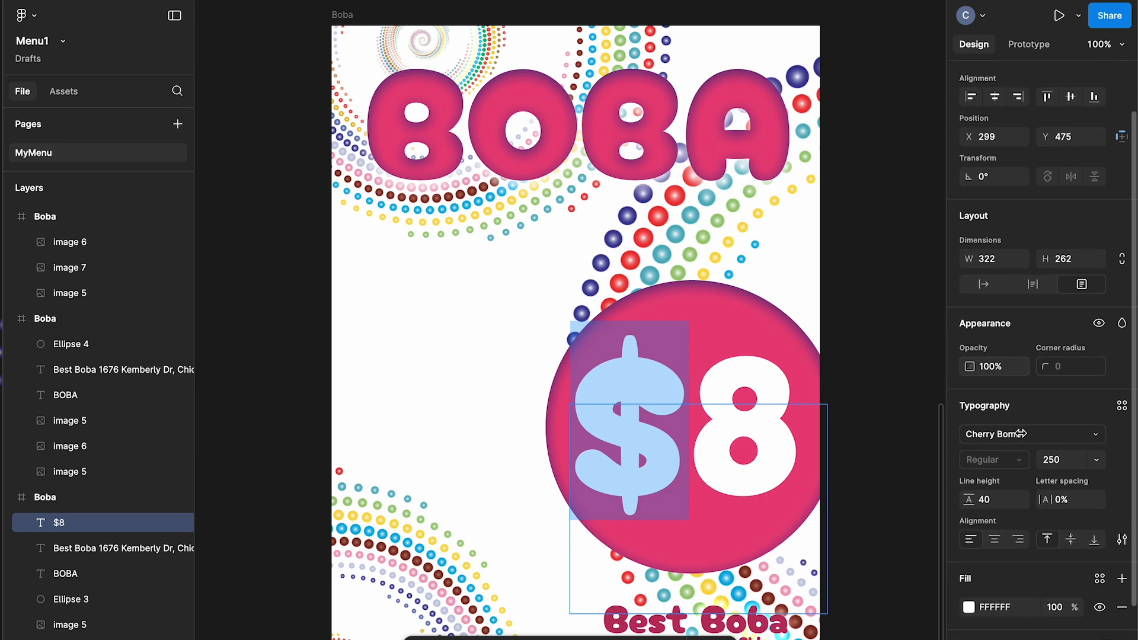
scroll(1021, 433, down, 1)
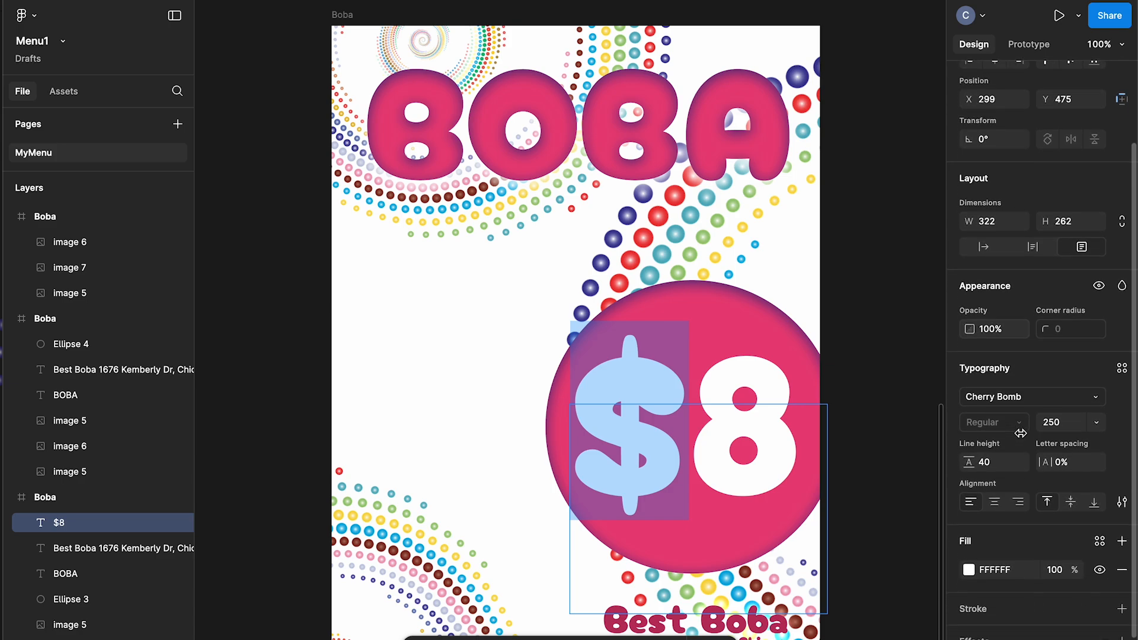
click(1121, 504)
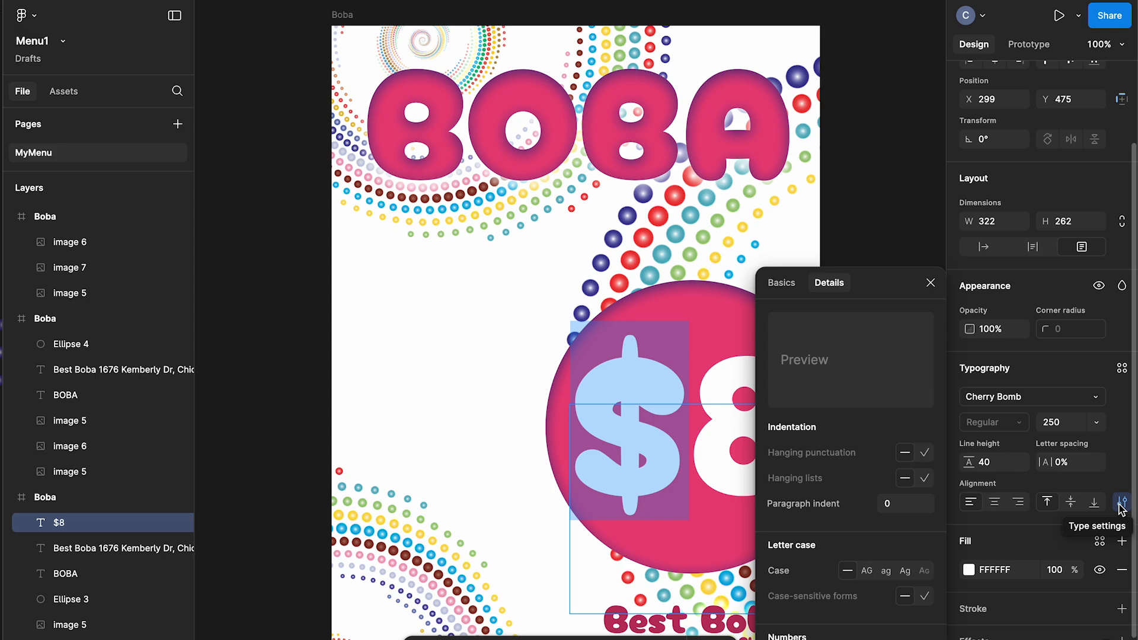
scroll(905, 462, down, 1)
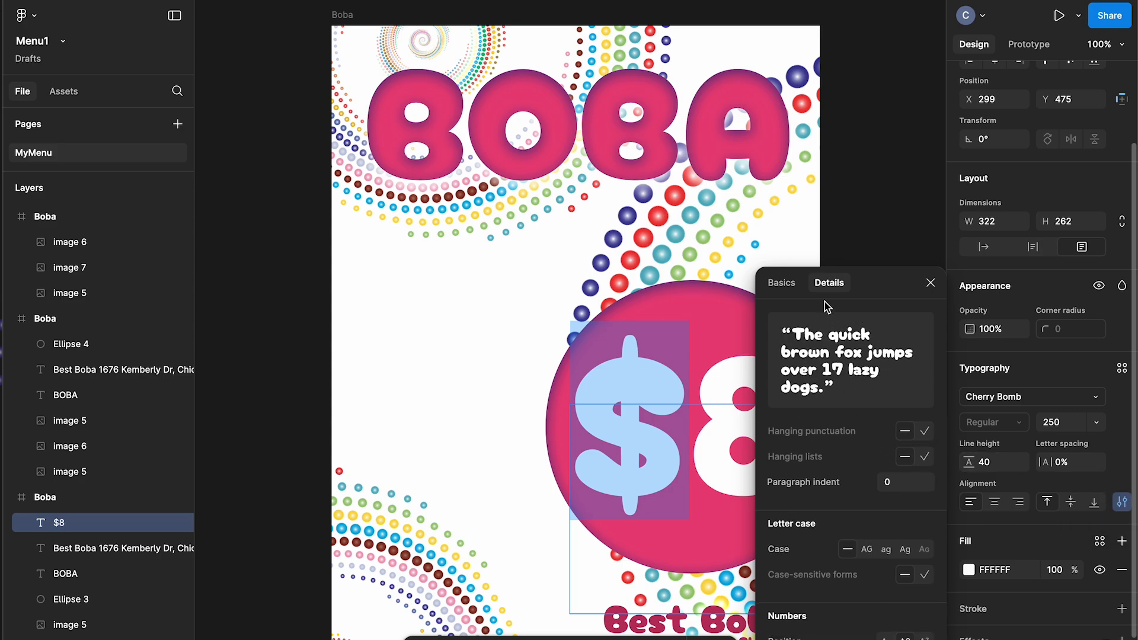
click(785, 285)
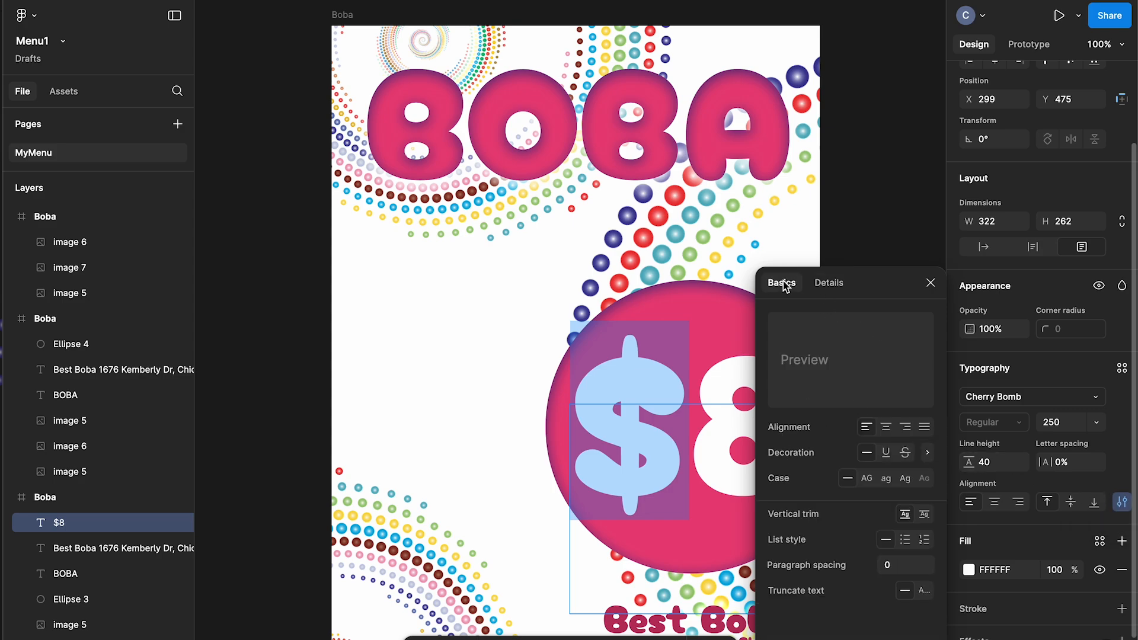
click(824, 284)
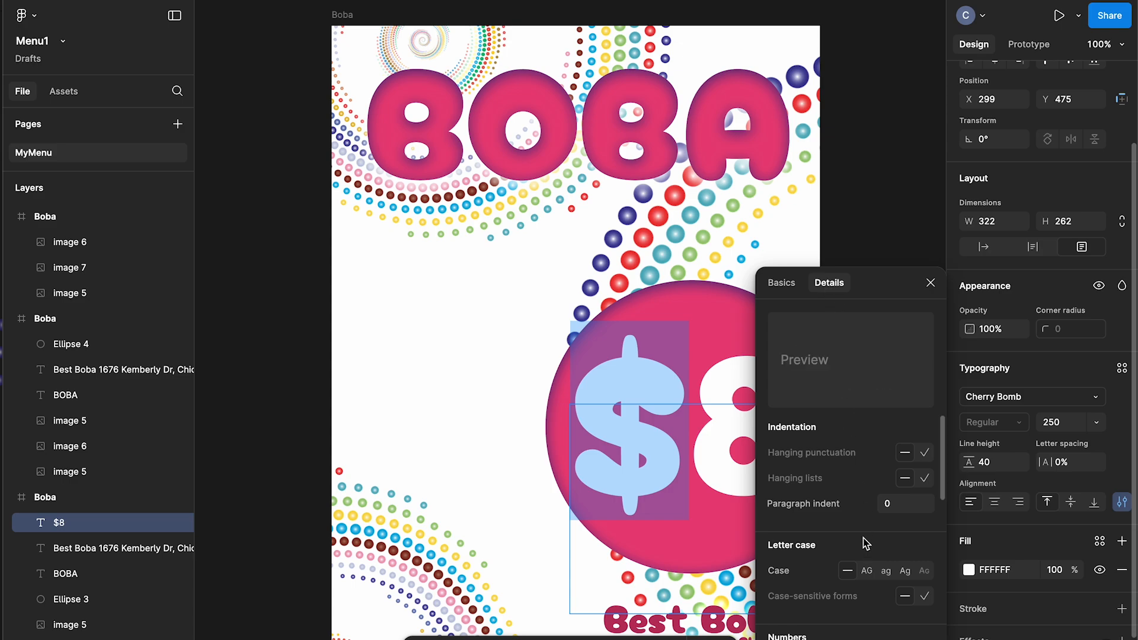
scroll(863, 542, down, 2)
click(924, 543)
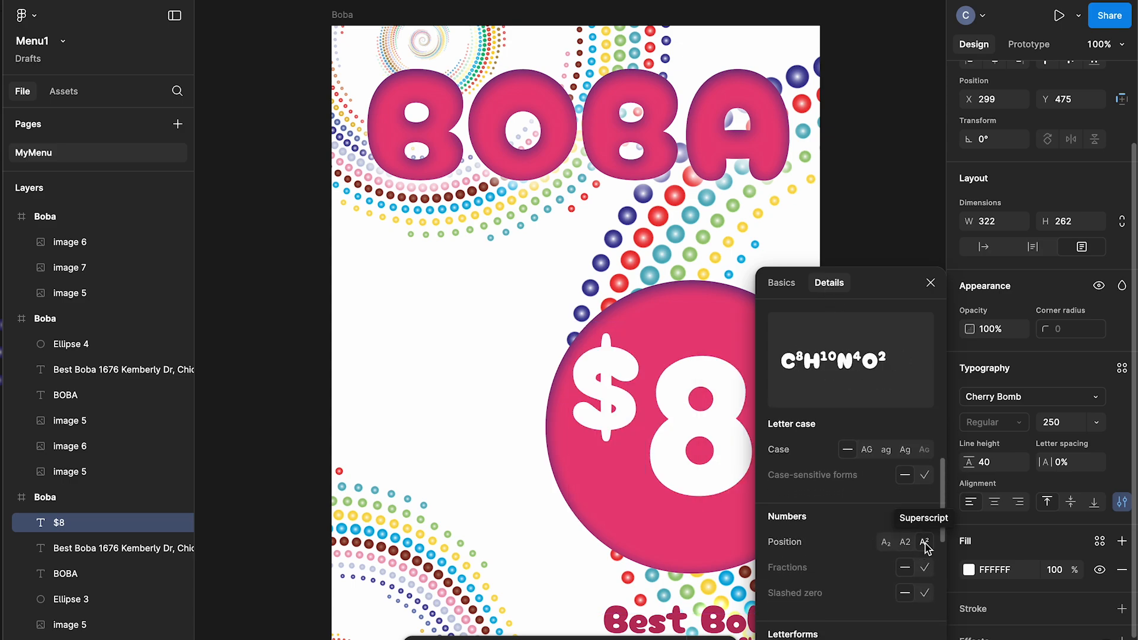
click(931, 284)
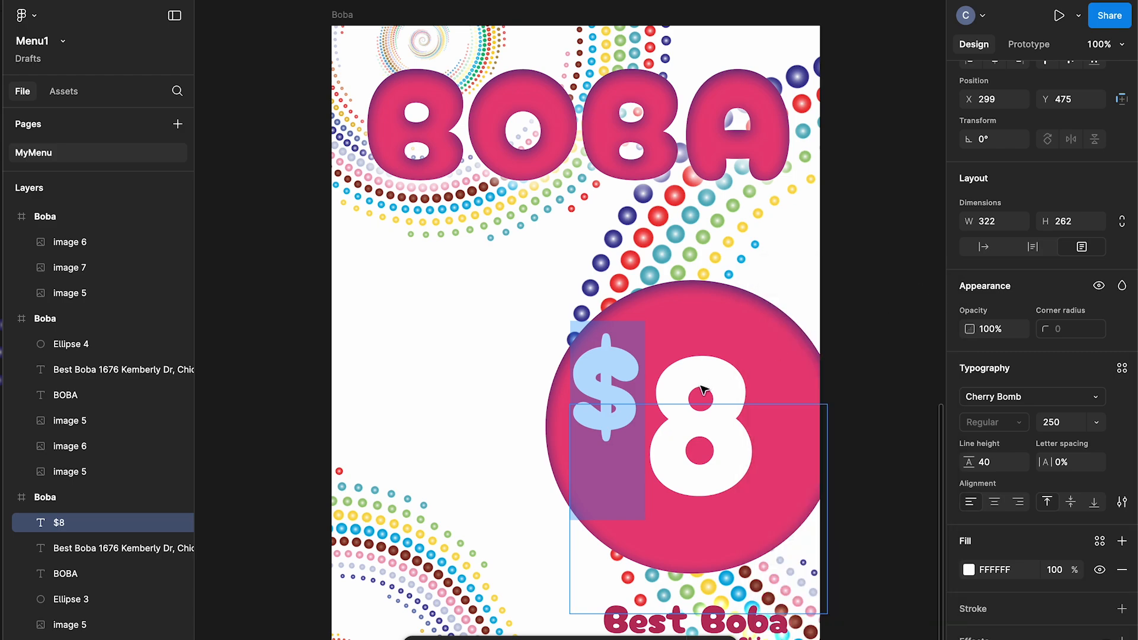
Step: Give the whole $8 text -5% letter spacing and a font size of 300
key(ctrl+a)
click(1067, 463)
text(-5)
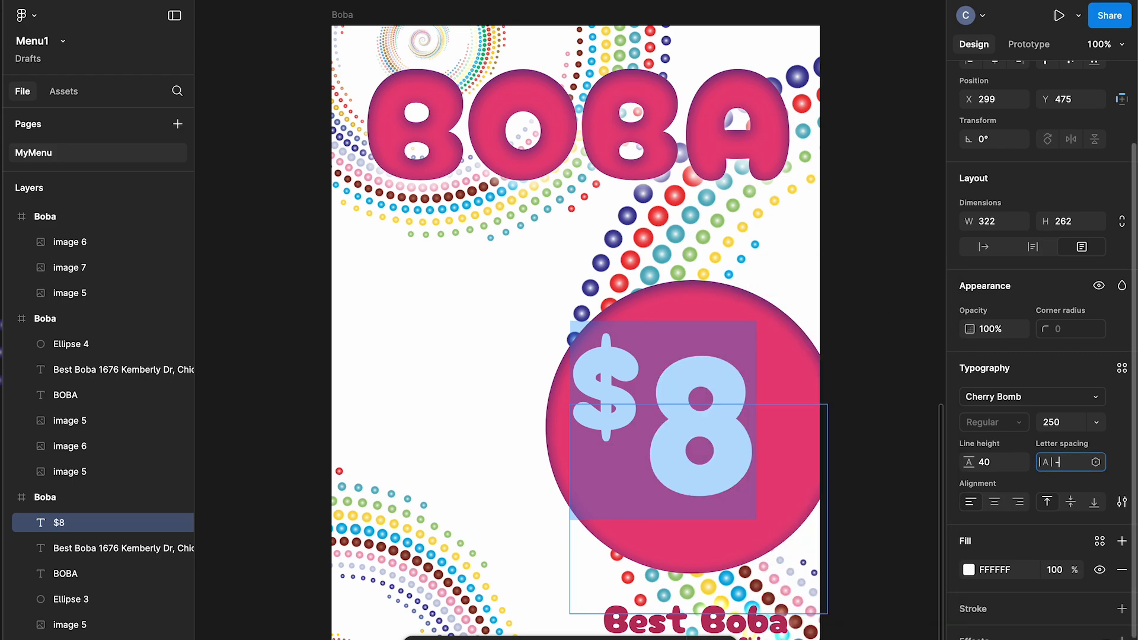
key(Return)
key(ctrl+a)
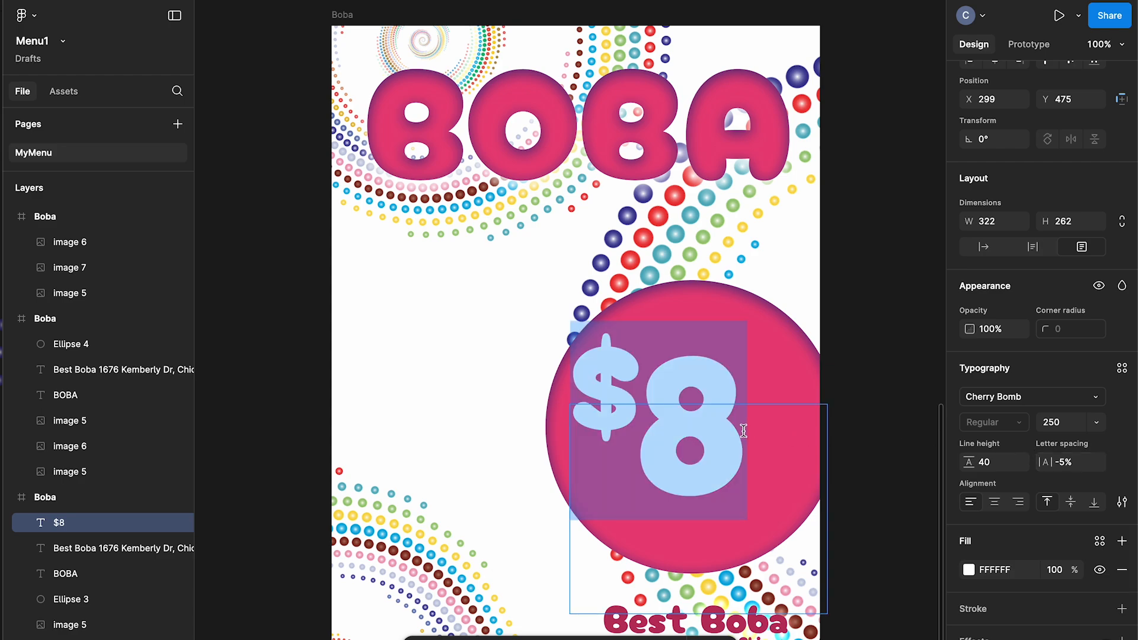
click(1047, 427)
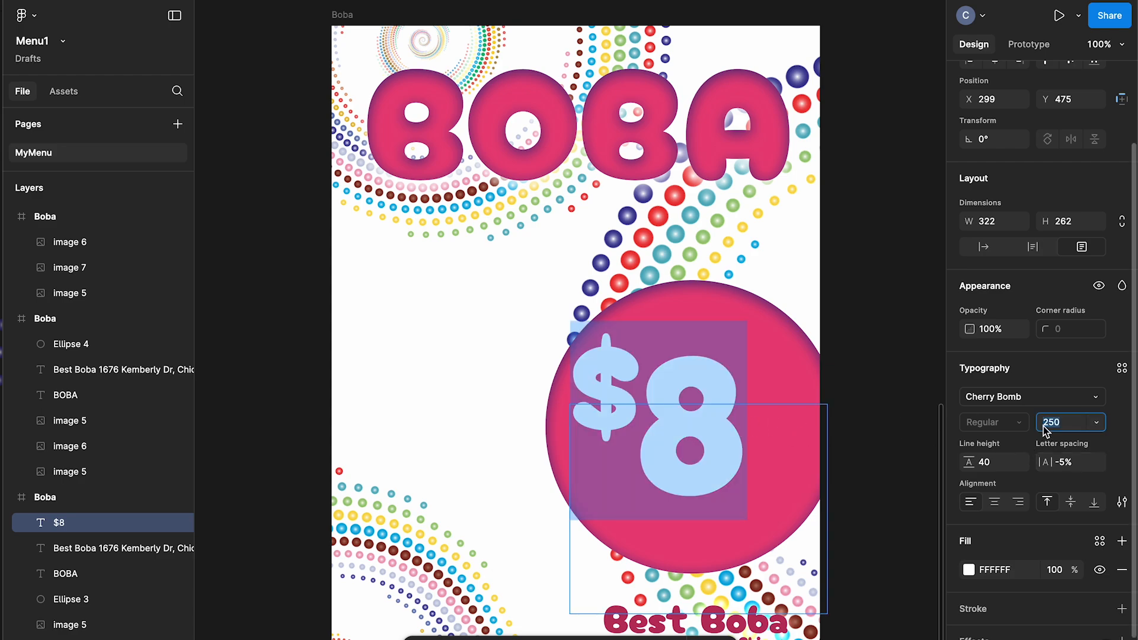
text(300)
key(Return)
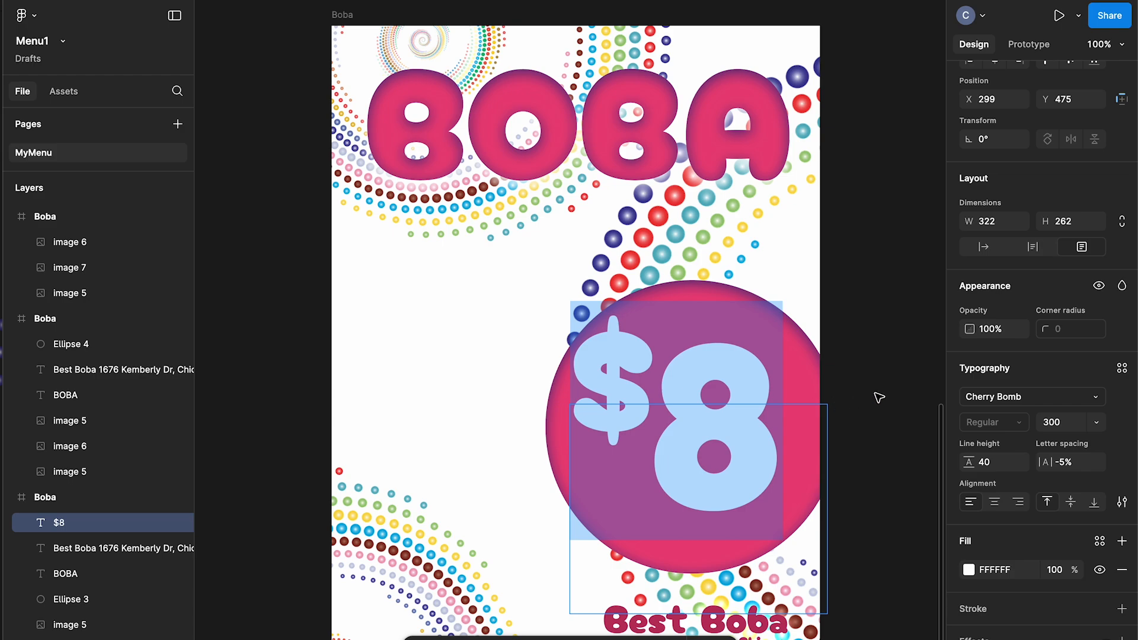
key(Escape)
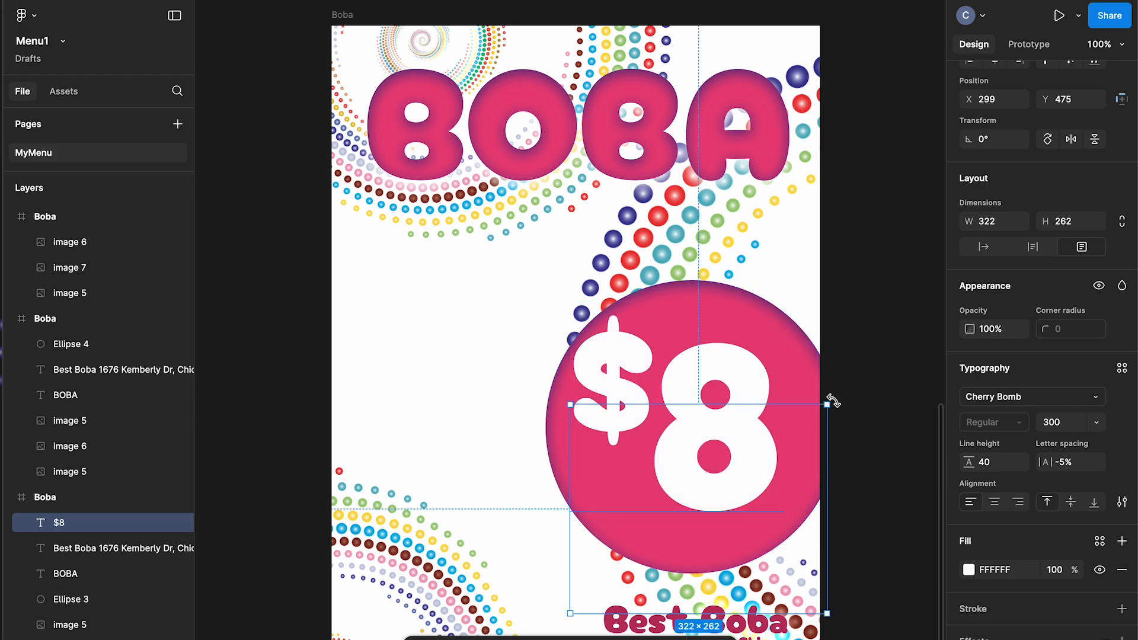
Step: Rotate the $8 to -11.76° and shift it to X 317.4, Y 470 in the circle
drag(831, 399, 853, 429)
drag(750, 488, 742, 511)
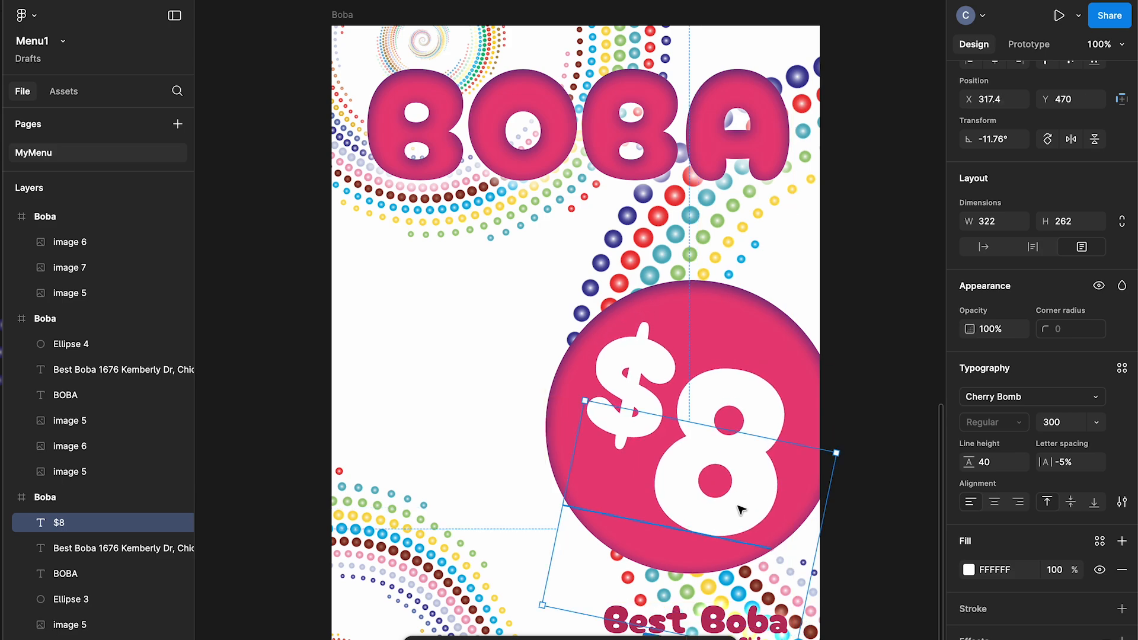
click(881, 271)
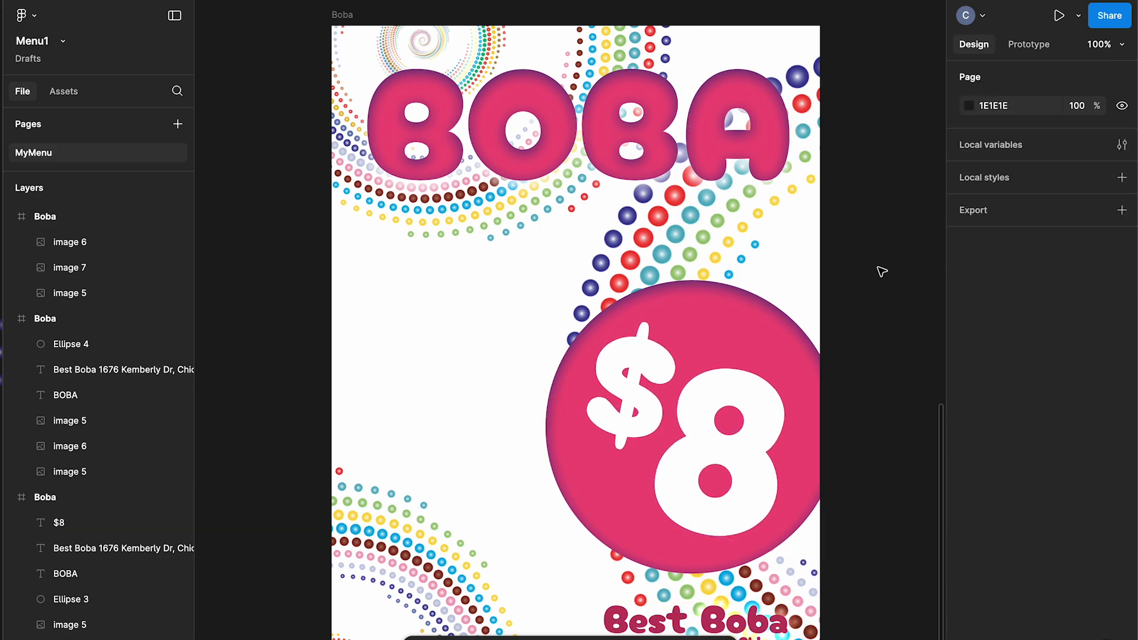
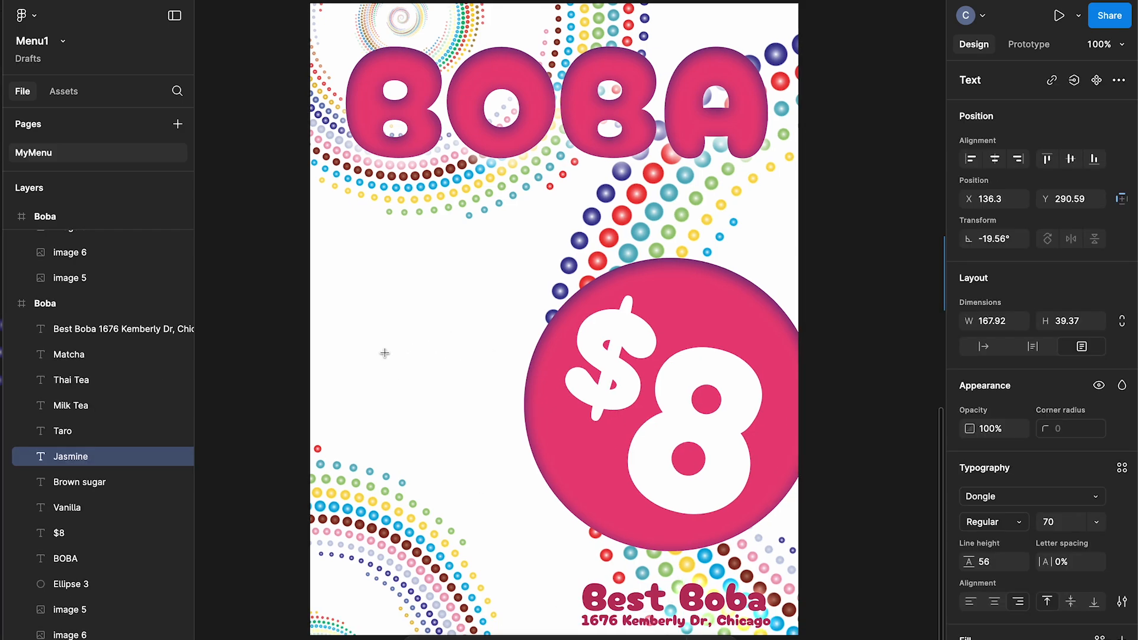
Step: Add a 'Jasmine' text box in Dongle left of the $8 circle
drag(363, 256, 524, 290)
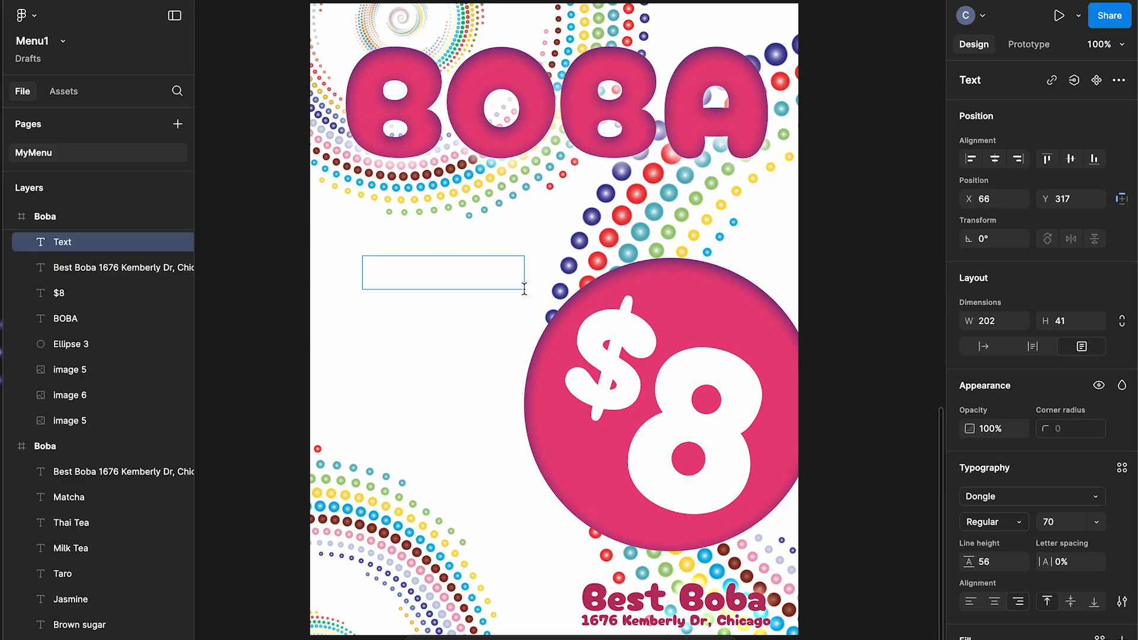
text(Jasmine)
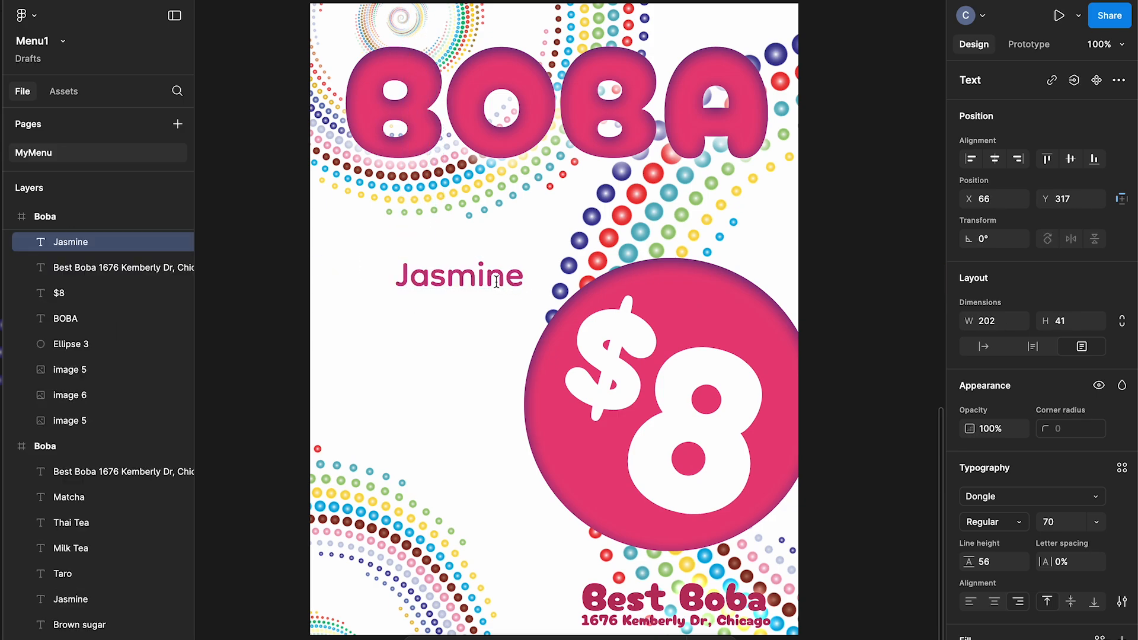
key(ctrl+a)
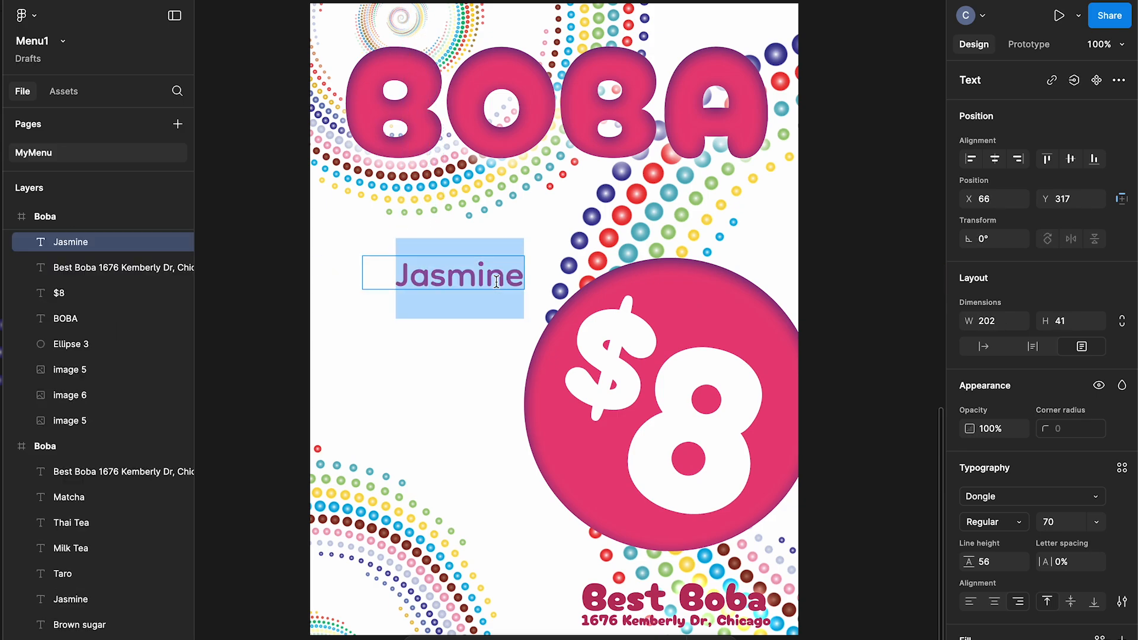
click(1000, 497)
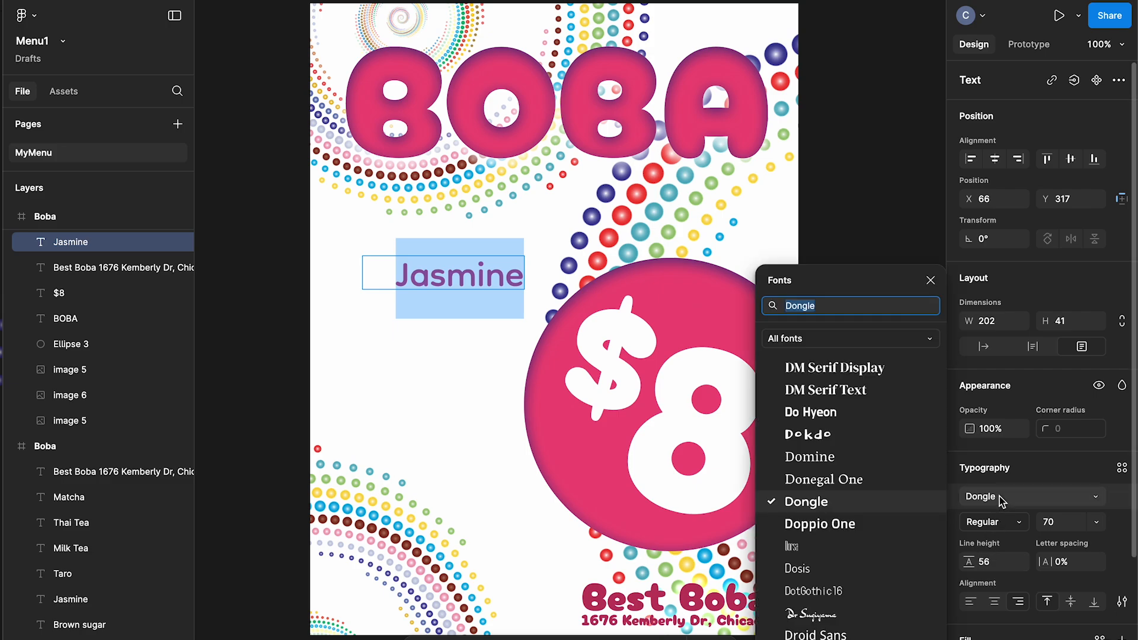
click(1000, 497)
scroll(999, 522, down, 2)
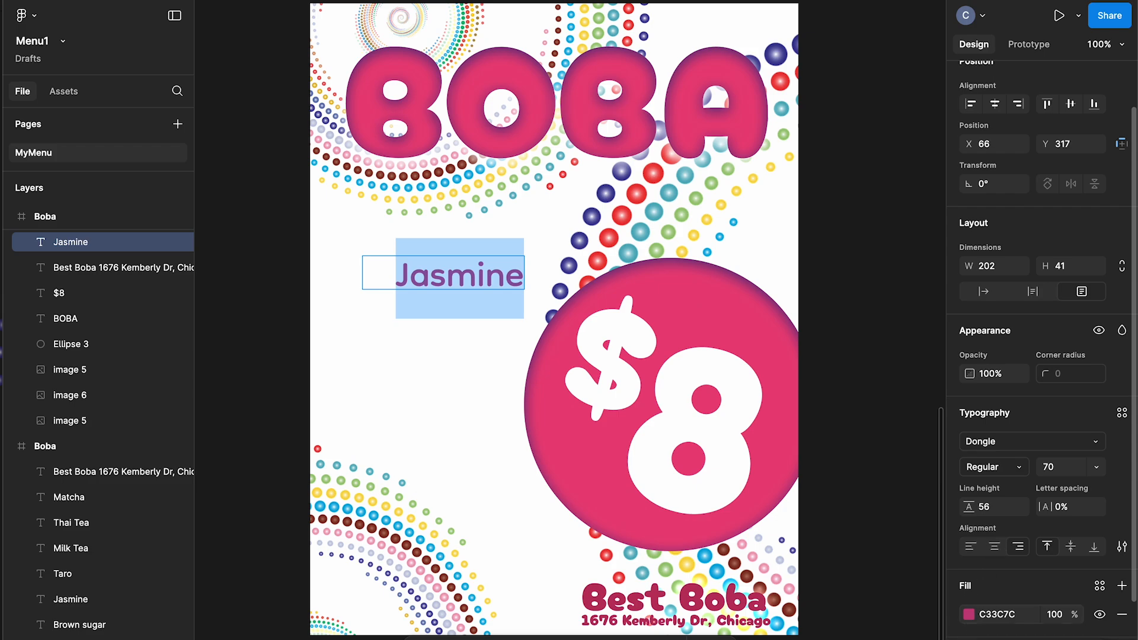
Step: Colour the Jasmine text dark pink BA305F
click(970, 615)
text(BA305F)
key(Return)
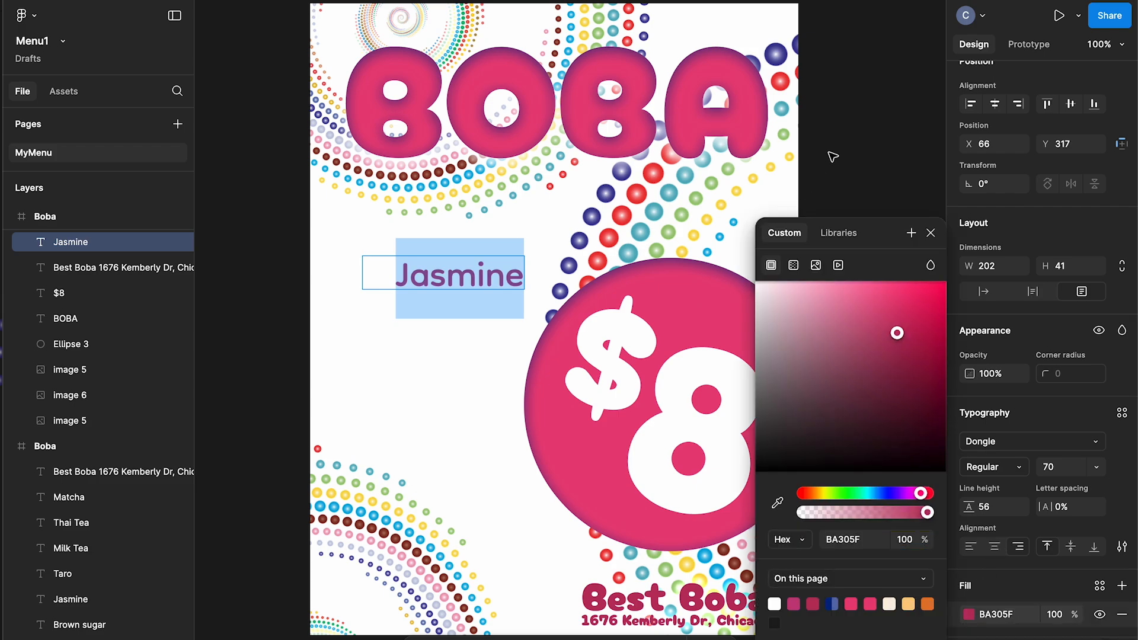
key(Escape)
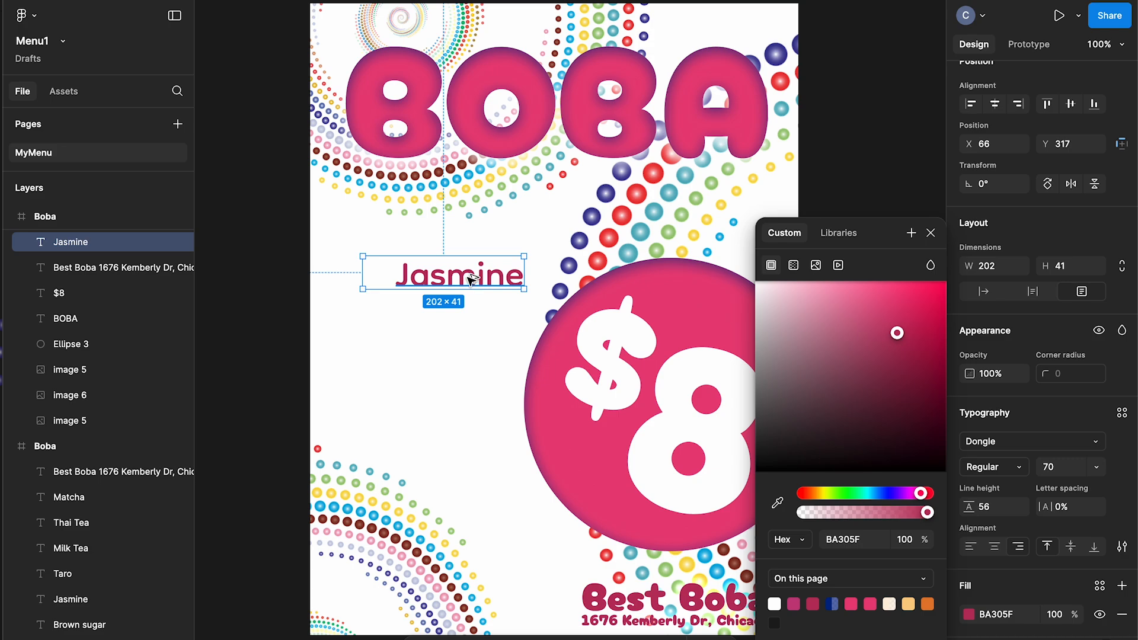
Step: Duplicate the Jasmine text into stacked copies running down below it
drag(468, 284, 470, 388)
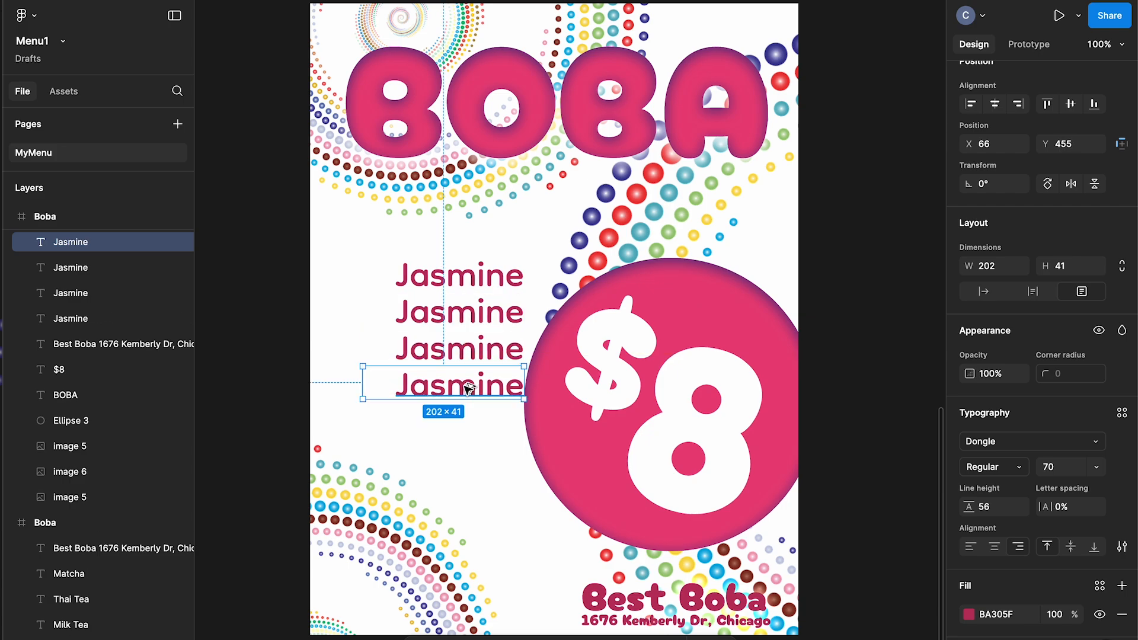
key(ctrl+d)
key(ctrl+d)
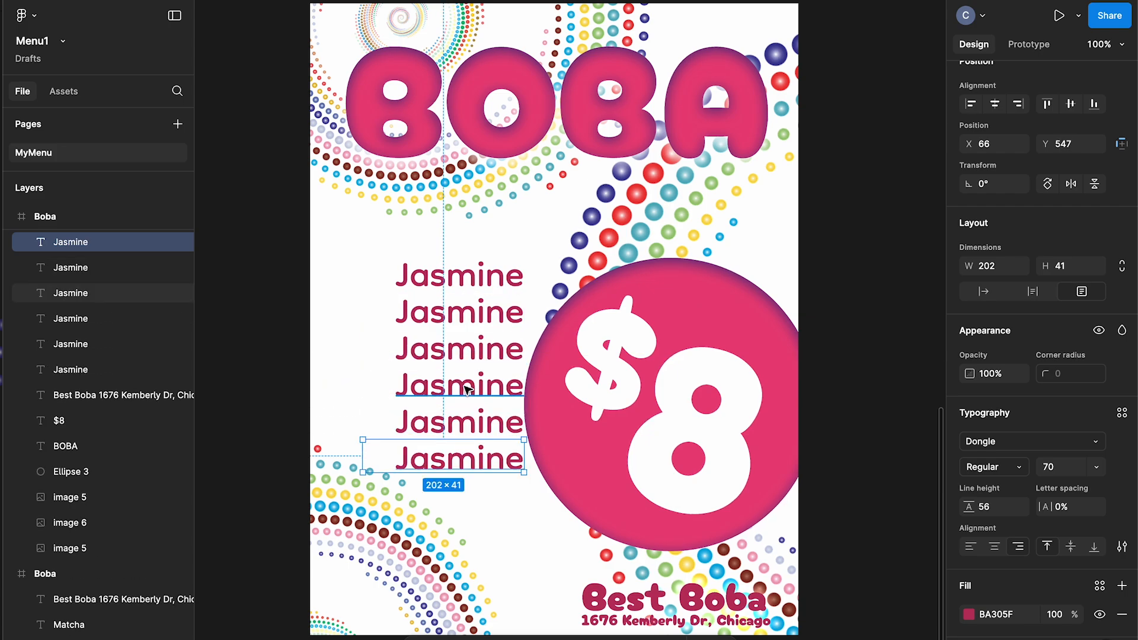
key(ctrl+d)
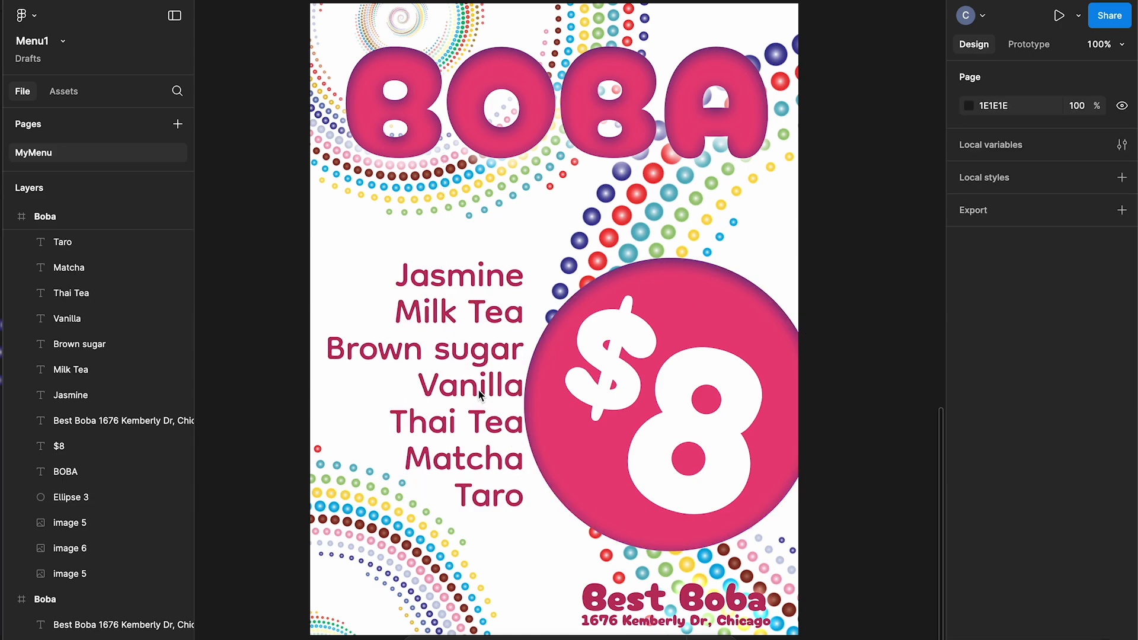
Step: Shift Vanilla slightly left, then tilt Thai Tea 5° and nudge it left
click(481, 393)
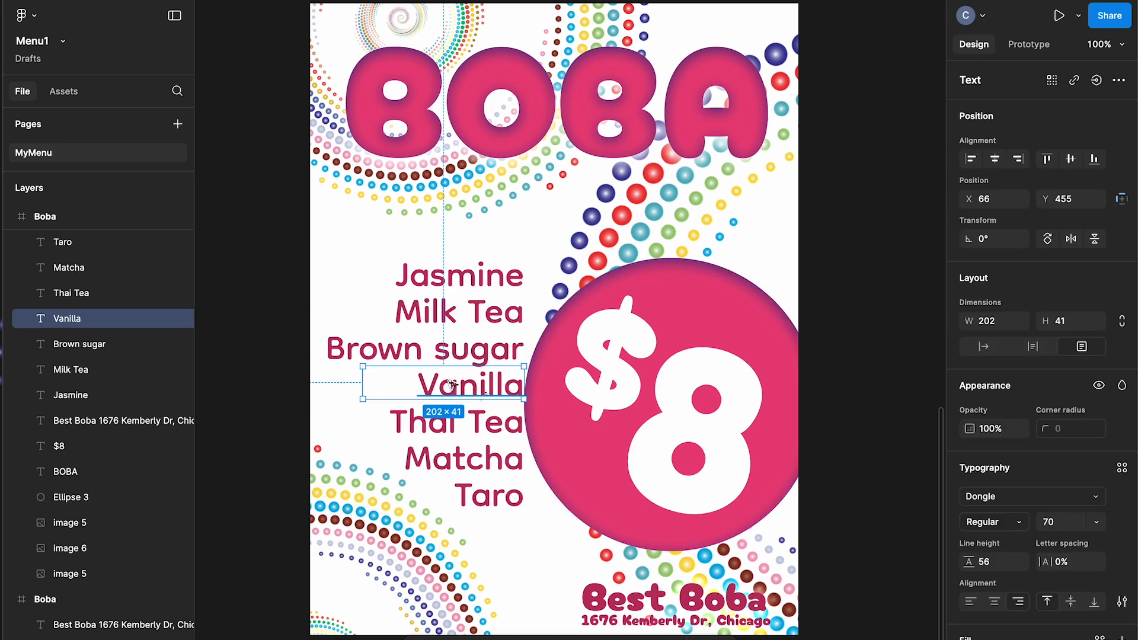
drag(451, 386, 453, 386)
click(469, 427)
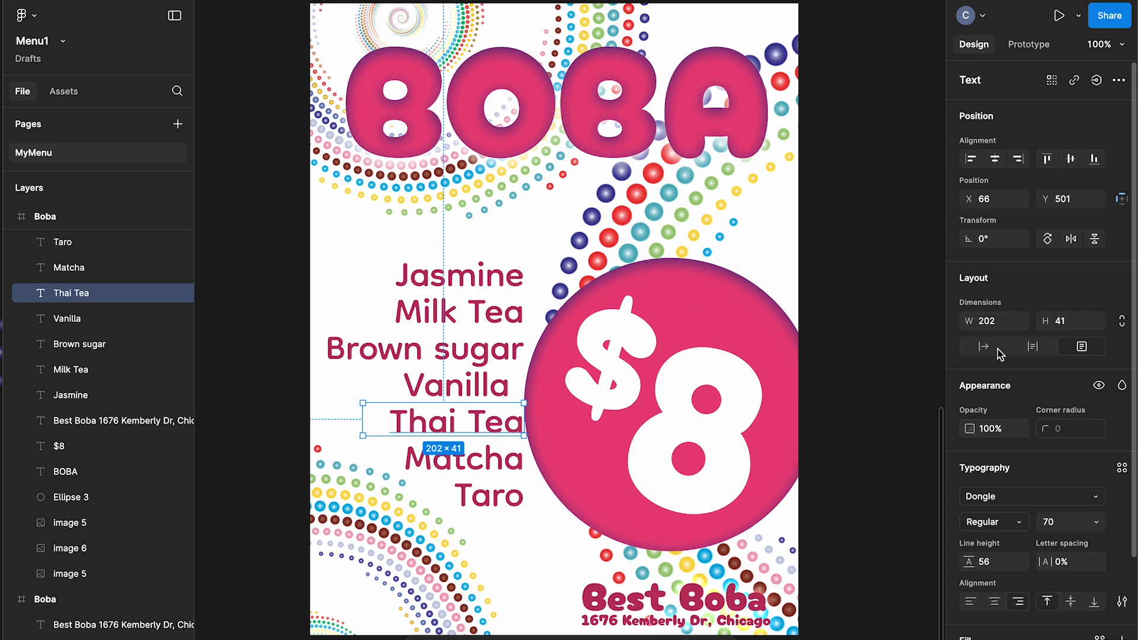
click(987, 239)
key(BackSpace)
text(5)
key(Return)
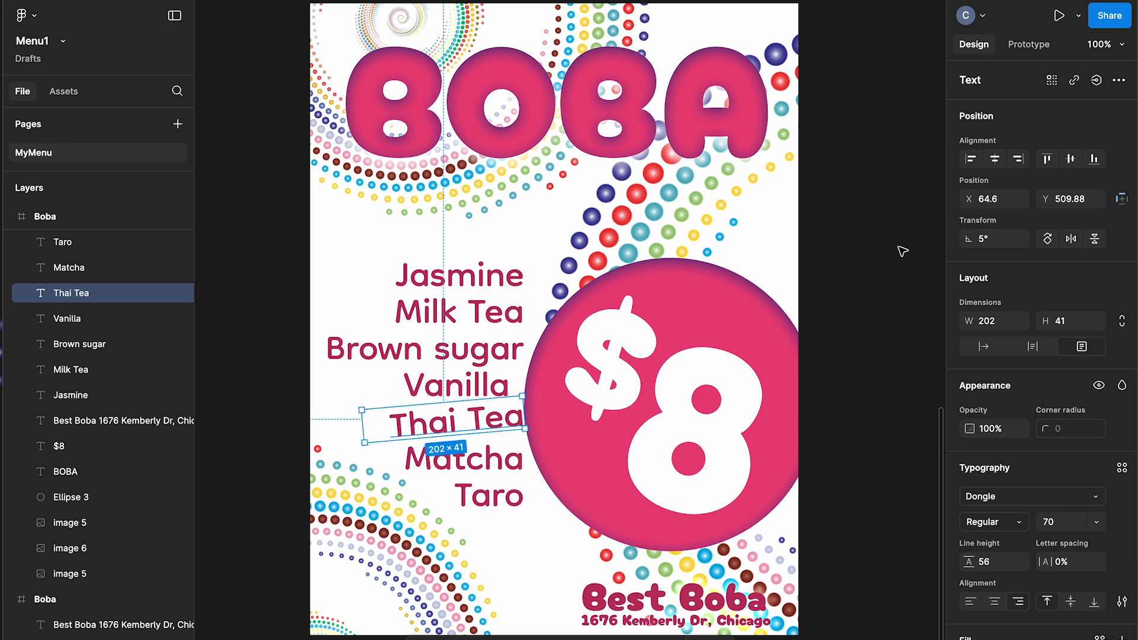
key(Left)
key(Left)
key(Left)
key(Left)
key(Left)
key(Left)
key(Left)
key(Left)
key(Left)
key(Left)
key(Left)
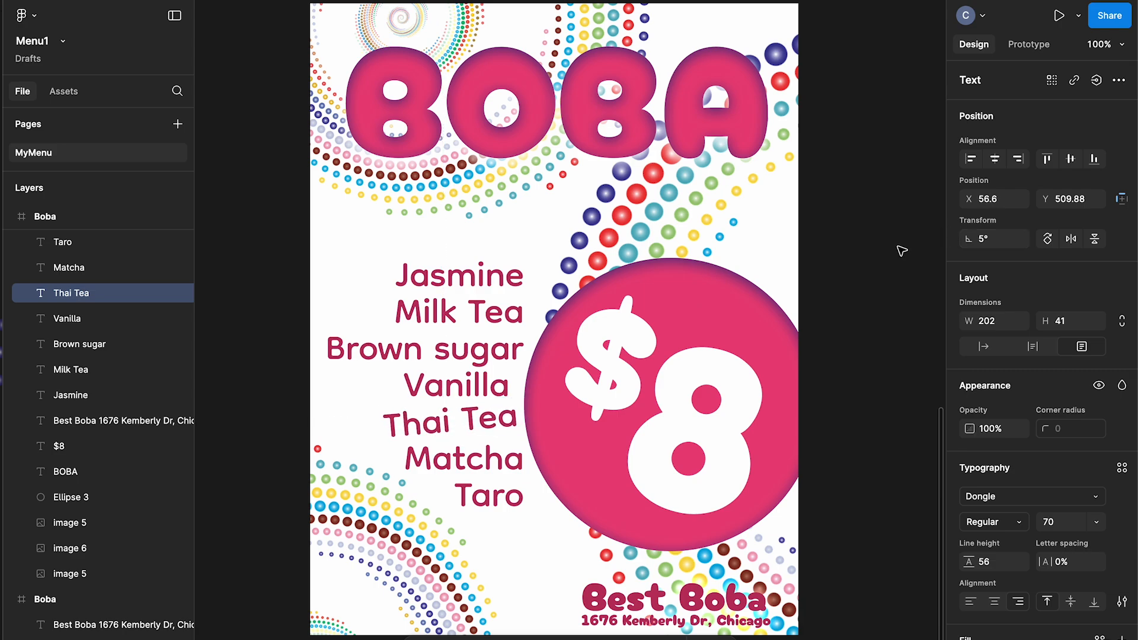
key(Left)
key(Left)
key(Left)
key(Left)
key(Left)
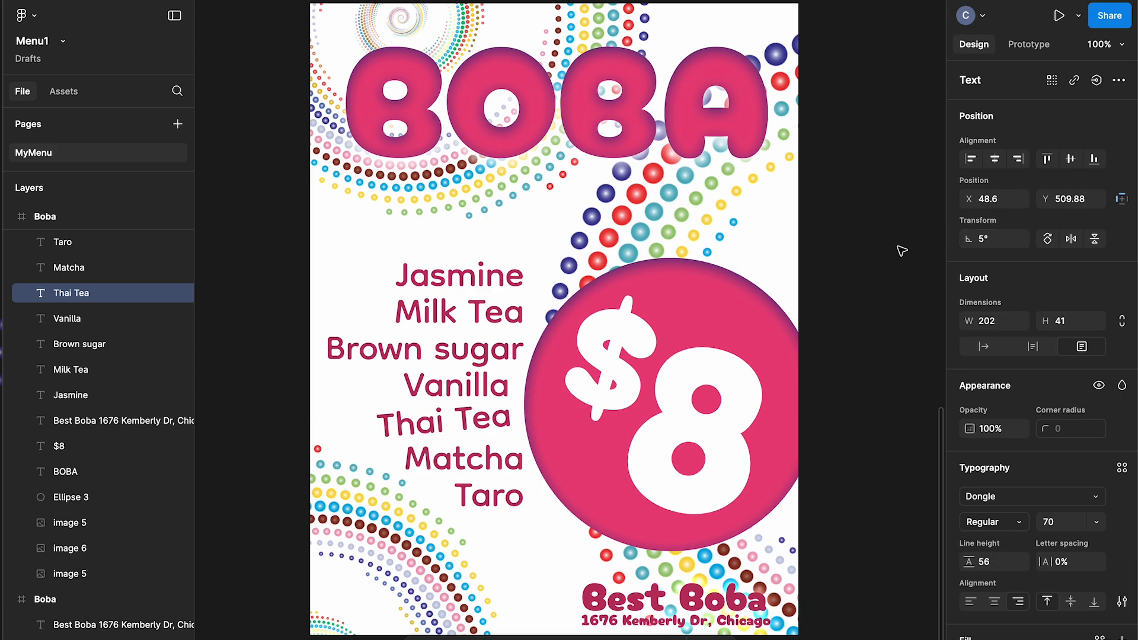
key(Left)
key(Left)
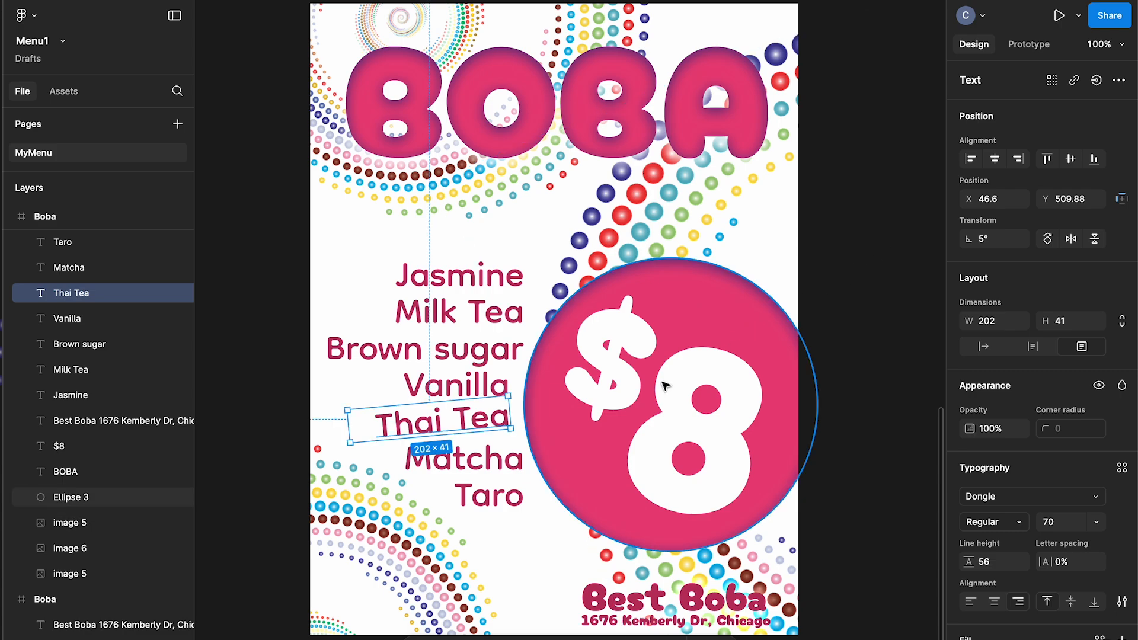
Step: Tilt Matcha 8° and move it slightly left and down
click(485, 470)
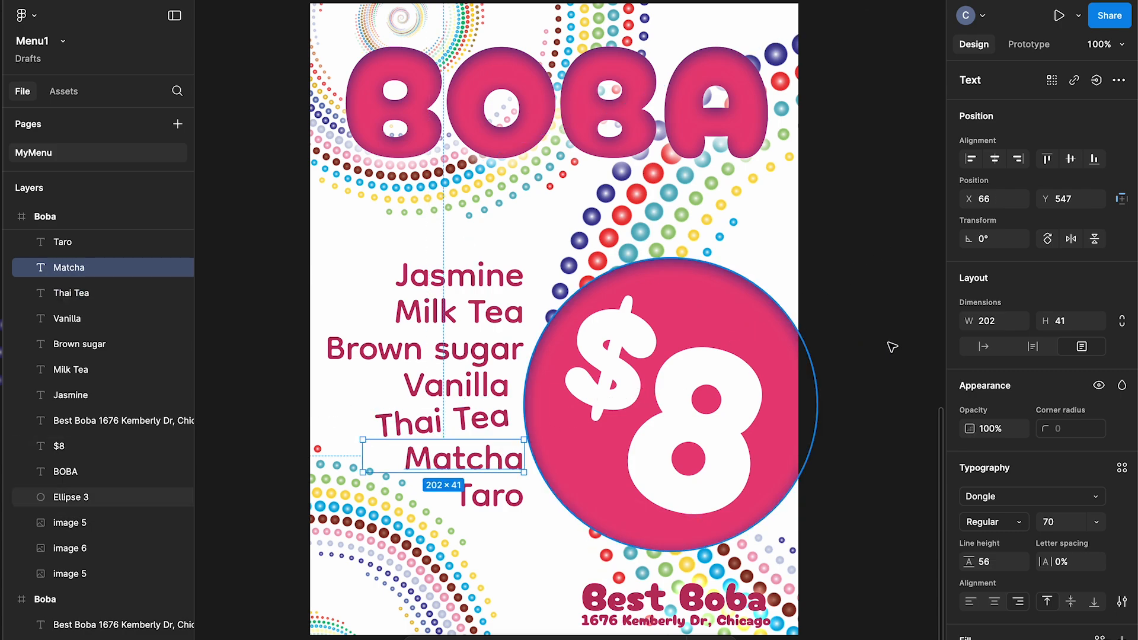
click(981, 245)
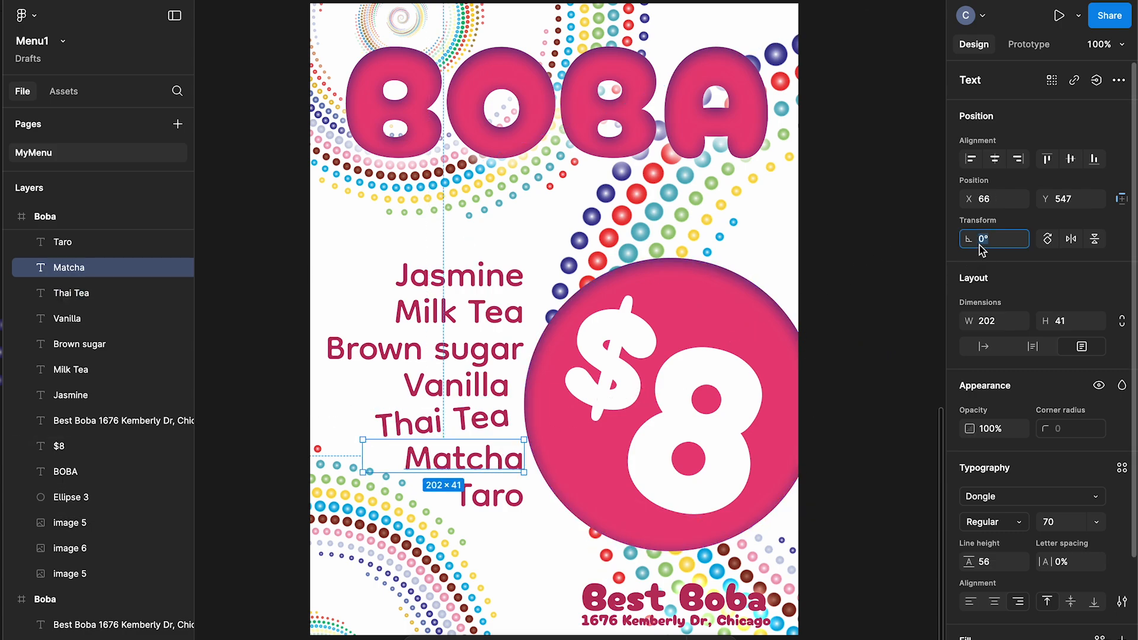
text(8)
key(Return)
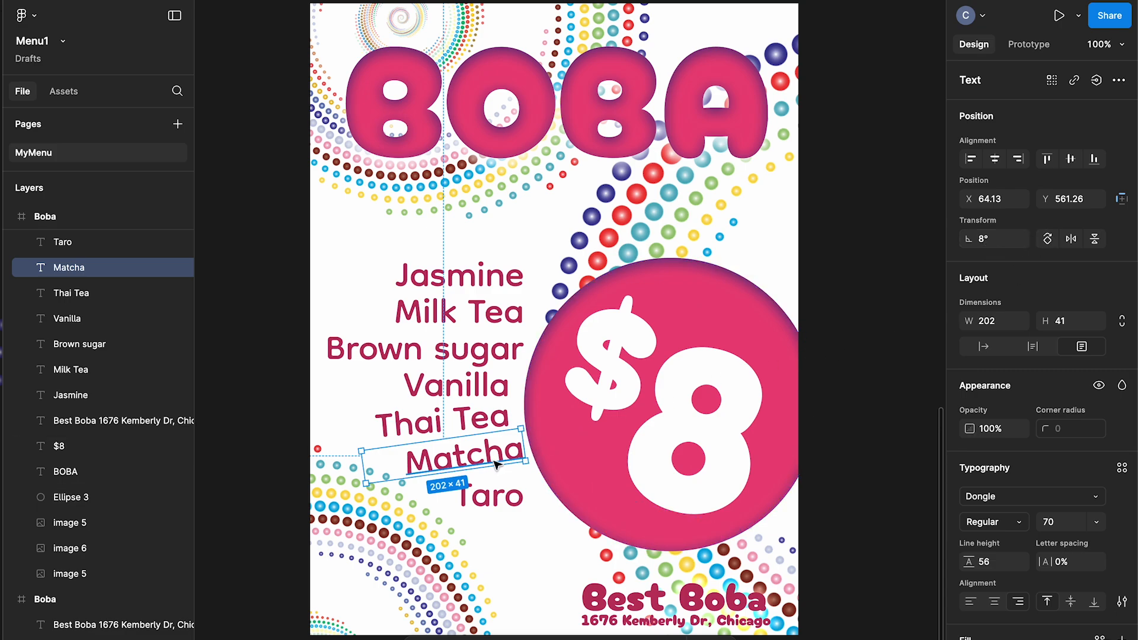
drag(495, 466, 485, 467)
Step: Tilt Taro 12° and nudge it slightly down and right
click(485, 503)
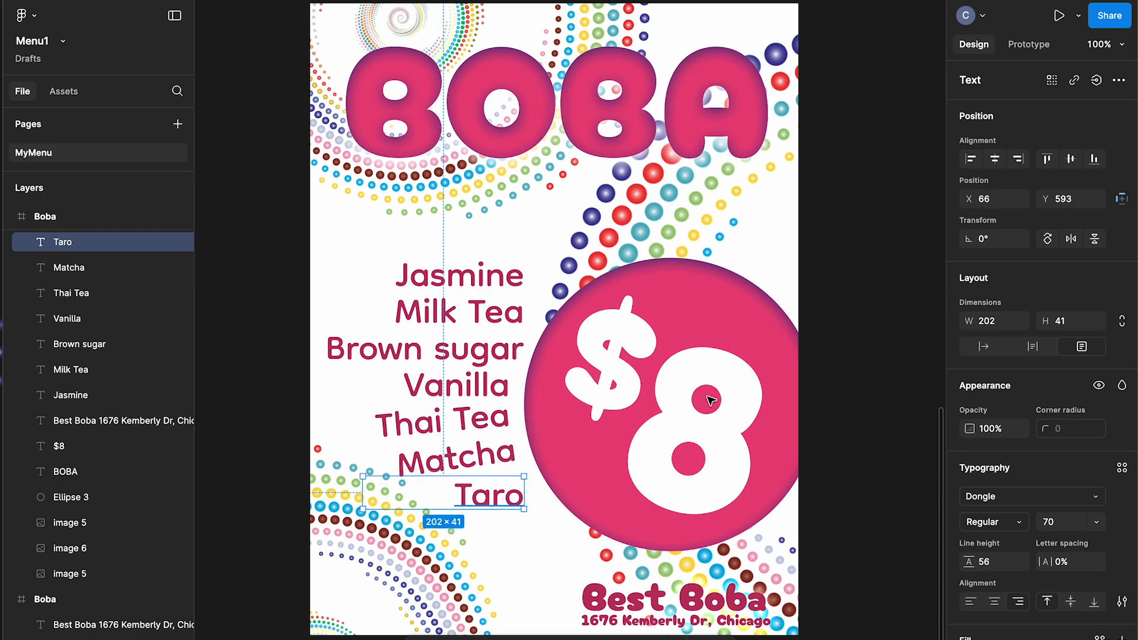
click(985, 239)
text(12)
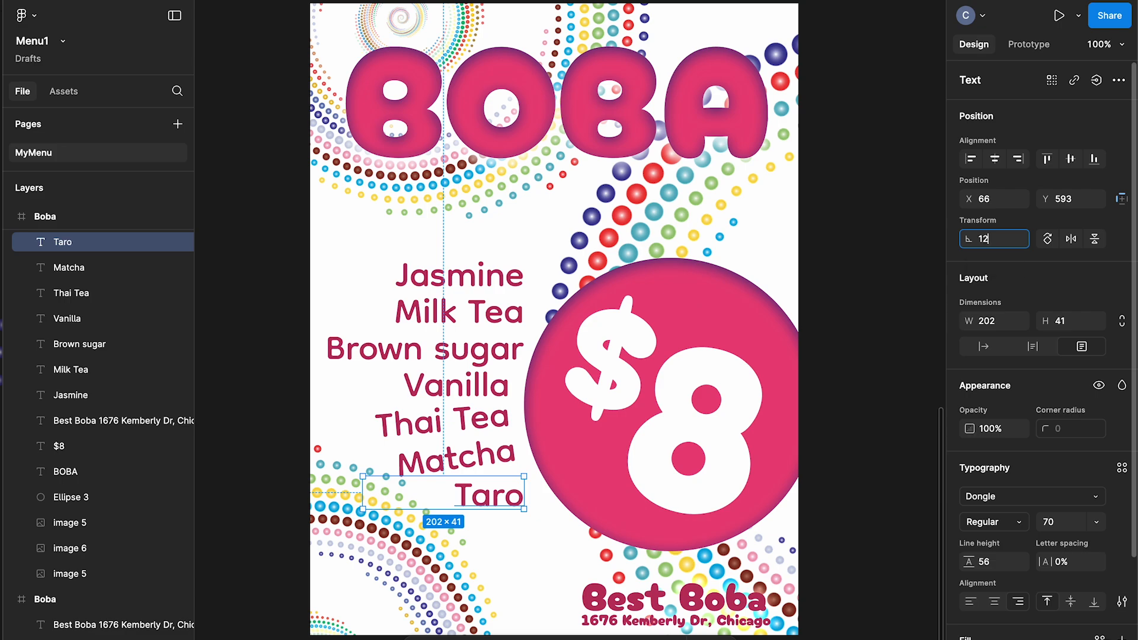
key(Return)
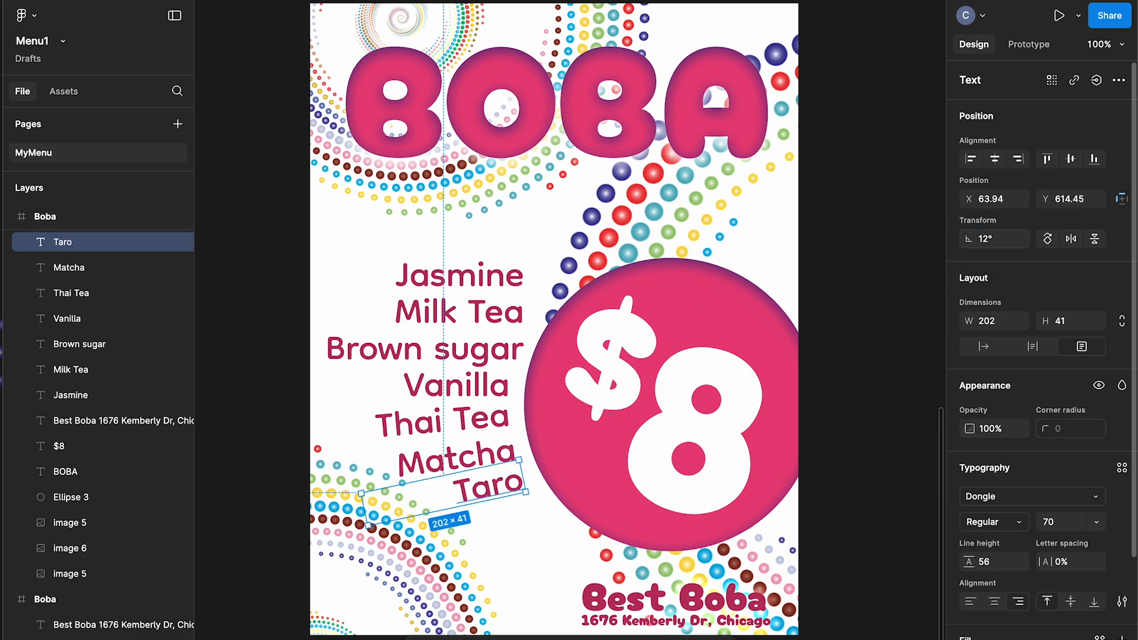
key(Down)
key(Down)
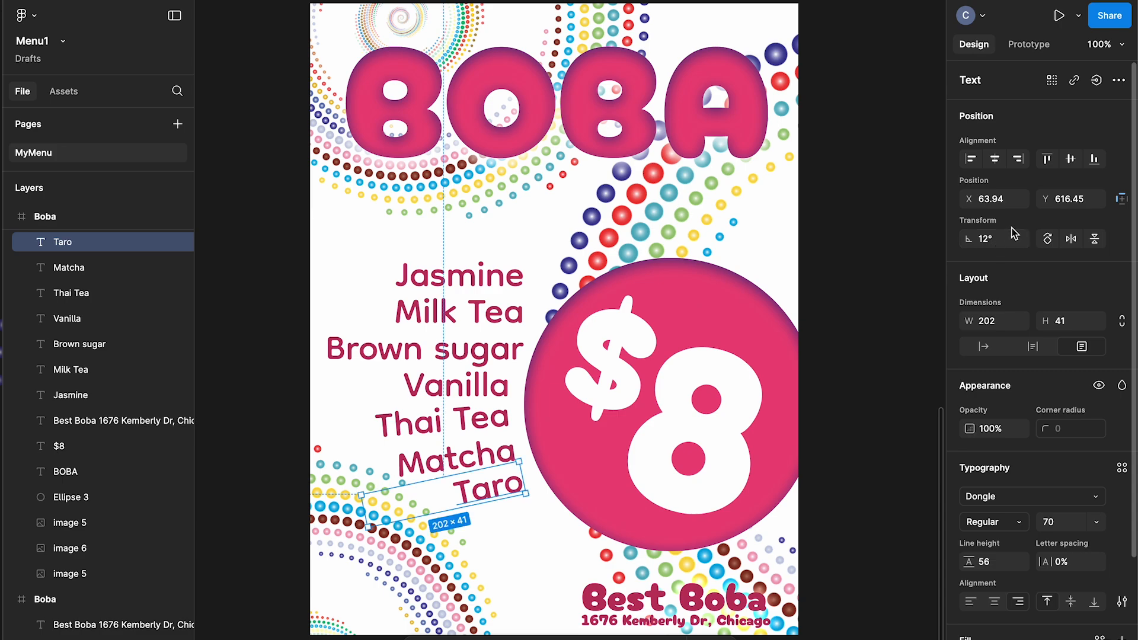
key(Right)
key(Right)
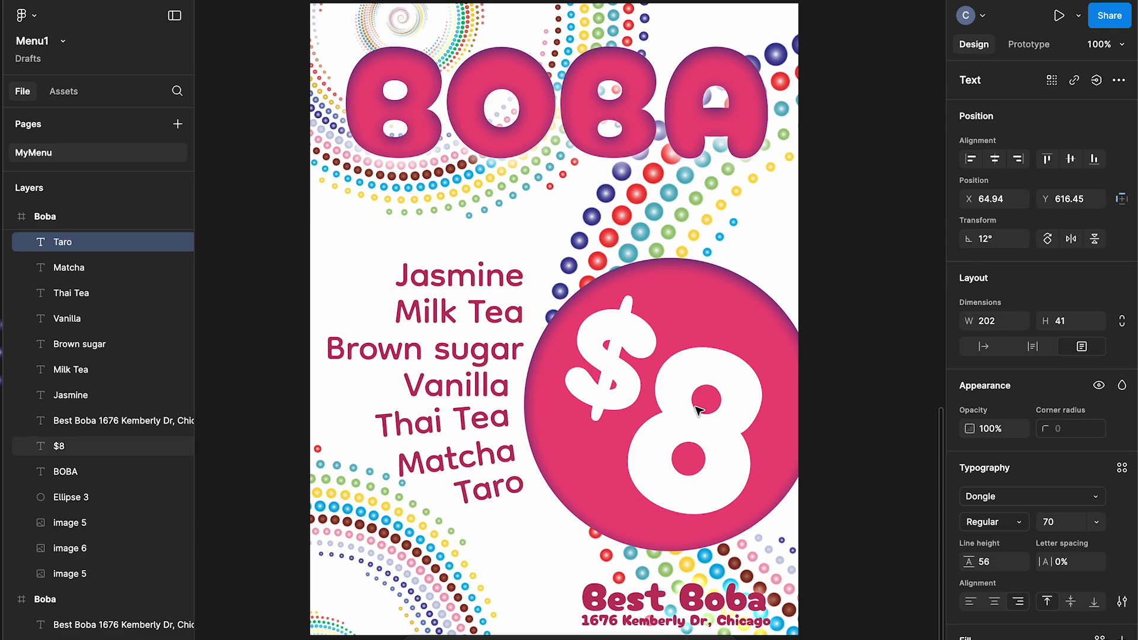
Step: Tilt Brown sugar -5° and move it left and up
click(505, 358)
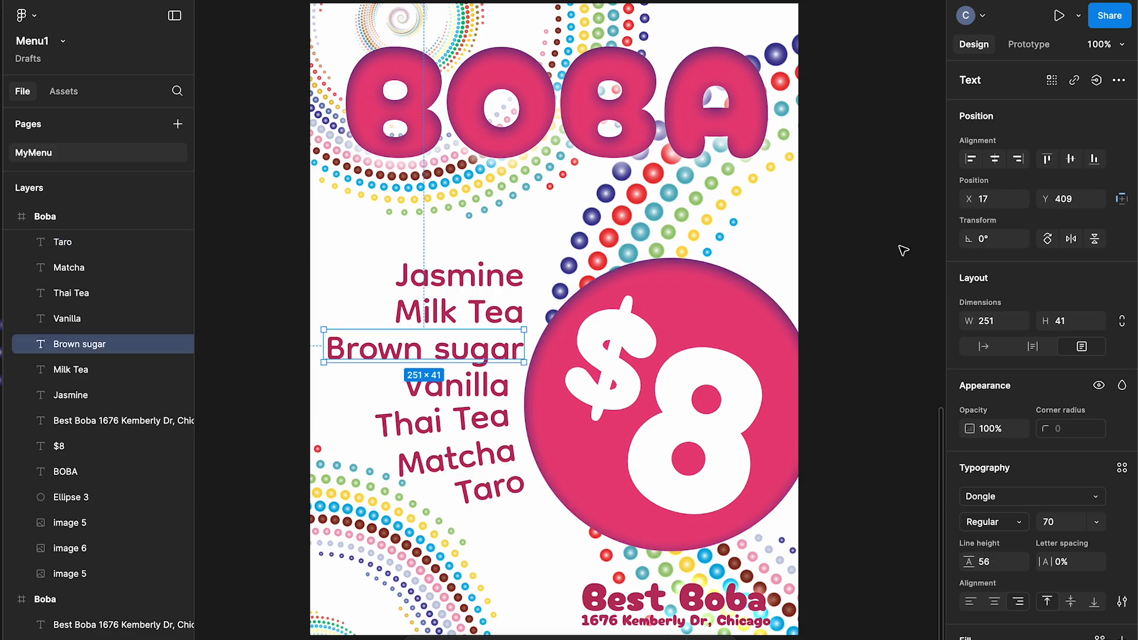
click(987, 243)
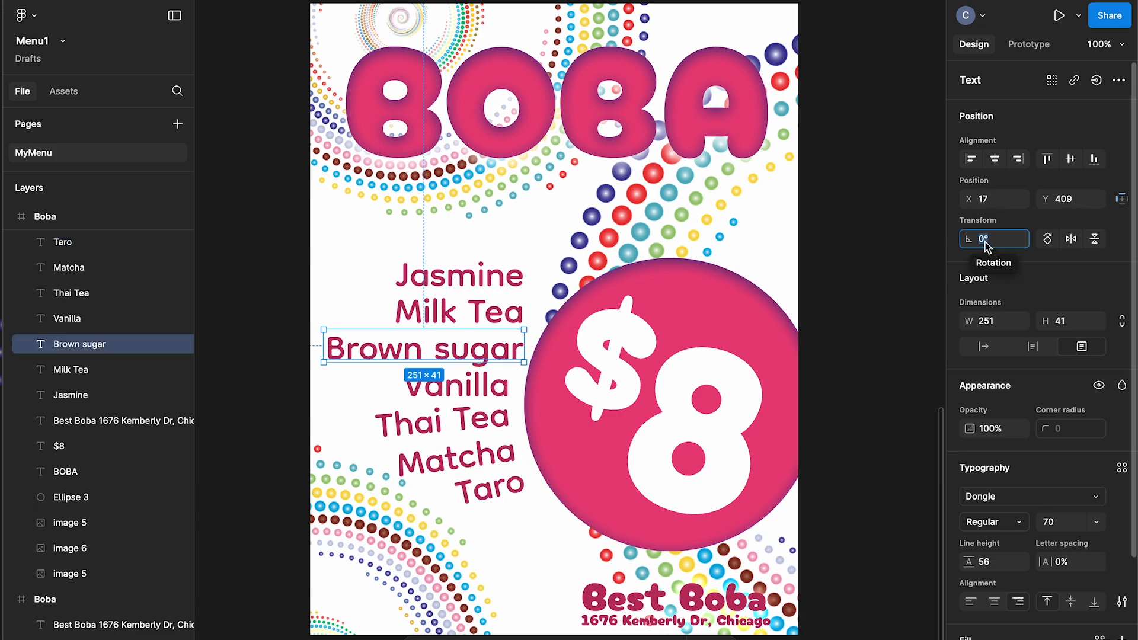
text(-5)
key(Return)
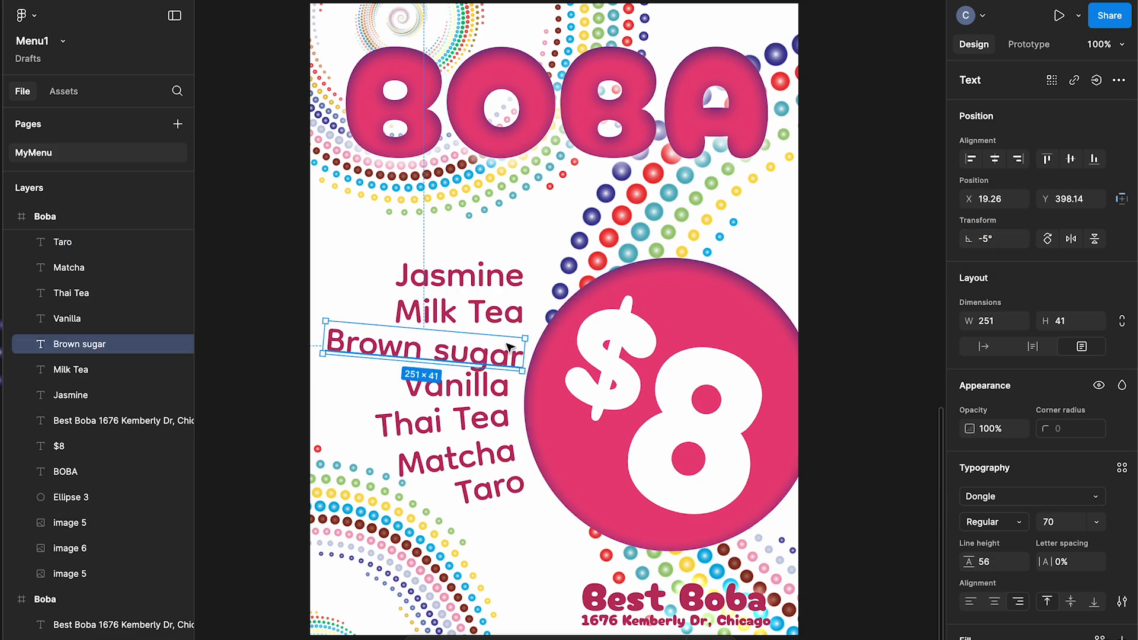
drag(504, 354, 495, 352)
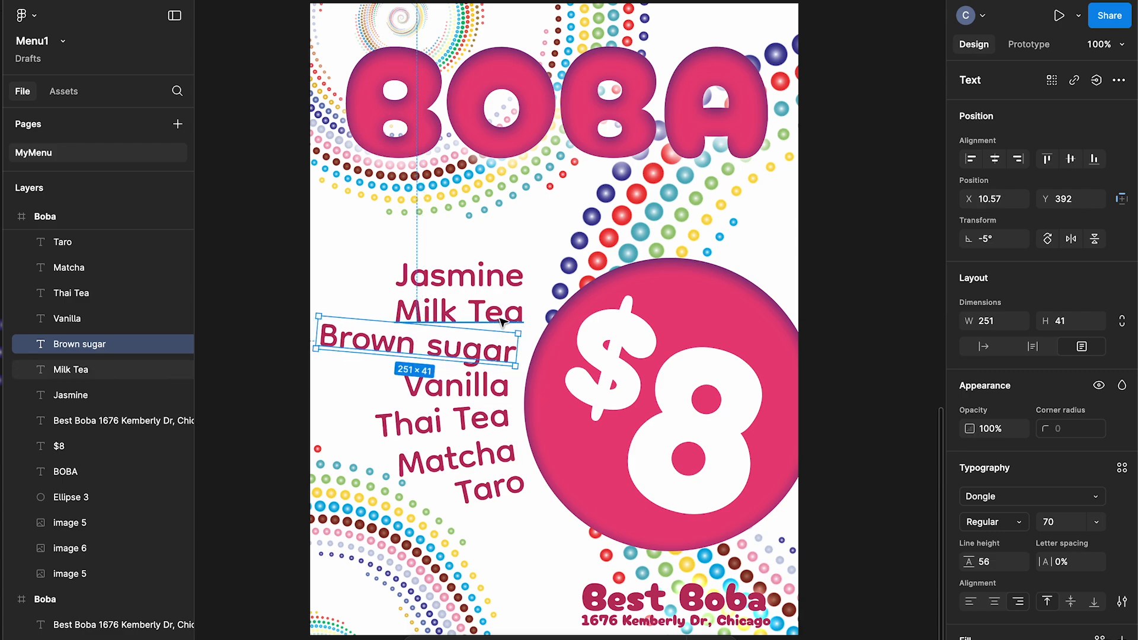
Step: Tilt Milk Tea -8°
click(501, 320)
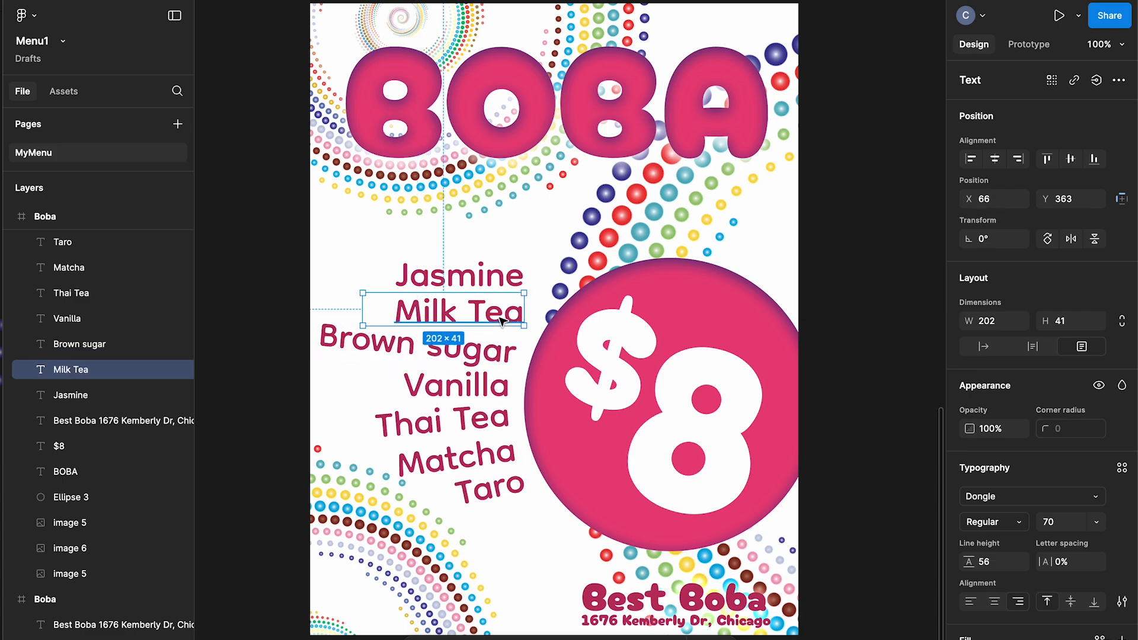
click(988, 243)
text(-8)
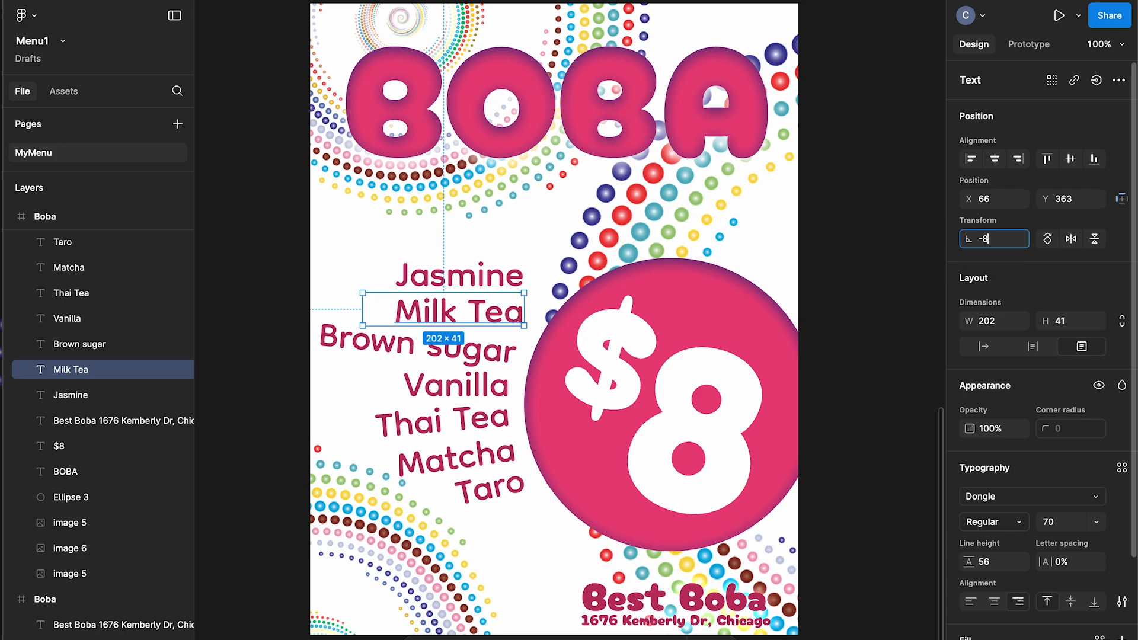
key(Return)
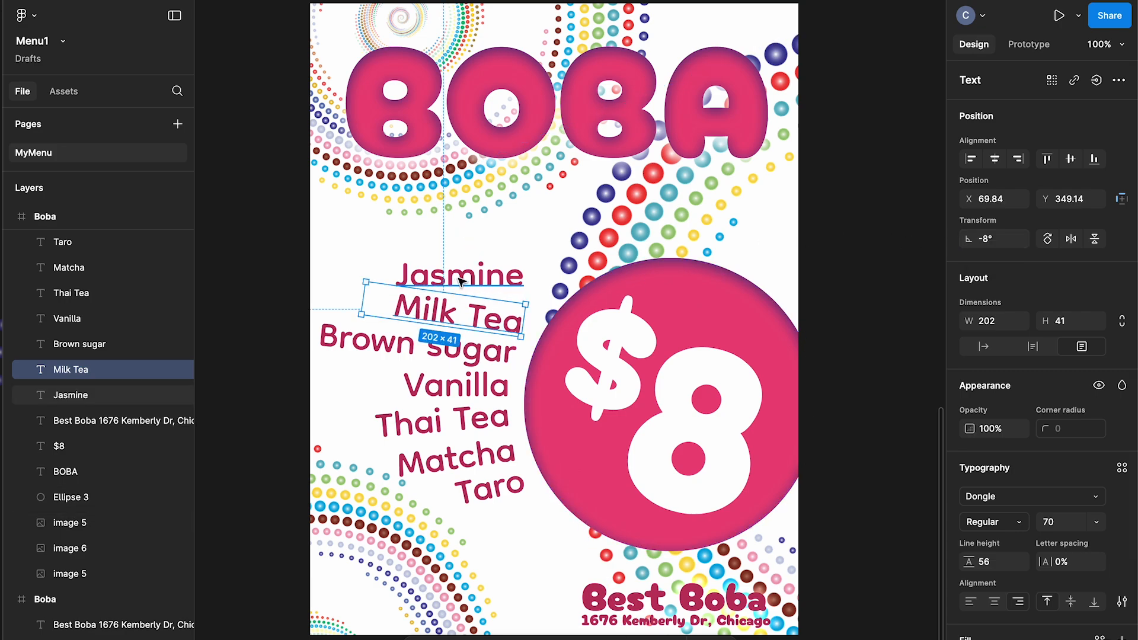
Step: Tilt Jasmine -12° and shift it right and down above Milk Tea
click(460, 275)
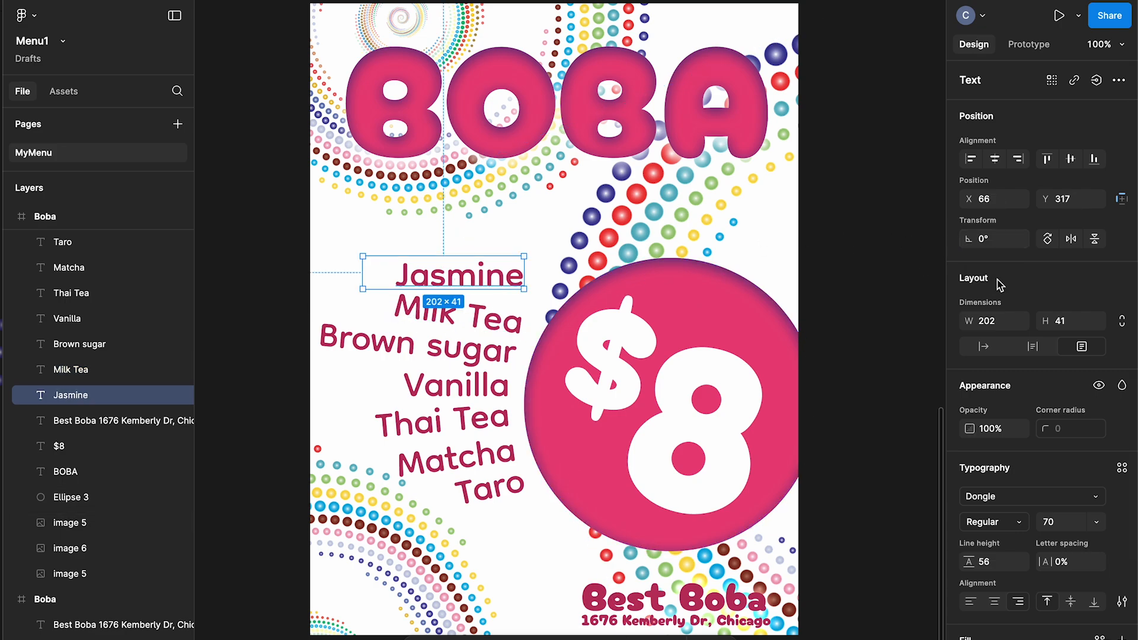
click(996, 239)
text(-12)
key(Return)
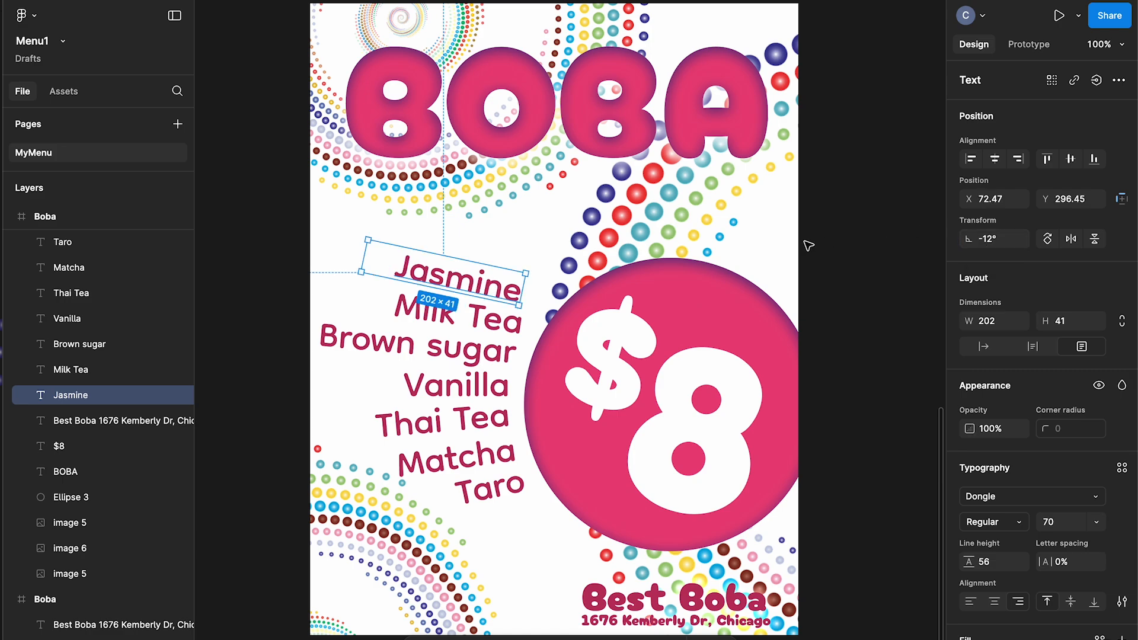
drag(459, 287, 468, 292)
Step: Shift Milk Tea slightly left, then select Jasmine and Milk Tea together
click(467, 312)
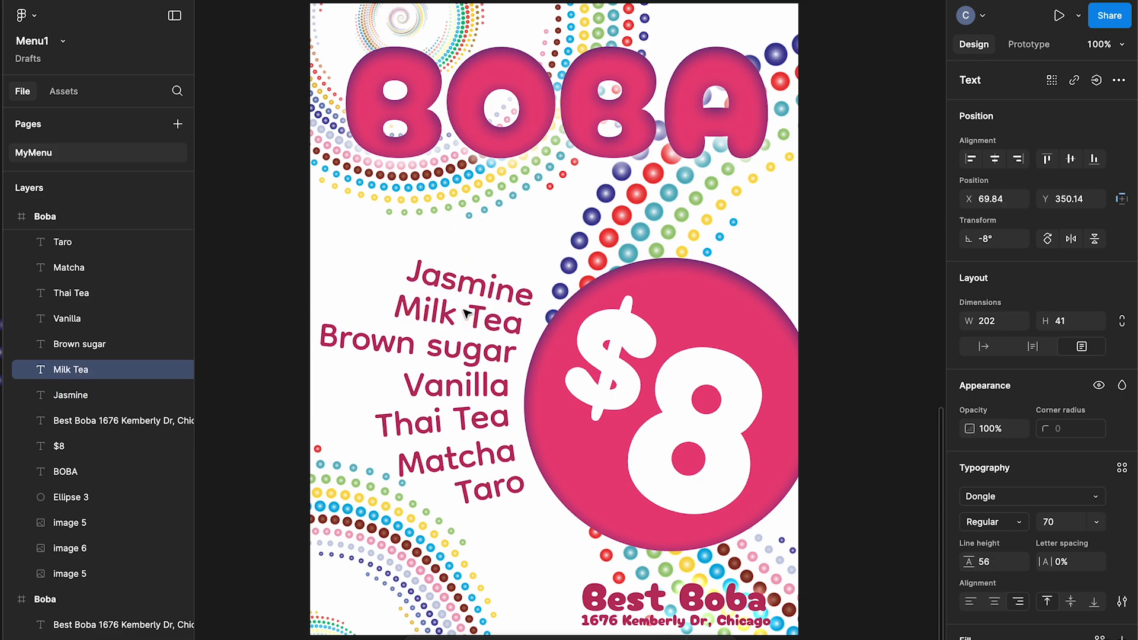
drag(467, 312, 460, 346)
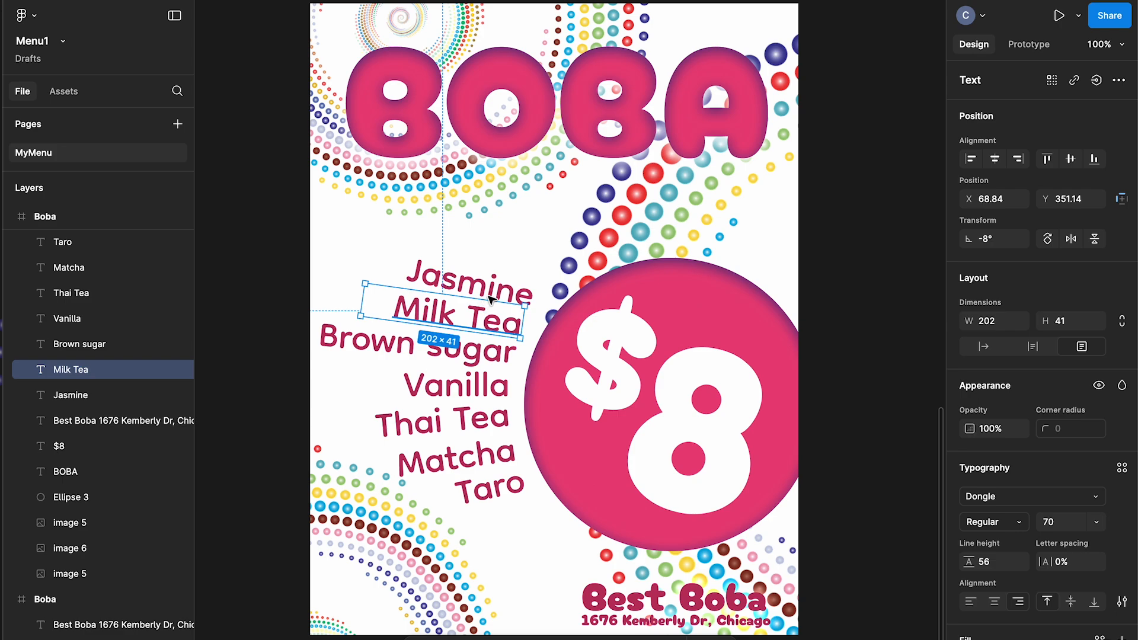
click(491, 295)
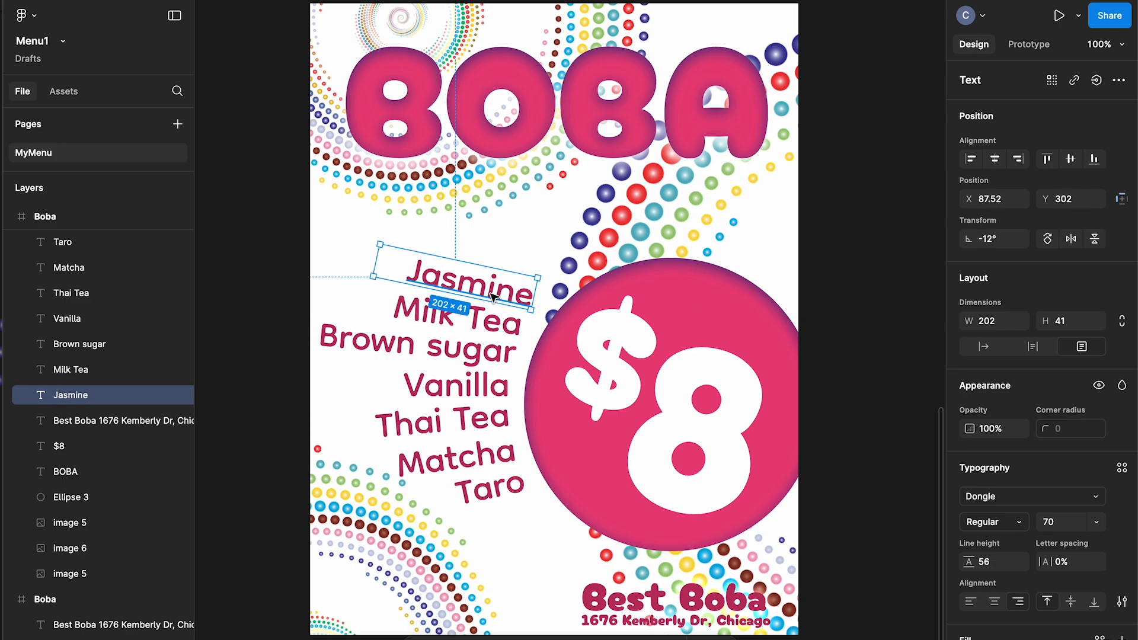
shift+click(405, 321)
Step: Select all seven flavour names and nudge them down a few pixels together
shift+click(340, 347)
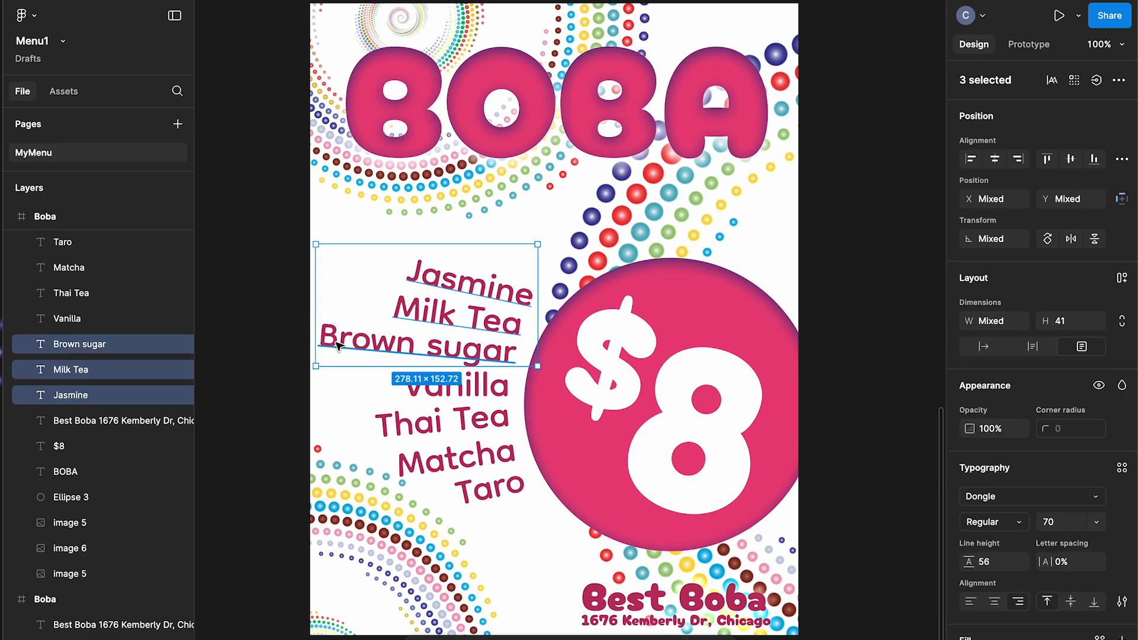
shift+click(484, 384)
shift+click(485, 419)
shift+click(486, 455)
shift+click(488, 497)
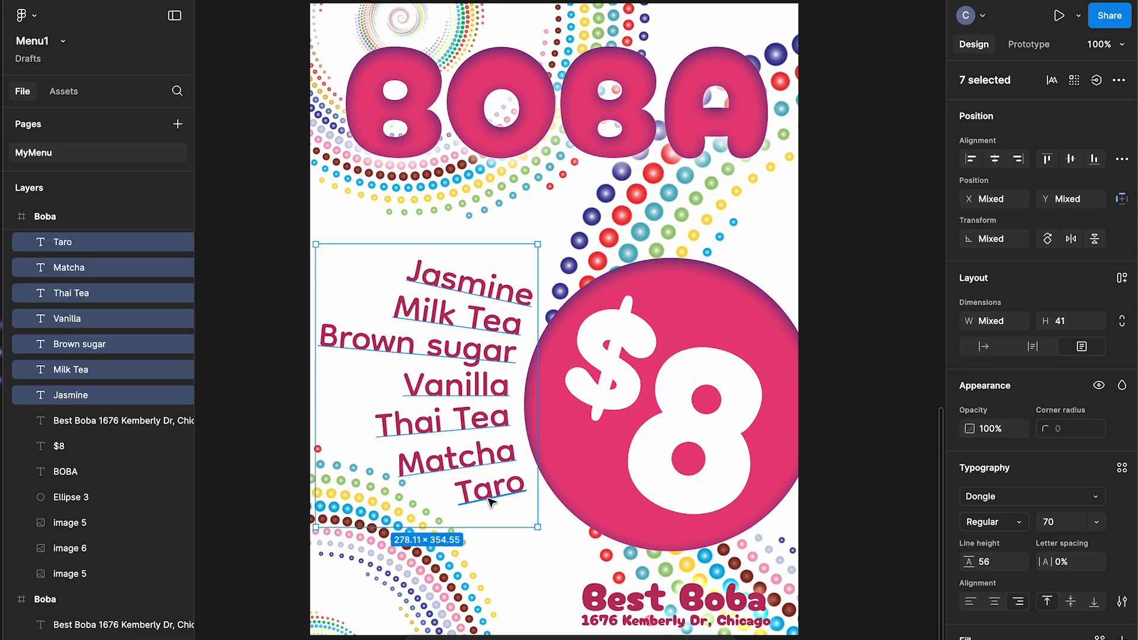
key(Down)
key(Down)
key(Down)
key(Down)
key(Down)
key(Down)
key(Down)
key(Down)
key(Down)
key(Down)
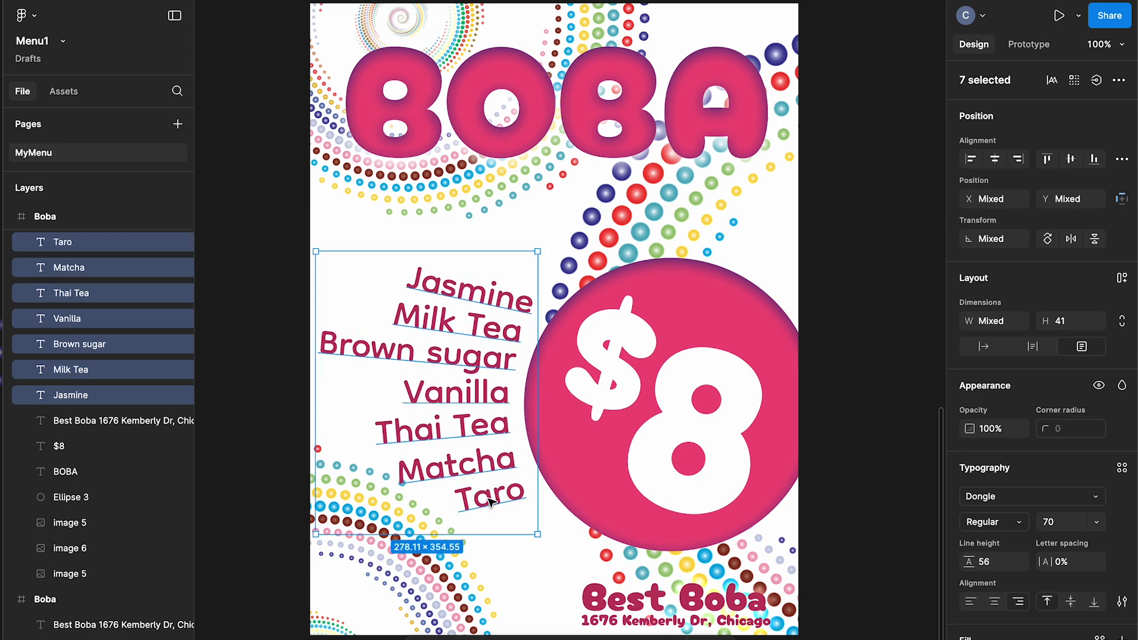
key(Left)
key(Left)
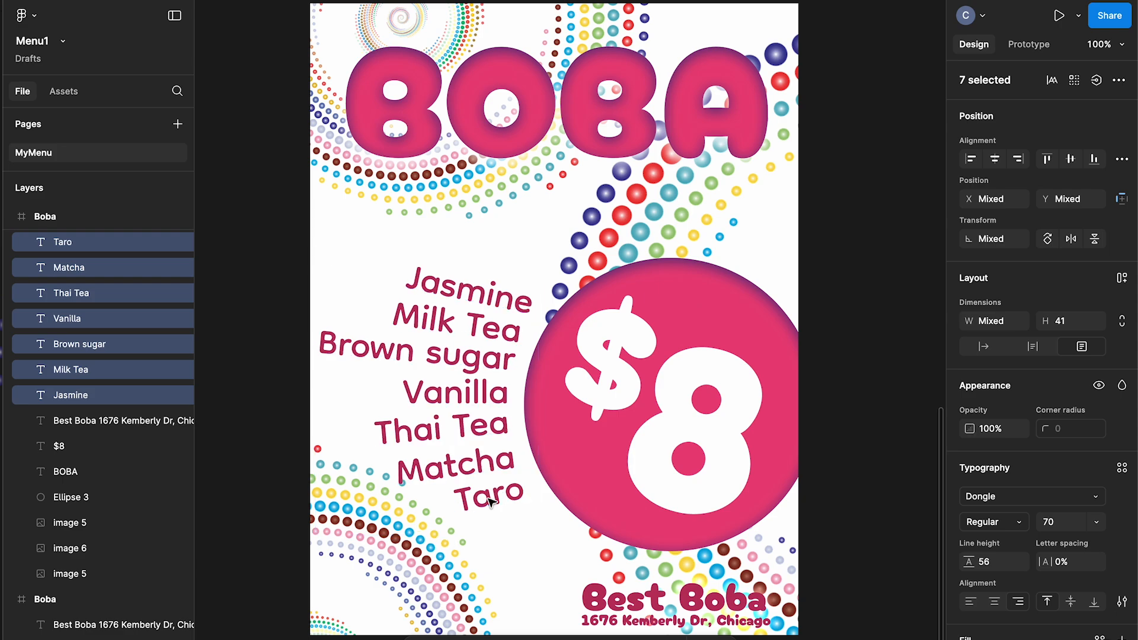
key(Right)
key(Right)
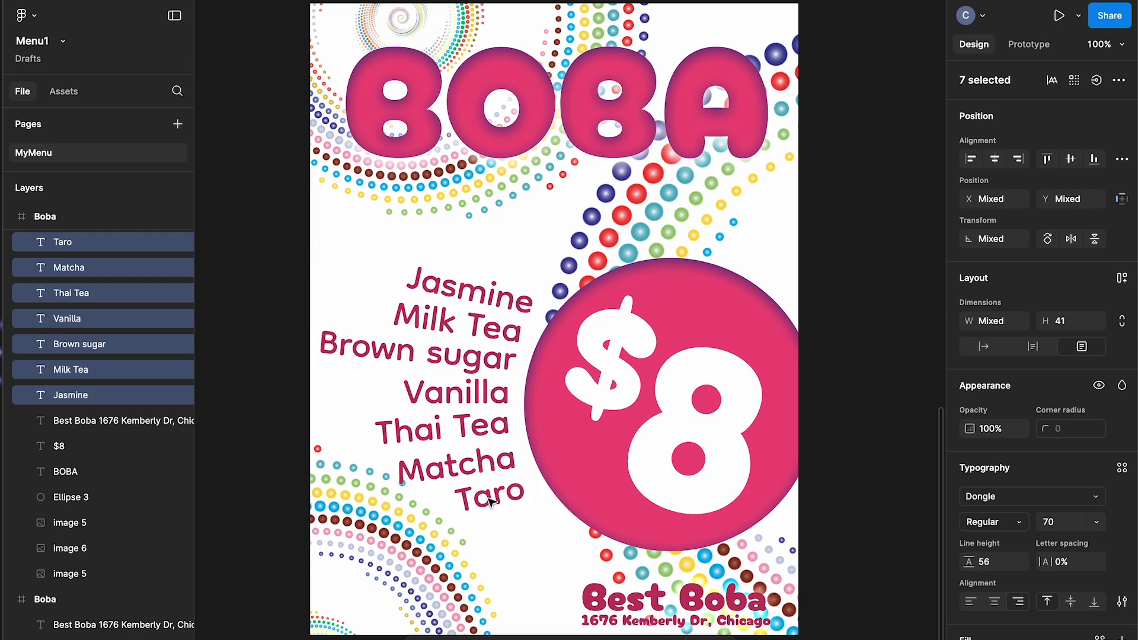
key(Right)
key(Right)
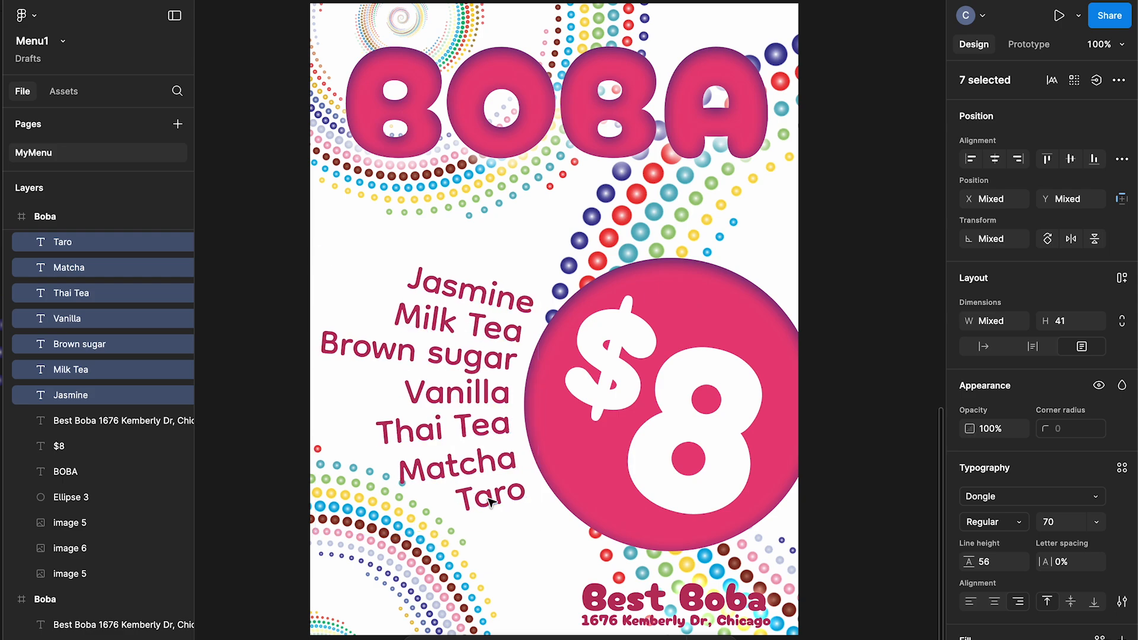